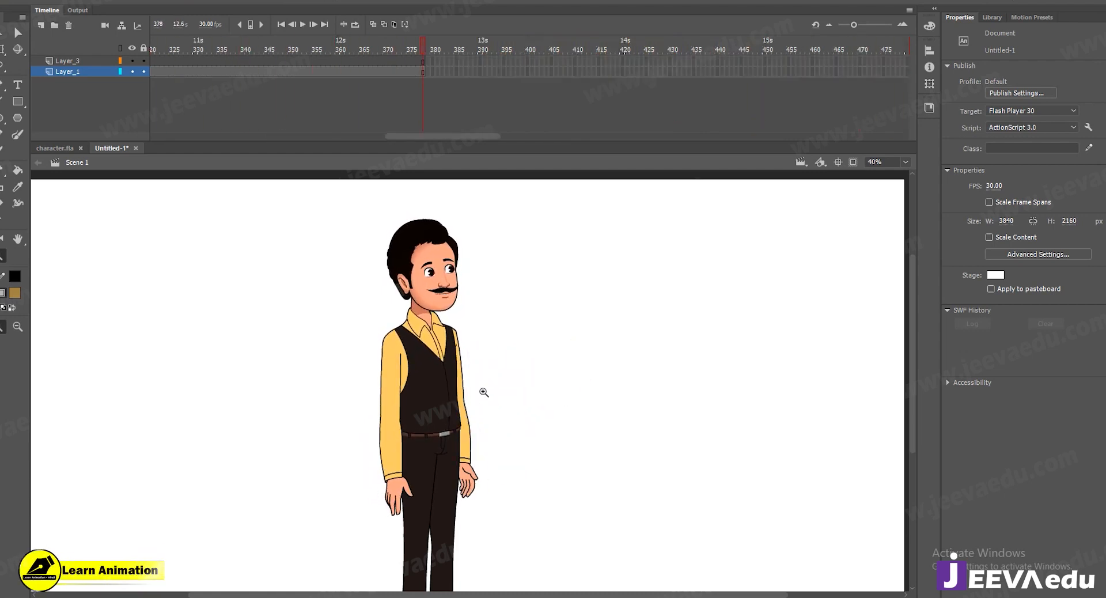
Play back the standing character's animation on the stage
{"action": "key", "text": "Return"}
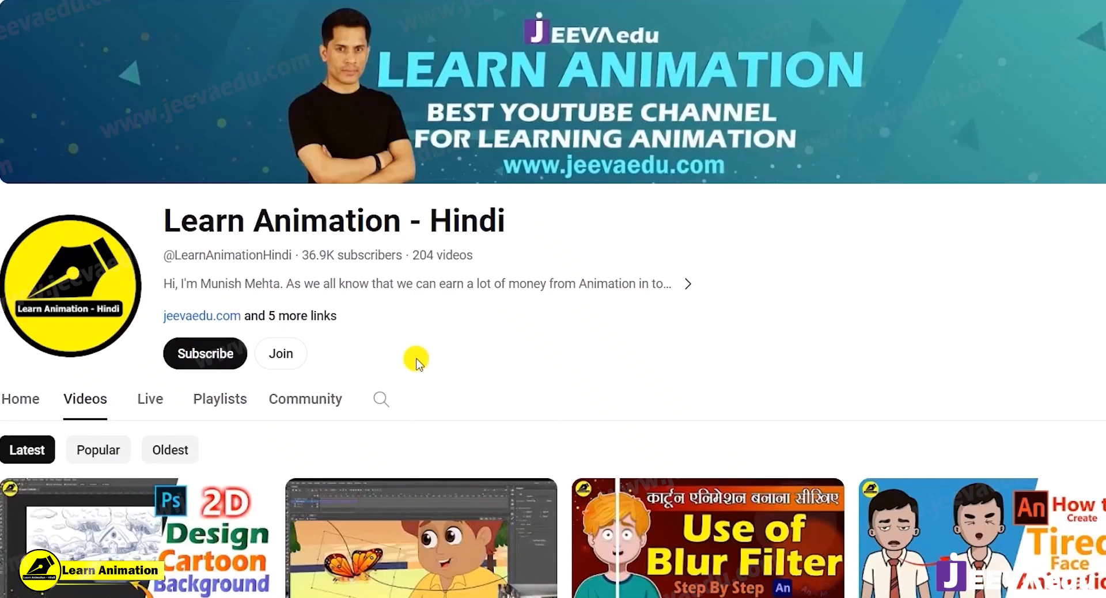
Switch to YouTube, subscribe to the Learn Animation - Hindi channel and turn on all its notifications
{"action": "left_click", "coordinate": [228, 354]}
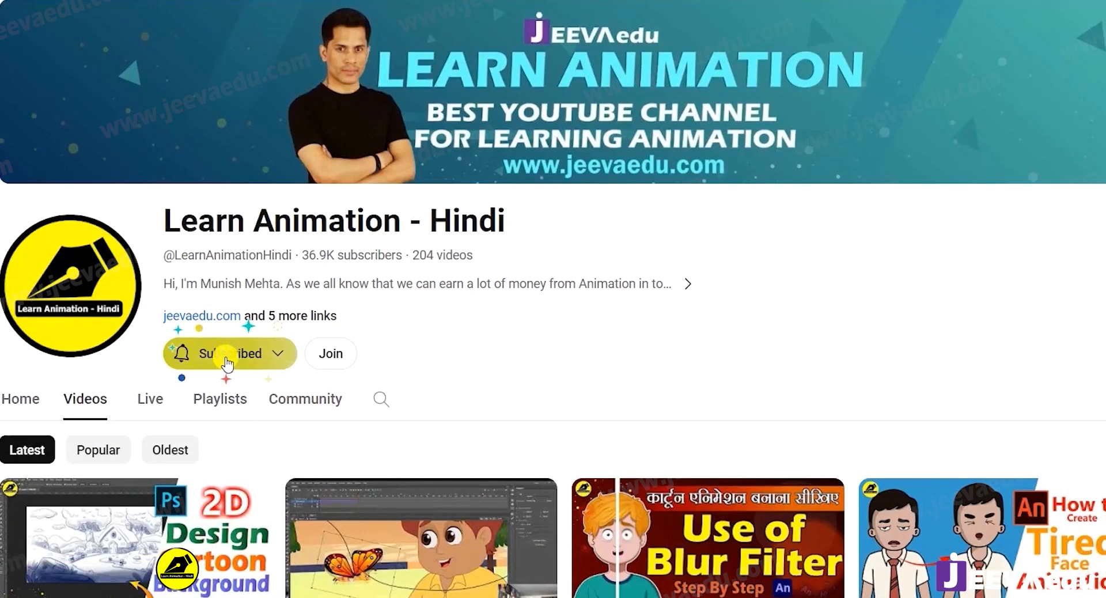
{"action": "left_click", "coordinate": [228, 361]}
{"action": "left_click", "coordinate": [219, 392]}
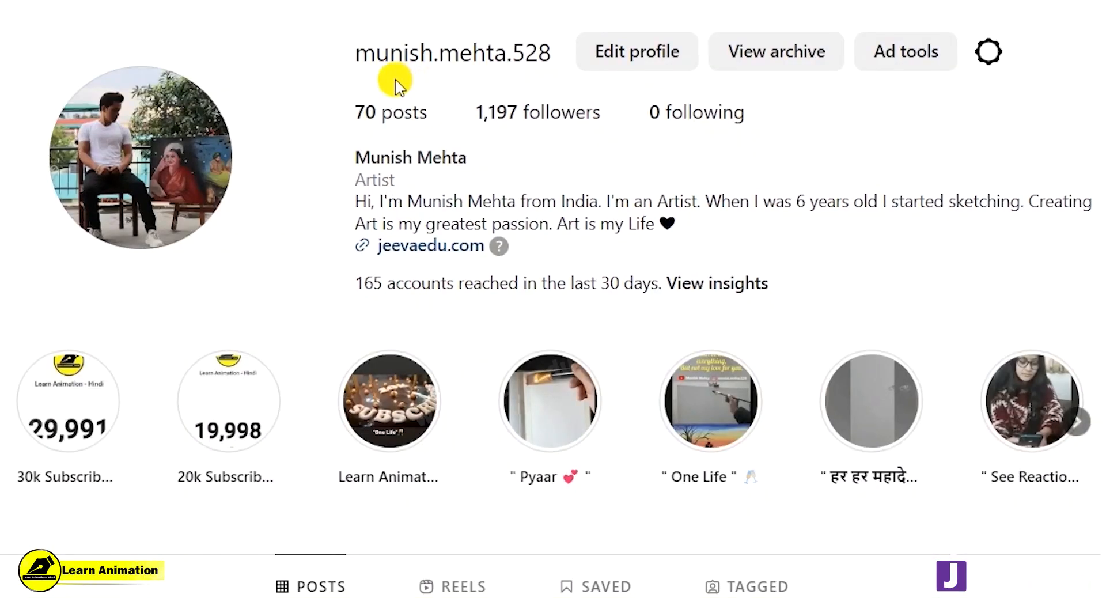
Highlight the username on the Instagram profile and the channel title on the YouTube page
{"action": "left_click_drag", "start_coordinate": [329, 60], "coordinate": [556, 75]}
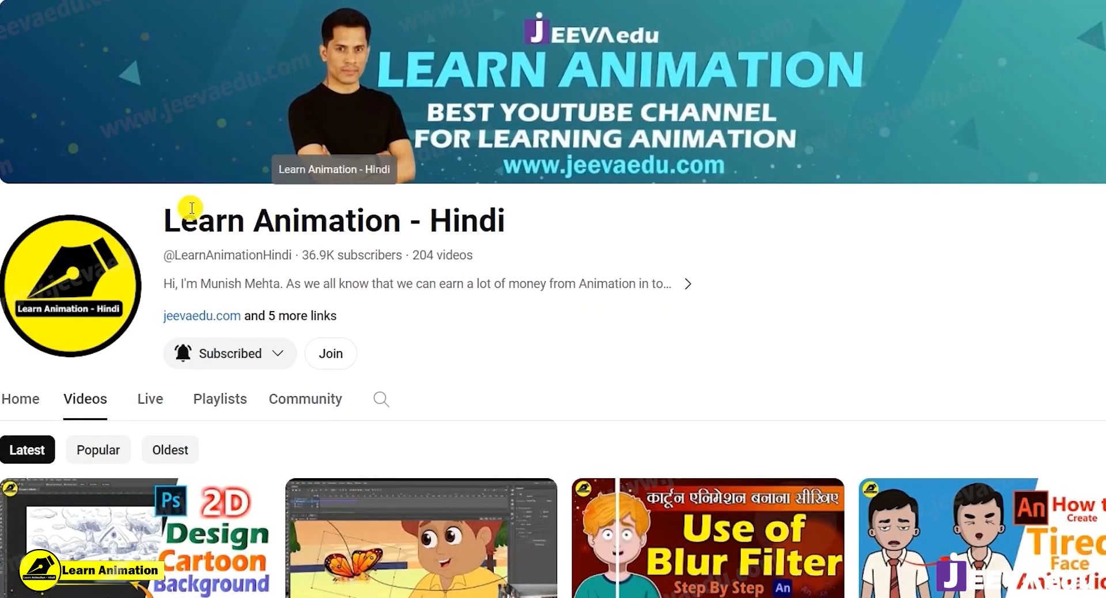
{"action": "left_click_drag", "start_coordinate": [157, 218], "coordinate": [573, 224]}
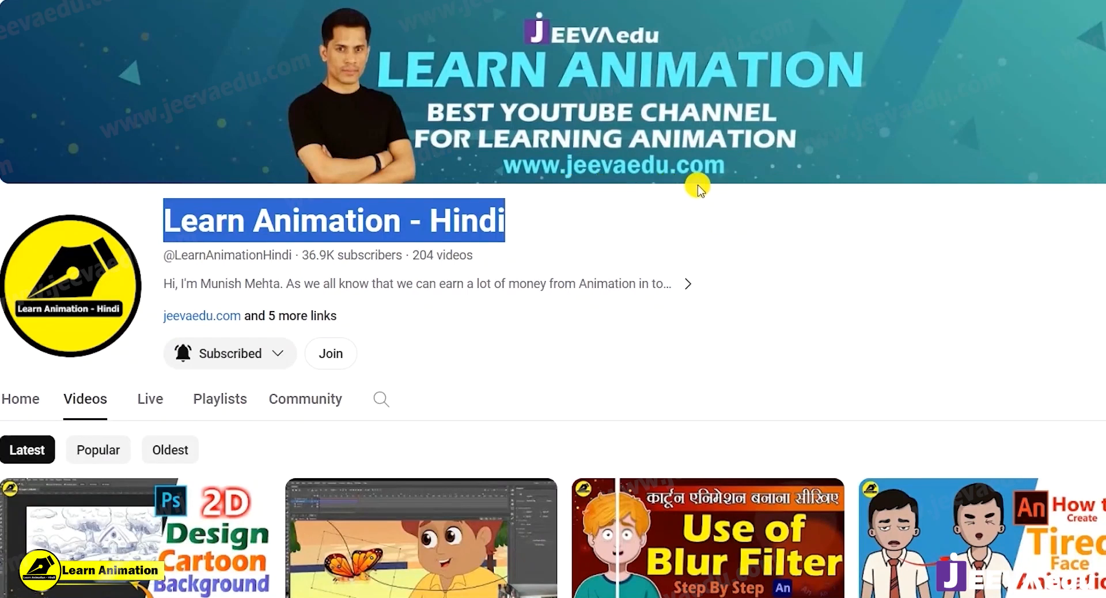
{"action": "left_click", "coordinate": [674, 222]}
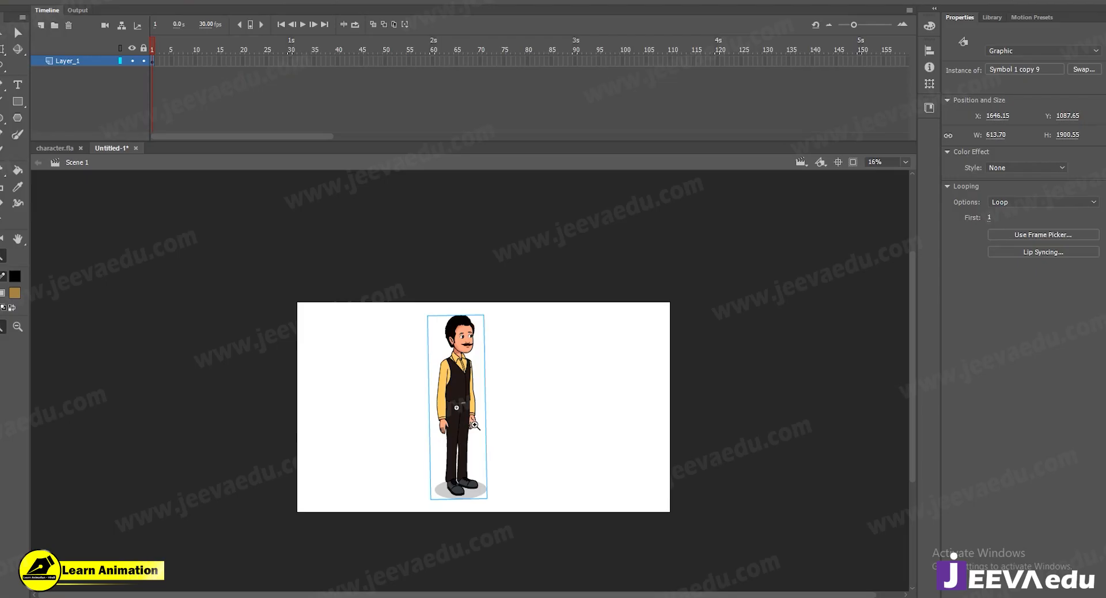
Switch to Adobe Animate and open the standing character's symbol for editing its separate body parts
{"action": "left_click", "coordinate": [491, 375]}
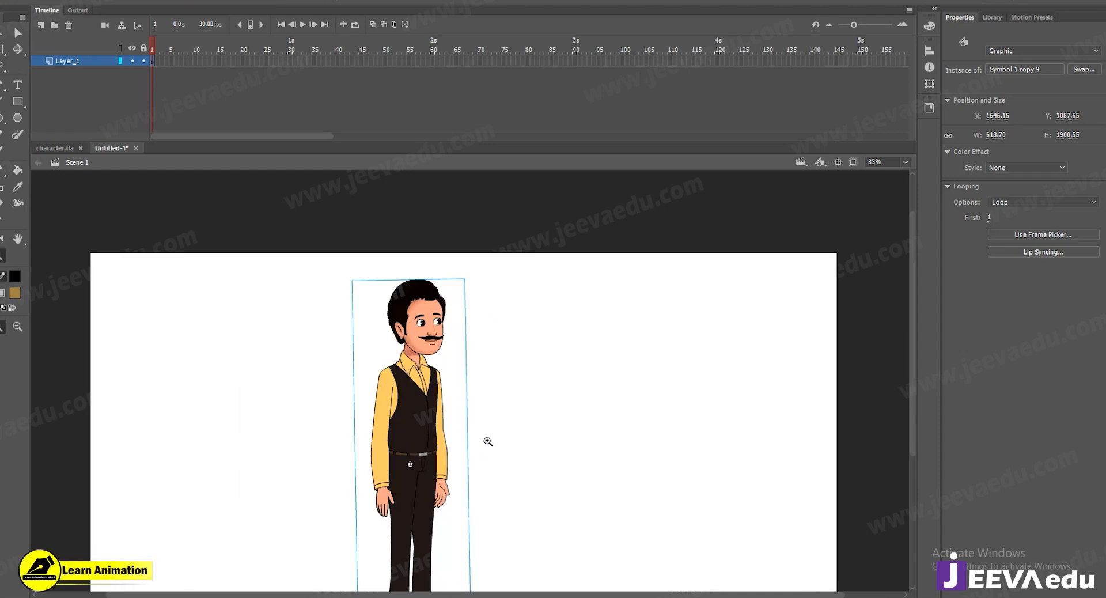
{"action": "left_click", "coordinate": [483, 442], "text": "alt"}
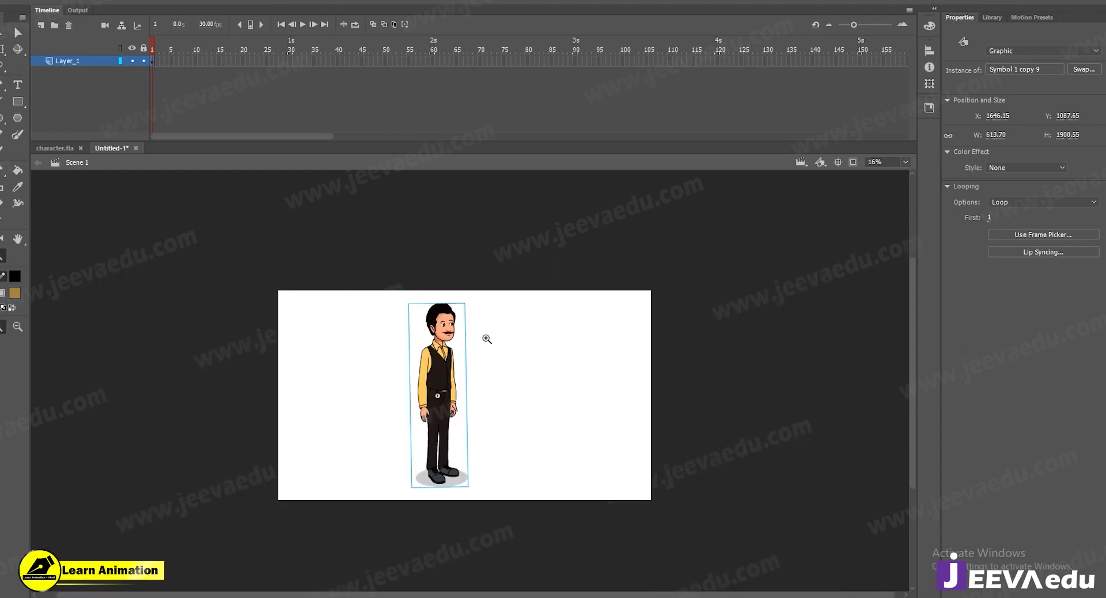
{"action": "left_click", "coordinate": [459, 323]}
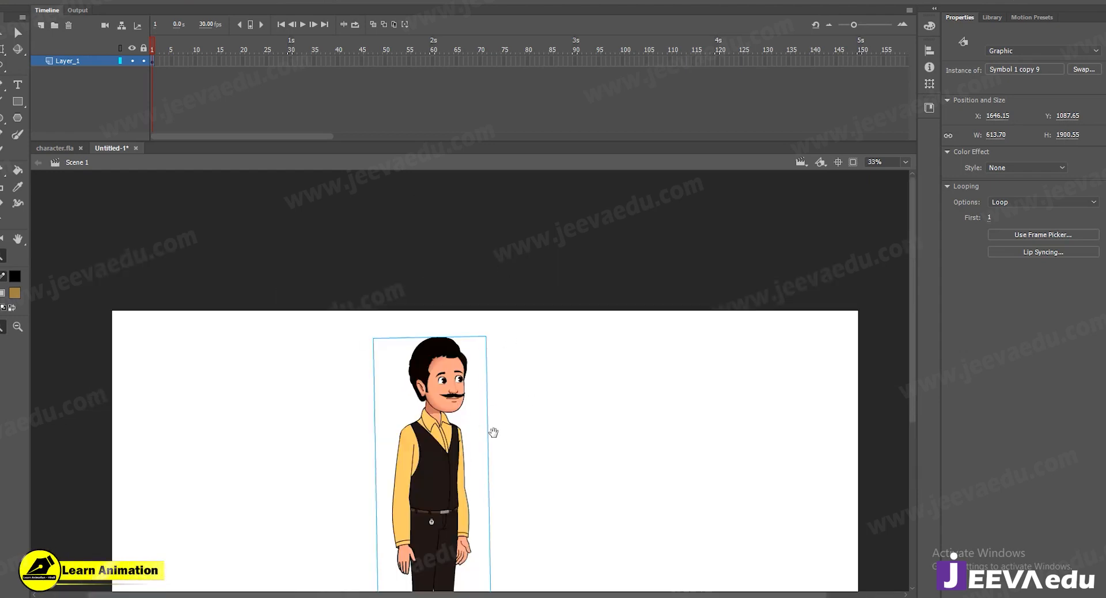
{"action": "left_click_drag", "start_coordinate": [482, 485], "coordinate": [464, 360]}
{"action": "key", "text": "v"}
{"action": "double_click", "coordinate": [403, 386]}
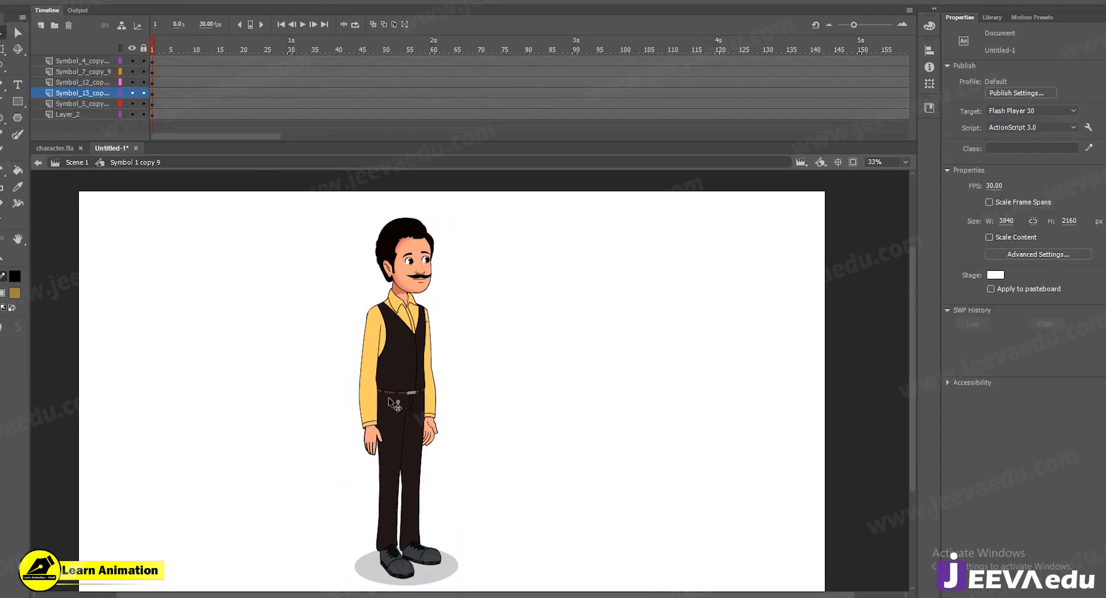
Rotate both of the character's arms slightly outward from the body on frame 1
{"action": "left_click", "coordinate": [369, 425]}
{"action": "key", "text": "q"}
{"action": "left_click_drag", "start_coordinate": [401, 468], "coordinate": [482, 427]}
{"action": "left_click", "coordinate": [439, 447]}
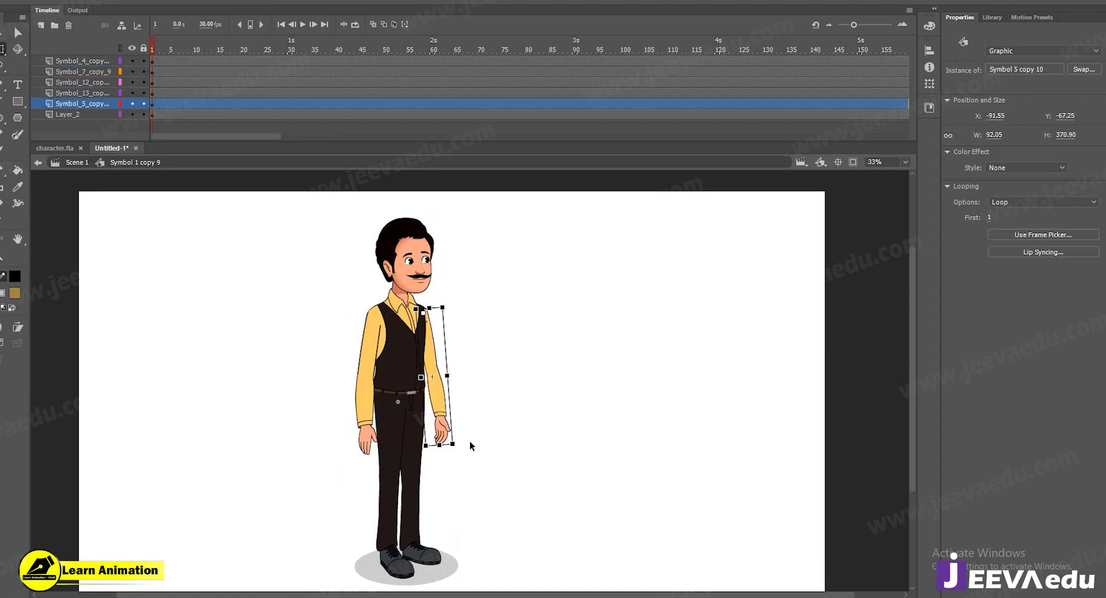
Check the character's arm and head parts by selecting them one after another inside its symbol
{"action": "left_click", "coordinate": [490, 345]}
{"action": "left_click_drag", "start_coordinate": [278, 184], "coordinate": [496, 302]}
{"action": "left_click", "coordinate": [501, 346]}
{"action": "left_click_drag", "start_coordinate": [207, 44], "coordinate": [166, 89]}
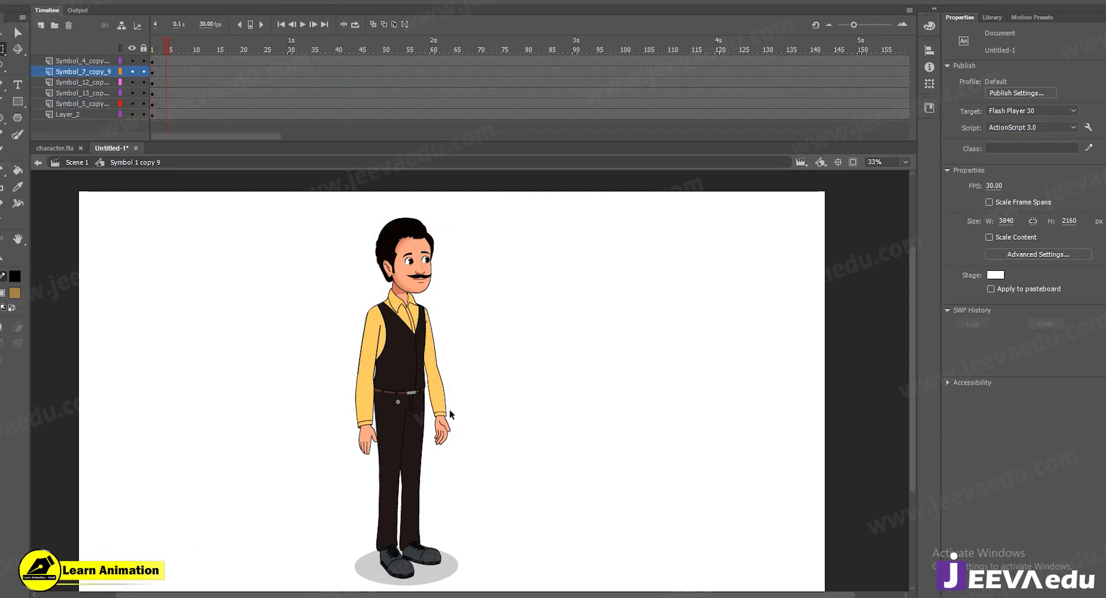
{"action": "left_click", "coordinate": [369, 441]}
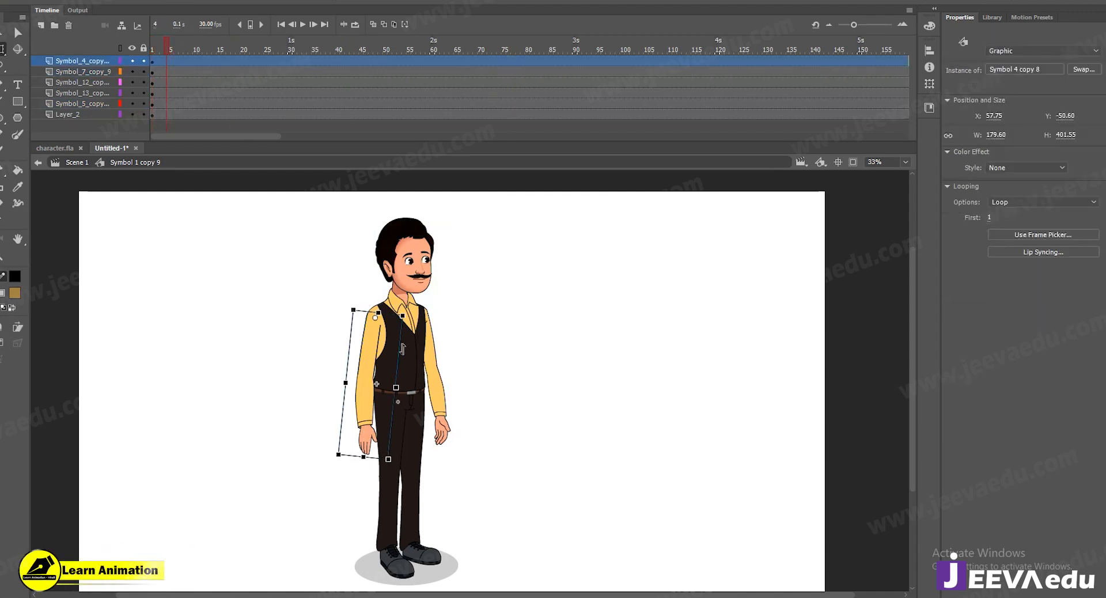
{"action": "left_click", "coordinate": [408, 295]}
{"action": "left_click", "coordinate": [367, 402]}
{"action": "left_click", "coordinate": [414, 240]}
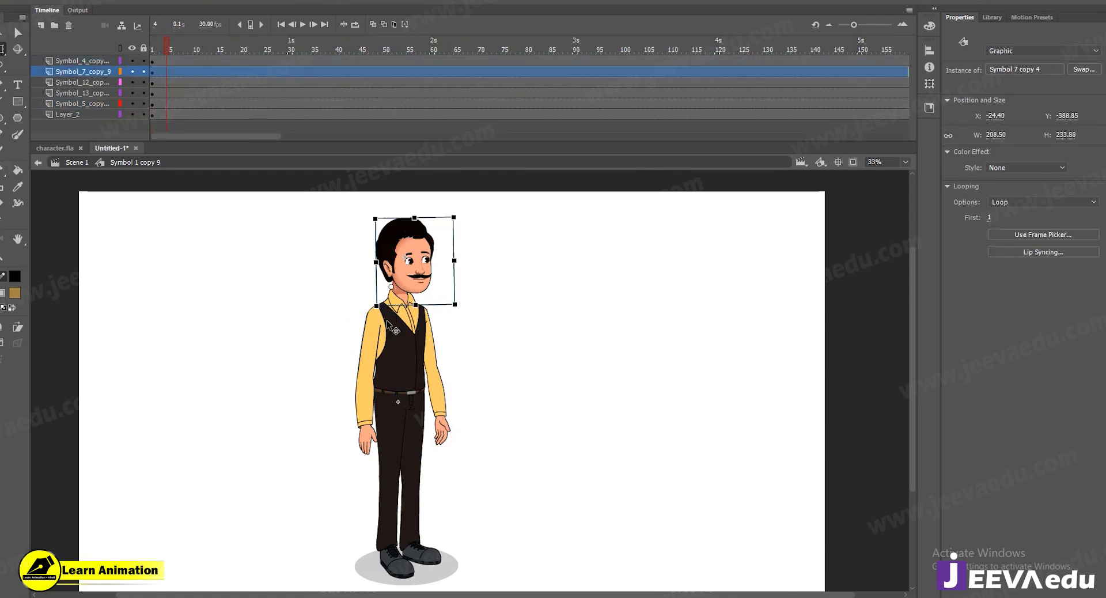
Try rotating the head about its pivot at the neck, and undo the trial rotations
{"action": "key", "text": "z"}
{"action": "left_click", "coordinate": [414, 294]}
{"action": "key", "text": "v"}
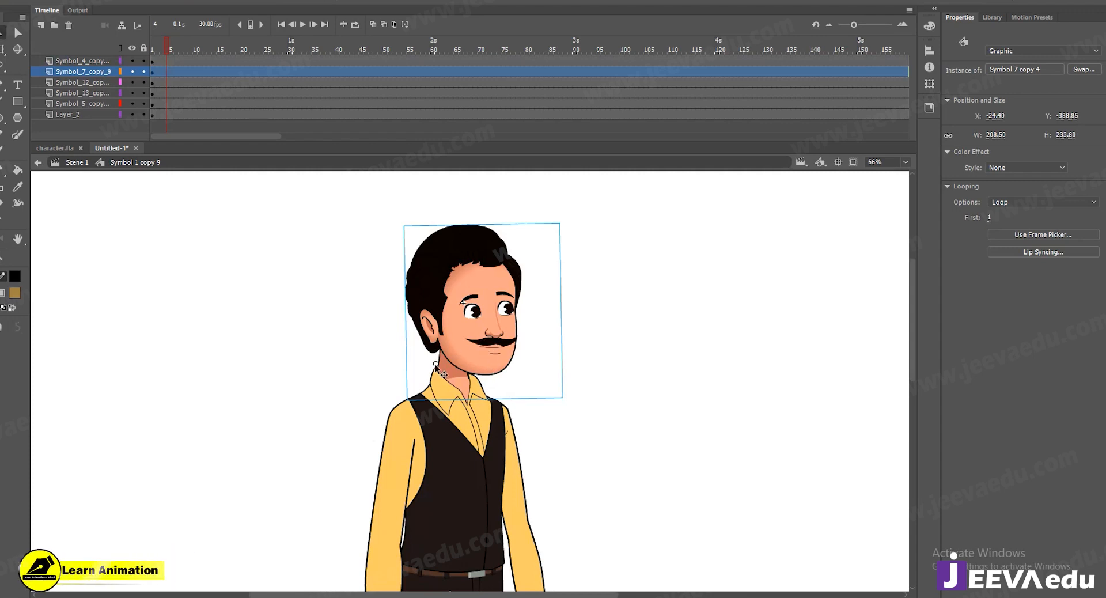
{"action": "key", "text": "q"}
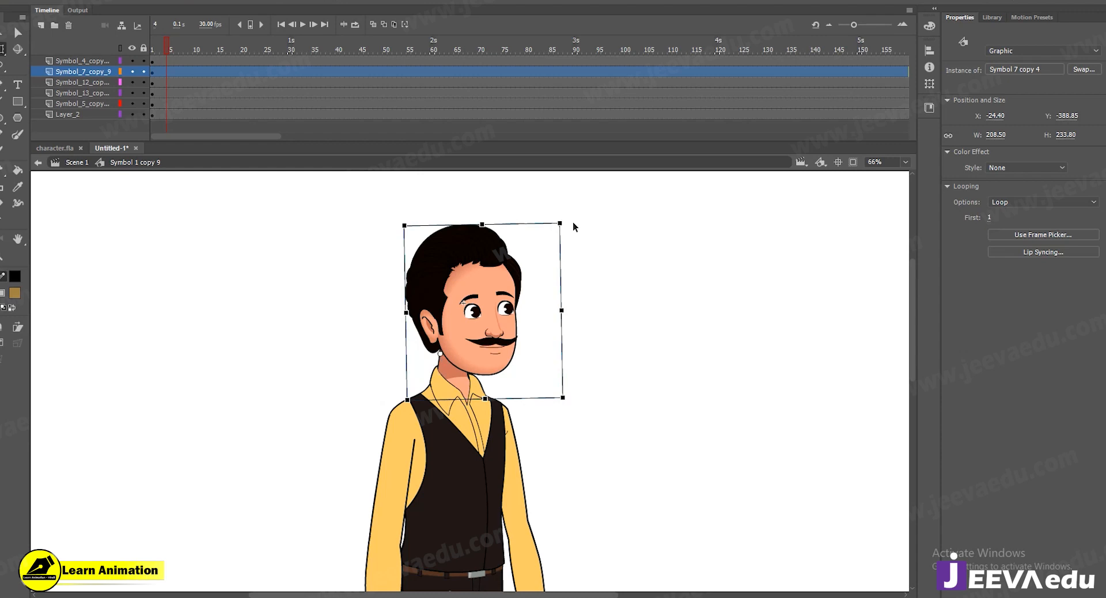
{"action": "left_click_drag", "start_coordinate": [568, 224], "coordinate": [555, 254]}
{"action": "mouse_move", "coordinate": [565, 218]}
{"action": "left_mouse_down"}
{"action": "mouse_move", "coordinate": [618, 311]}
{"action": "mouse_move", "coordinate": [388, 234]}
{"action": "mouse_move", "coordinate": [570, 224]}
{"action": "left_mouse_up"}
{"action": "key", "text": "ctrl+z"}
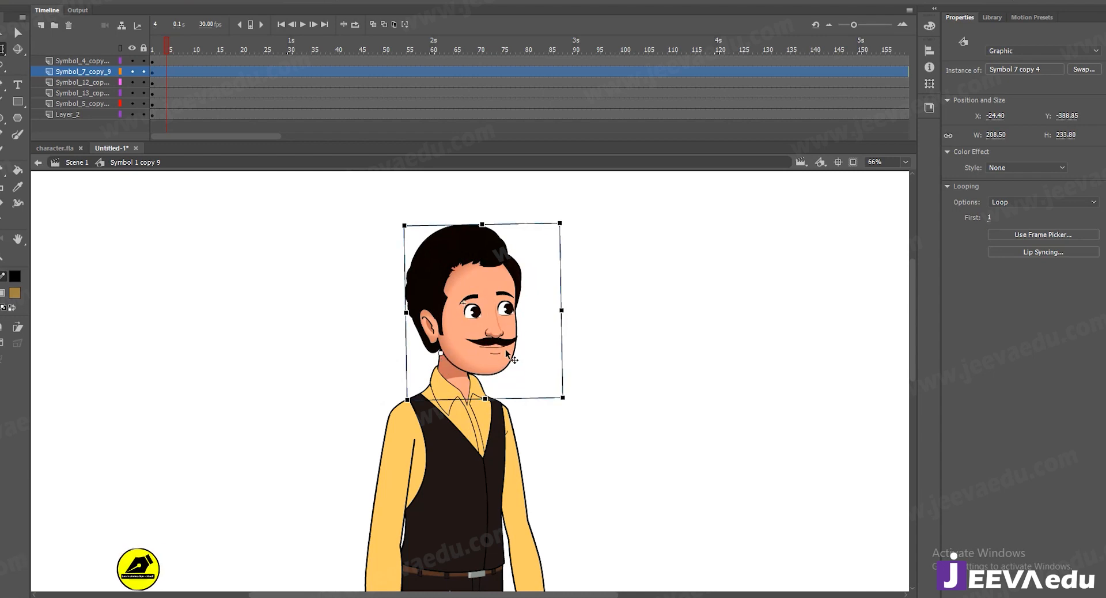
{"action": "left_click_drag", "start_coordinate": [538, 217], "coordinate": [533, 259]}
{"action": "key", "text": "ctrl+z"}
Examine the nested parts inside the near arm's symbol, and return to the character's symbol
{"action": "key", "text": "z"}
{"action": "left_click", "coordinate": [471, 354], "text": "alt"}
{"action": "left_click", "coordinate": [484, 452]}
{"action": "key", "text": "v"}
{"action": "left_click", "coordinate": [362, 422]}
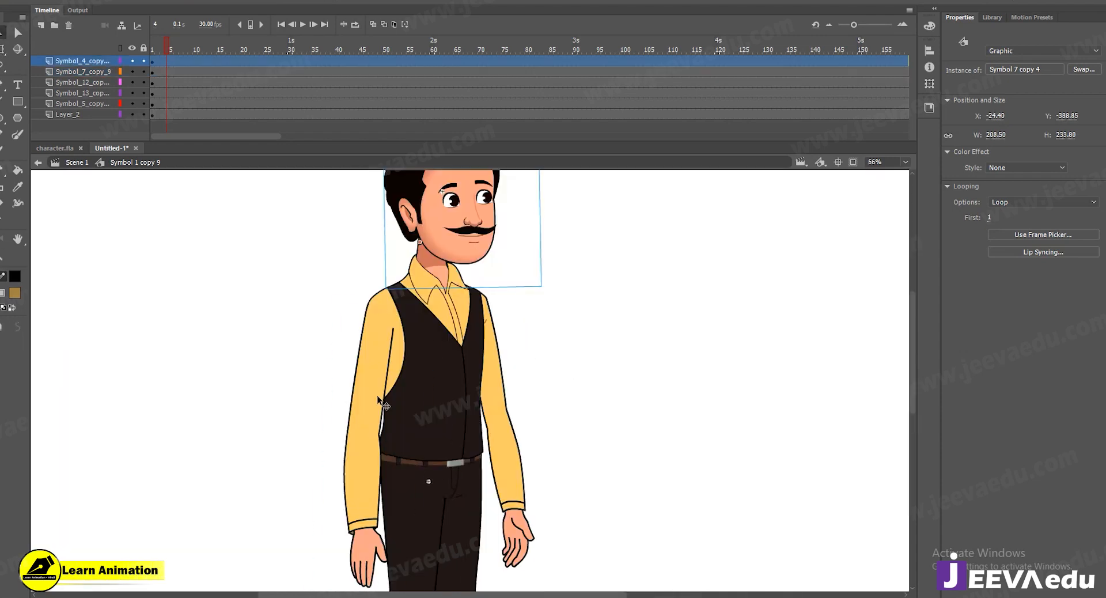
{"action": "left_click", "coordinate": [504, 430]}
{"action": "double_click", "coordinate": [370, 454]}
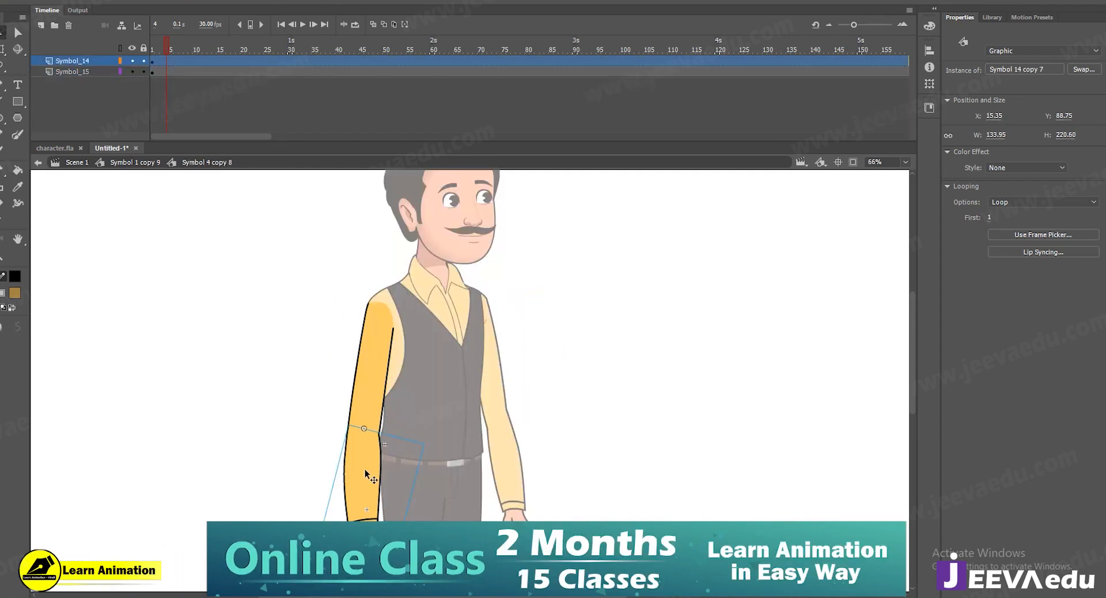
{"action": "left_click", "coordinate": [318, 419]}
{"action": "key", "text": "z"}
{"action": "left_click", "coordinate": [453, 408], "text": "alt"}
{"action": "key", "text": "v"}
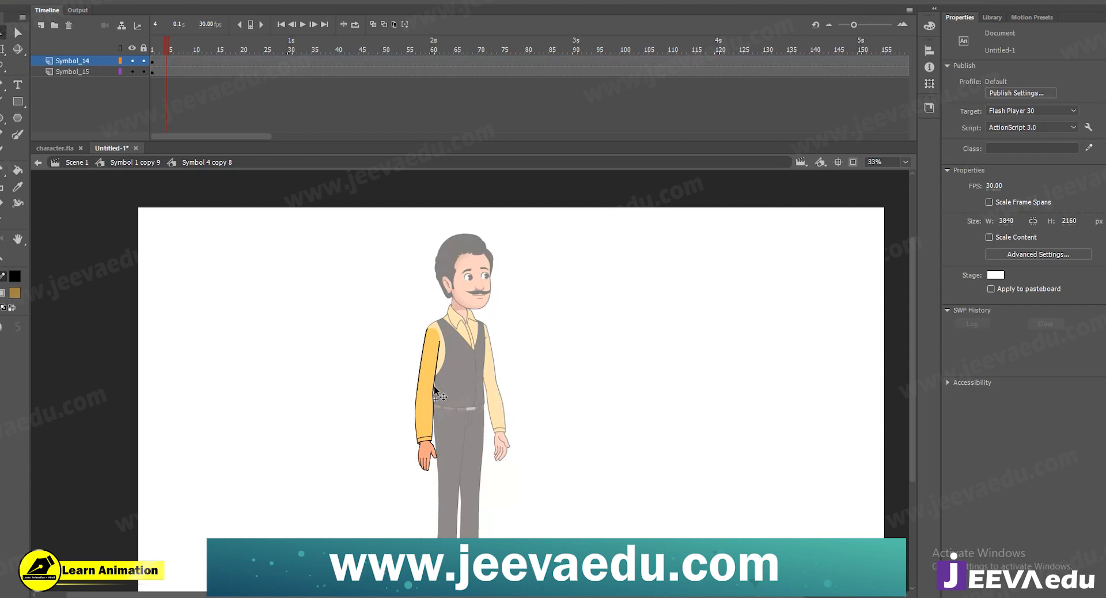
{"action": "double_click", "coordinate": [358, 345]}
Insert keyframes at frames 10 and 18 on all six layers of the character's symbol
{"action": "key", "text": "z"}
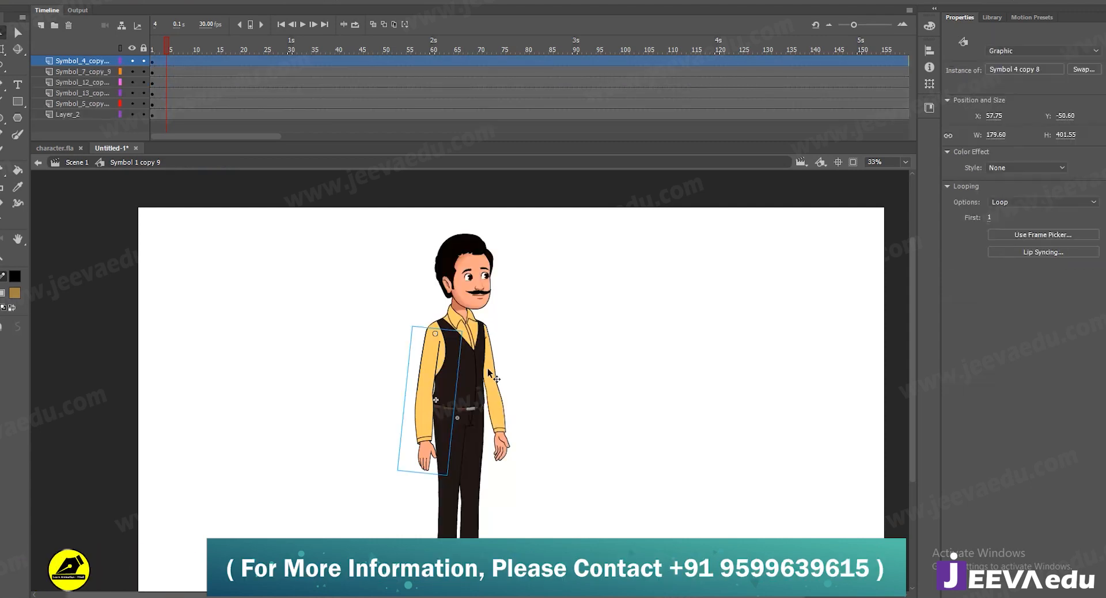
{"action": "left_click", "coordinate": [492, 370]}
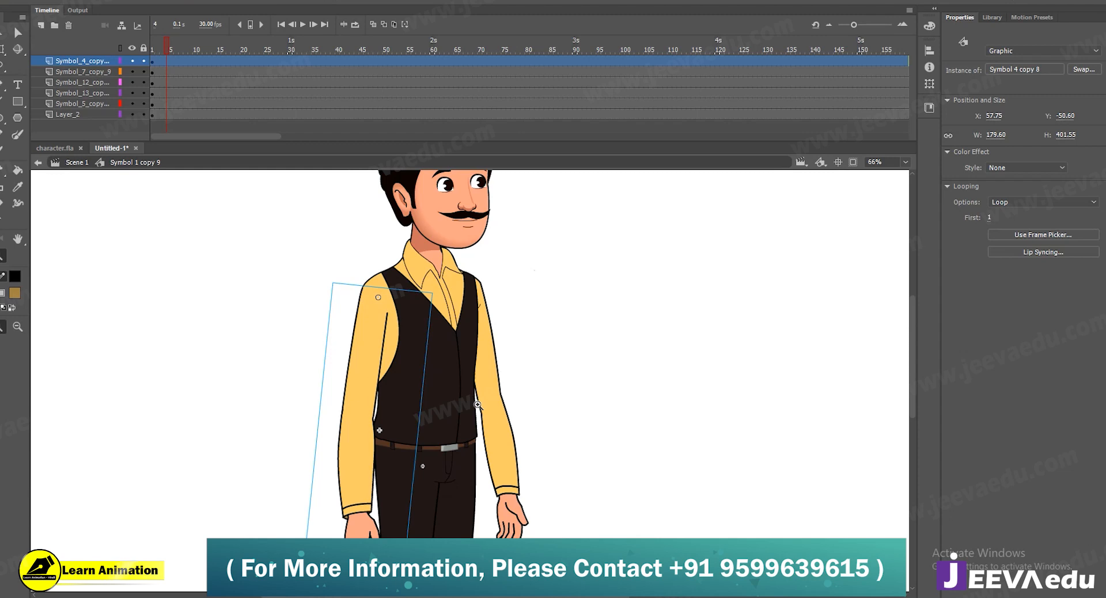
{"action": "left_click", "coordinate": [561, 390], "text": "alt"}
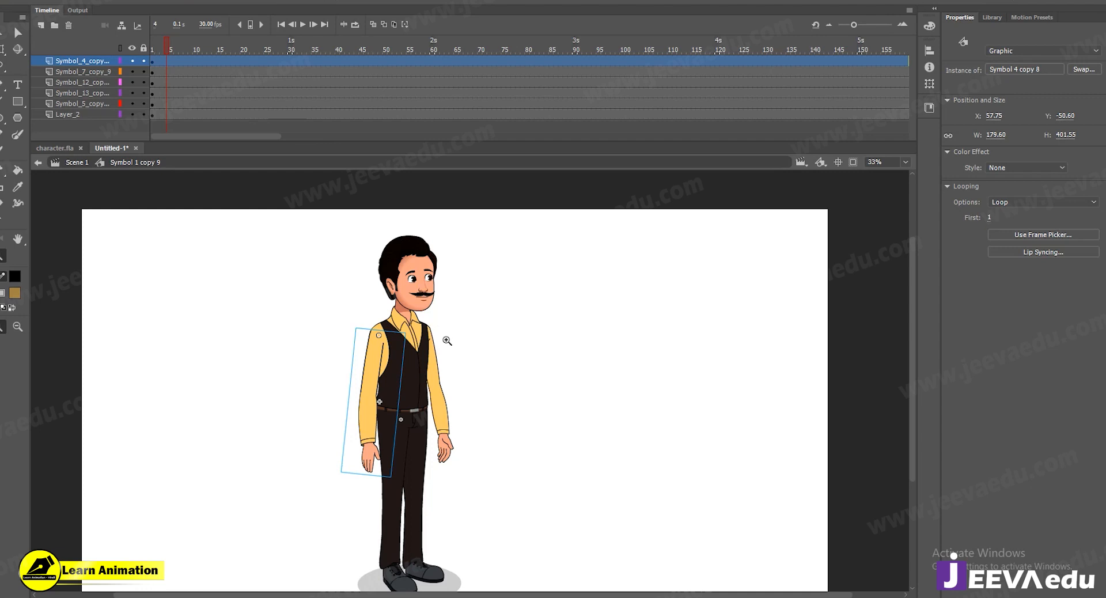
{"action": "left_click", "coordinate": [171, 45]}
{"action": "left_click", "coordinate": [195, 63]}
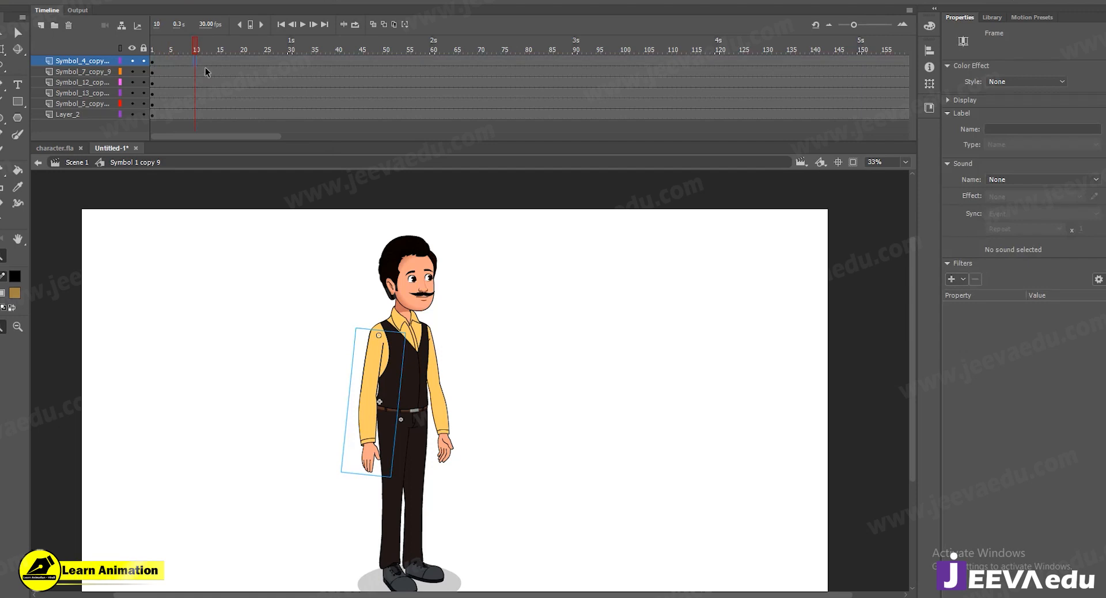
{"action": "left_click", "coordinate": [194, 83]}
{"action": "left_click", "coordinate": [195, 114]}
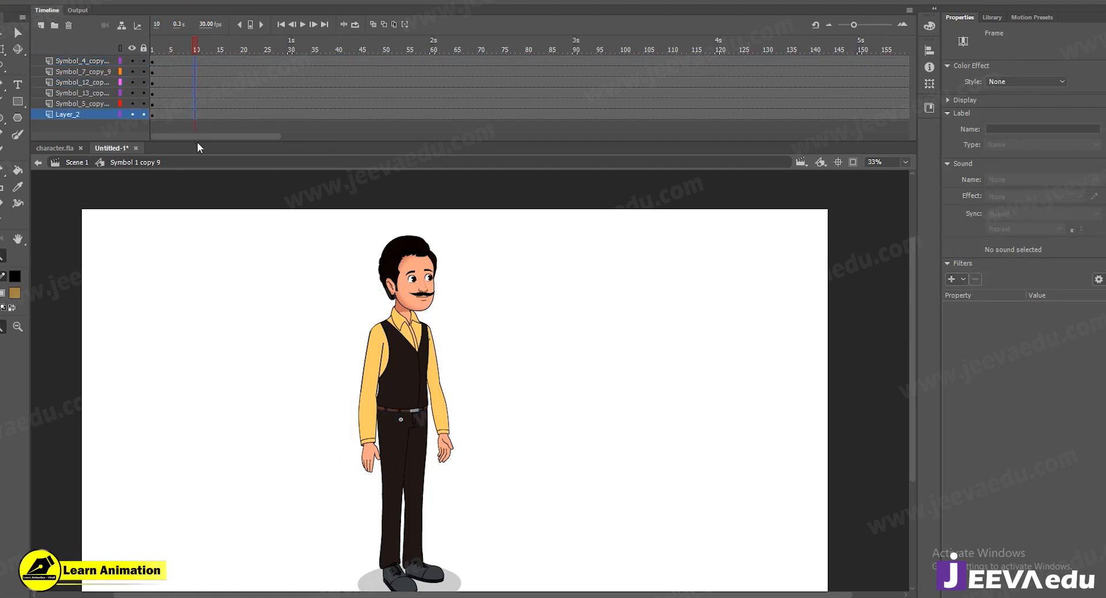
{"action": "key", "text": "F6"}
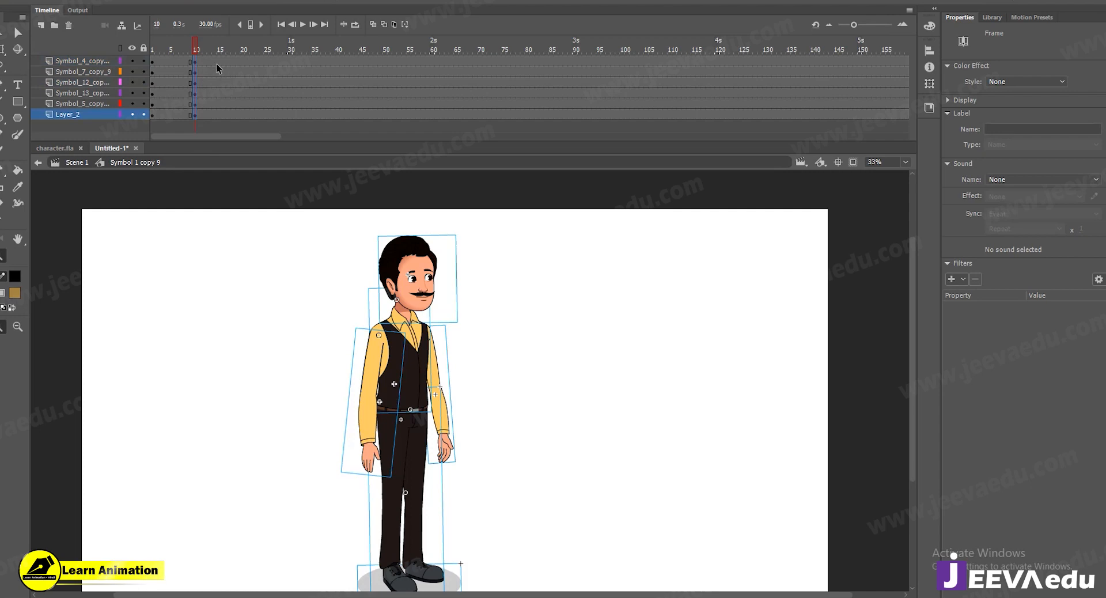
{"action": "left_click_drag", "start_coordinate": [199, 53], "coordinate": [233, 116]}
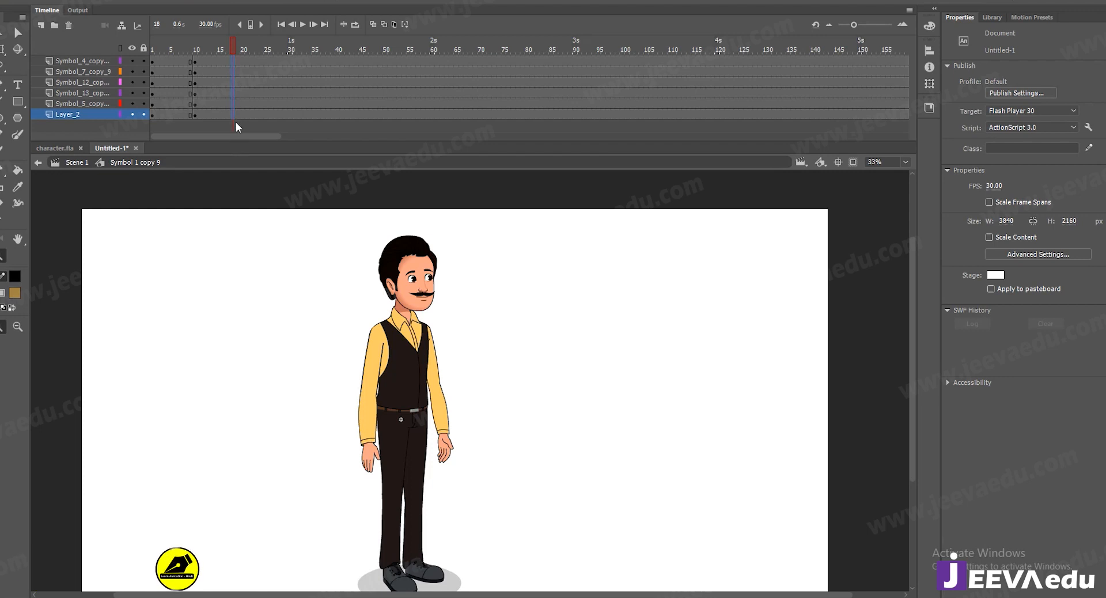
{"action": "key", "text": "F6"}
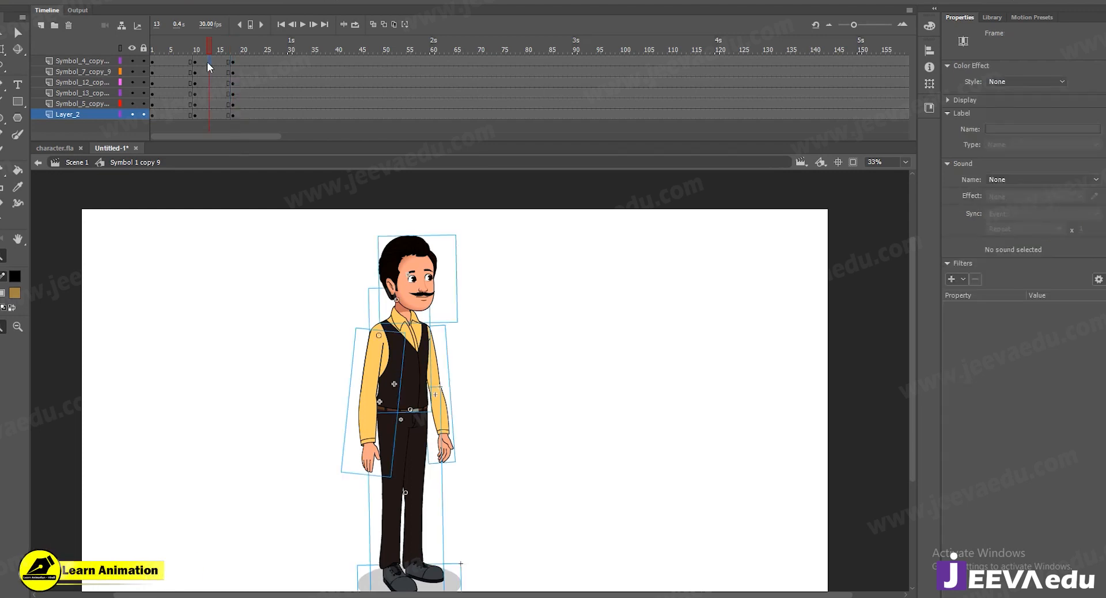
Create a classic tween between frames 10 and 18 on all six layers
{"action": "left_click", "coordinate": [207, 61]}
{"action": "left_click_drag", "start_coordinate": [203, 61], "coordinate": [215, 126]}
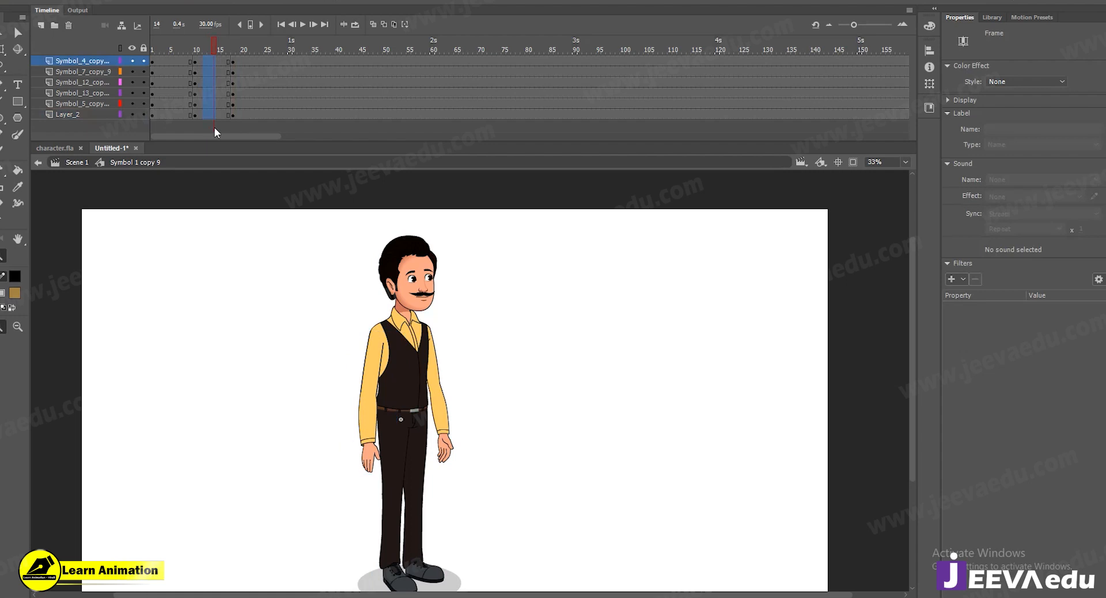
{"action": "right_click", "coordinate": [209, 77]}
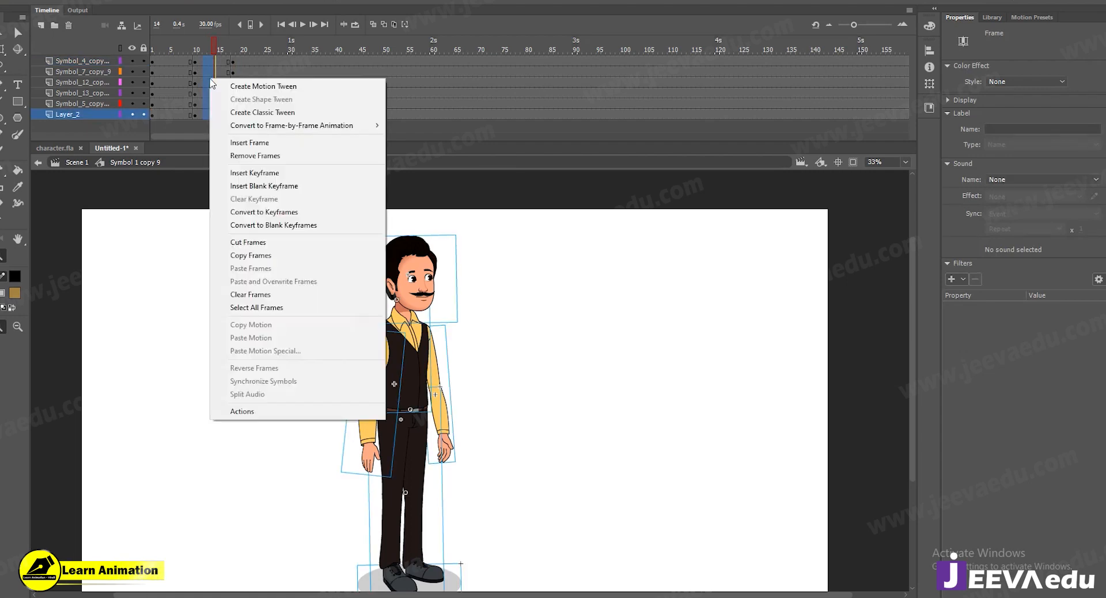
{"action": "left_click", "coordinate": [273, 113]}
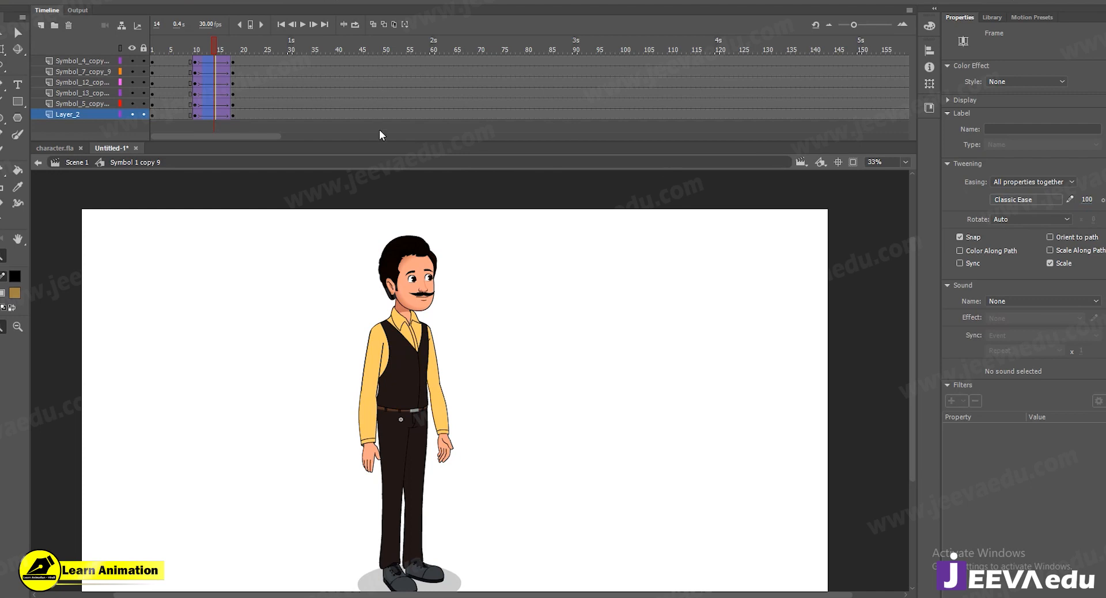
At frame 18, set the pivot of the head, torso and arms at the waist and tilt them slightly backward together
{"action": "mouse_move", "coordinate": [222, 50]}
{"action": "left_mouse_down"}
{"action": "mouse_move", "coordinate": [198, 47]}
{"action": "mouse_move", "coordinate": [234, 65]}
{"action": "left_mouse_up"}
{"action": "key", "text": "v"}
{"action": "left_click_drag", "start_coordinate": [320, 222], "coordinate": [493, 338]}
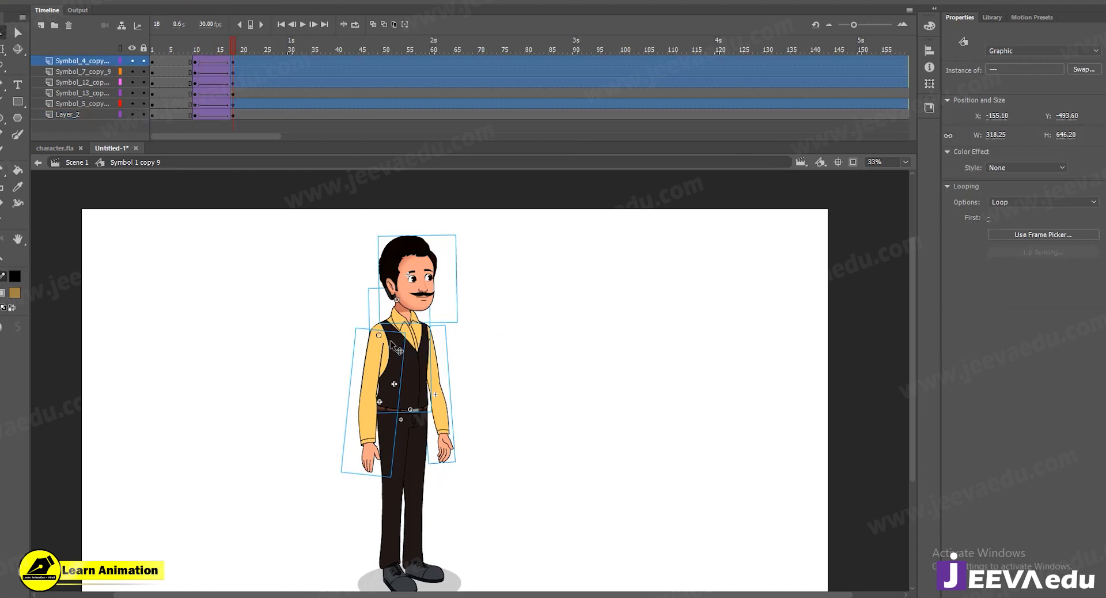
{"action": "key", "text": "q"}
{"action": "left_click_drag", "start_coordinate": [400, 358], "coordinate": [406, 412]}
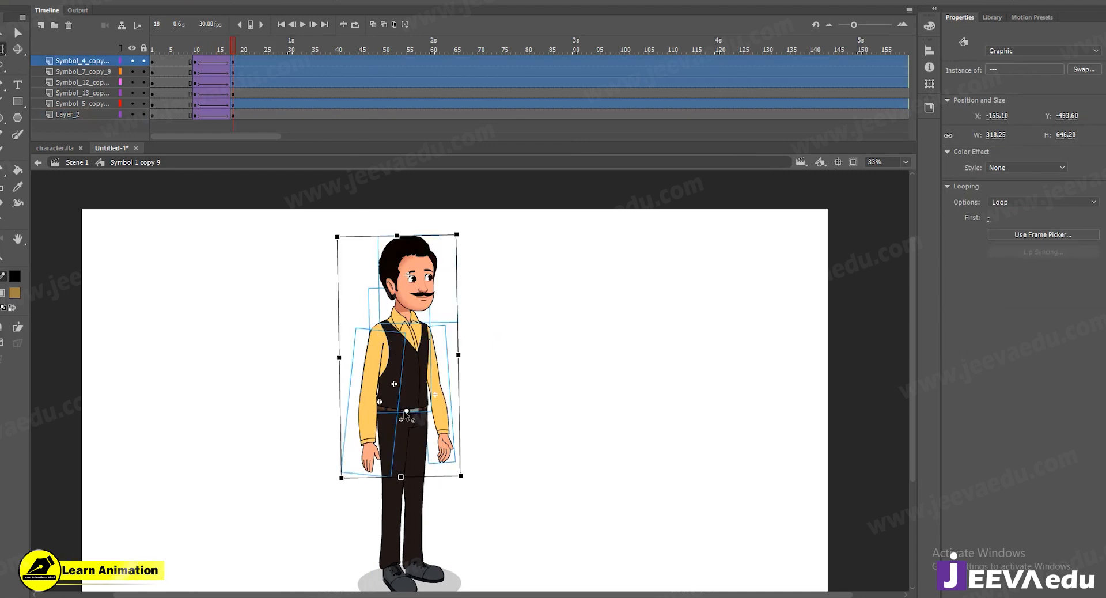
{"action": "left_click_drag", "start_coordinate": [464, 237], "coordinate": [458, 226]}
{"action": "left_click", "coordinate": [468, 252]}
Rotate each arm slightly outward from the tilted body at frame 18
{"action": "left_click", "coordinate": [419, 277]}
{"action": "left_click", "coordinate": [388, 458]}
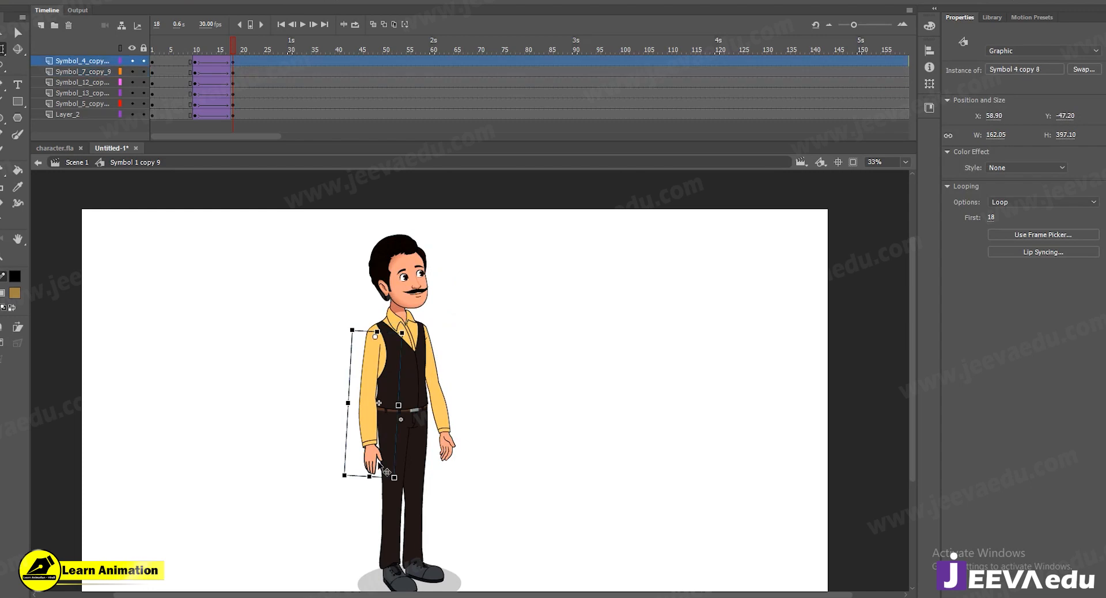
{"action": "left_click_drag", "start_coordinate": [402, 481], "coordinate": [398, 480]}
{"action": "left_click", "coordinate": [452, 455]}
{"action": "mouse_move", "coordinate": [461, 461]}
{"action": "left_mouse_down"}
{"action": "mouse_move", "coordinate": [482, 464]}
{"action": "mouse_move", "coordinate": [472, 465]}
{"action": "left_mouse_up"}
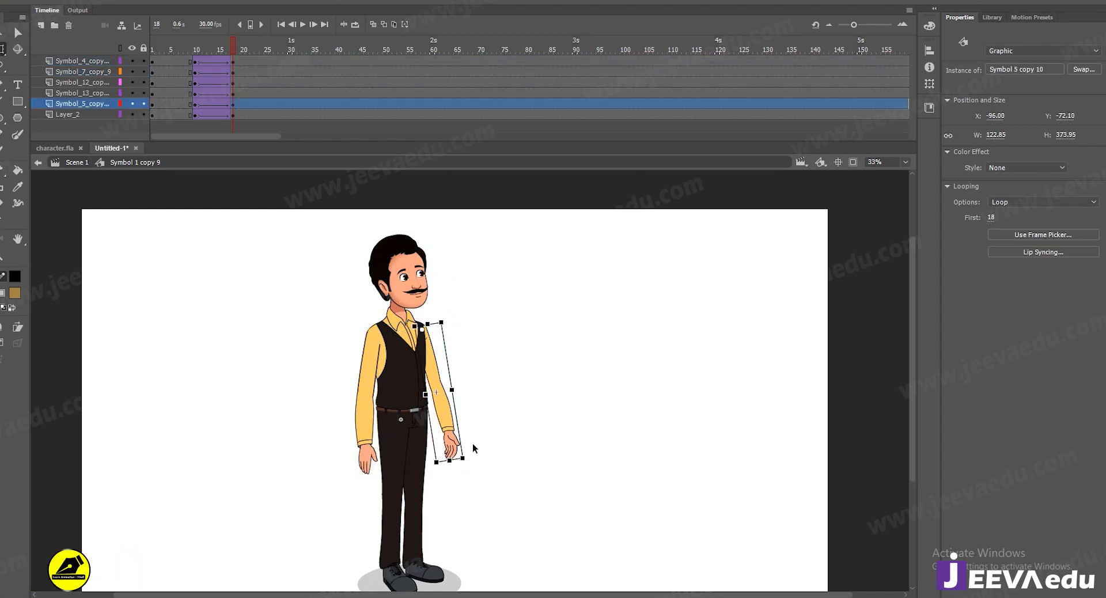
Play back and scrub through the tweened body tilt between frames 10 and 18
{"action": "left_click_drag", "start_coordinate": [213, 49], "coordinate": [241, 53]}
{"action": "key", "text": "Return"}
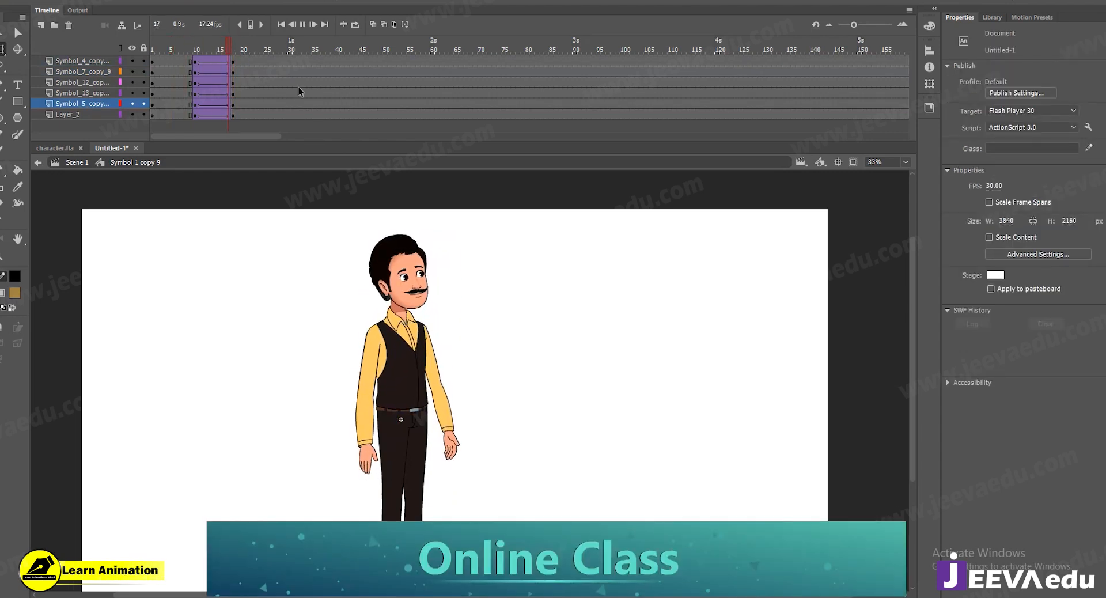
{"action": "key", "text": "Return"}
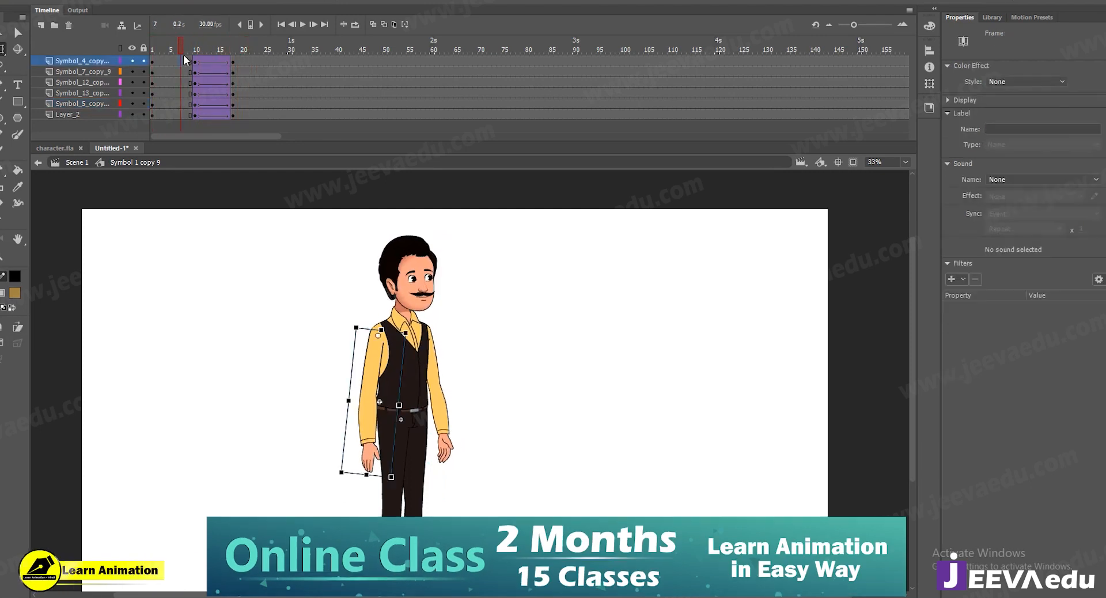
{"action": "left_click", "coordinate": [237, 60]}
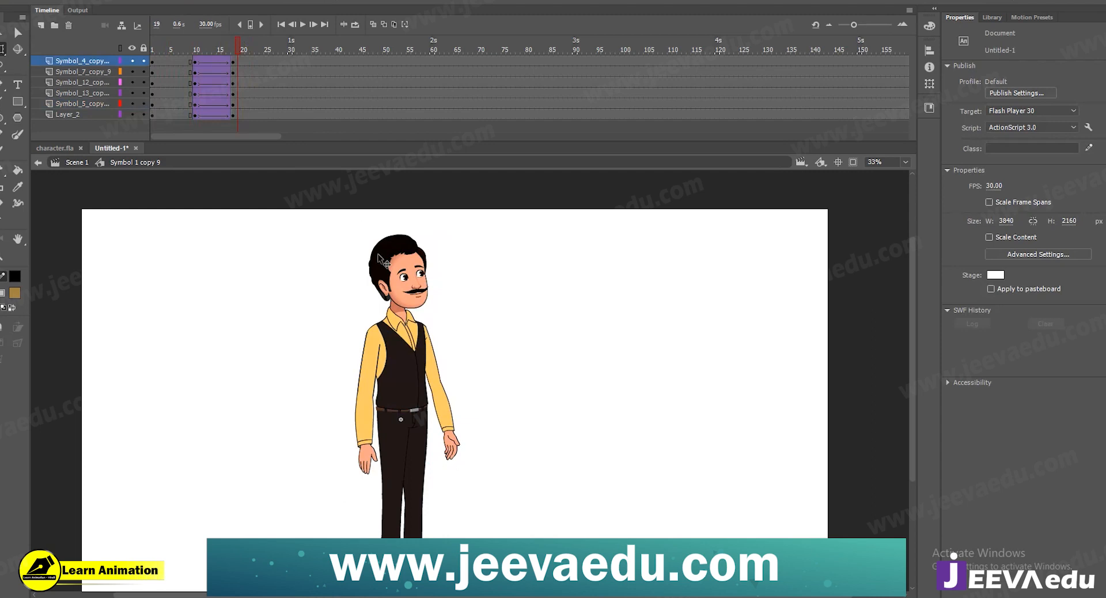
{"action": "left_click_drag", "start_coordinate": [240, 50], "coordinate": [240, 72]}
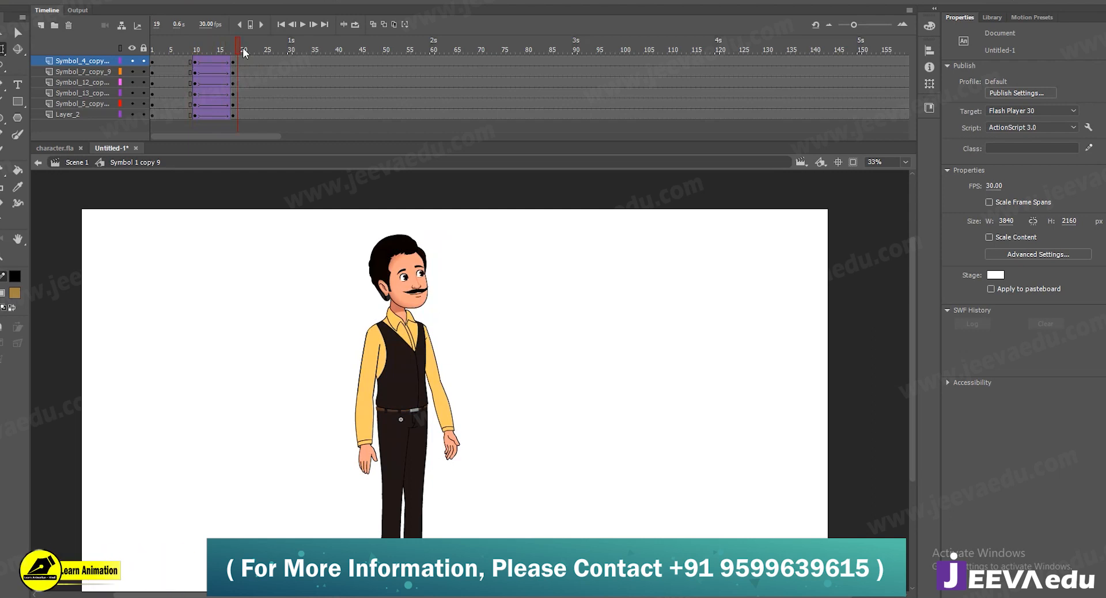
Insert keyframes at frame 49 on all six layers of the character's symbol
{"action": "left_click_drag", "start_coordinate": [245, 46], "coordinate": [386, 130]}
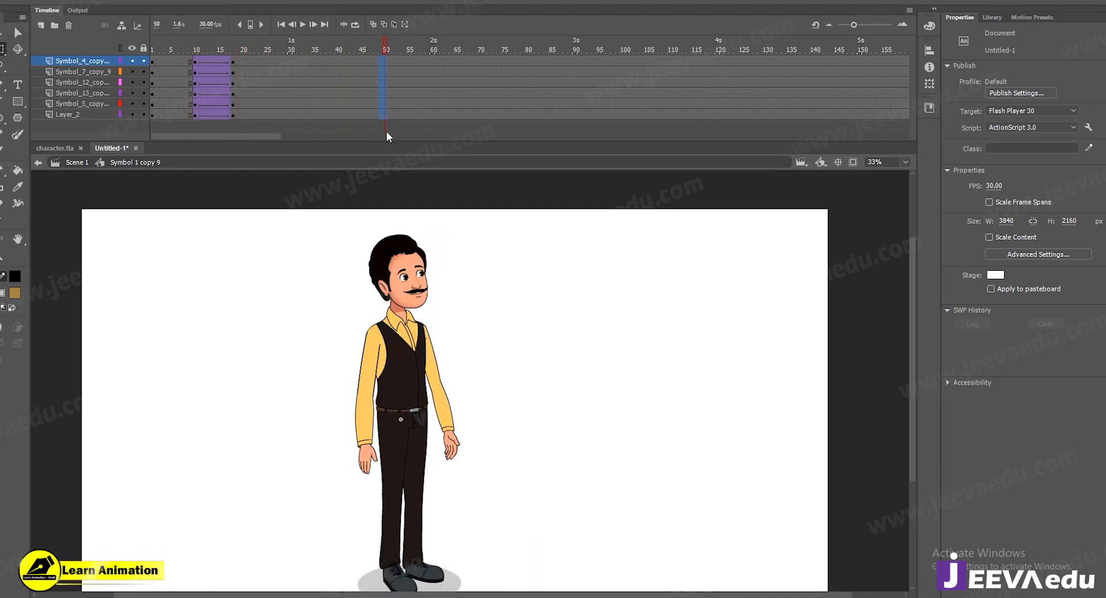
{"action": "key", "text": "F6"}
{"action": "left_click_drag", "start_coordinate": [413, 63], "coordinate": [417, 115]}
{"action": "key", "text": "F6"}
{"action": "left_click_drag", "start_coordinate": [441, 64], "coordinate": [457, 105]}
{"action": "left_click_drag", "start_coordinate": [427, 61], "coordinate": [419, 114]}
{"action": "right_click", "coordinate": [420, 109]}
{"action": "left_click", "coordinate": [450, 221]}
{"action": "left_click_drag", "start_coordinate": [445, 61], "coordinate": [343, 54]}
{"action": "key", "text": "F6"}
{"action": "right_click", "coordinate": [420, 105]}
{"action": "left_click", "coordinate": [455, 137]}
{"action": "left_click_drag", "start_coordinate": [420, 61], "coordinate": [424, 114]}
{"action": "right_click", "coordinate": [419, 105]}
{"action": "left_click", "coordinate": [445, 138]}
{"action": "left_click_drag", "start_coordinate": [455, 62], "coordinate": [435, 139]}
{"action": "right_click", "coordinate": [436, 99]}
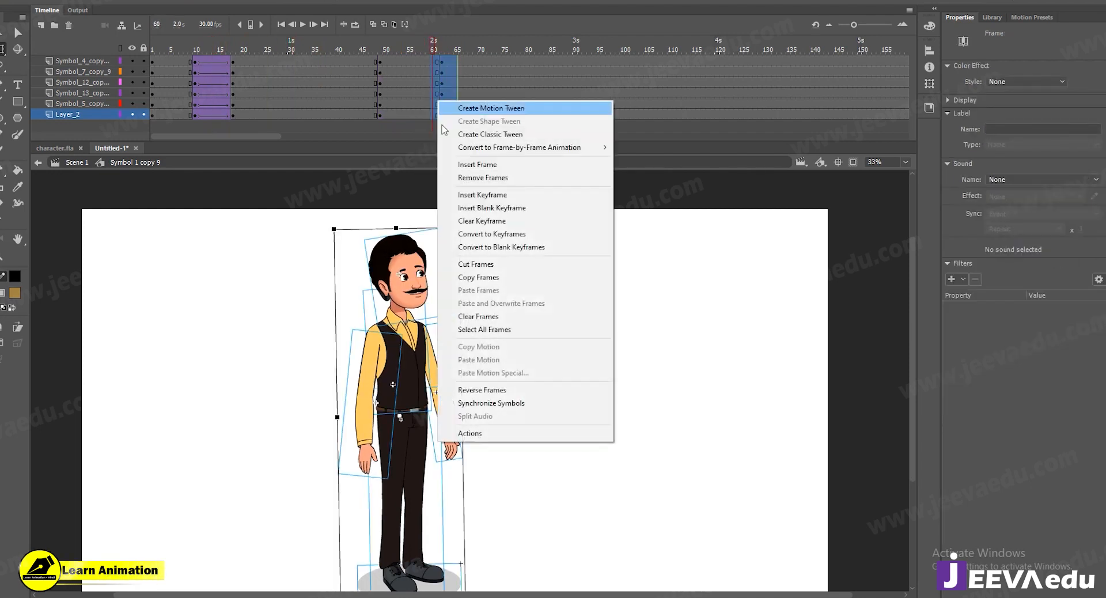
{"action": "left_click", "coordinate": [482, 220]}
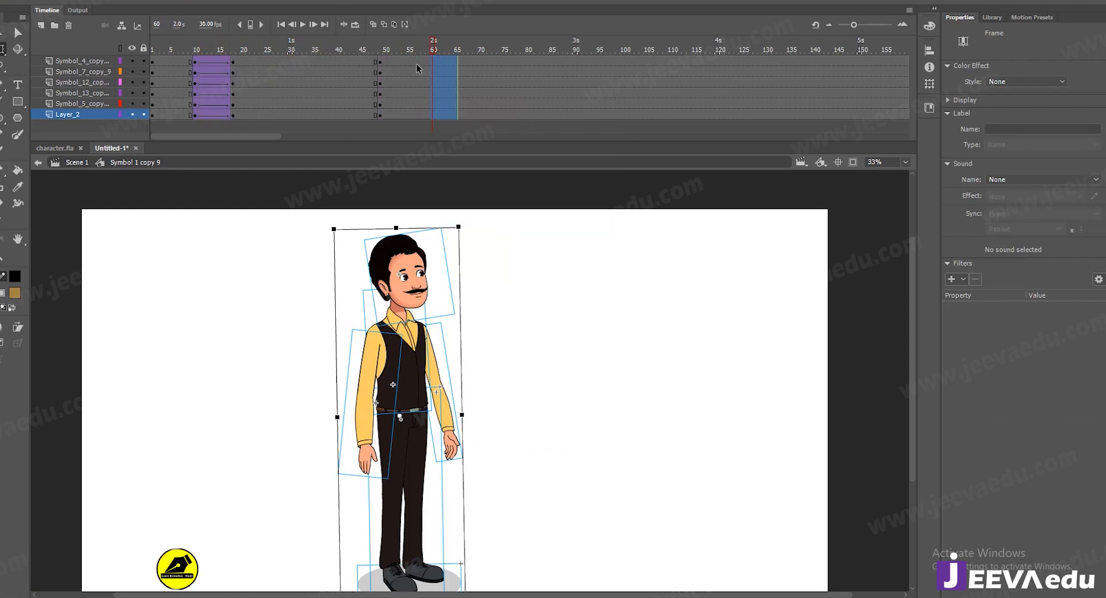
Insert keyframes at frame 57 on all six layers and create a classic tween from frame 49 with an ease of 100
{"action": "left_click", "coordinate": [421, 125]}
{"action": "key", "text": "F6"}
{"action": "left_click_drag", "start_coordinate": [400, 64], "coordinate": [401, 114]}
{"action": "right_click", "coordinate": [399, 101]}
{"action": "left_click", "coordinate": [393, 64]}
{"action": "left_click_drag", "start_coordinate": [392, 64], "coordinate": [400, 114]}
{"action": "right_click", "coordinate": [399, 104]}
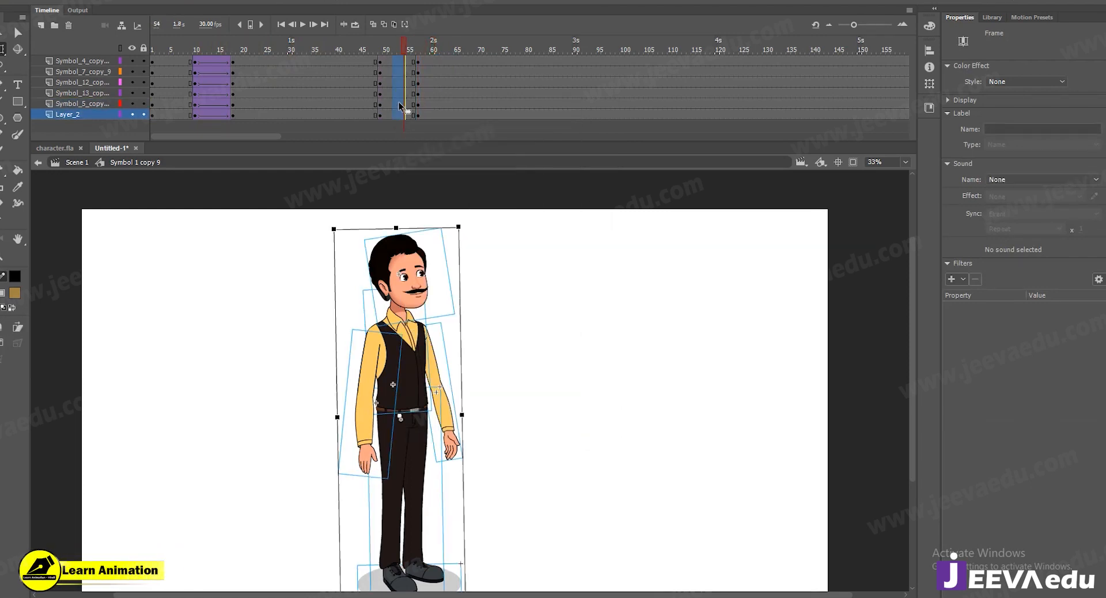
{"action": "left_click", "coordinate": [438, 137]}
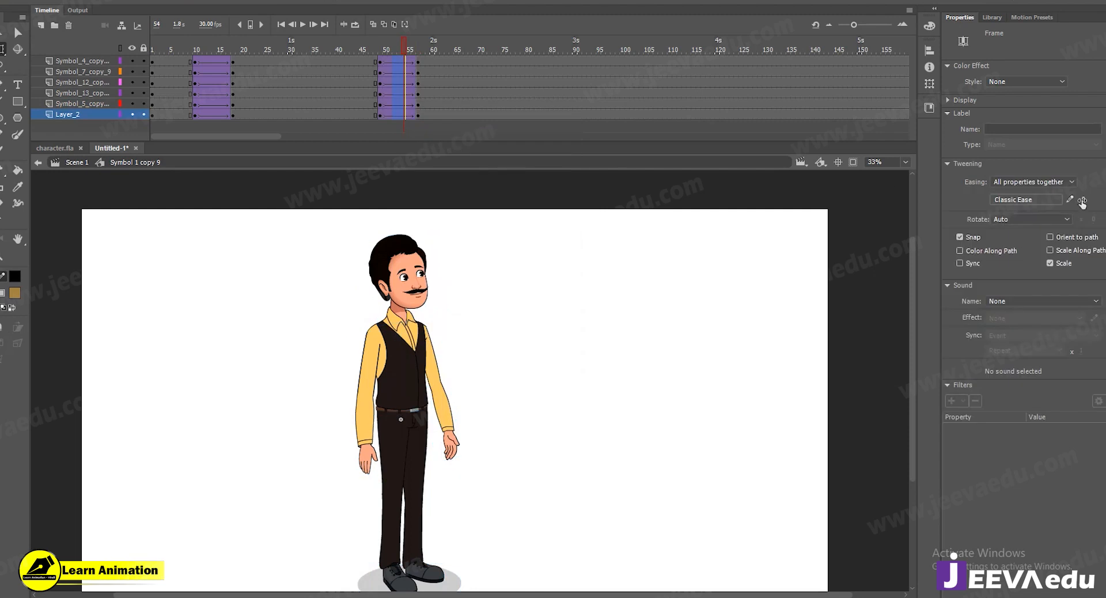
At frame 57, tilt the head, torso and arms slightly forward together about the waist, and rotate the head slightly back
{"action": "left_click", "coordinate": [415, 50]}
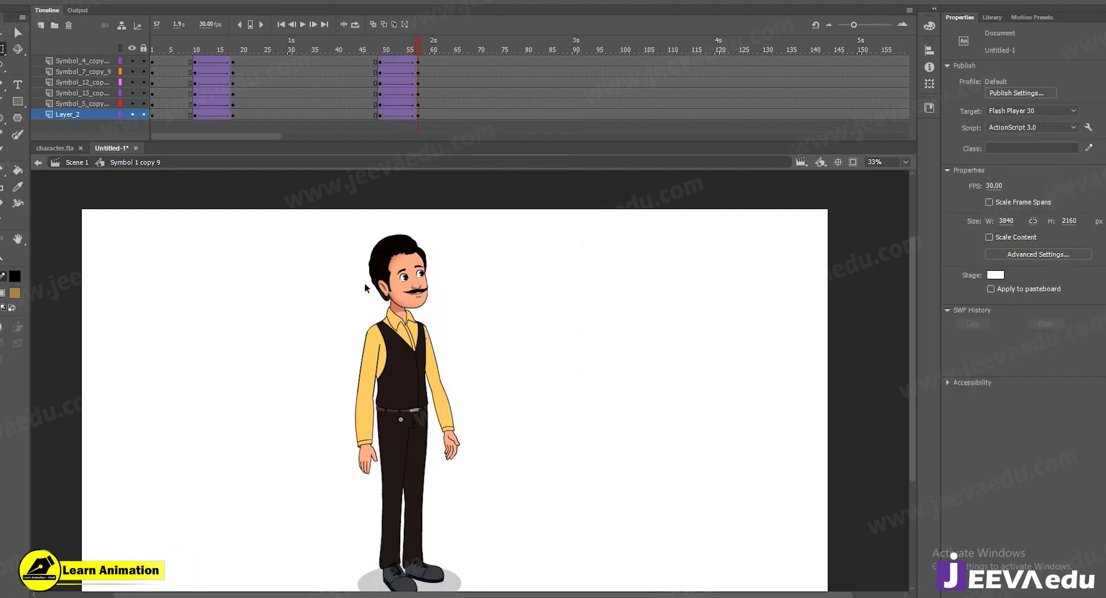
{"action": "left_click", "coordinate": [406, 323]}
{"action": "left_click_drag", "start_coordinate": [304, 227], "coordinate": [467, 483]}
{"action": "left_click_drag", "start_coordinate": [381, 359], "coordinate": [491, 350]}
{"action": "key", "text": "ctrl+z"}
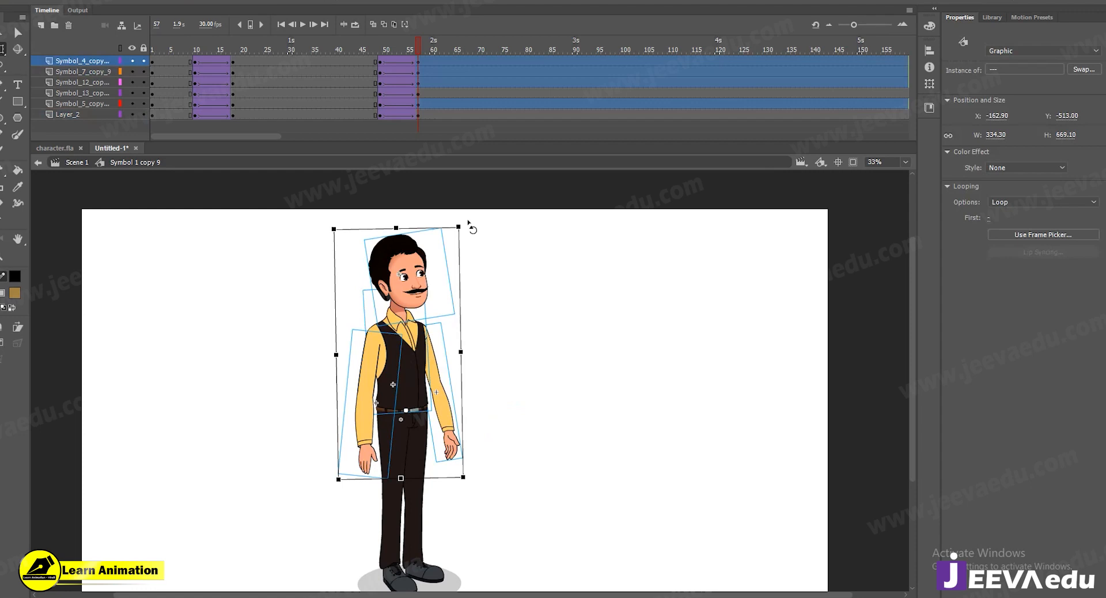
{"action": "left_click", "coordinate": [437, 251]}
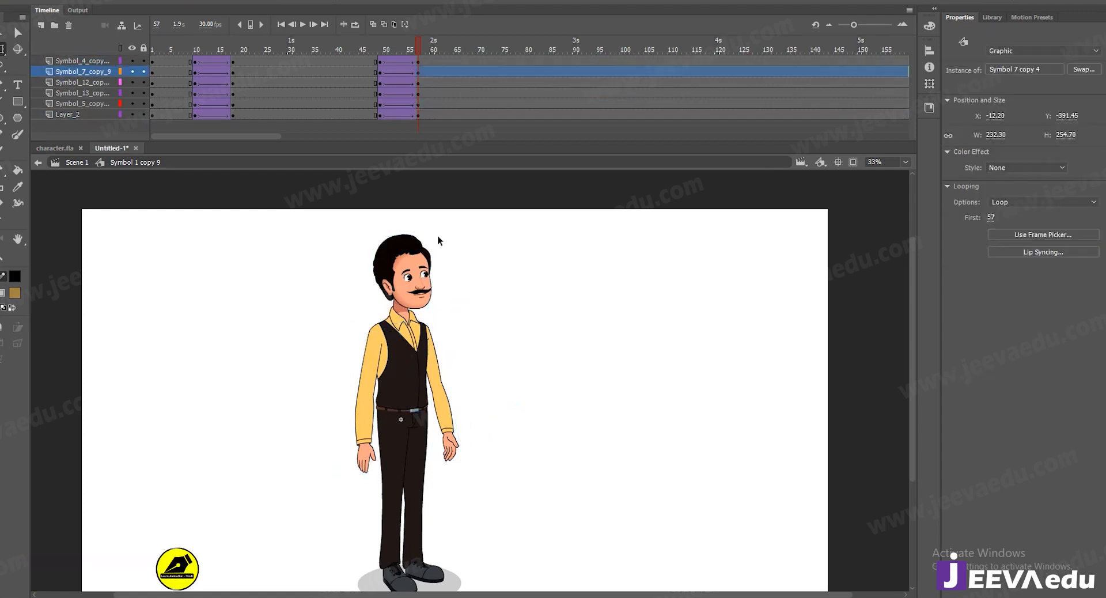
{"action": "left_click_drag", "start_coordinate": [447, 229], "coordinate": [442, 225]}
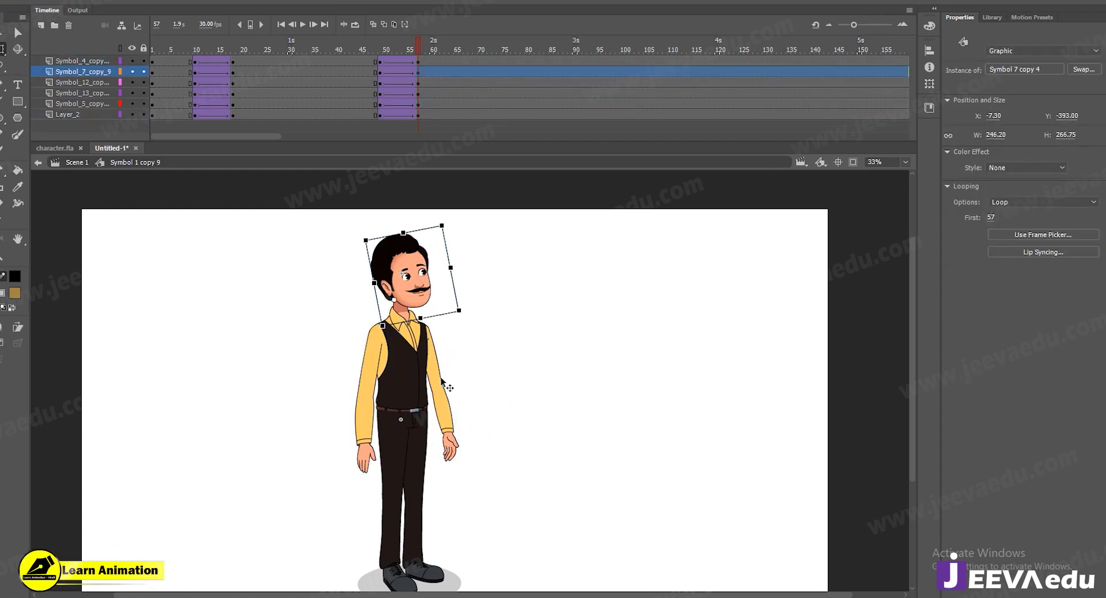
Rotate the far arm inward and swing the near arm forward across the body at frame 57
{"action": "left_click", "coordinate": [438, 428]}
{"action": "left_click_drag", "start_coordinate": [470, 462], "coordinate": [455, 468]}
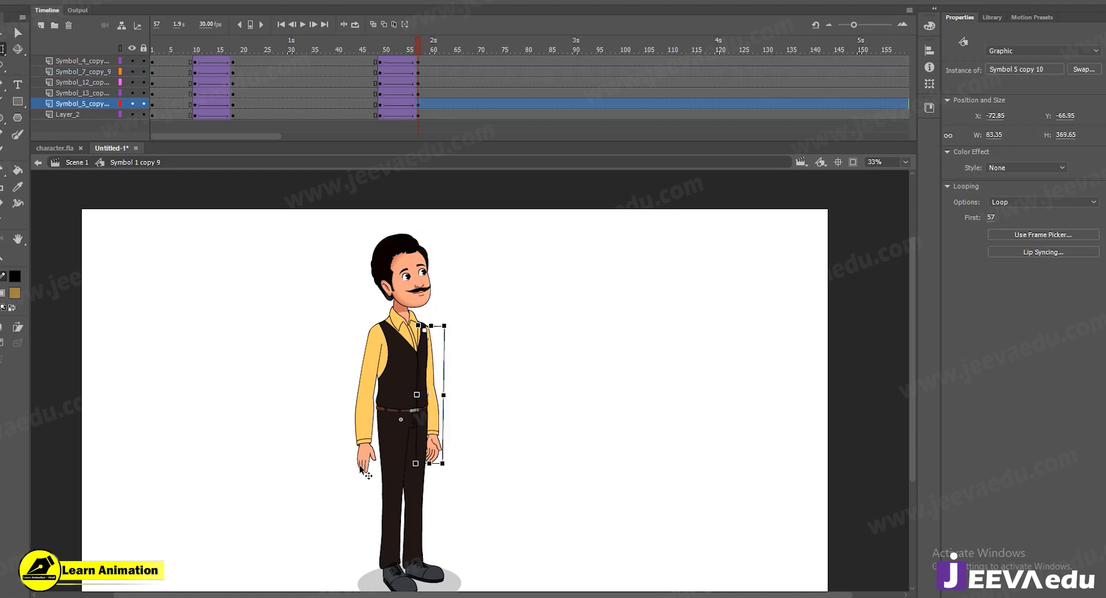
{"action": "left_click", "coordinate": [367, 469]}
{"action": "left_click_drag", "start_coordinate": [330, 483], "coordinate": [374, 489]}
{"action": "left_click", "coordinate": [439, 443]}
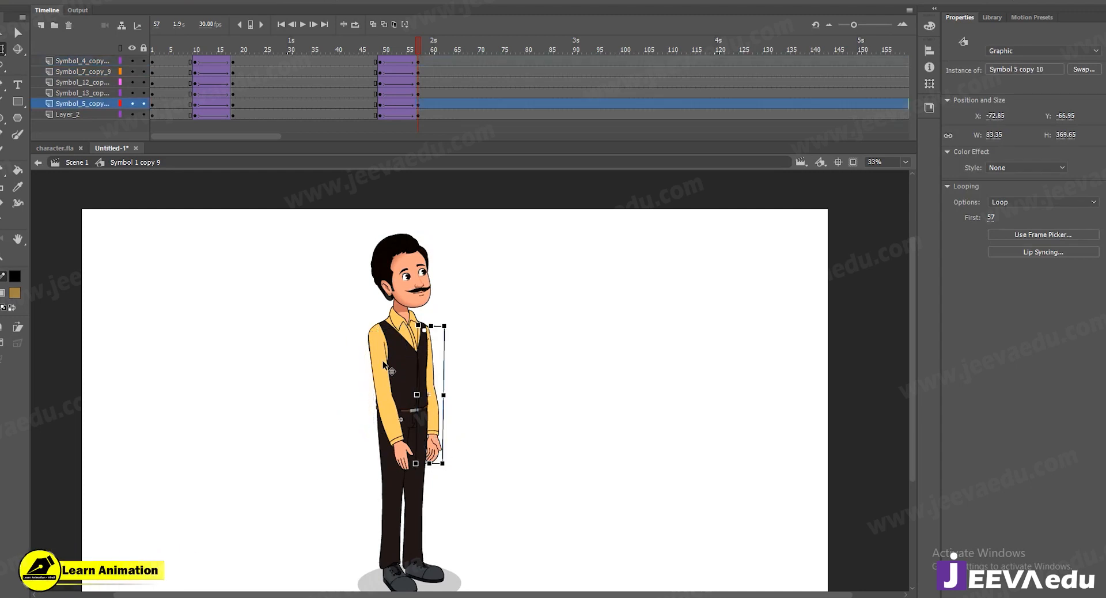
{"action": "left_click_drag", "start_coordinate": [449, 468], "coordinate": [448, 469]}
{"action": "left_click_drag", "start_coordinate": [419, 42], "coordinate": [427, 63]}
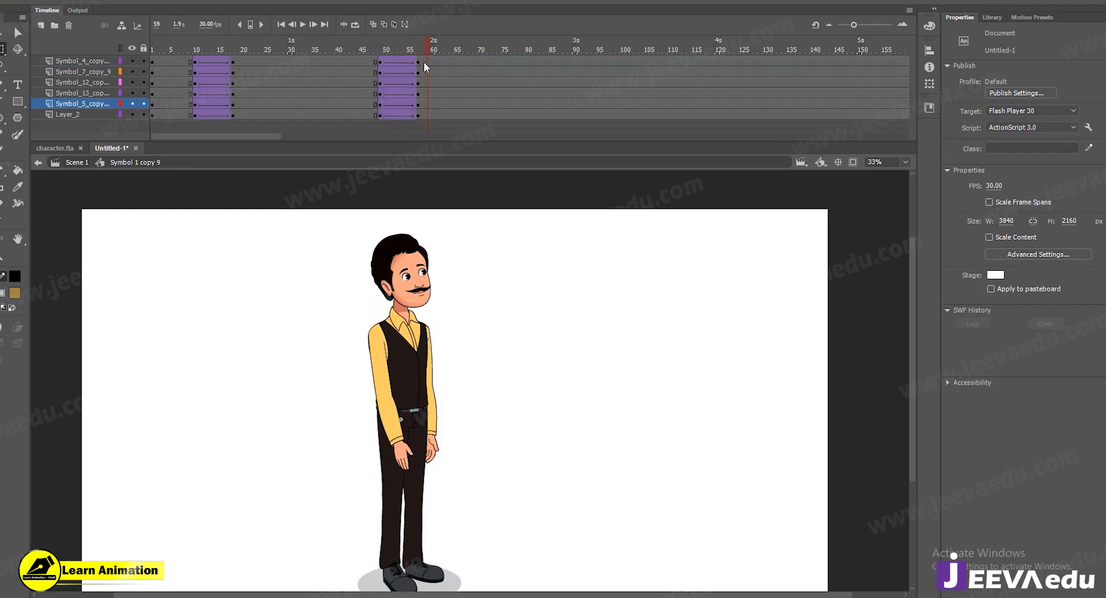
{"action": "left_click", "coordinate": [380, 59]}
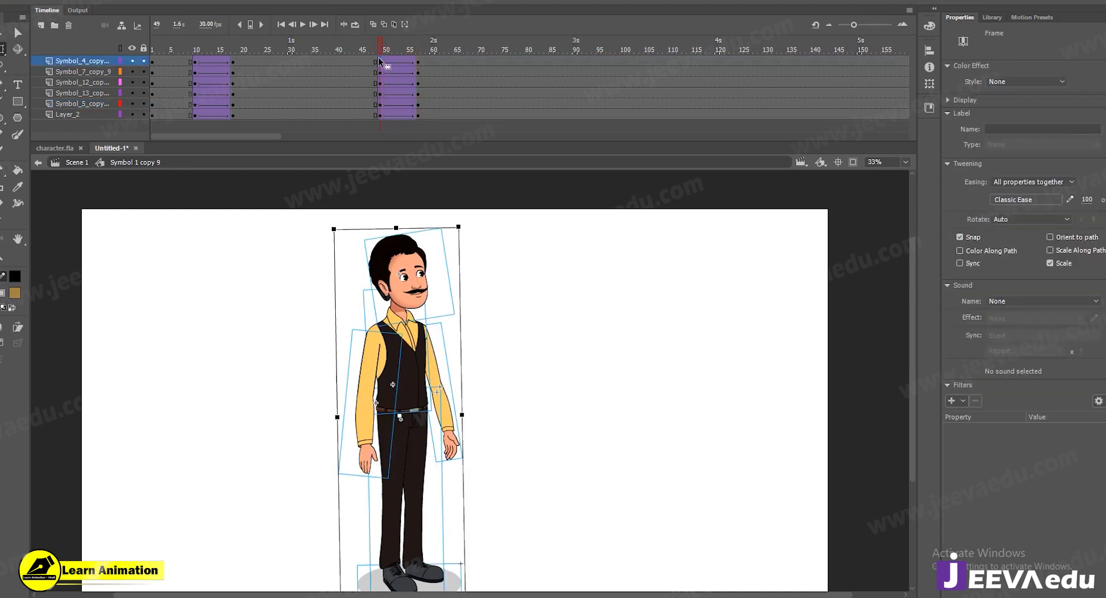
Inside the near arm's symbol, keyframe the forearm layer at frames 49 and 57 and create a classic tween between them
{"action": "left_click", "coordinate": [420, 59]}
{"action": "double_click", "coordinate": [387, 392]}
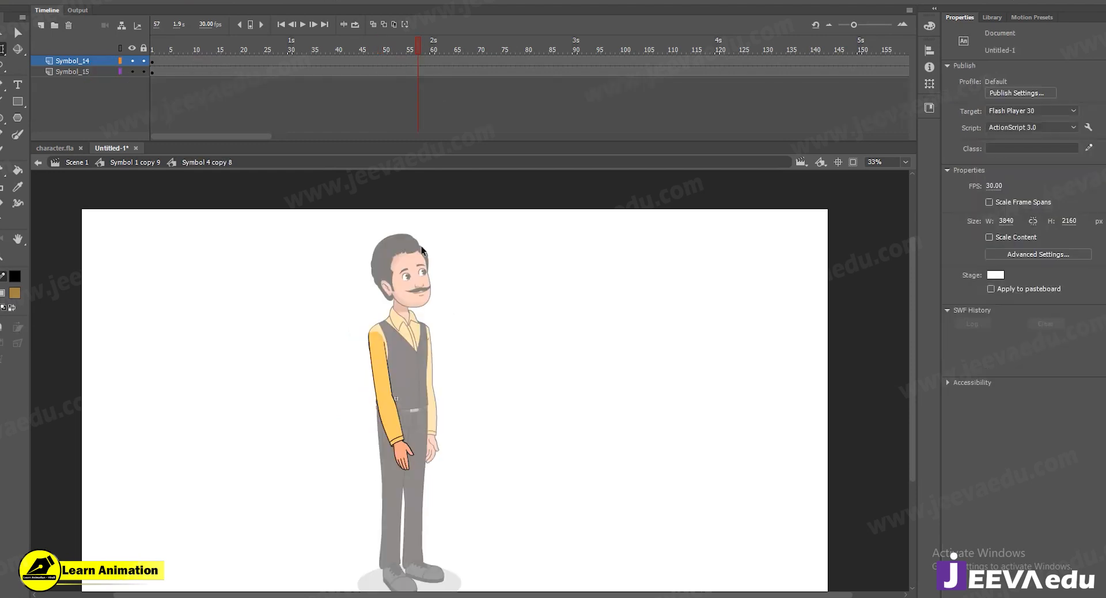
{"action": "left_click", "coordinate": [419, 60]}
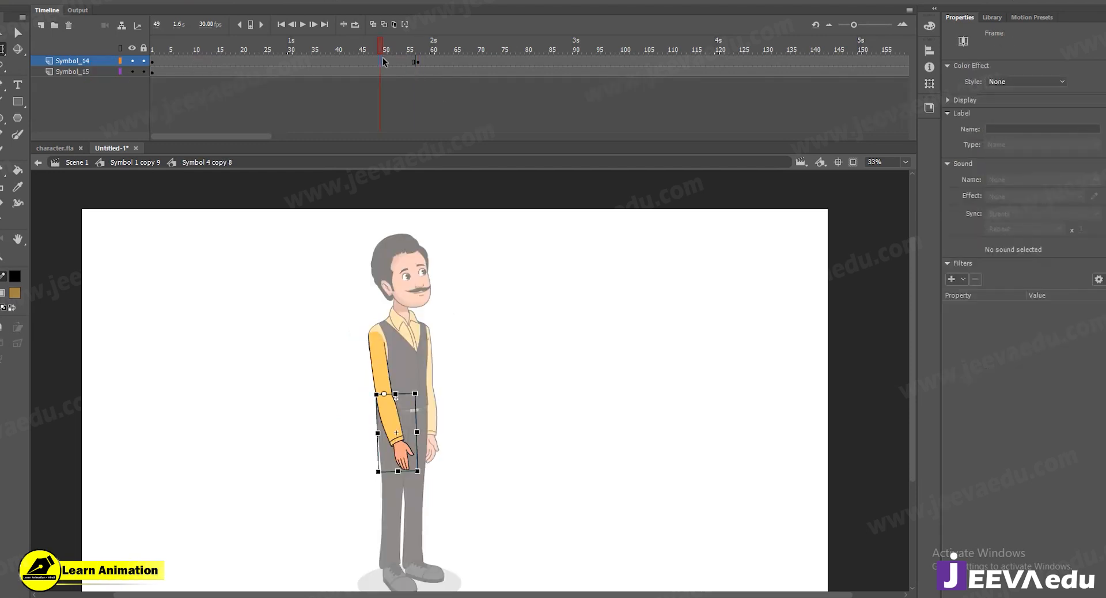
{"action": "right_click", "coordinate": [388, 61]}
{"action": "left_click", "coordinate": [427, 93]}
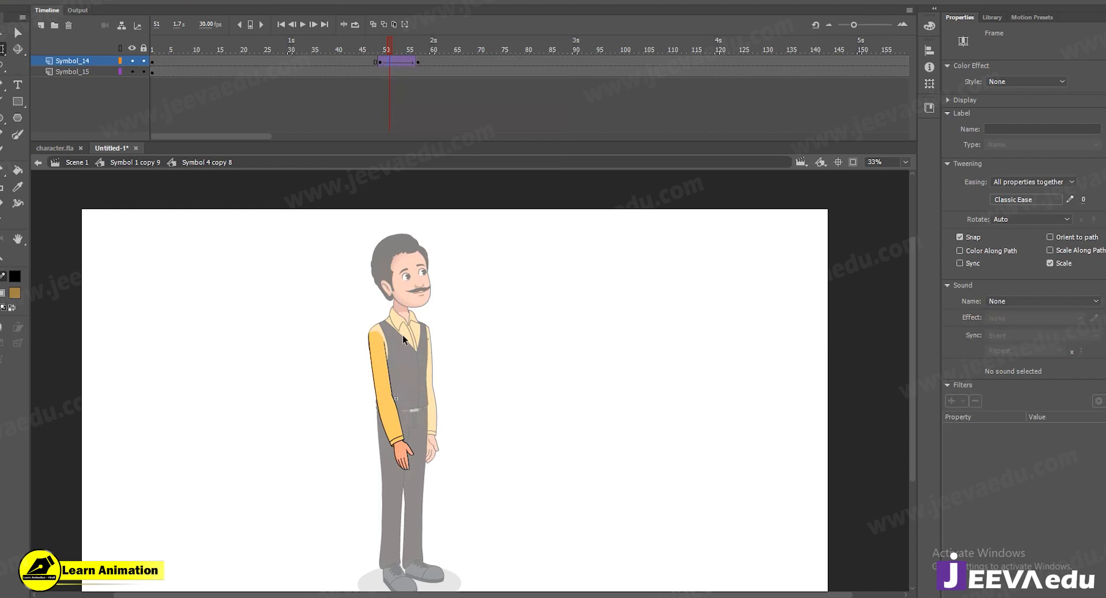
Raise the forearm about the elbow at frame 57 so it points forward, and check the motion in the character's symbol
{"action": "left_click", "coordinate": [419, 61]}
{"action": "left_click_drag", "start_coordinate": [429, 476], "coordinate": [464, 410]}
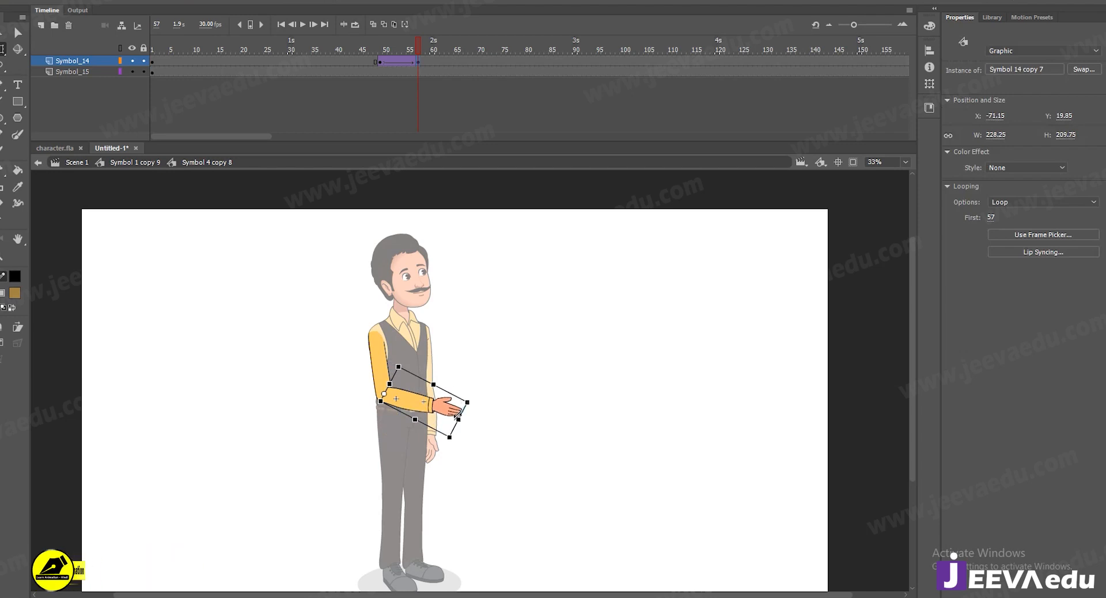
{"action": "key", "text": "z"}
{"action": "left_click", "coordinate": [437, 411]}
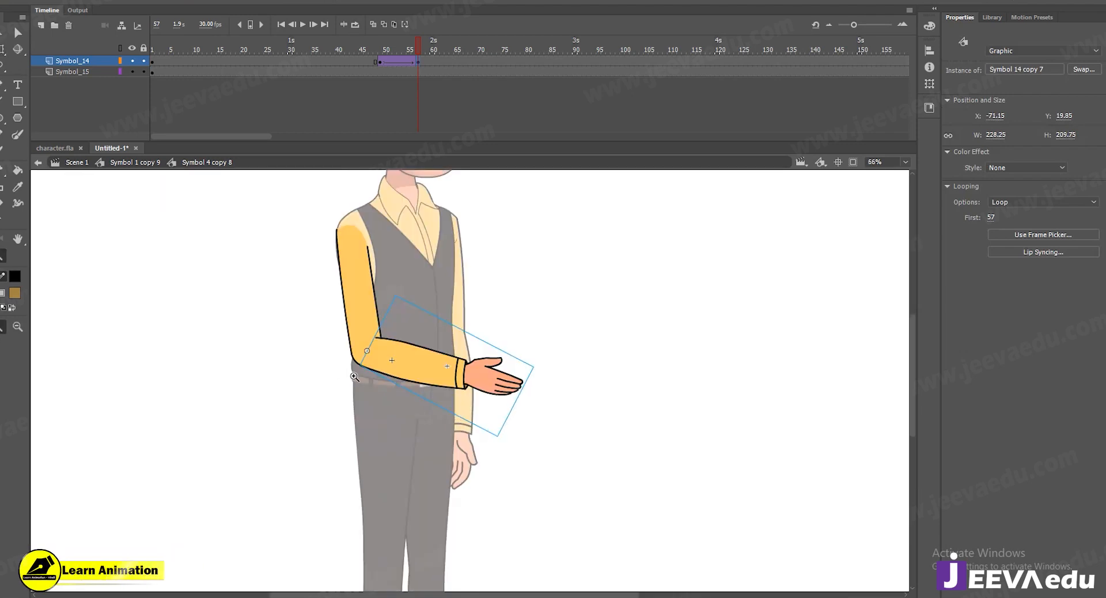
{"action": "left_click", "coordinate": [445, 366], "text": "alt"}
{"action": "key", "text": "v"}
{"action": "double_click", "coordinate": [381, 365]}
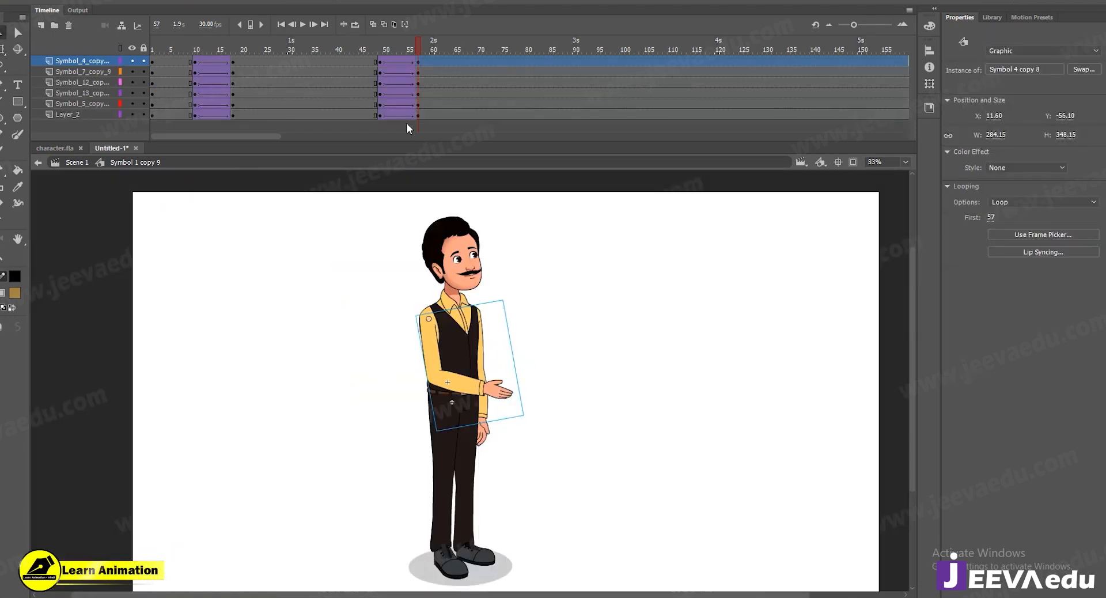
{"action": "mouse_move", "coordinate": [413, 45]}
{"action": "left_mouse_down"}
{"action": "mouse_move", "coordinate": [384, 52]}
{"action": "mouse_move", "coordinate": [413, 58]}
{"action": "left_mouse_up"}
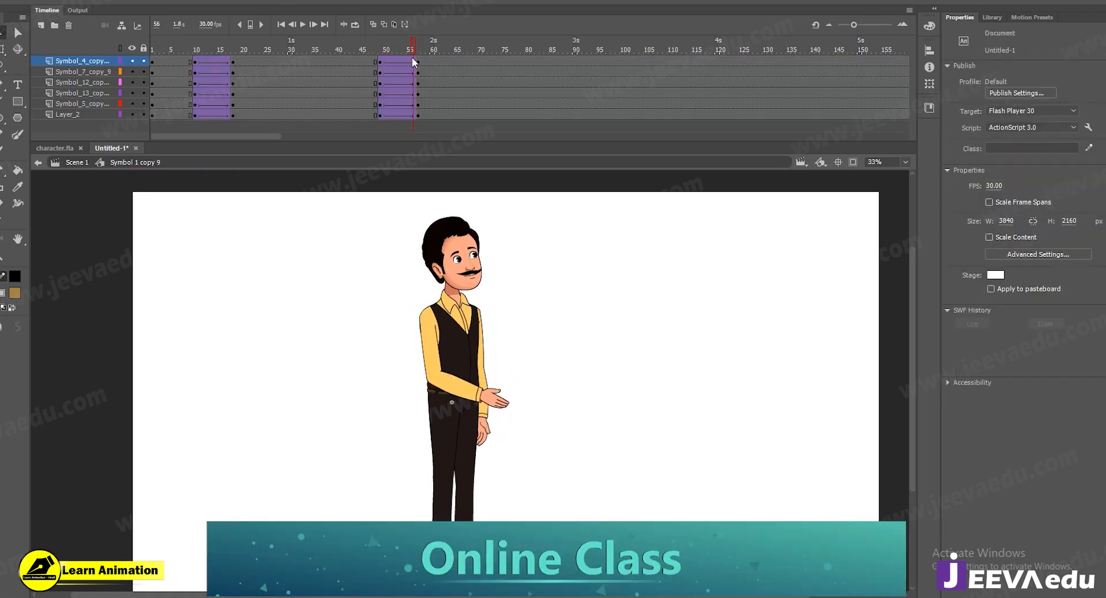
{"action": "left_click", "coordinate": [418, 62]}
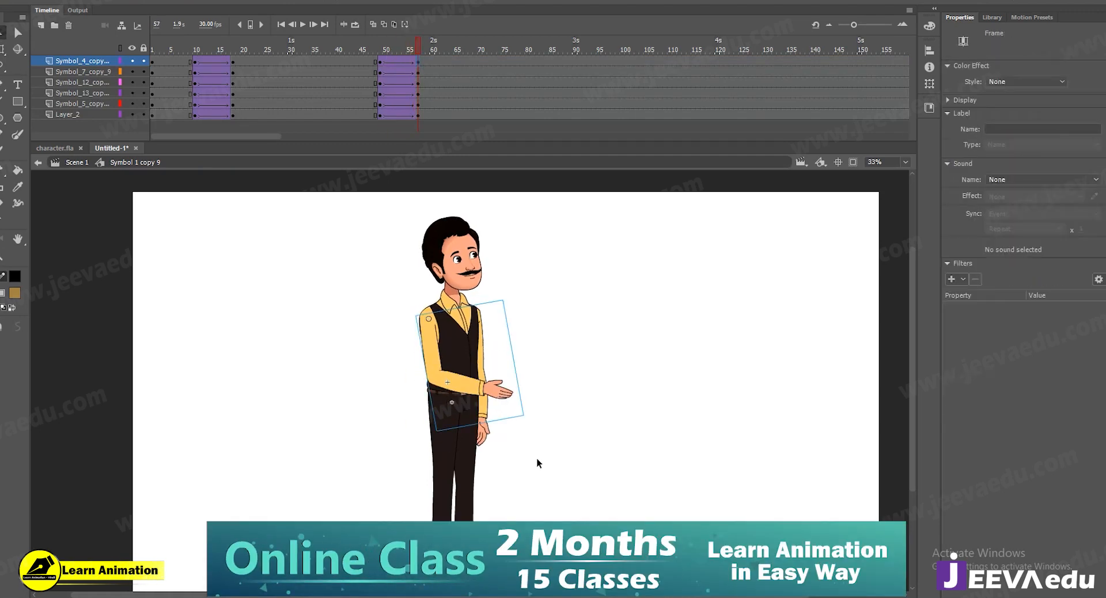
Inside the forearm's nested symbol, keyframe the hand layer at frames 49 and 57 and create a classic tween between them
{"action": "double_click", "coordinate": [499, 392]}
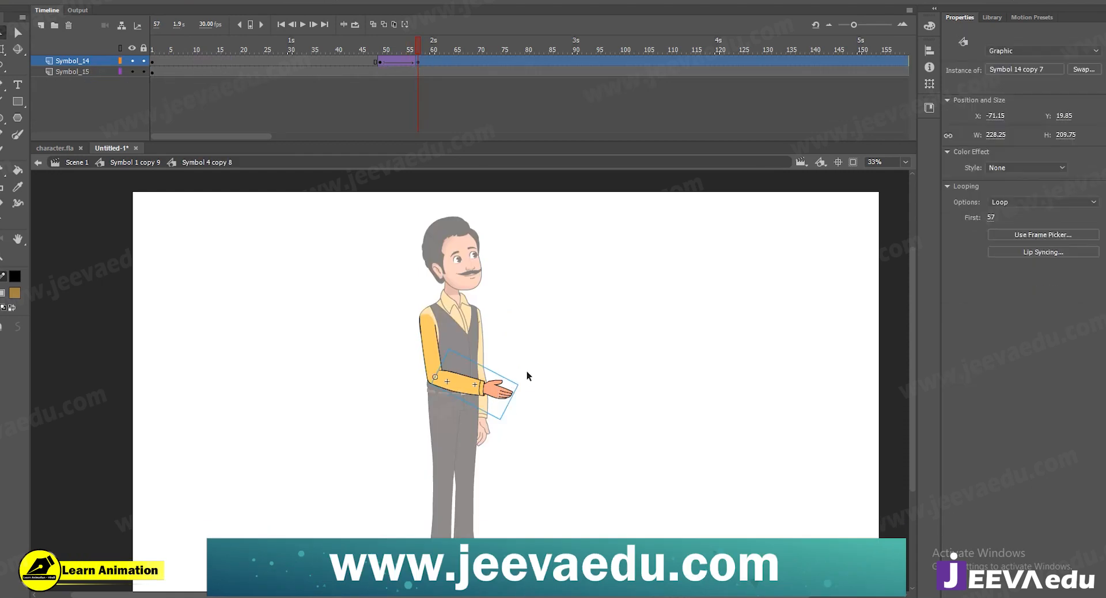
{"action": "double_click", "coordinate": [494, 395]}
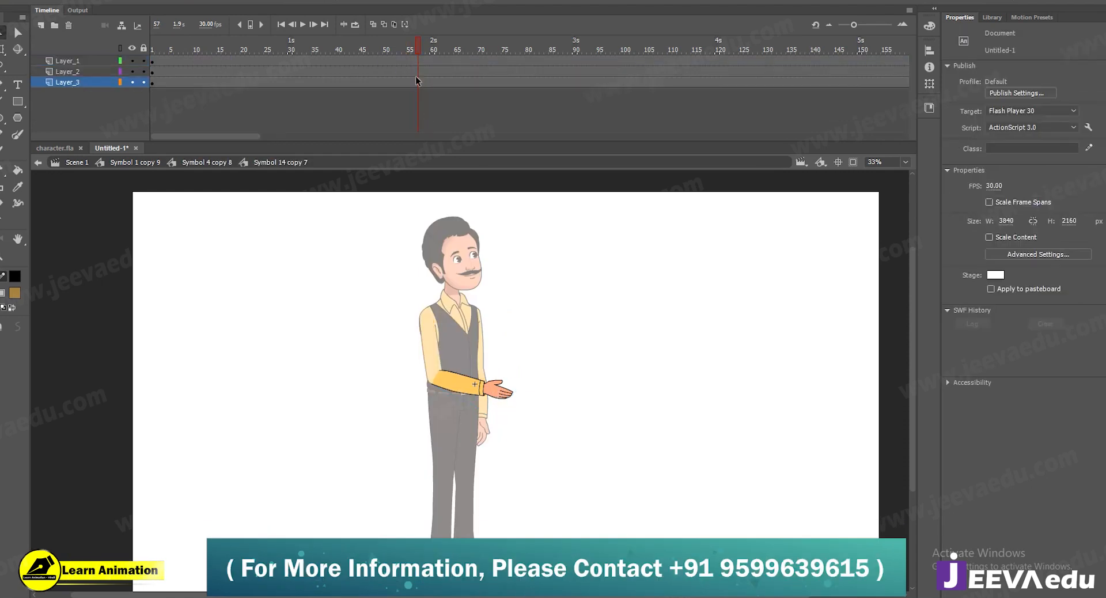
{"action": "left_click", "coordinate": [502, 394]}
{"action": "key", "text": "z"}
{"action": "left_click", "coordinate": [497, 393]}
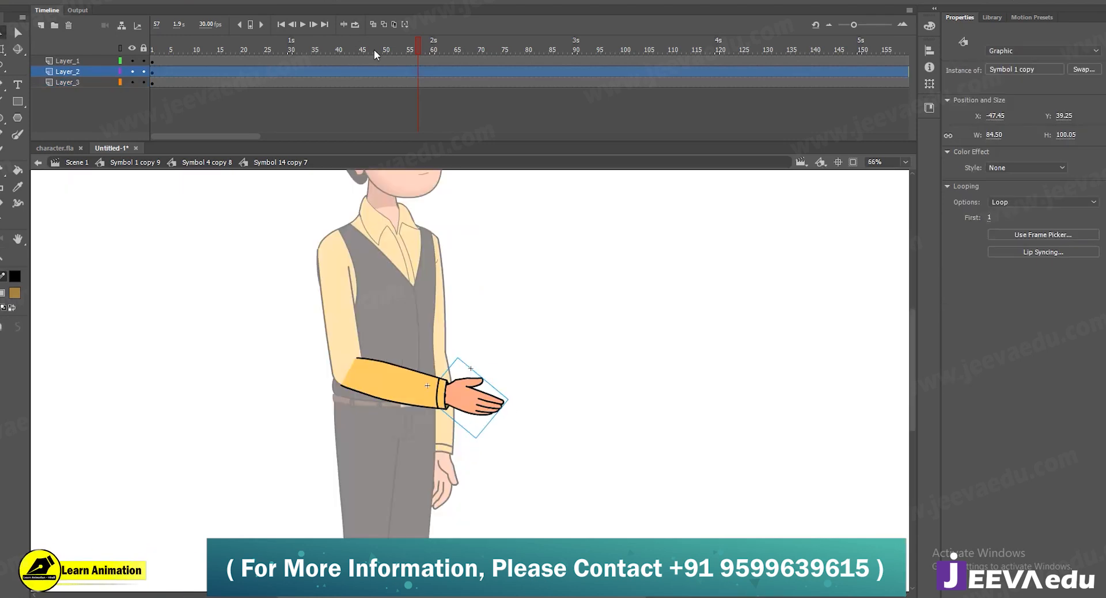
{"action": "left_click", "coordinate": [418, 72]}
{"action": "left_click", "coordinate": [380, 71]}
{"action": "key", "text": "F6"}
{"action": "right_click", "coordinate": [397, 72]}
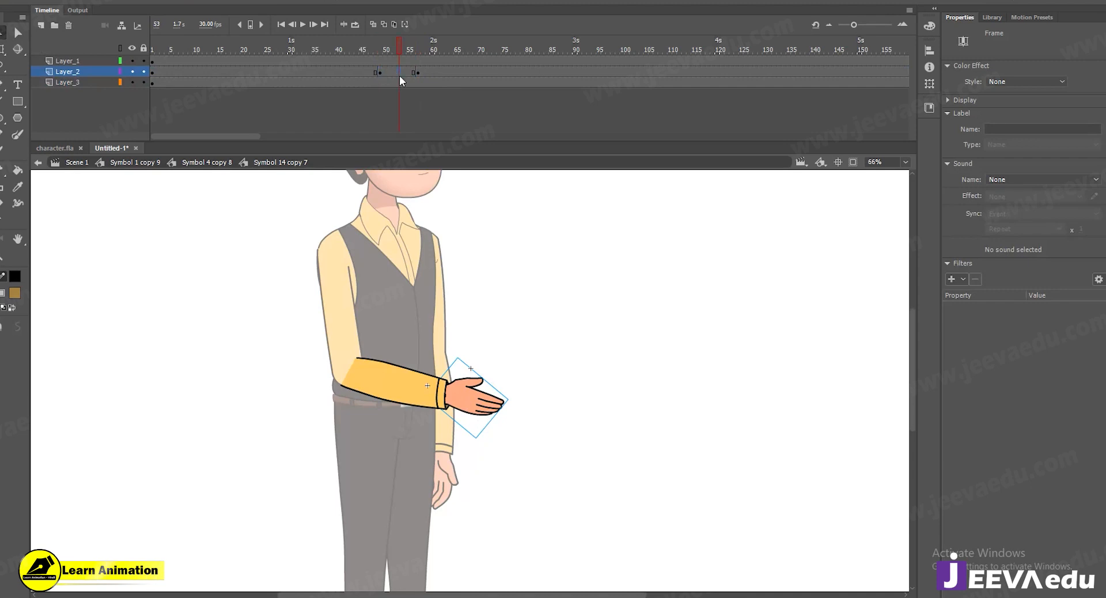
{"action": "left_click", "coordinate": [444, 109]}
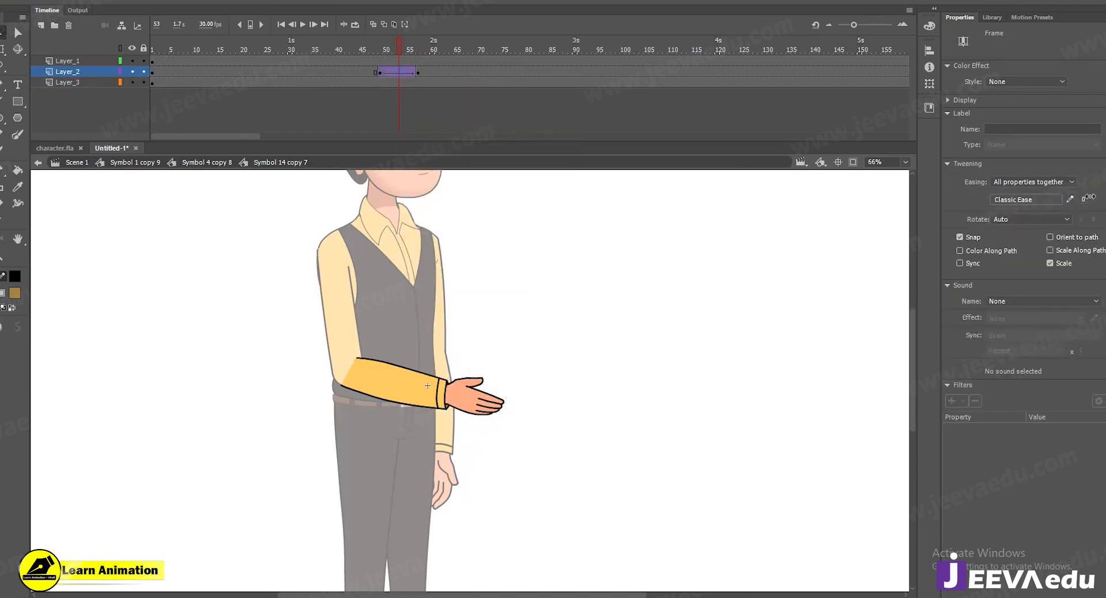
Rotate the hand slightly downward at the wrist at frame 57 and return to the arm's symbol
{"action": "left_click", "coordinate": [423, 73]}
{"action": "key", "text": "q"}
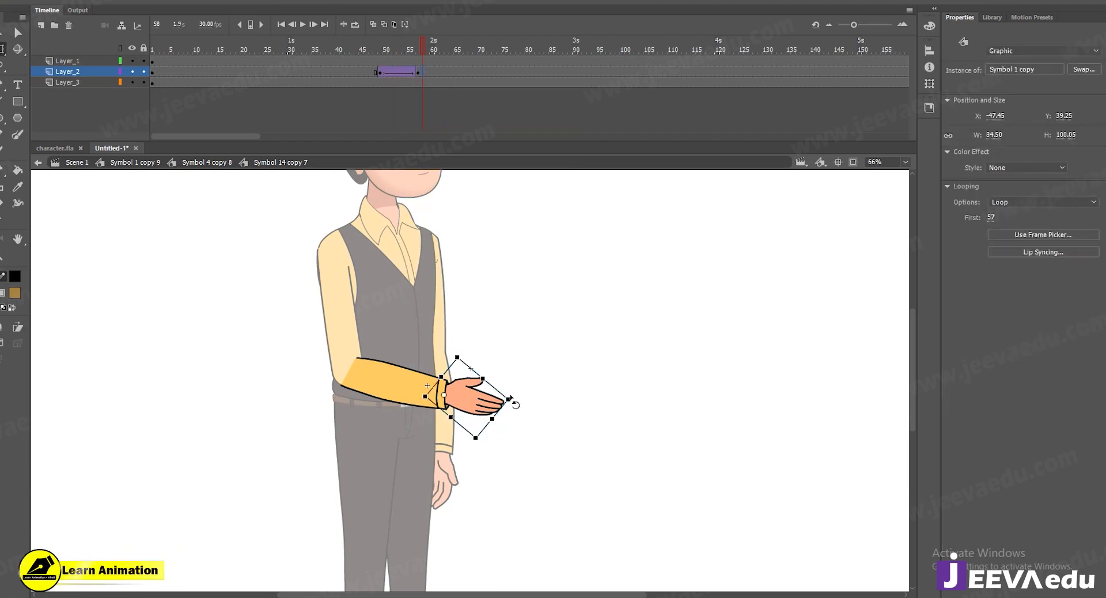
{"action": "key", "text": "z"}
{"action": "left_click", "coordinate": [466, 401]}
{"action": "left_click_drag", "start_coordinate": [476, 389], "coordinate": [476, 383]}
{"action": "left_click", "coordinate": [436, 48]}
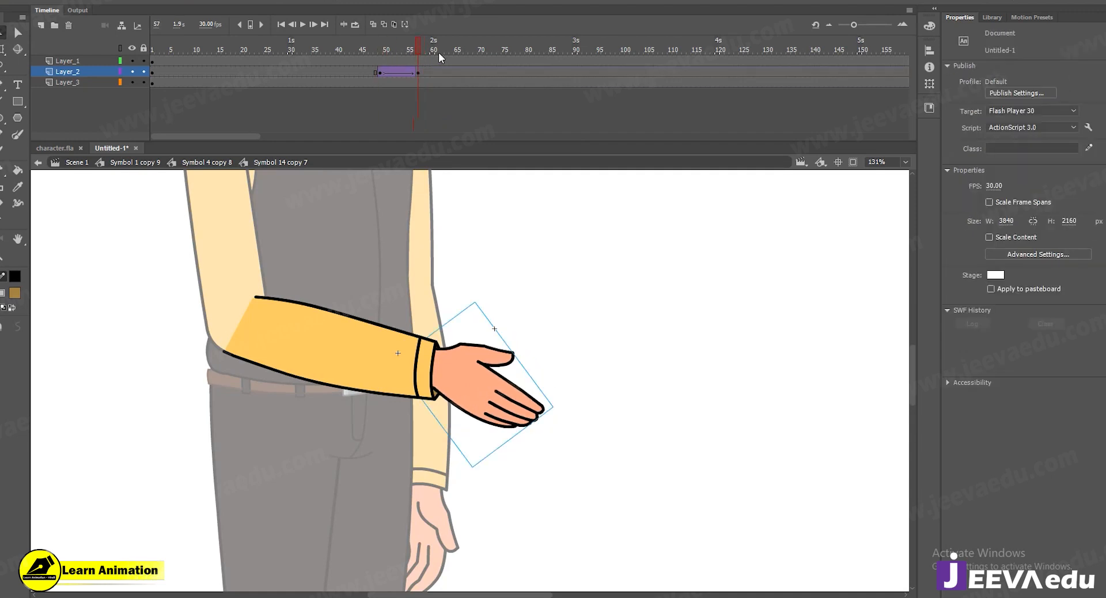
{"action": "left_click", "coordinate": [214, 164]}
Scrub through the arm motion, return to the character's symbol and play back the whole animation
{"action": "left_click_drag", "start_coordinate": [396, 43], "coordinate": [430, 126]}
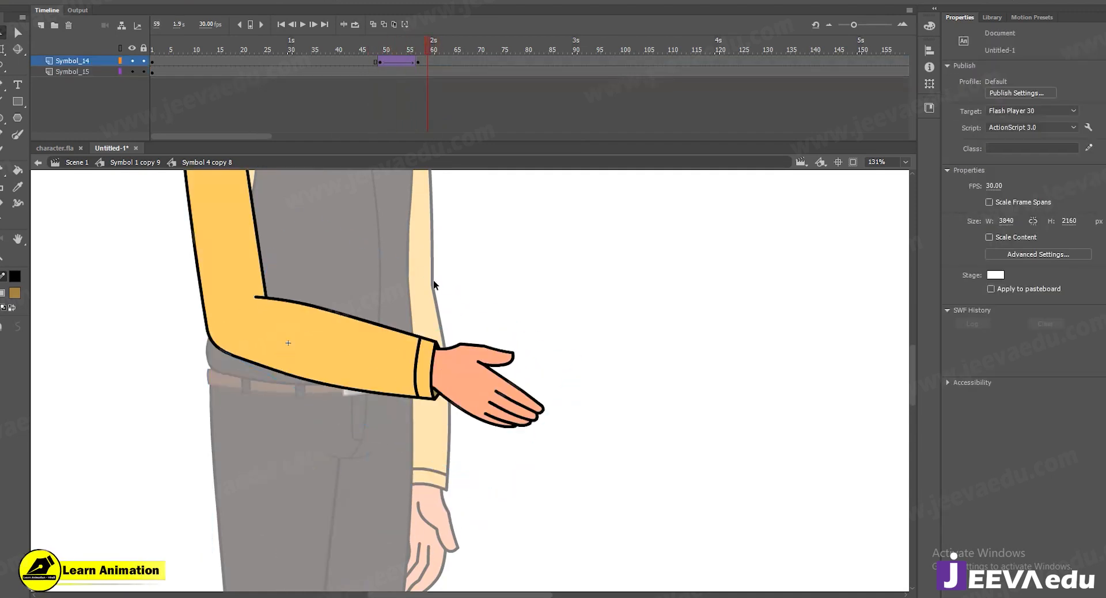
{"action": "key", "text": "z"}
{"action": "left_click", "coordinate": [429, 303], "text": "alt"}
{"action": "left_click", "coordinate": [465, 444], "text": "alt"}
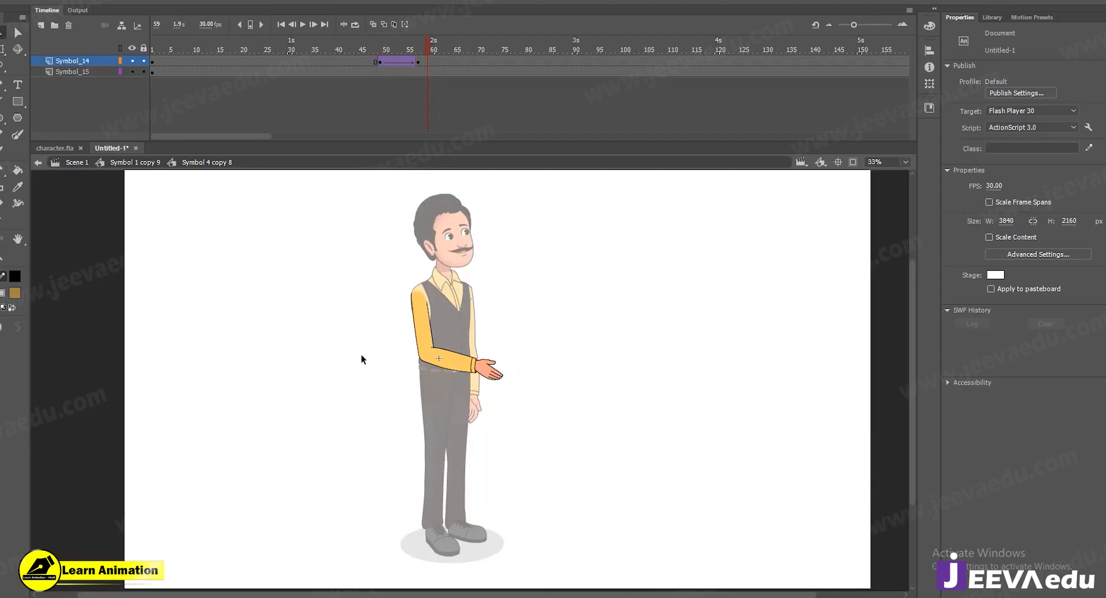
{"action": "double_click", "coordinate": [361, 353]}
{"action": "key", "text": "Return"}
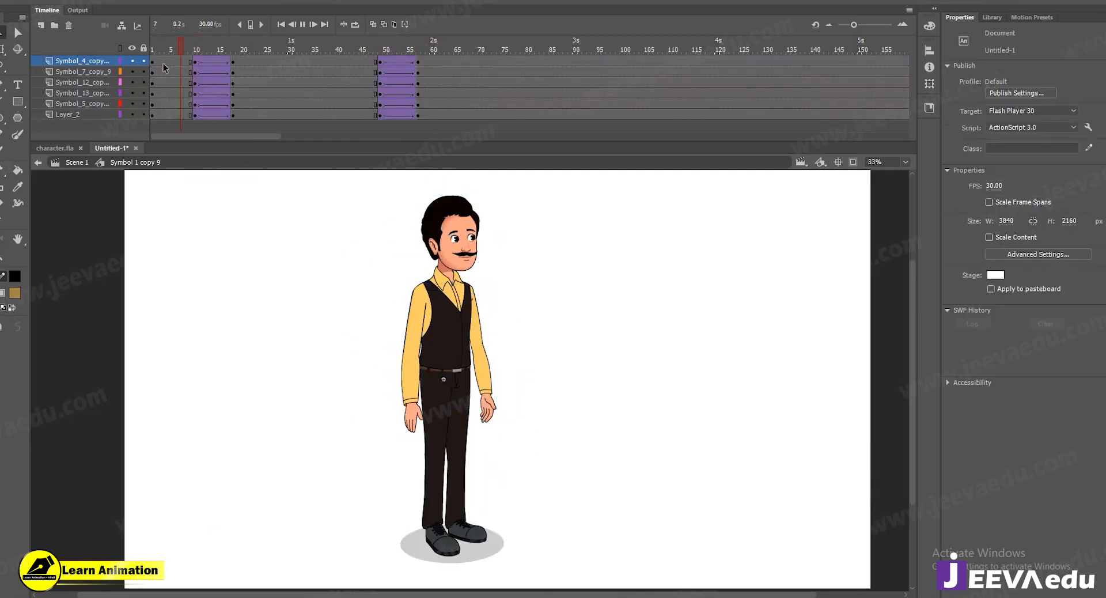
Play back the animation, and insert keyframes on all the character's layers at frames 95, 102 and 109
{"action": "key", "text": "Return"}
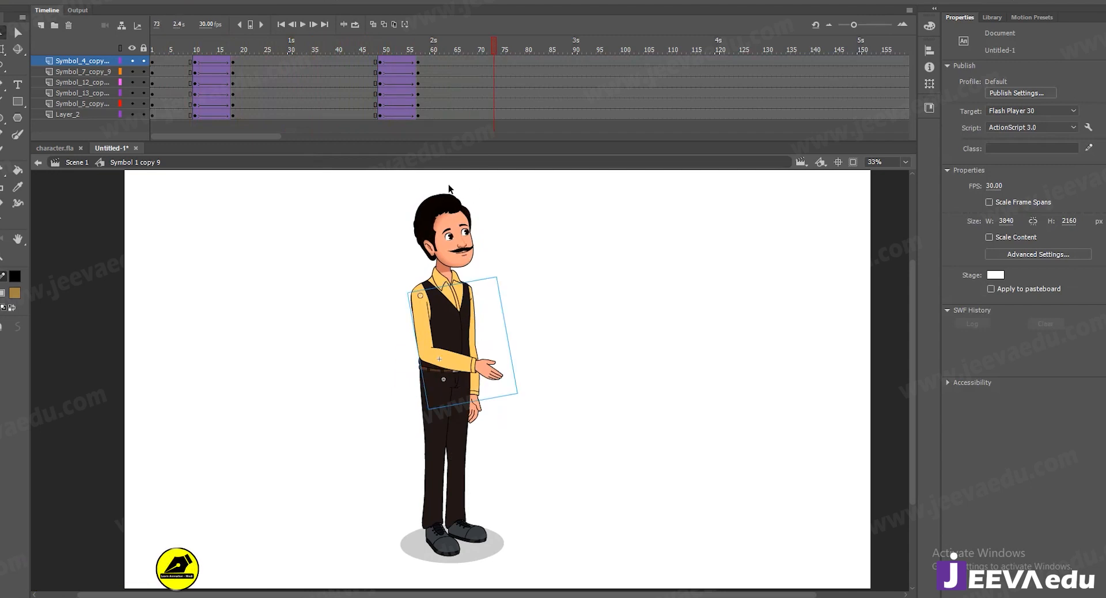
{"action": "left_click", "coordinate": [592, 68]}
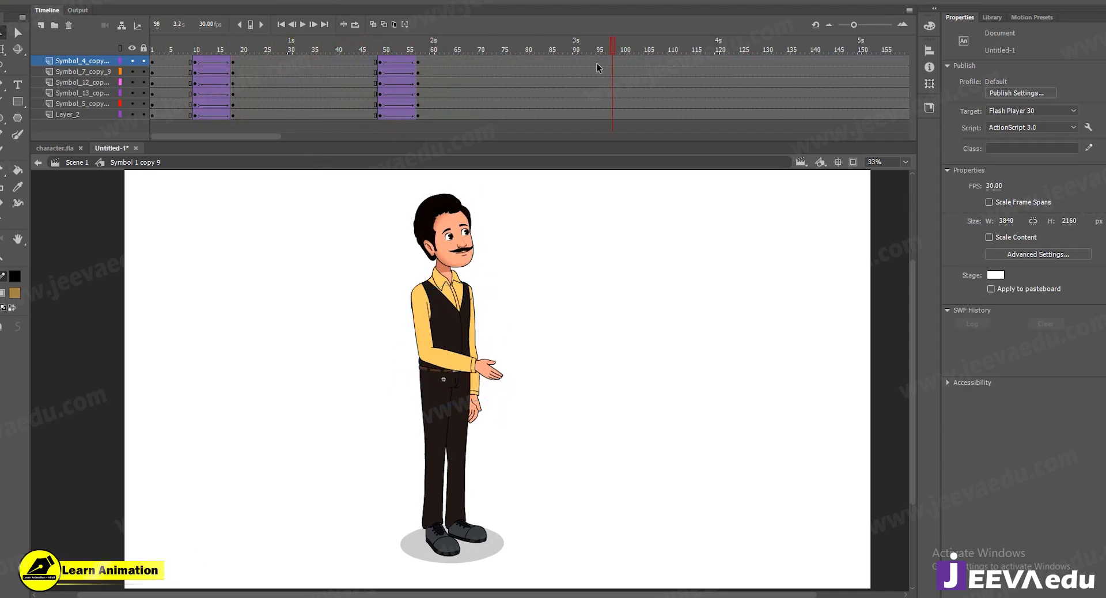
{"action": "key", "text": "F6"}
{"action": "left_click", "coordinate": [633, 118]}
{"action": "key", "text": "F6"}
{"action": "left_click_drag", "start_coordinate": [662, 63], "coordinate": [662, 116]}
{"action": "key", "text": "F6"}
Create classic tweens on all layers from frame 95 to 109, easing the first span -100 and the second 100
{"action": "mouse_move", "coordinate": [666, 60]}
{"action": "left_mouse_down"}
{"action": "mouse_move", "coordinate": [666, 115]}
{"action": "mouse_move", "coordinate": [651, 46]}
{"action": "left_mouse_up"}
{"action": "key", "text": "F6"}
{"action": "right_click", "coordinate": [637, 78]}
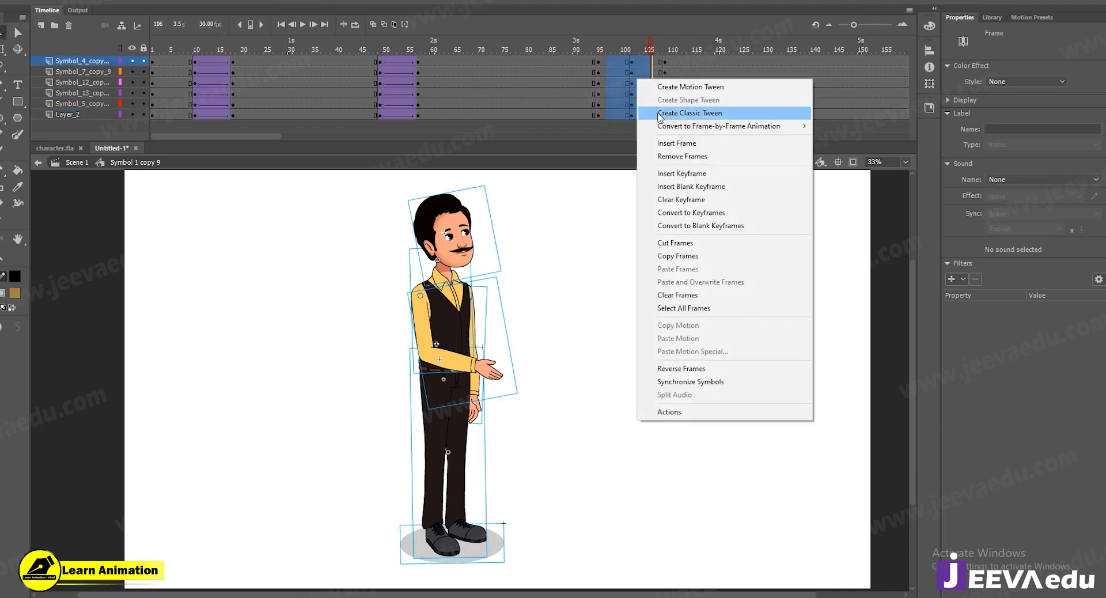
{"action": "left_click", "coordinate": [669, 110]}
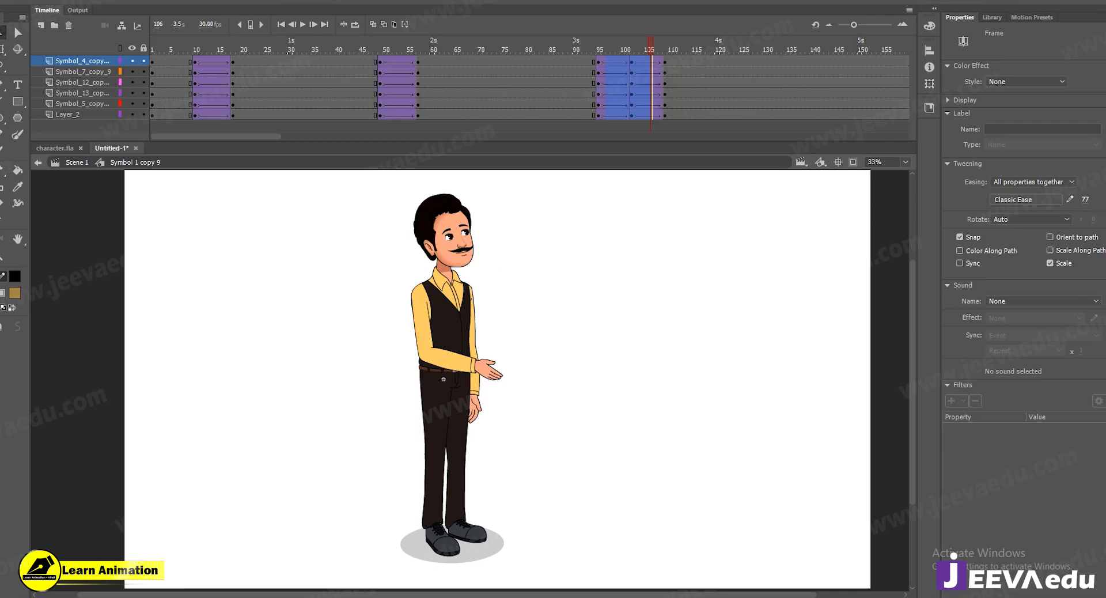
{"action": "left_click", "coordinate": [602, 64]}
{"action": "left_click_drag", "start_coordinate": [608, 63], "coordinate": [619, 115]}
{"action": "left_click", "coordinate": [630, 44]}
{"action": "left_click_drag", "start_coordinate": [378, 195], "coordinate": [523, 316]}
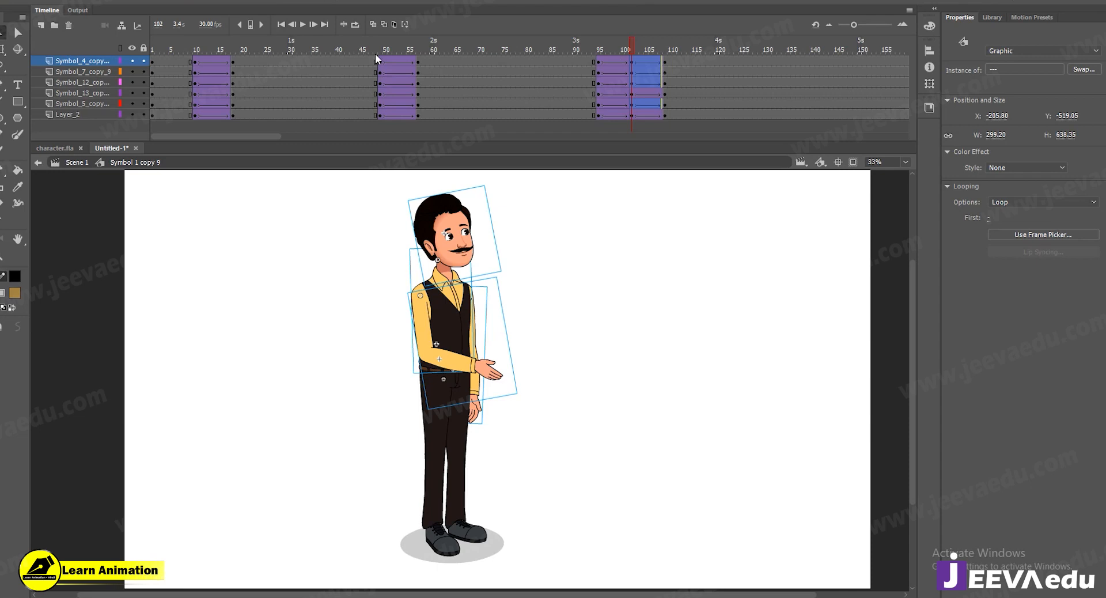
{"action": "left_click_drag", "start_coordinate": [405, 49], "coordinate": [632, 72]}
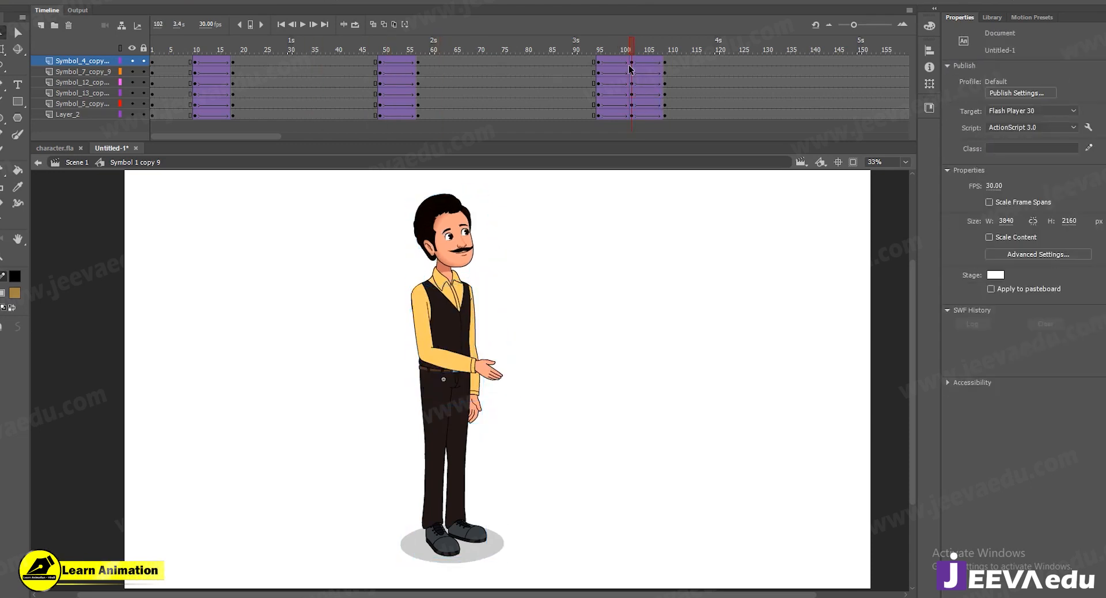
{"action": "left_click_drag", "start_coordinate": [392, 184], "coordinate": [489, 311]}
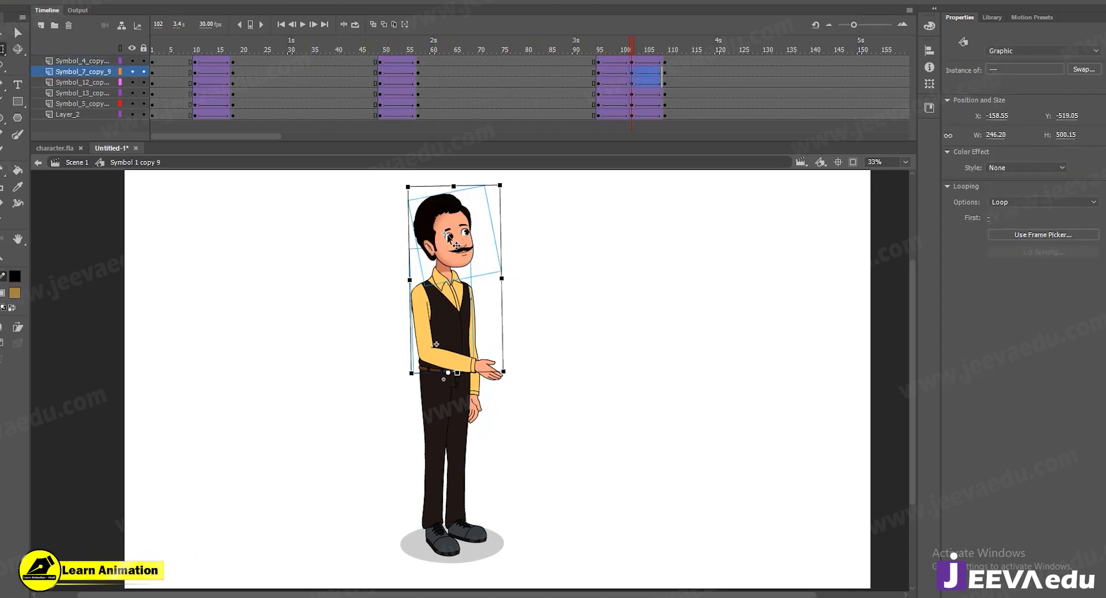
{"action": "left_click_drag", "start_coordinate": [454, 184], "coordinate": [454, 191]}
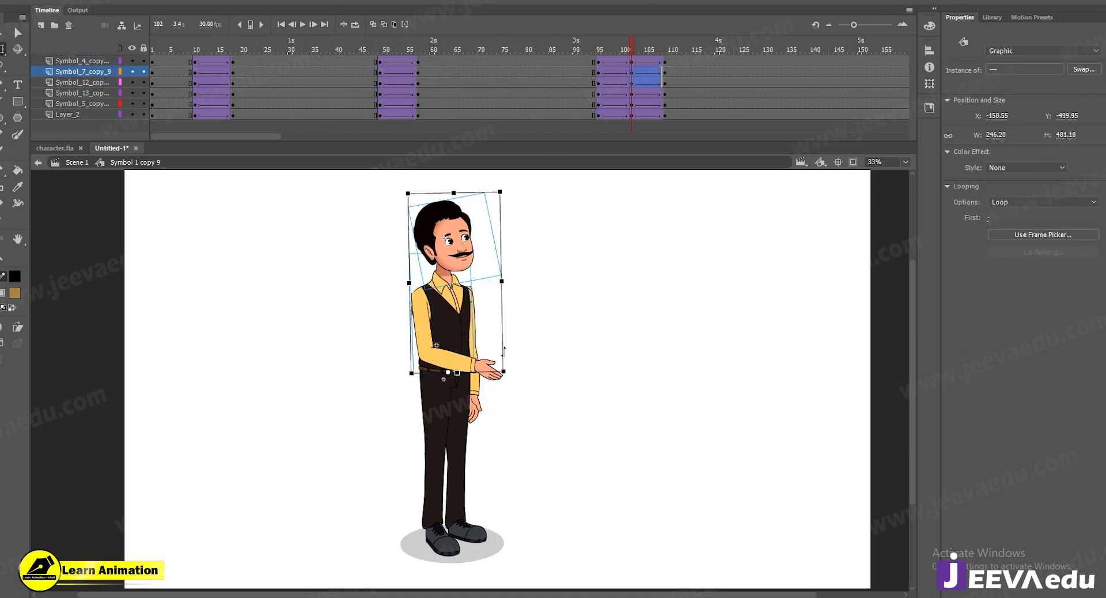
{"action": "key", "text": "ctrl+z"}
Squash the head, torso and arms together slightly downward at frame 102, with the pivot at the waist
{"action": "left_click_drag", "start_coordinate": [333, 184], "coordinate": [518, 317]}
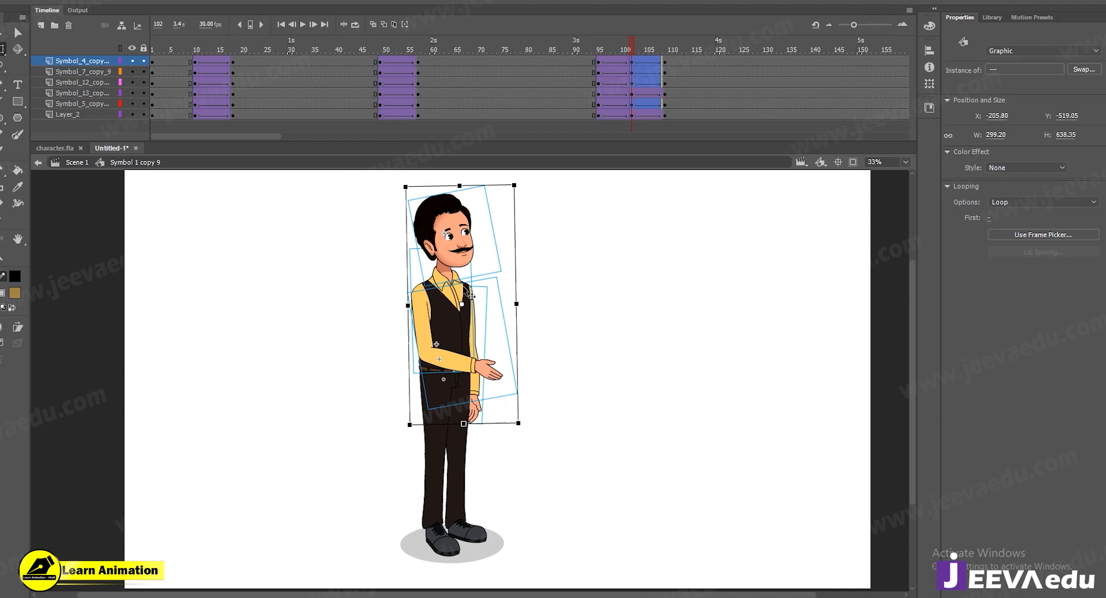
{"action": "left_click_drag", "start_coordinate": [454, 340], "coordinate": [581, 337]}
{"action": "key", "text": "ctrl+z"}
{"action": "left_click_drag", "start_coordinate": [463, 307], "coordinate": [449, 371]}
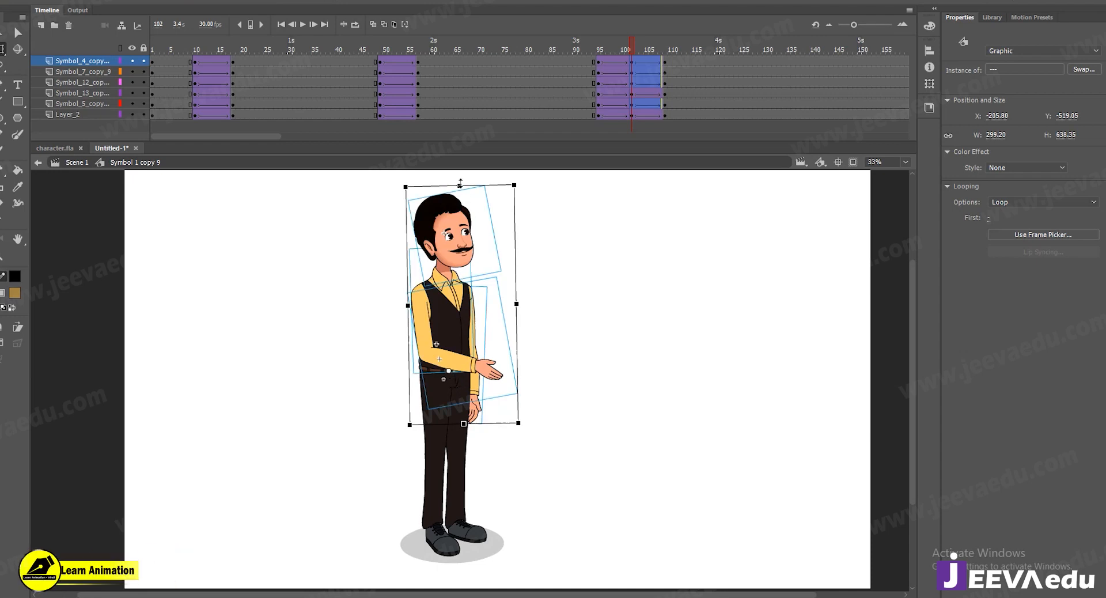
{"action": "left_click_drag", "start_coordinate": [460, 184], "coordinate": [459, 188]}
{"action": "key", "text": "ctrl+z"}
{"action": "key", "text": "ctrl+z"}
{"action": "left_click_drag", "start_coordinate": [462, 304], "coordinate": [447, 372]}
{"action": "left_click_drag", "start_coordinate": [461, 183], "coordinate": [461, 189]}
{"action": "left_click", "coordinate": [608, 50]}
{"action": "left_click_drag", "start_coordinate": [607, 50], "coordinate": [634, 57]}
Tilt the head slightly forward and rotate both arms slightly at the shoulders at frame 102, checking against frame 109
{"action": "left_click", "coordinate": [470, 216]}
{"action": "left_click", "coordinate": [471, 209]}
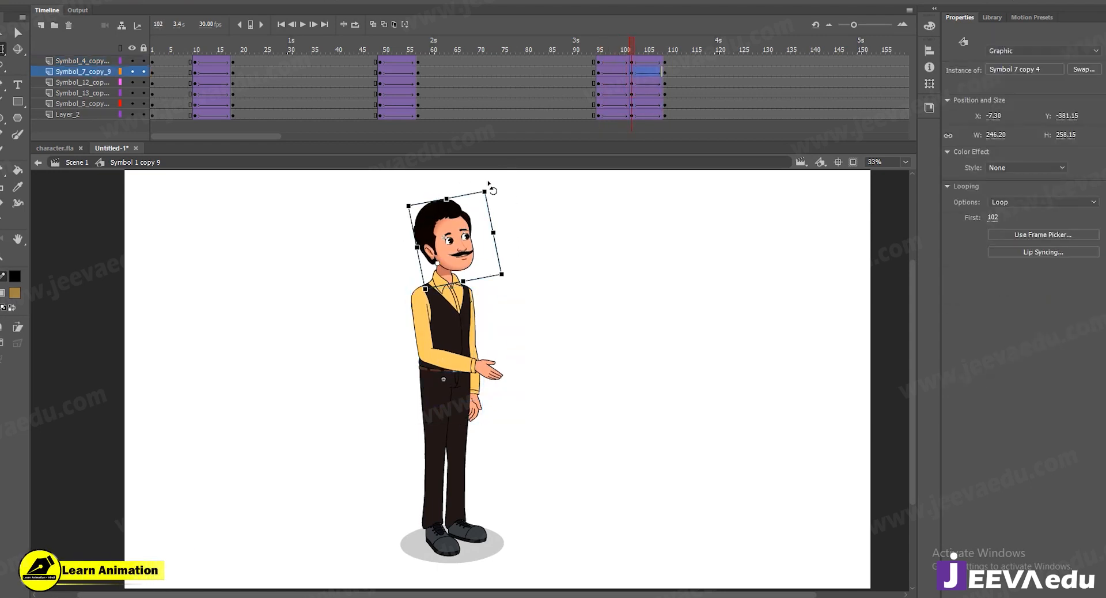
{"action": "left_click_drag", "start_coordinate": [492, 192], "coordinate": [500, 199]}
{"action": "left_click", "coordinate": [472, 365]}
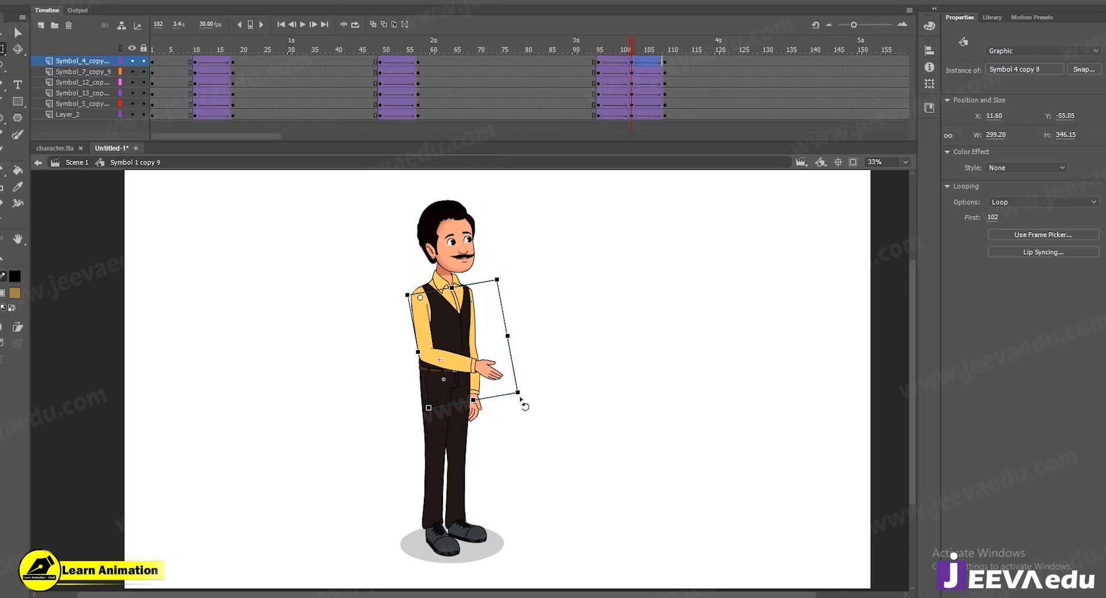
{"action": "left_click_drag", "start_coordinate": [532, 395], "coordinate": [482, 424]}
{"action": "left_click", "coordinate": [475, 415]}
{"action": "left_click_drag", "start_coordinate": [631, 41], "coordinate": [668, 74]}
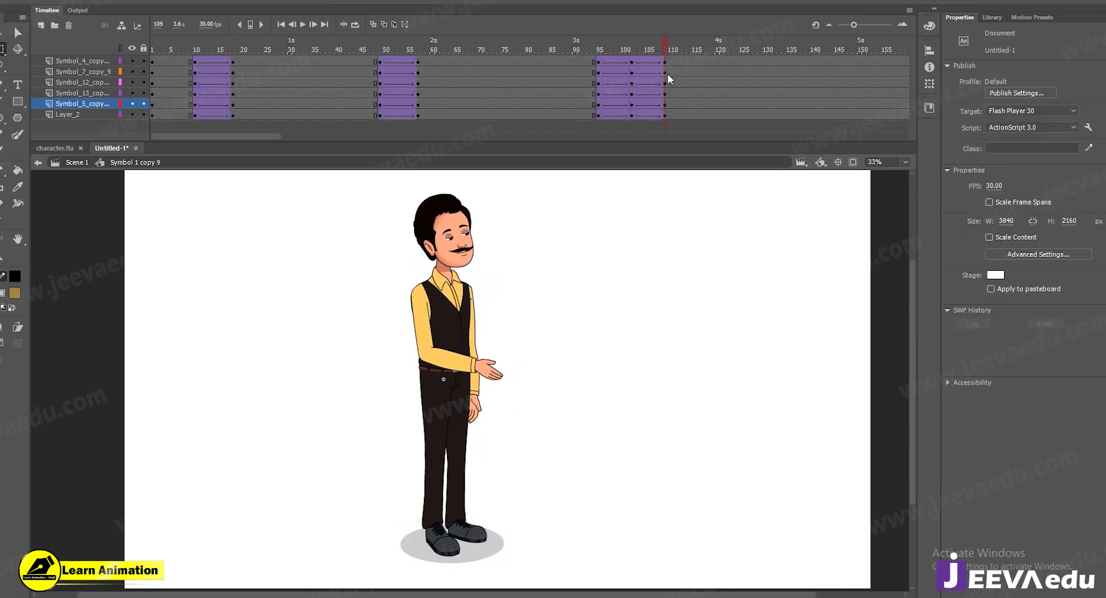
{"action": "left_click", "coordinate": [631, 60]}
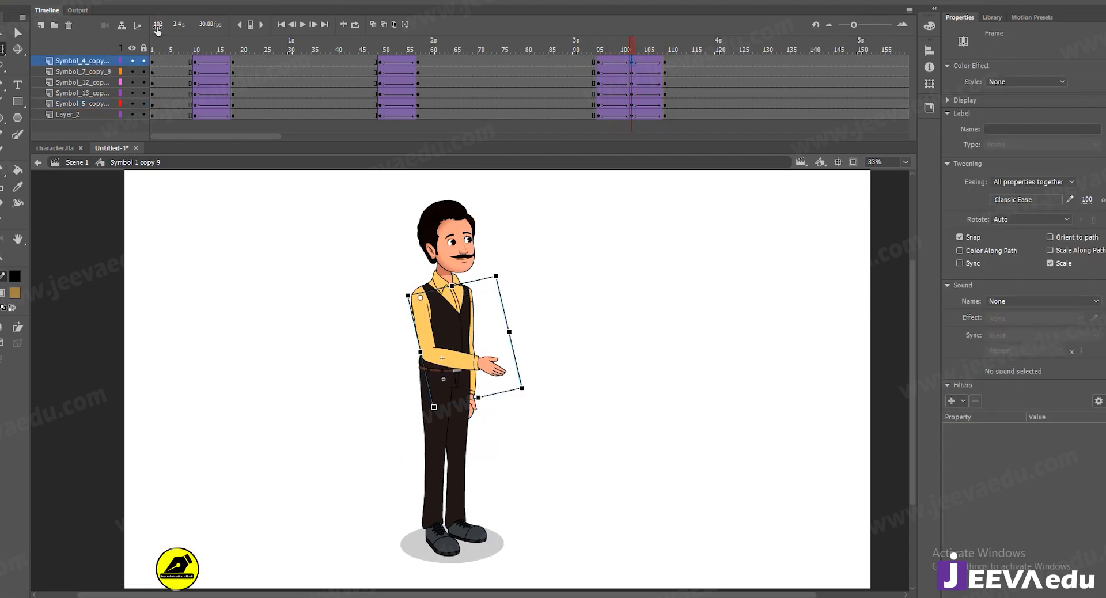
Lean the head, torso and arms together slightly forward about the waist at frame 109
{"action": "left_click", "coordinate": [665, 59]}
{"action": "left_click", "coordinate": [506, 296]}
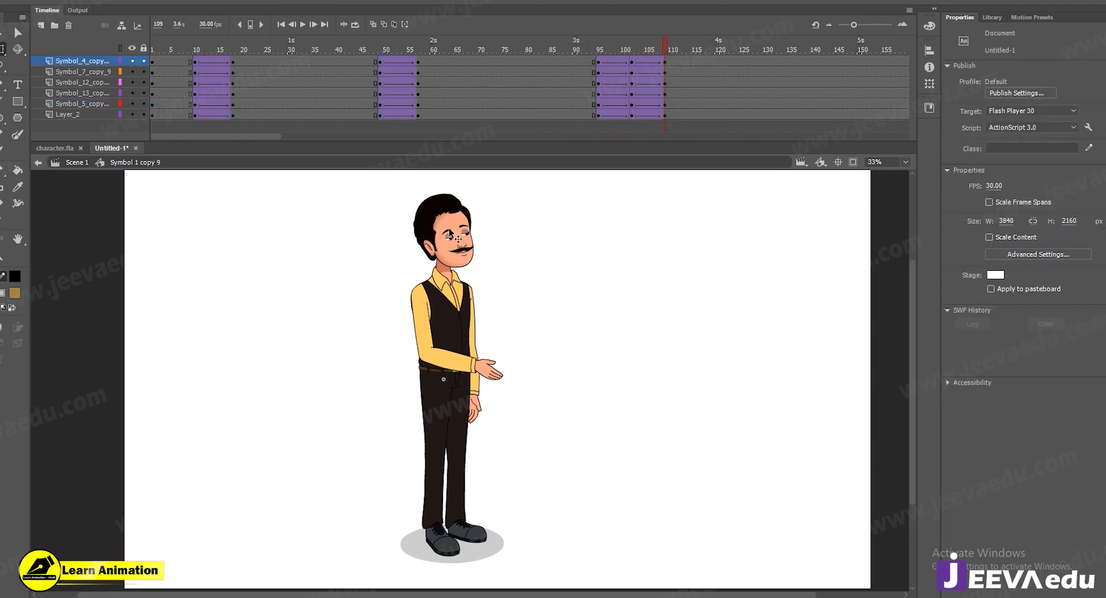
{"action": "left_click_drag", "start_coordinate": [505, 296], "coordinate": [522, 268]}
{"action": "left_click_drag", "start_coordinate": [461, 304], "coordinate": [444, 378]}
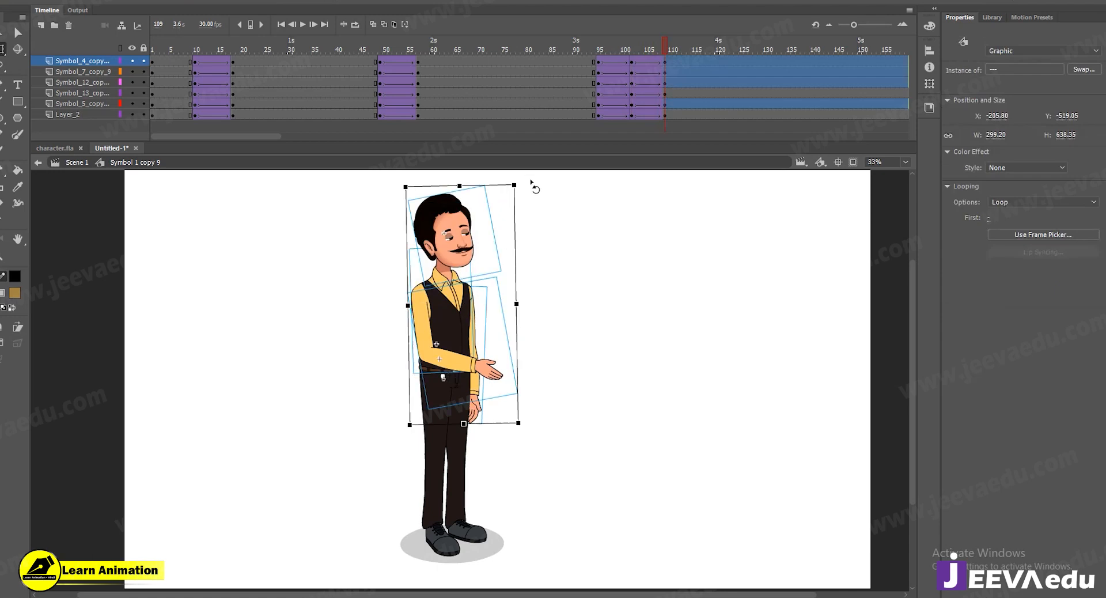
Swing the front arm forward at the shoulder and tuck the far arm back behind the body at frame 109
{"action": "left_click", "coordinate": [472, 205]}
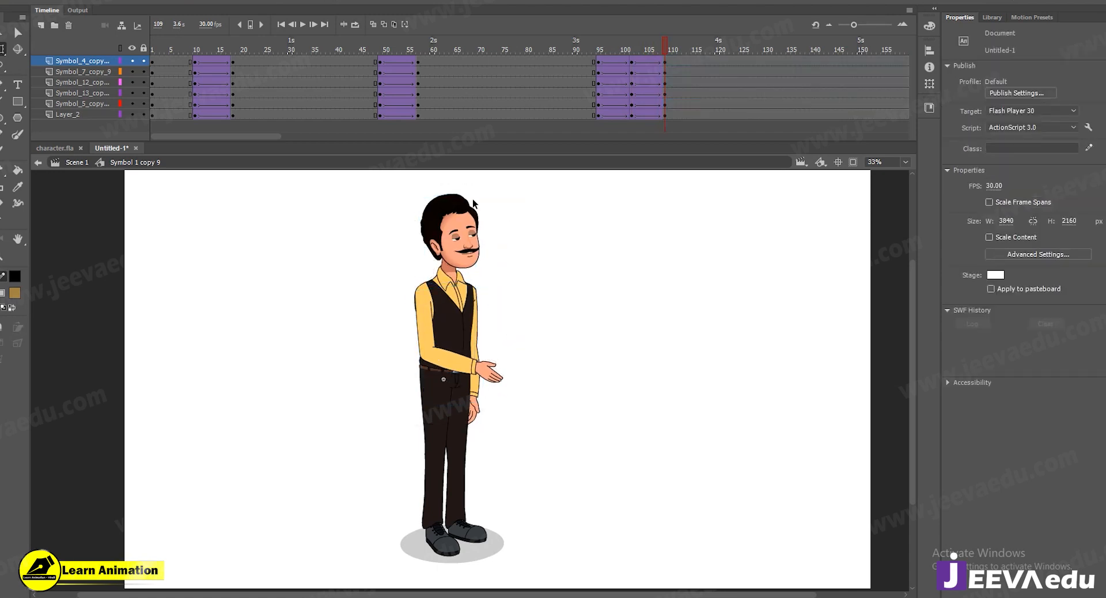
{"action": "left_click", "coordinate": [472, 206]}
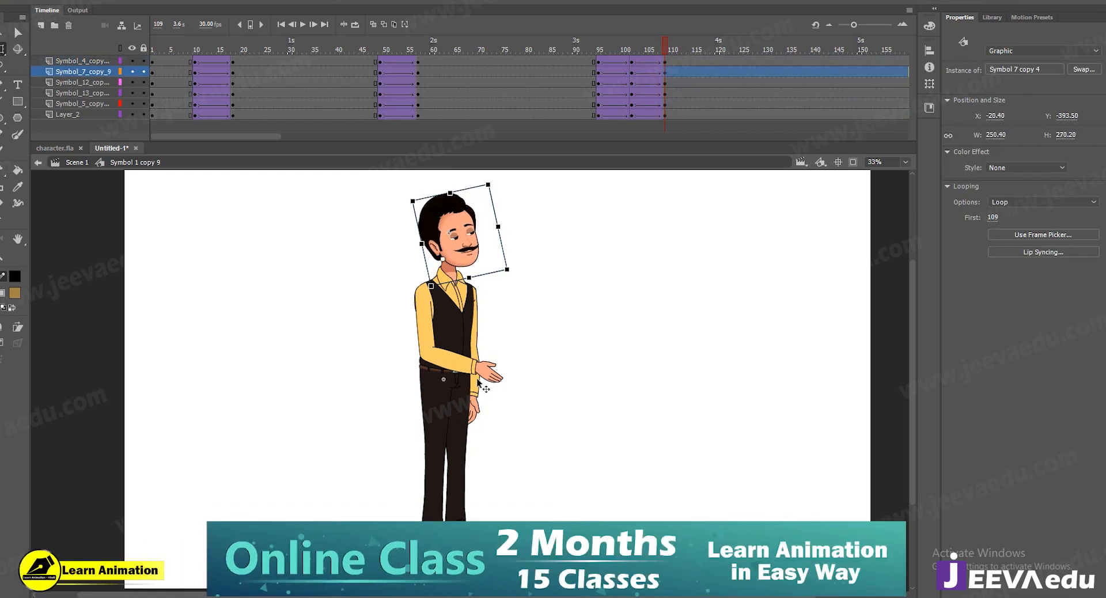
{"action": "left_click", "coordinate": [491, 375]}
{"action": "left_click_drag", "start_coordinate": [526, 401], "coordinate": [551, 392]}
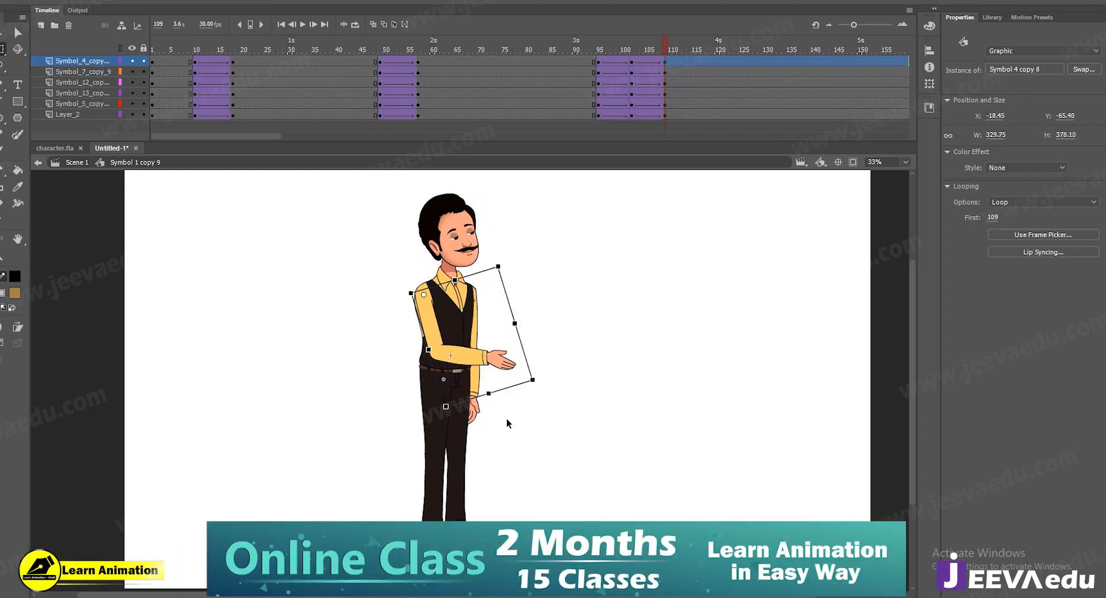
{"action": "left_click", "coordinate": [479, 418]}
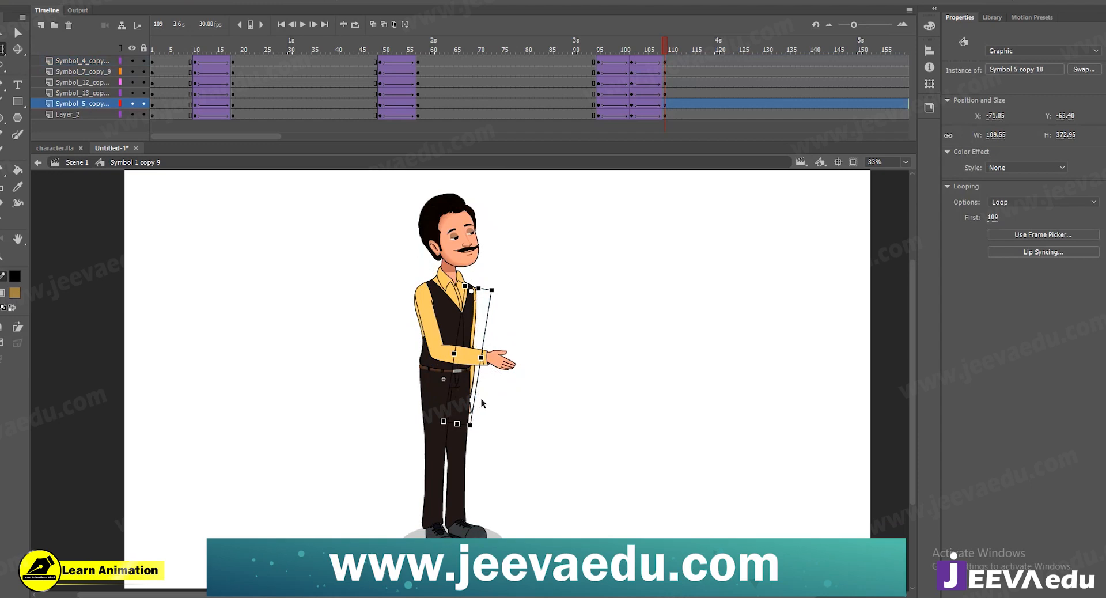
Inside the front arm's nested symbol, keyframe the forearm layer at frames 109 and 102 and create a classic tween between them
{"action": "left_click", "coordinate": [499, 366]}
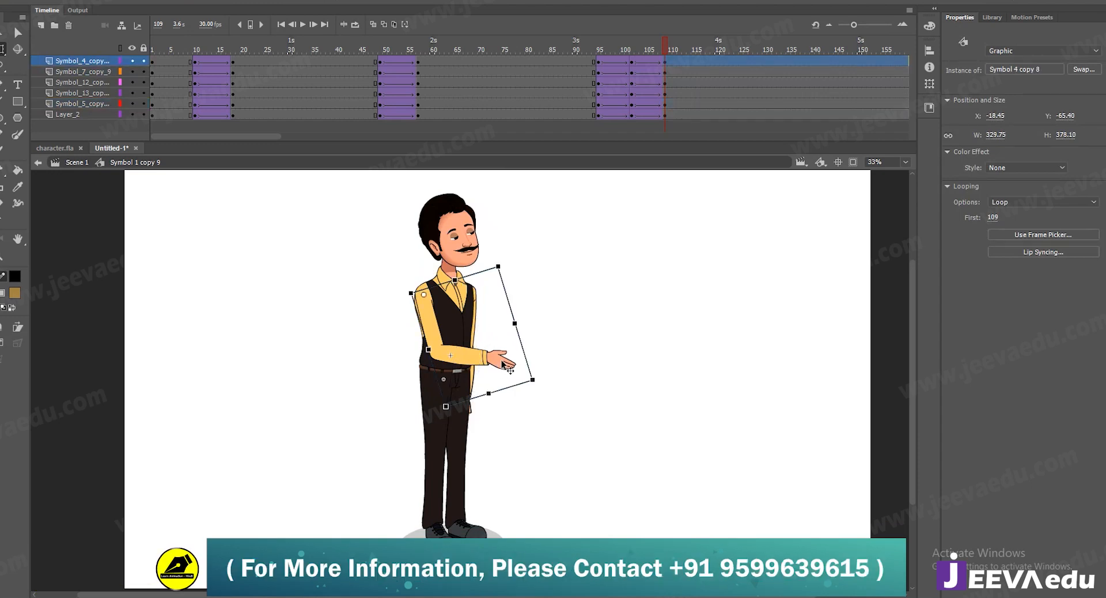
{"action": "double_click", "coordinate": [503, 365]}
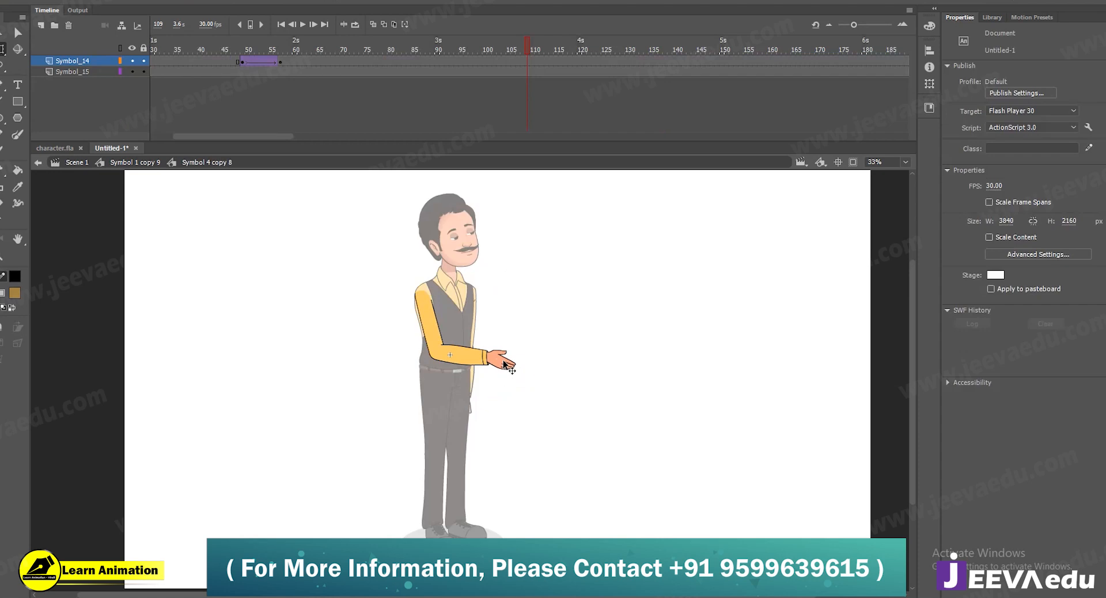
{"action": "left_click", "coordinate": [527, 61]}
{"action": "key", "text": "F6"}
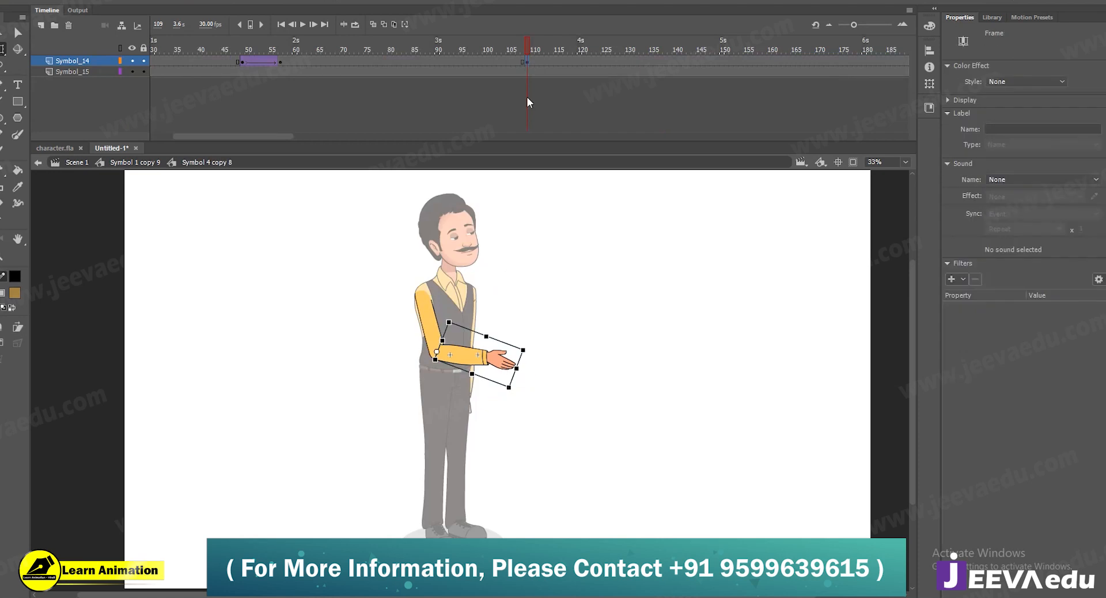
{"action": "left_click", "coordinate": [482, 59]}
{"action": "left_click", "coordinate": [490, 60]}
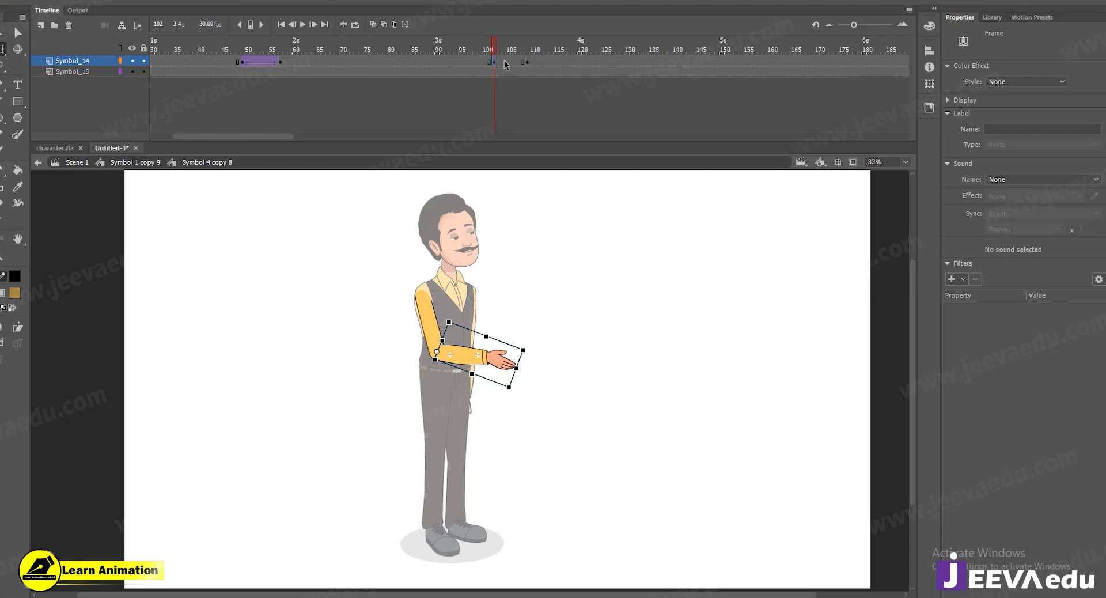
{"action": "right_click", "coordinate": [503, 60]}
{"action": "left_click", "coordinate": [552, 95]}
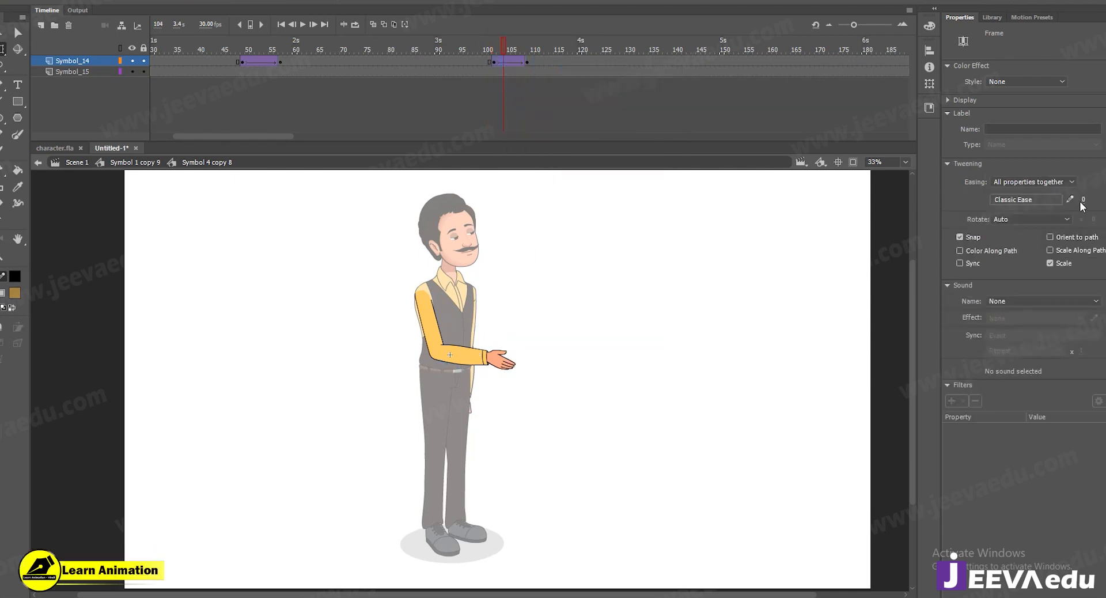
Rotate the forearm downward about the elbow at the end of the new tween and return to the character's symbol
{"action": "left_click", "coordinate": [532, 71]}
{"action": "left_click", "coordinate": [533, 60]}
{"action": "left_click", "coordinate": [486, 346]}
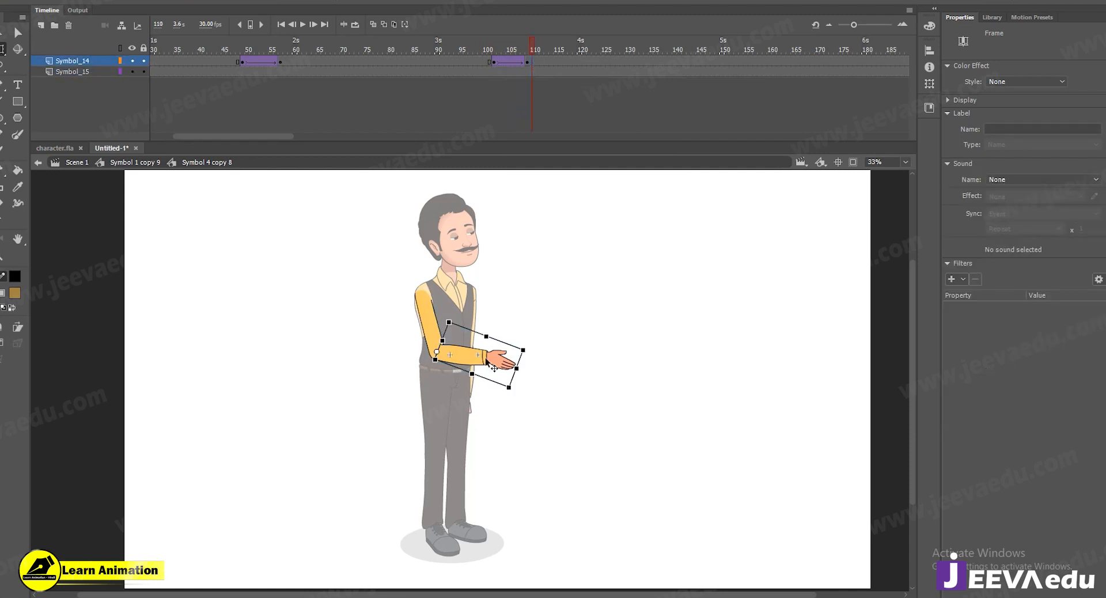
{"action": "left_click_drag", "start_coordinate": [529, 366], "coordinate": [529, 406]}
{"action": "double_click", "coordinate": [526, 403]}
Scrub to frame 109 and swing the whole front arm further forward at the shoulder
{"action": "left_click_drag", "start_coordinate": [491, 44], "coordinate": [524, 64]}
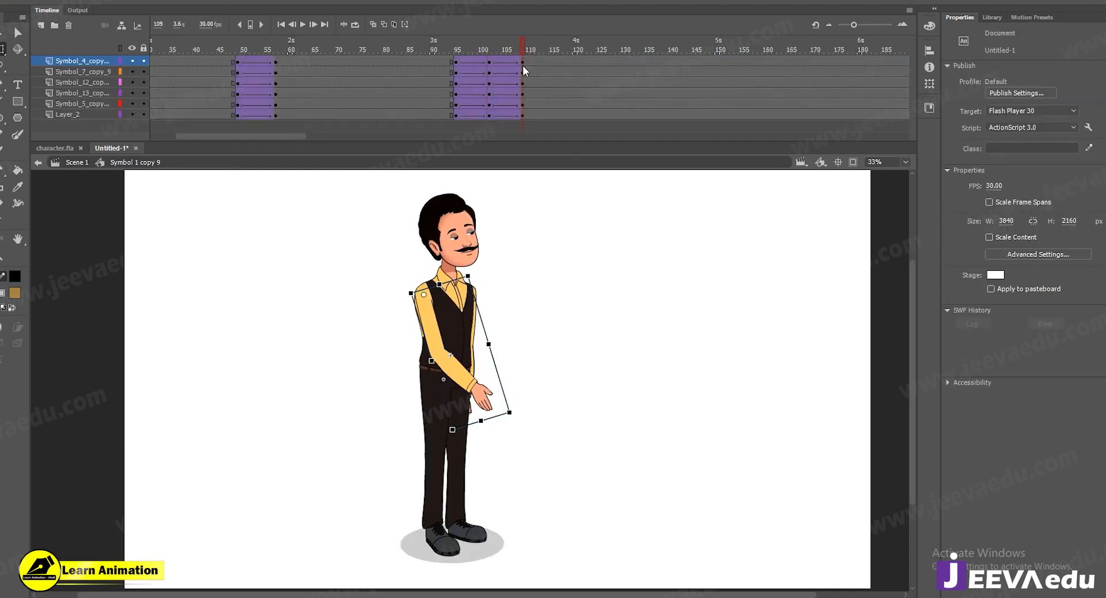
{"action": "left_click", "coordinate": [484, 402]}
{"action": "left_click_drag", "start_coordinate": [535, 410], "coordinate": [558, 377]}
Tilt the head further forward at frame 102 and play back the new movement
{"action": "mouse_move", "coordinate": [502, 50]}
{"action": "left_mouse_down"}
{"action": "mouse_move", "coordinate": [538, 48]}
{"action": "mouse_move", "coordinate": [489, 60]}
{"action": "mouse_move", "coordinate": [536, 62]}
{"action": "mouse_move", "coordinate": [480, 57]}
{"action": "mouse_move", "coordinate": [490, 64]}
{"action": "left_mouse_up"}
{"action": "left_click", "coordinate": [461, 252]}
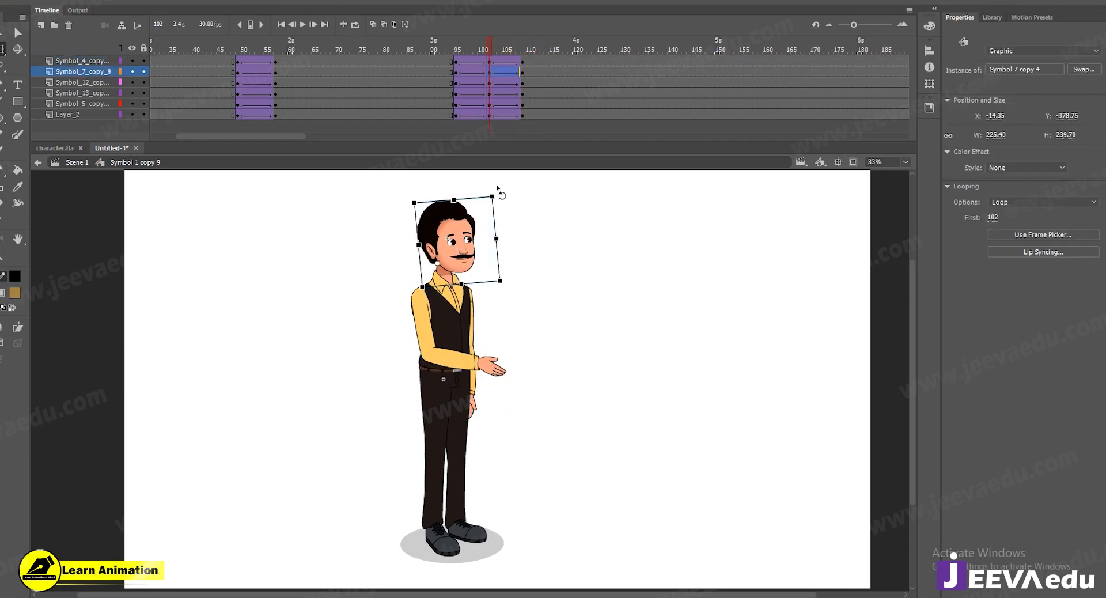
{"action": "left_click_drag", "start_coordinate": [501, 203], "coordinate": [499, 198]}
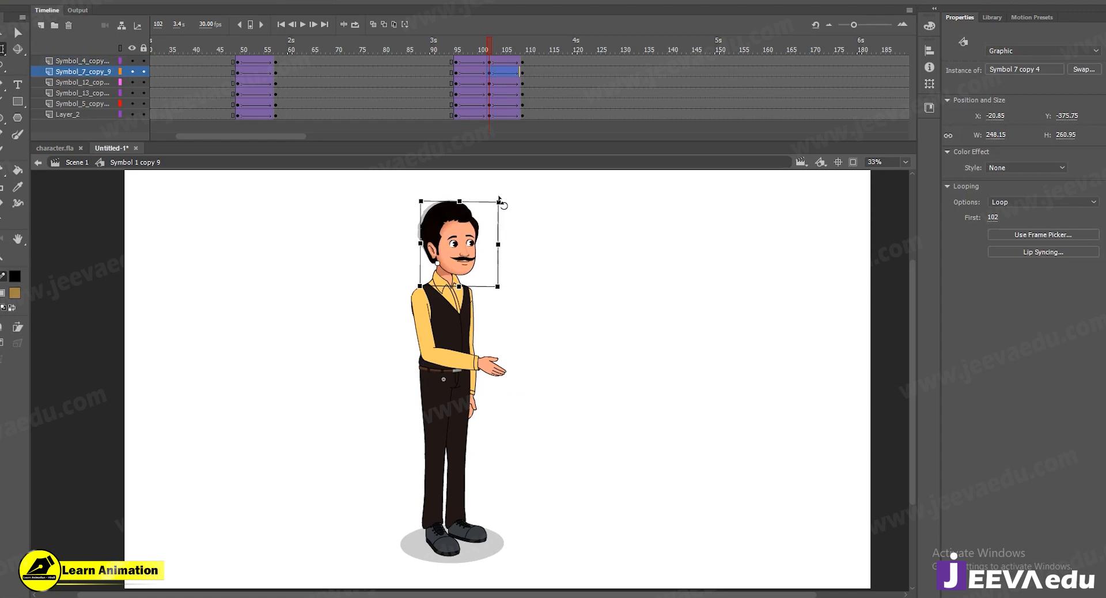
{"action": "left_click", "coordinate": [439, 62]}
{"action": "key", "text": "Return"}
{"action": "left_click_drag", "start_coordinate": [523, 47], "coordinate": [489, 54]}
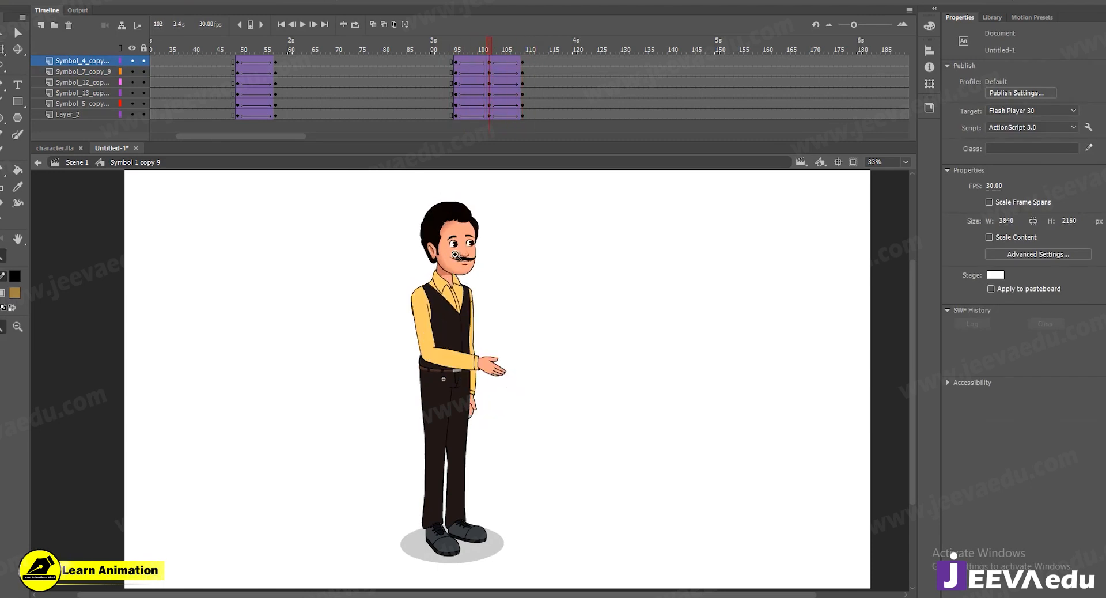
Examine the face up close and compare the head's pose at frames 95, 102 and 109
{"action": "left_click", "coordinate": [455, 253]}
{"action": "left_click", "coordinate": [456, 65]}
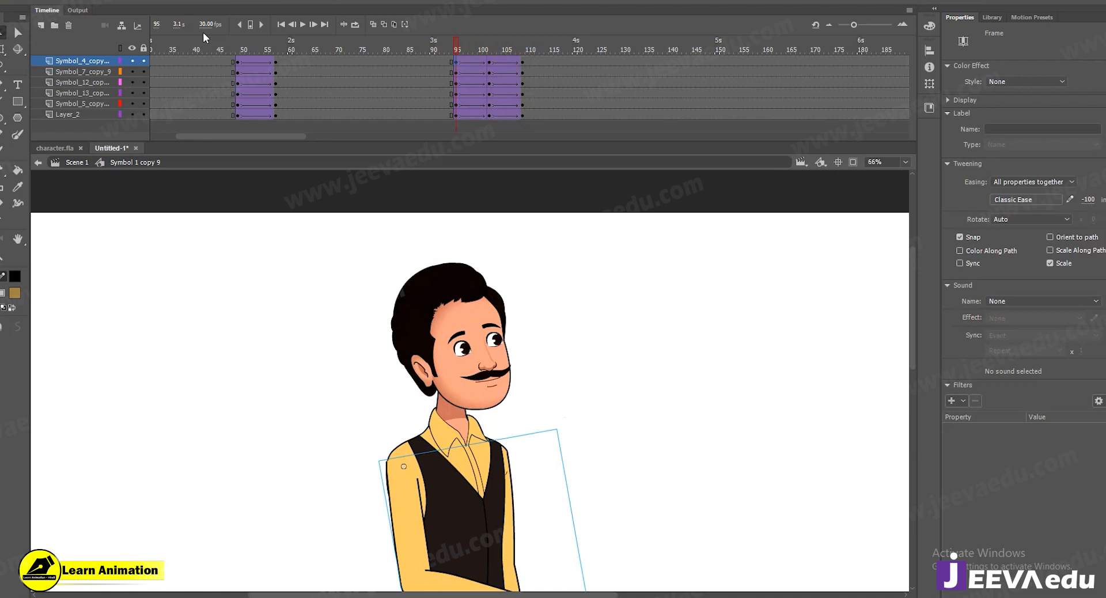
{"action": "left_click", "coordinate": [523, 58]}
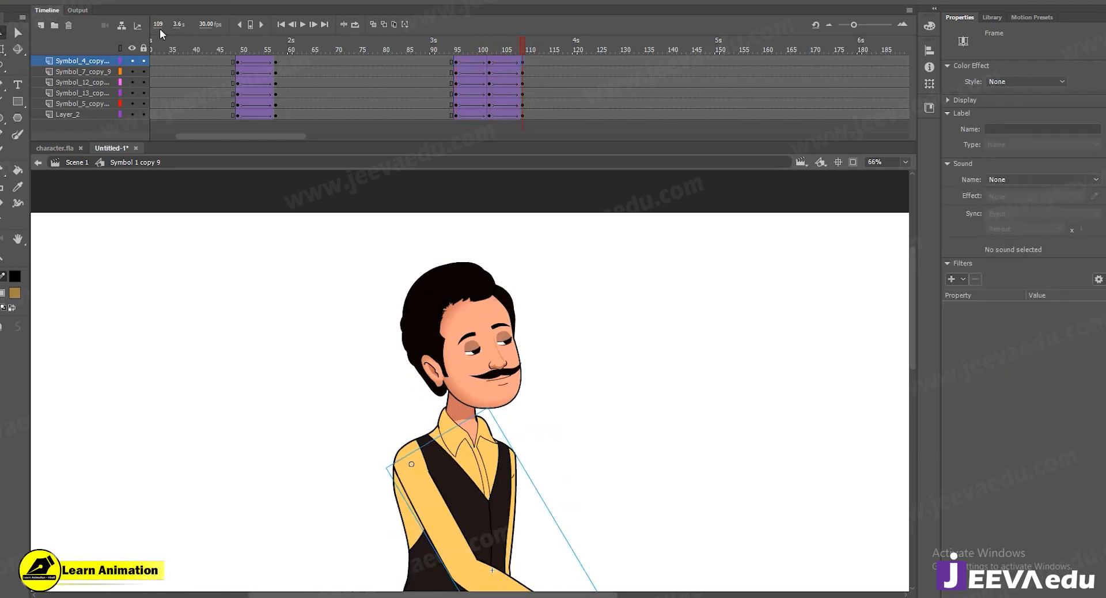
{"action": "key", "text": "z"}
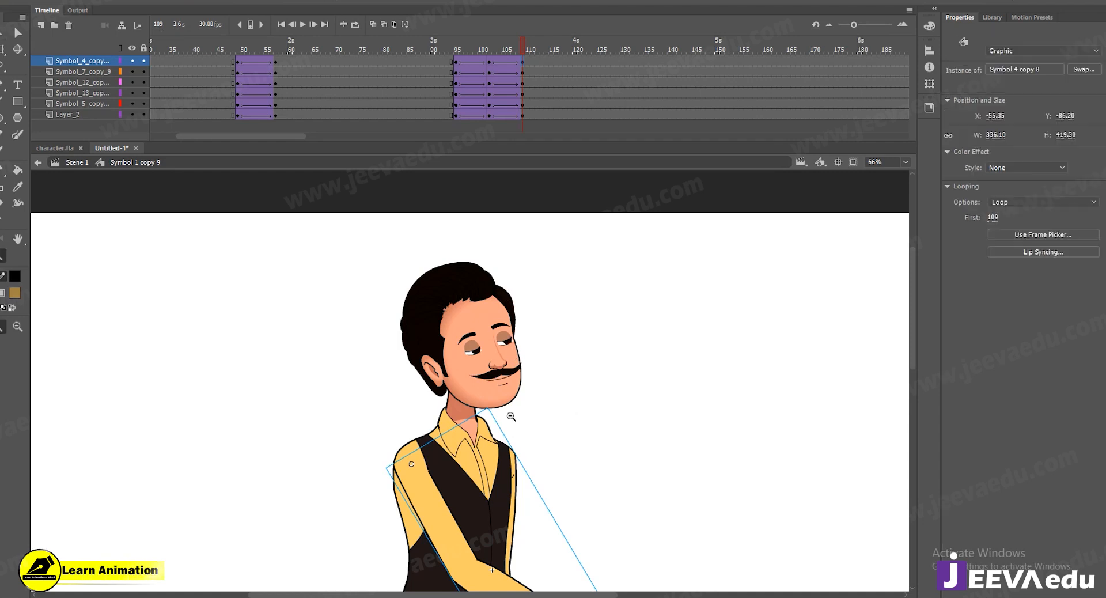
{"action": "left_click", "coordinate": [505, 410], "text": "alt"}
{"action": "left_click_drag", "start_coordinate": [458, 50], "coordinate": [496, 78]}
{"action": "key", "text": "z"}
{"action": "left_click_drag", "start_coordinate": [372, 291], "coordinate": [507, 412]}
{"action": "mouse_move", "coordinate": [492, 61]}
{"action": "left_mouse_down"}
{"action": "mouse_move", "coordinate": [451, 50]}
{"action": "mouse_move", "coordinate": [506, 64]}
{"action": "mouse_move", "coordinate": [491, 68]}
{"action": "left_mouse_up"}
{"action": "key", "text": "v"}
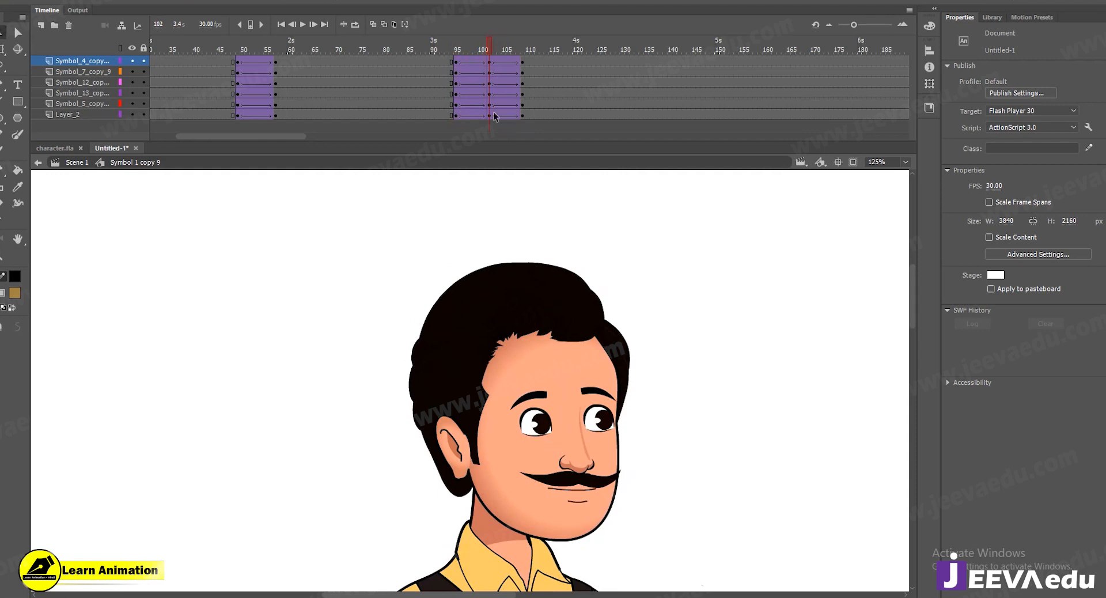
{"action": "left_click", "coordinate": [456, 61]}
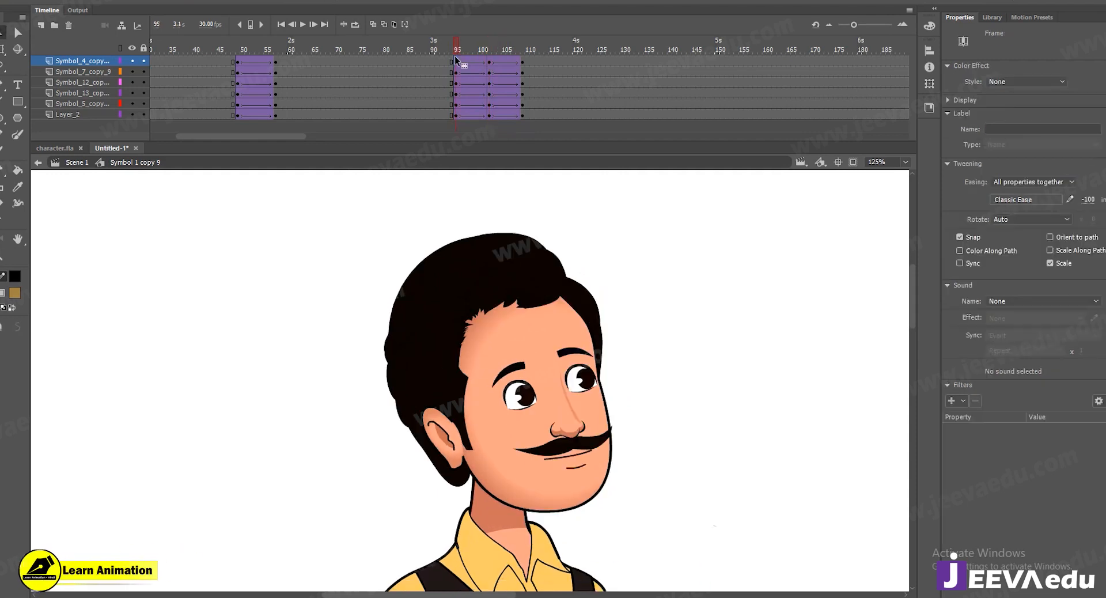
Inside the head symbol, insert keyframes on the facial feature, ear and hair layers at frames 95, 102 and 109
{"action": "left_click", "coordinate": [490, 68]}
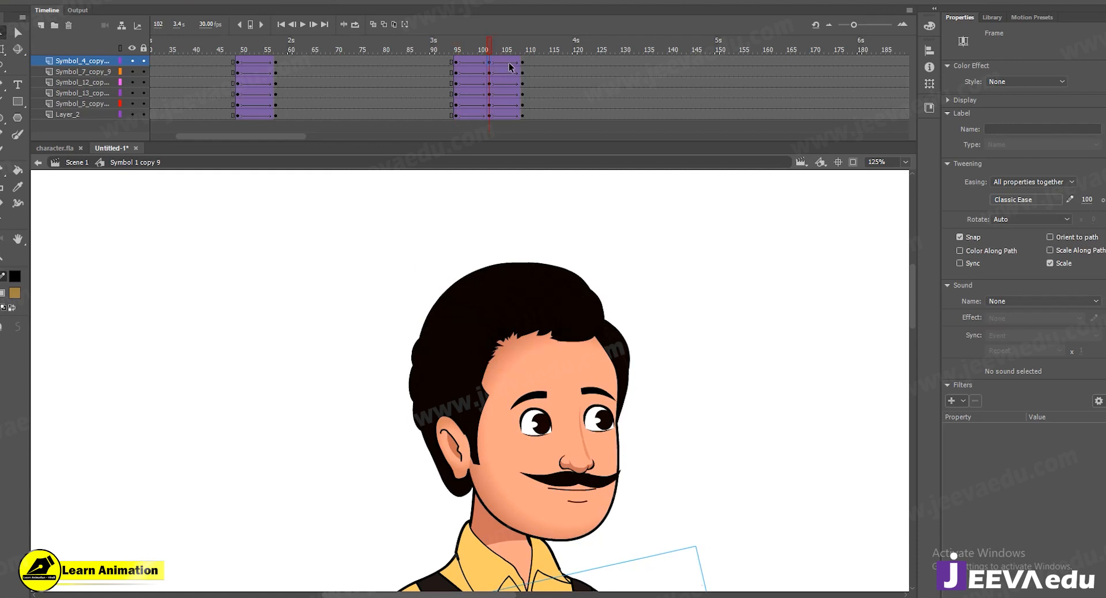
{"action": "double_click", "coordinate": [569, 455]}
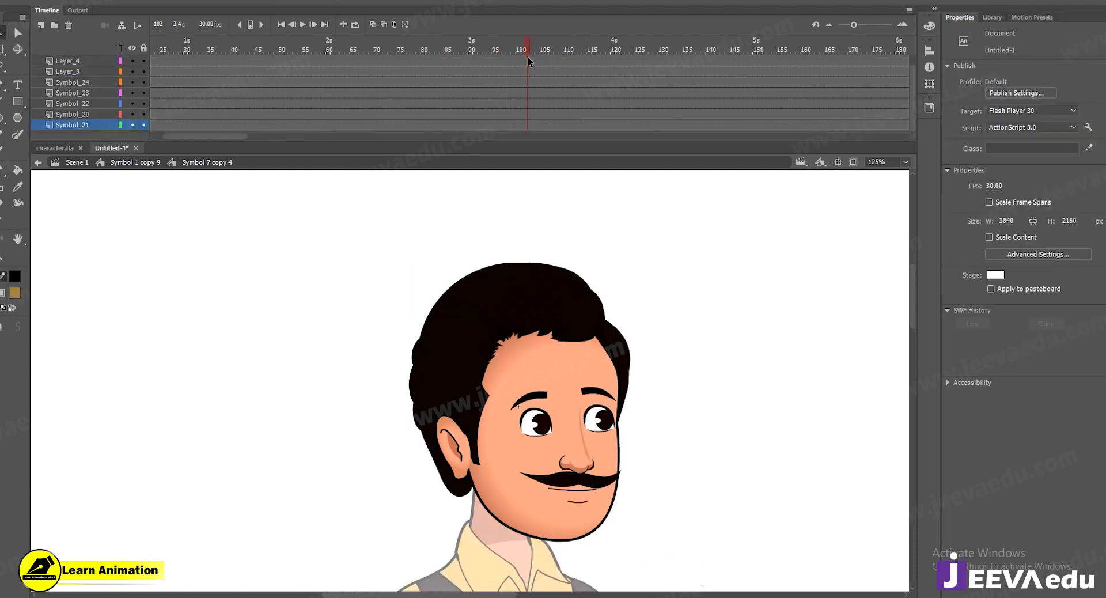
{"action": "key", "text": "F6"}
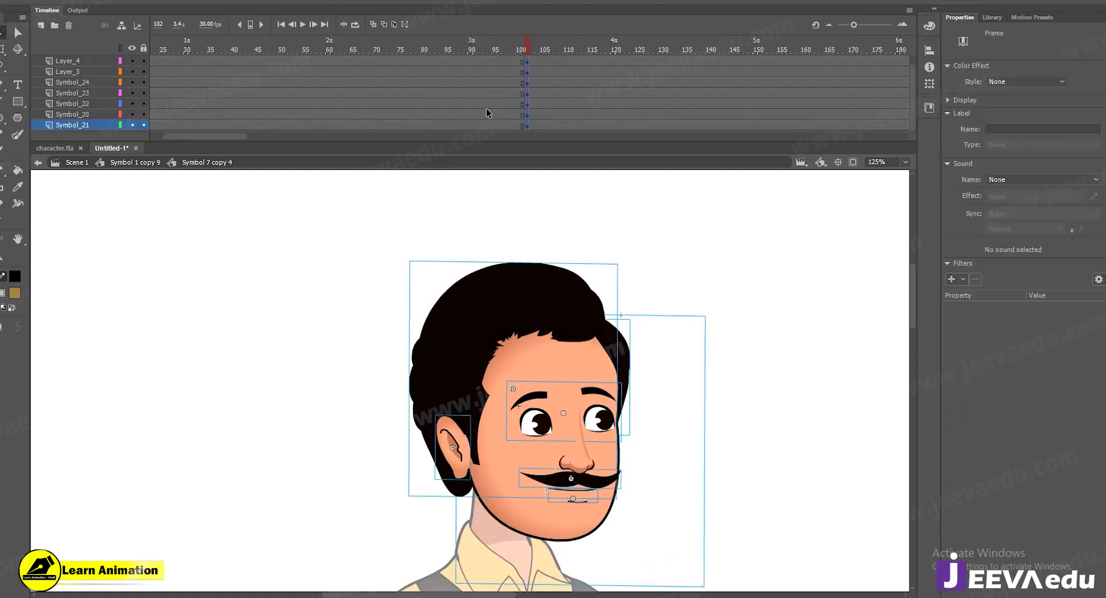
{"action": "left_click_drag", "start_coordinate": [495, 61], "coordinate": [495, 125]}
{"action": "key", "text": "F6"}
{"action": "left_click", "coordinate": [566, 61]}
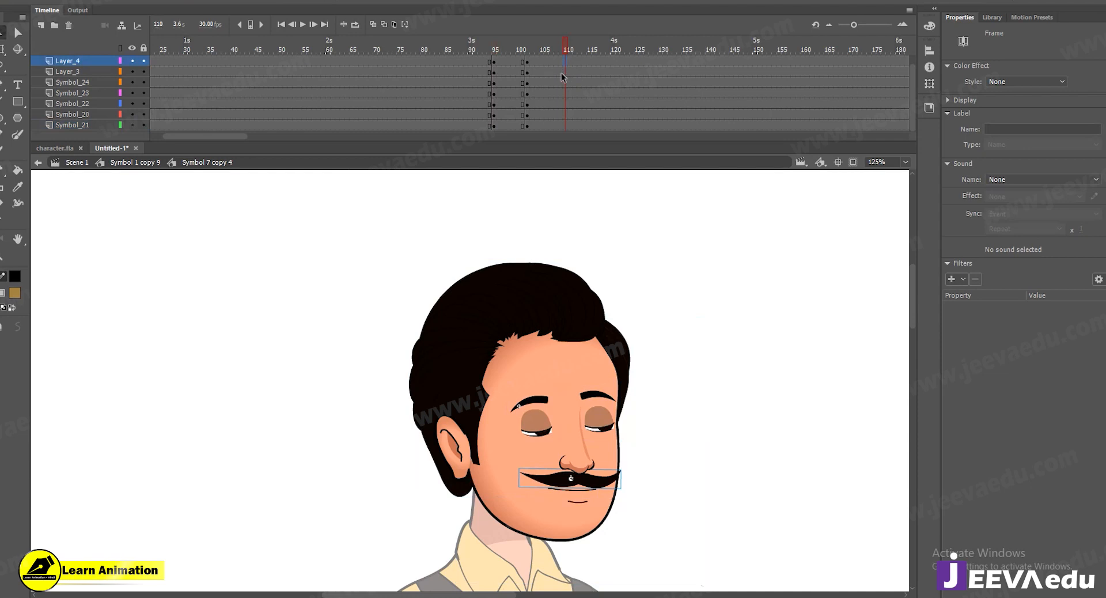
{"action": "left_click_drag", "start_coordinate": [560, 61], "coordinate": [559, 126]}
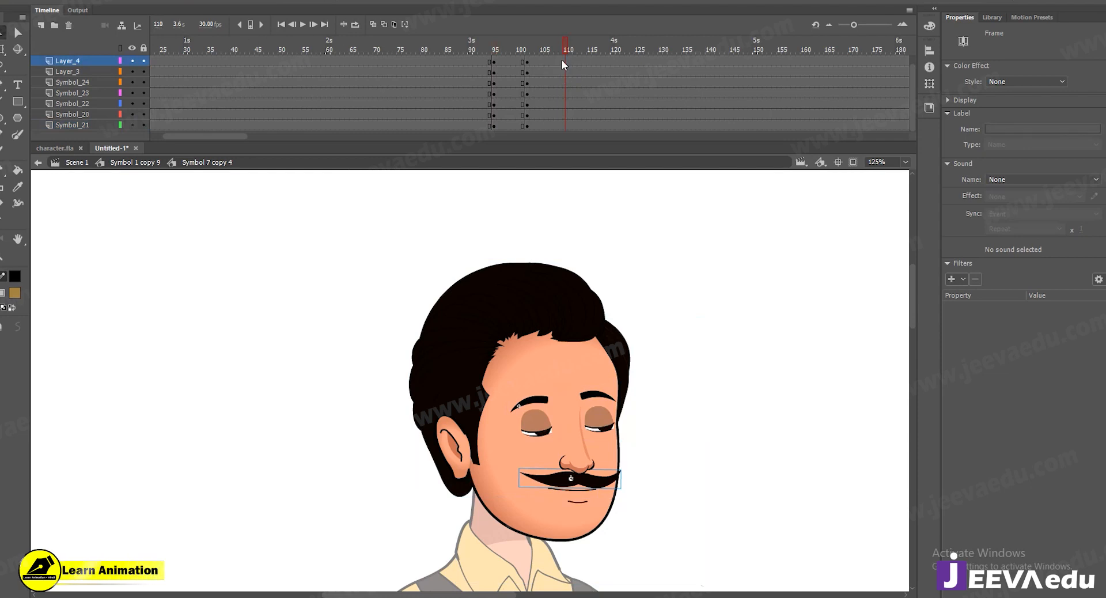
{"action": "key", "text": "F6"}
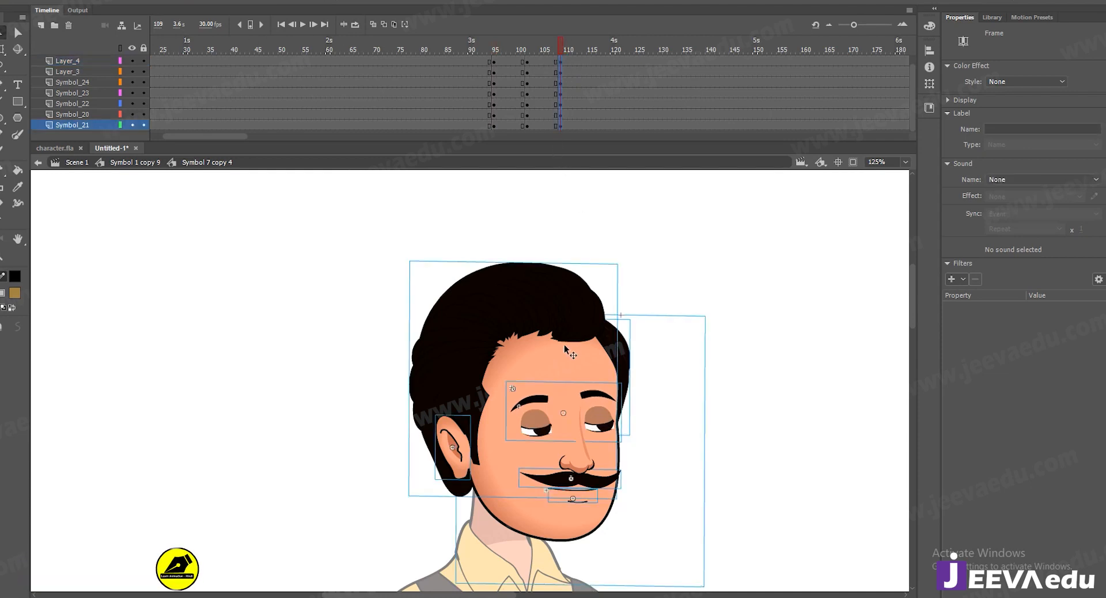
Create classic tweens between frames 95 and 109 on these head layers, with easing set to 100
{"action": "left_click_drag", "start_coordinate": [514, 60], "coordinate": [547, 125]}
{"action": "right_click", "coordinate": [530, 107]}
{"action": "left_click", "coordinate": [579, 141]}
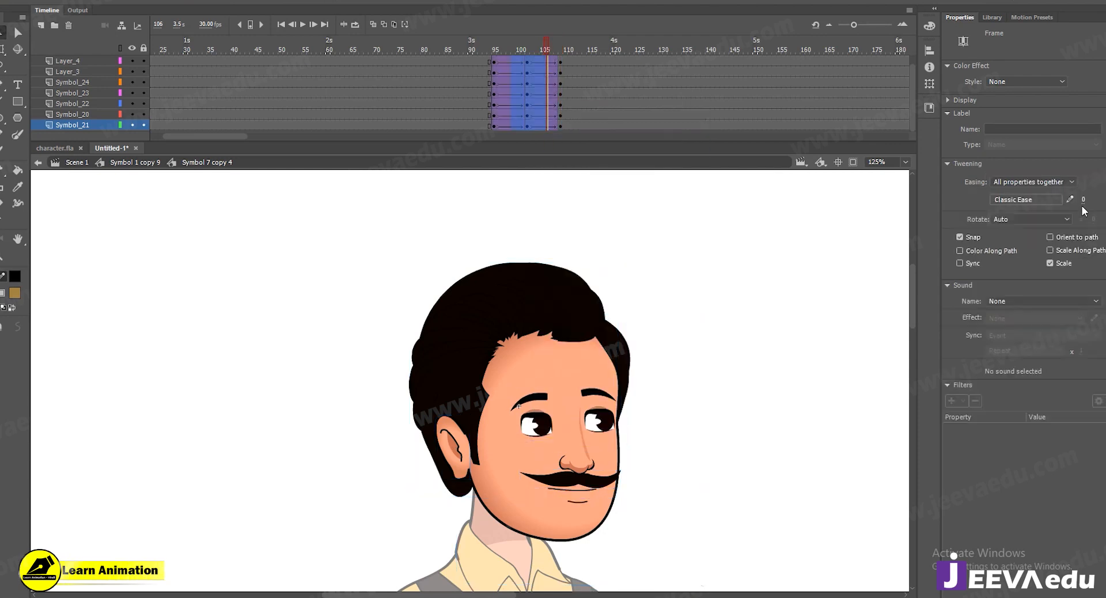
Insert keyframes on the nose layer, Symbol_19, at frames 95, 102 and 109
{"action": "scroll", "coordinate": [499, 60], "scroll_direction": "up", "scroll_amount": 1}
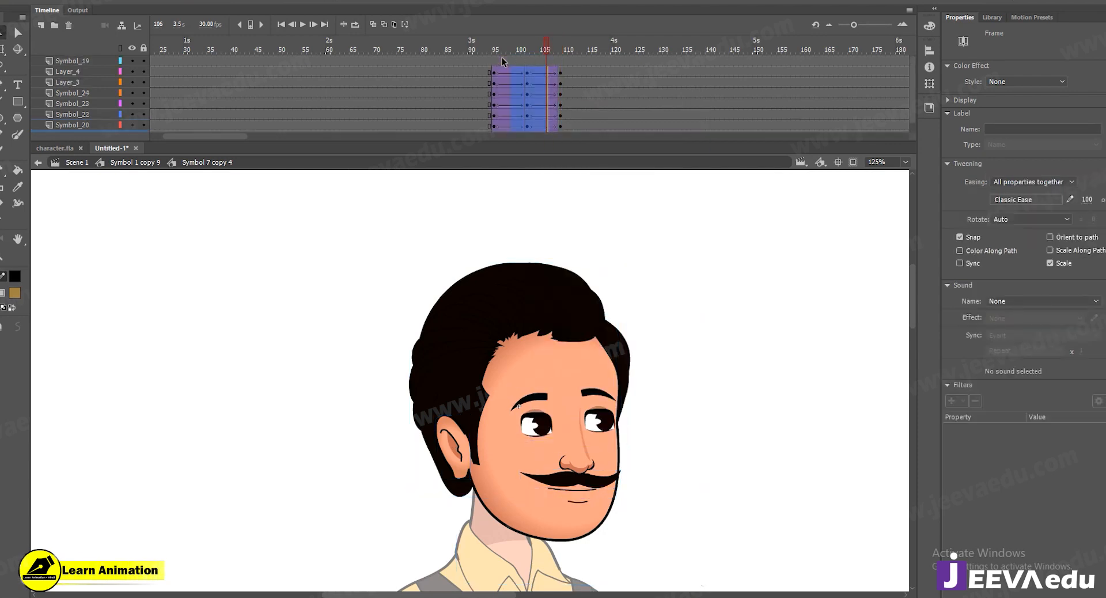
{"action": "left_click", "coordinate": [504, 61]}
{"action": "left_click", "coordinate": [494, 61]}
{"action": "key", "text": "F6"}
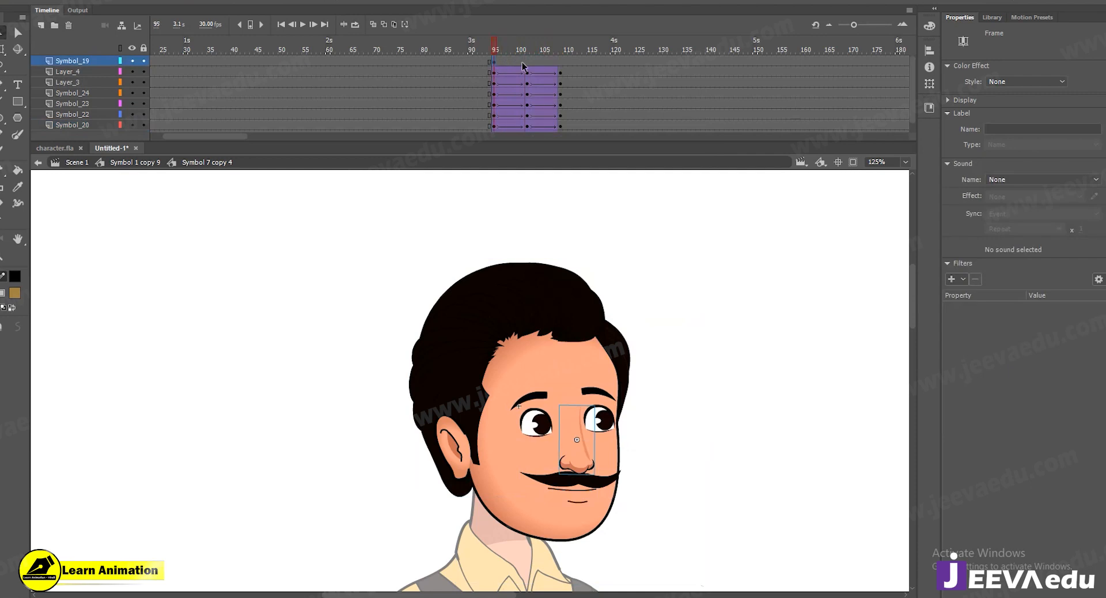
{"action": "left_click", "coordinate": [527, 62]}
{"action": "key", "text": "F6"}
{"action": "left_click", "coordinate": [561, 62]}
{"action": "key", "text": "F6"}
Create classic tweens between the nose layer's three keyframes
{"action": "left_click_drag", "start_coordinate": [513, 63], "coordinate": [542, 62]}
{"action": "right_click", "coordinate": [542, 60]}
{"action": "left_click", "coordinate": [577, 94]}
{"action": "left_click", "coordinate": [538, 62]}
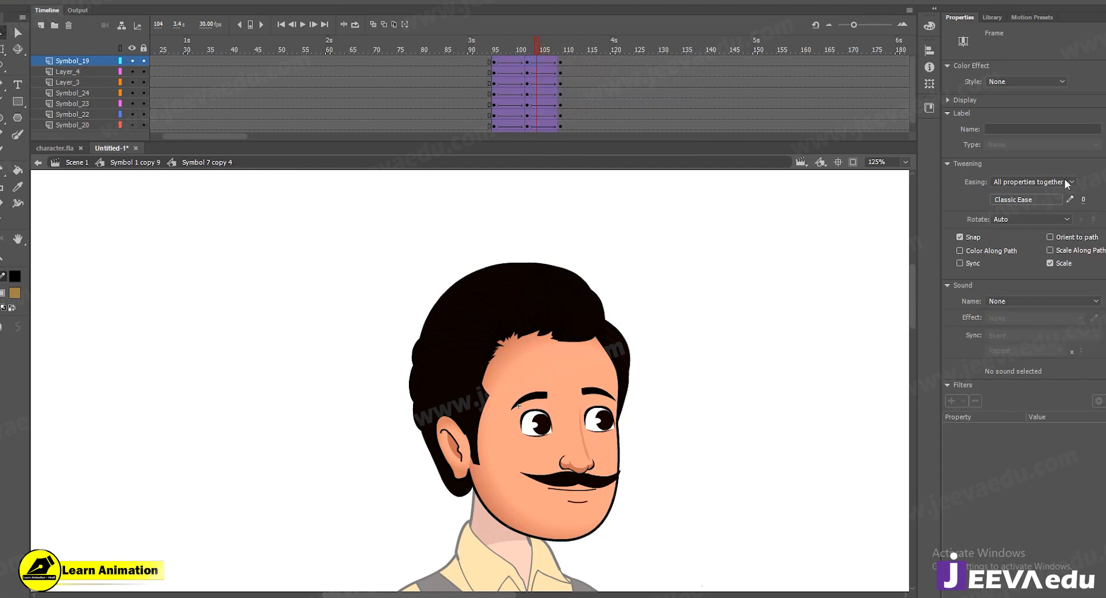
Set the easing of the tweens between frames 95 and 102 to -100 on all head layers
{"action": "left_click_drag", "start_coordinate": [499, 61], "coordinate": [517, 176]}
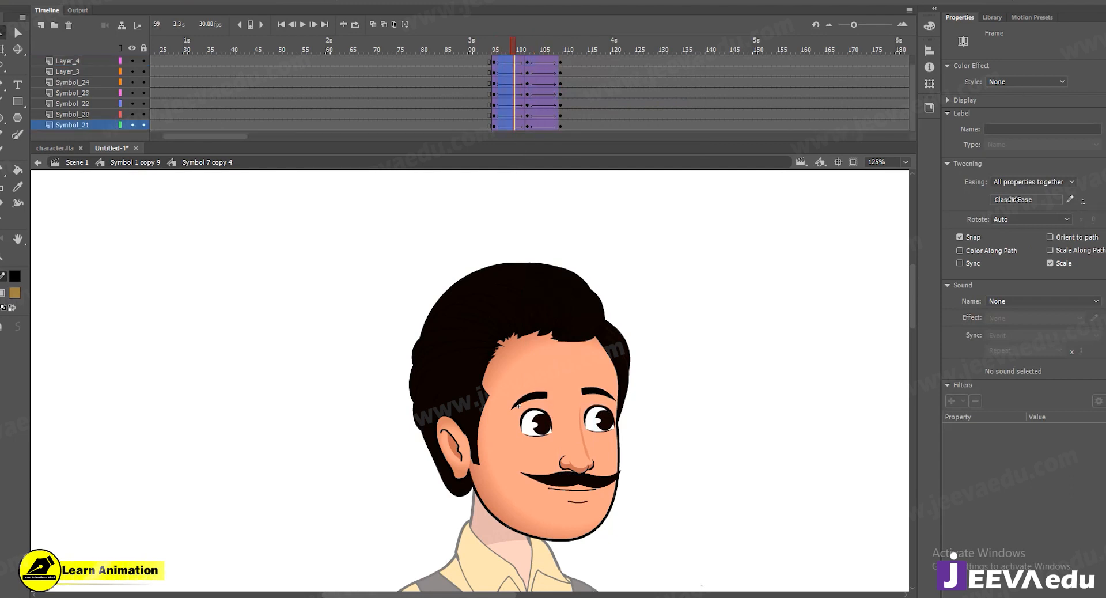
{"action": "scroll", "coordinate": [533, 74], "scroll_direction": "up", "scroll_amount": 1}
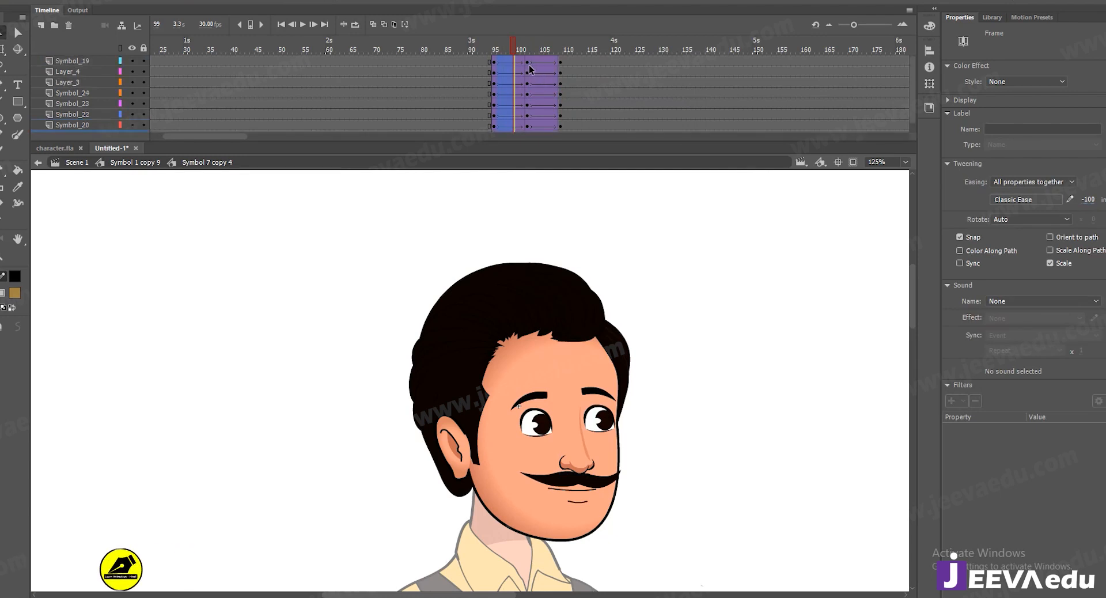
{"action": "left_click", "coordinate": [515, 60]}
At frame 102, nudge the eyes, nose, moustache and mouth down together by about 7.6 px
{"action": "left_click", "coordinate": [526, 74]}
{"action": "left_click", "coordinate": [526, 64]}
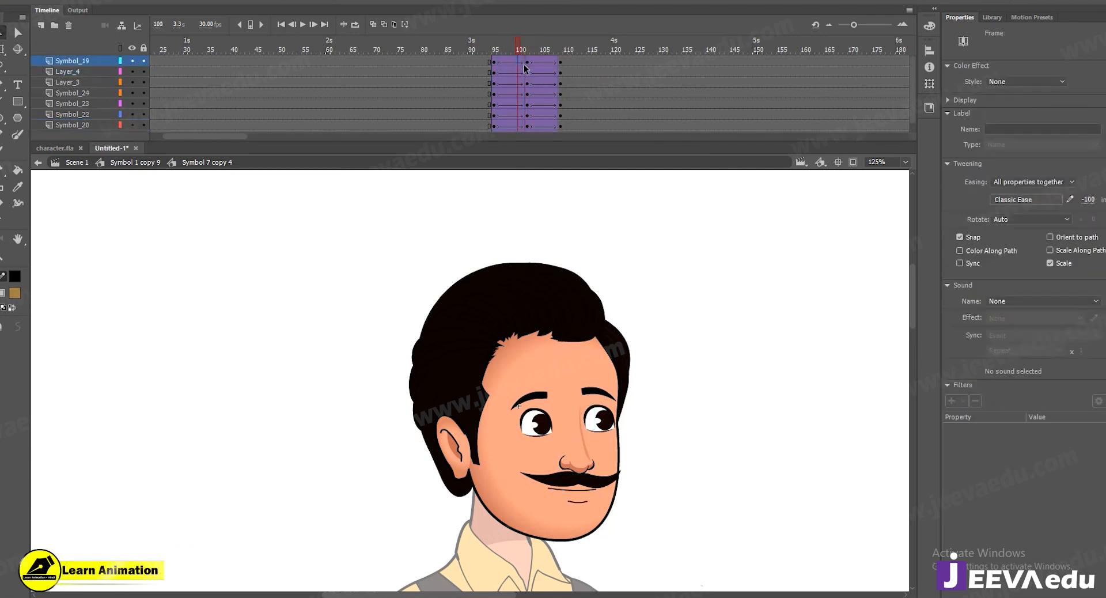
{"action": "left_click", "coordinate": [553, 430]}
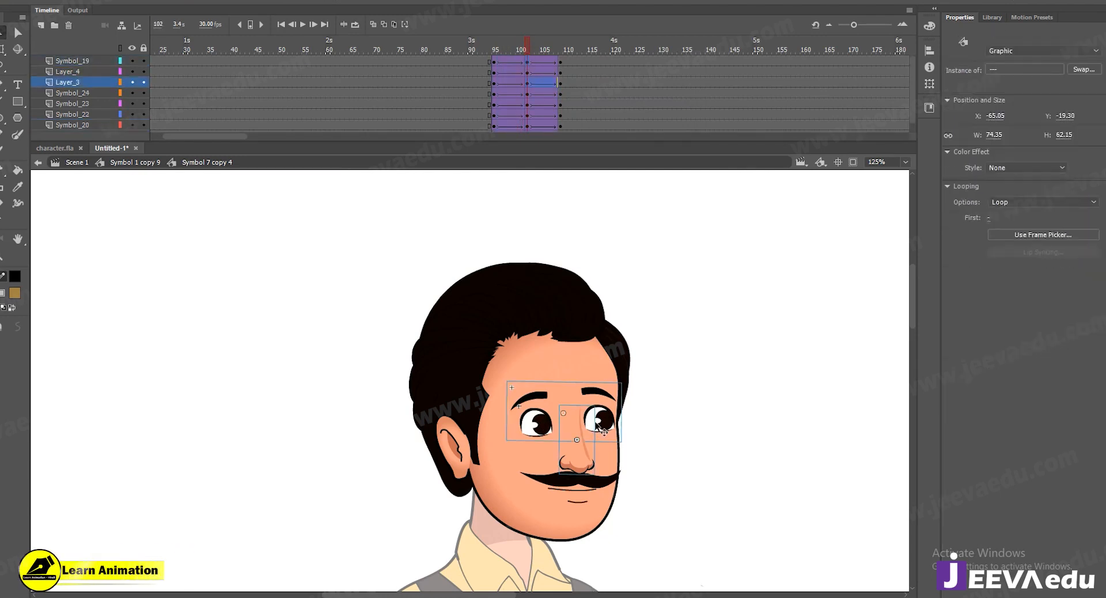
{"action": "left_click", "coordinate": [599, 424], "text": "shift"}
{"action": "left_click", "coordinate": [570, 481], "text": "shift"}
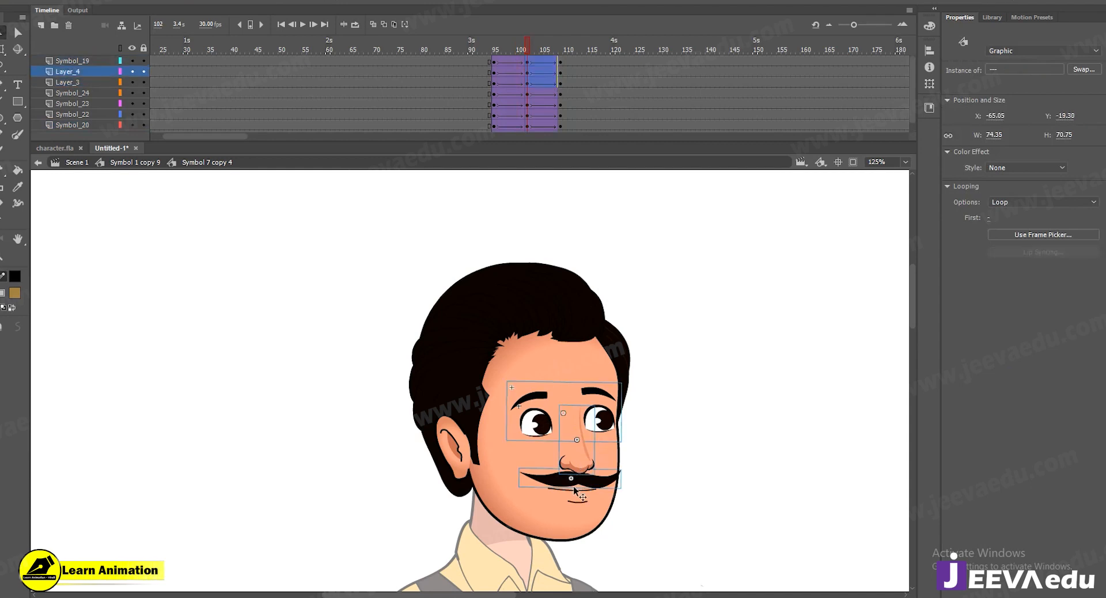
{"action": "left_click", "coordinate": [574, 495], "text": "shift"}
{"action": "left_click", "coordinate": [575, 495], "text": "shift"}
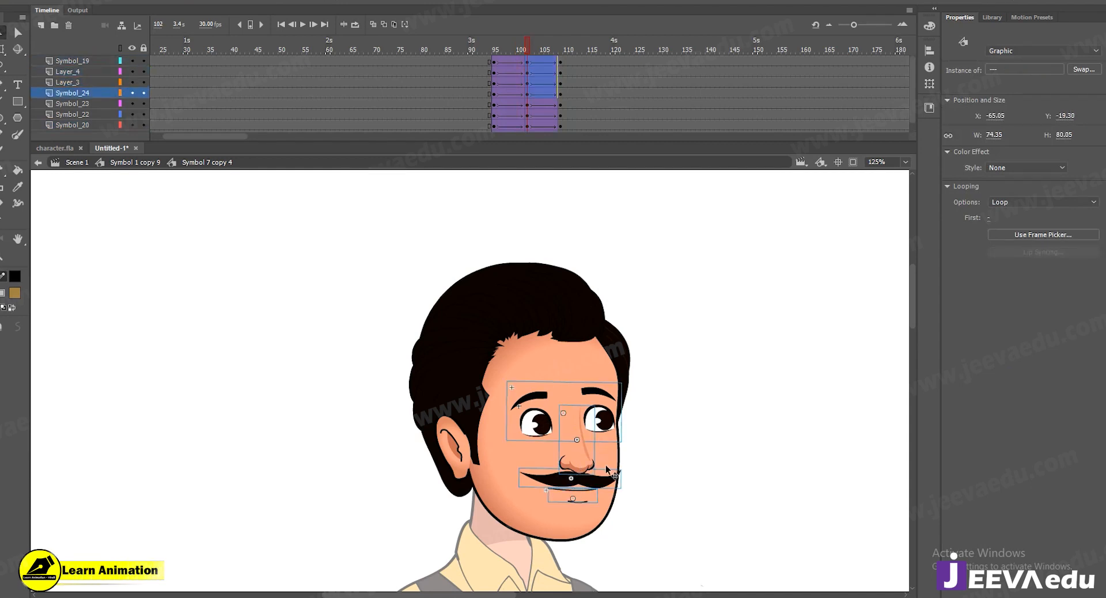
{"action": "key", "text": "Down"}
{"action": "key", "text": "Down"}
{"action": "key", "text": "Down"}
{"action": "key", "text": "Down"}
{"action": "key", "text": "Down"}
{"action": "key", "text": "Down"}
{"action": "key", "text": "Down"}
{"action": "key", "text": "Down"}
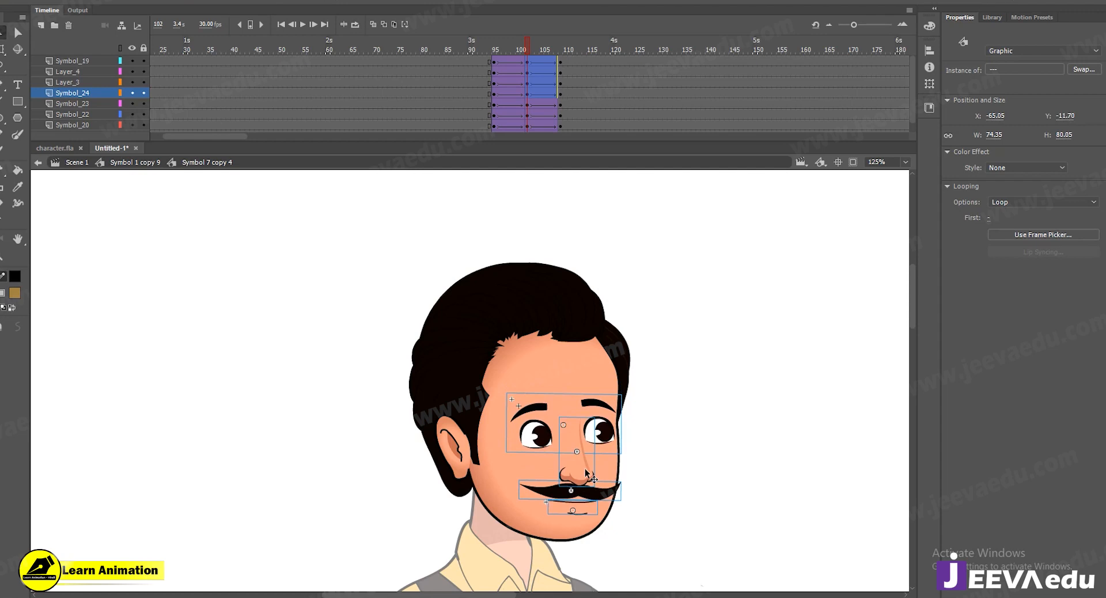
Nudge the ear slightly upward at frame 102 and return to the character's symbol
{"action": "left_click", "coordinate": [461, 443]}
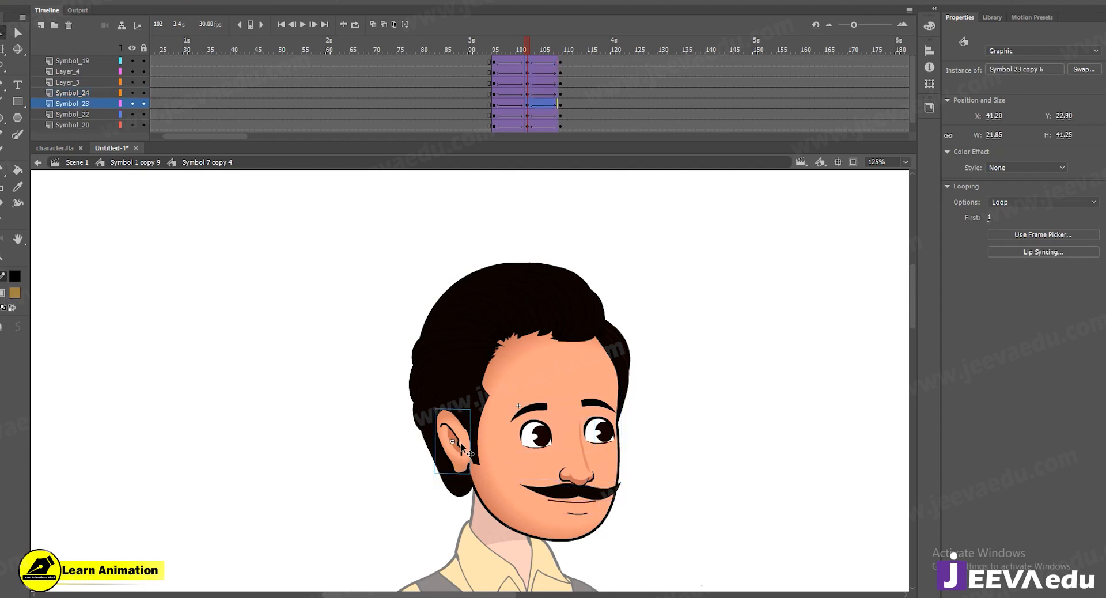
{"action": "mouse_move", "coordinate": [526, 44]}
{"action": "left_mouse_down"}
{"action": "mouse_move", "coordinate": [500, 44]}
{"action": "mouse_move", "coordinate": [564, 44]}
{"action": "mouse_move", "coordinate": [526, 59]}
{"action": "left_mouse_up"}
{"action": "double_click", "coordinate": [324, 281]}
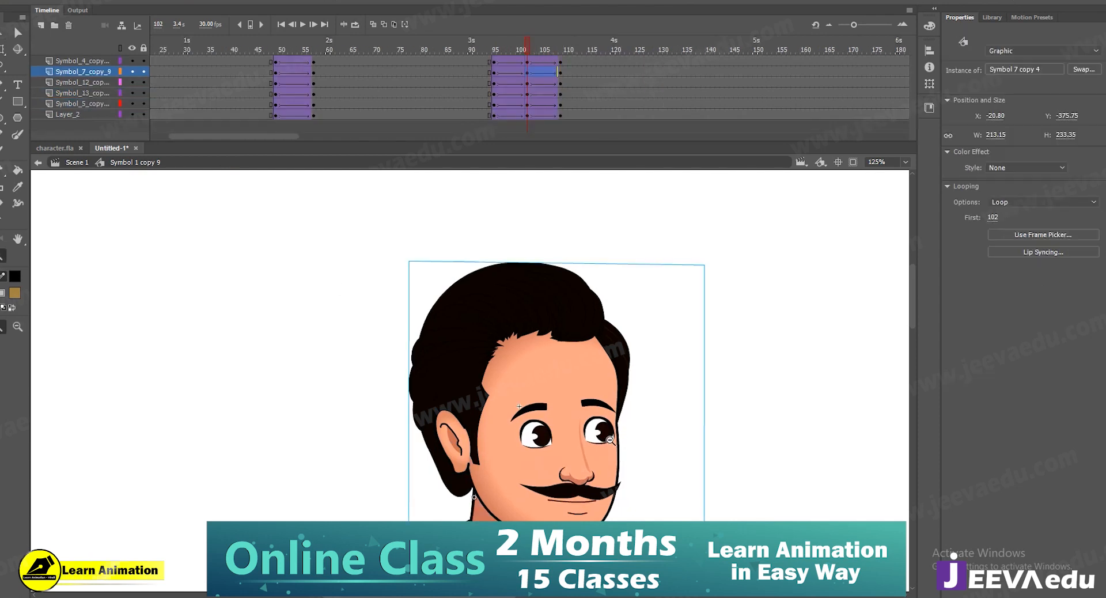
Scrub back through the animation and examine the layers of the eye symbol nested in the head
{"action": "left_click_drag", "start_coordinate": [516, 51], "coordinate": [52, 108]}
{"action": "left_click_drag", "start_coordinate": [157, 104], "coordinate": [632, 86]}
{"action": "double_click", "coordinate": [471, 385]}
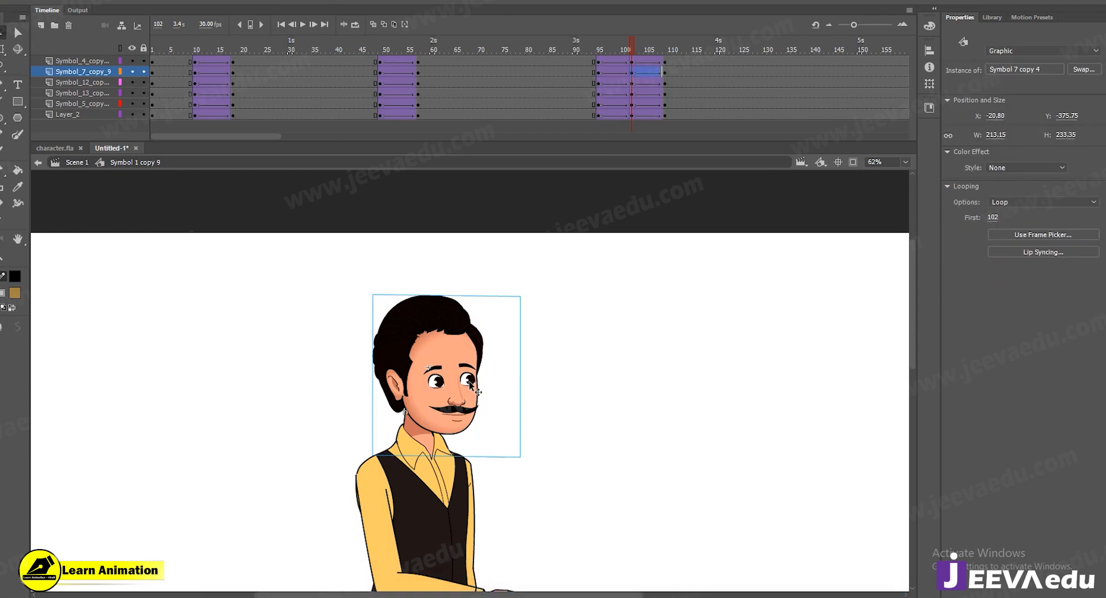
{"action": "left_click", "coordinate": [471, 385]}
{"action": "double_click", "coordinate": [472, 385]}
{"action": "left_click", "coordinate": [473, 381]}
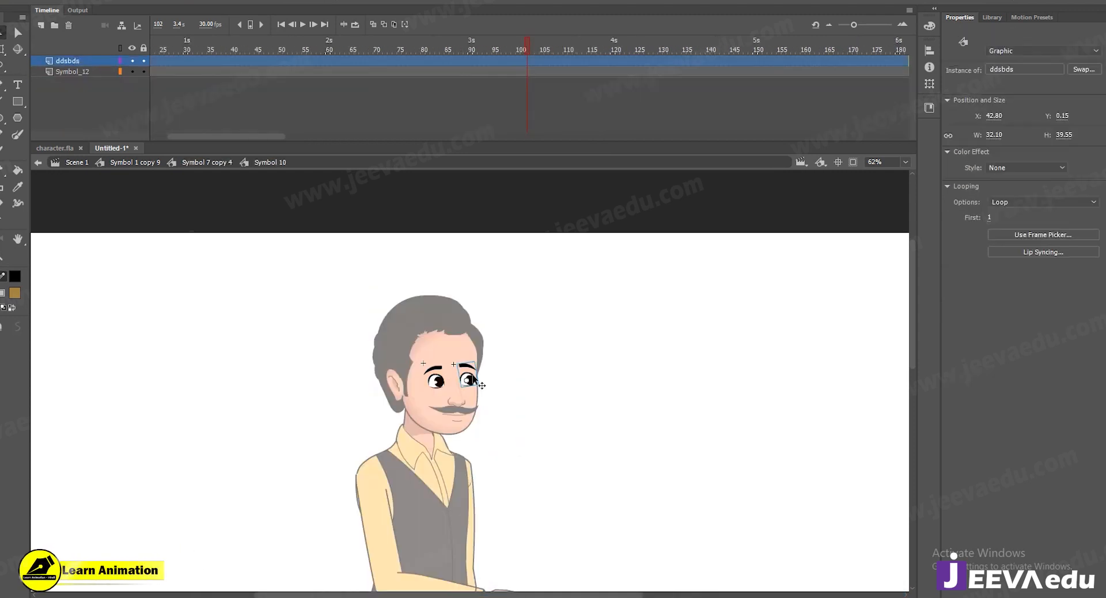
{"action": "double_click", "coordinate": [470, 386]}
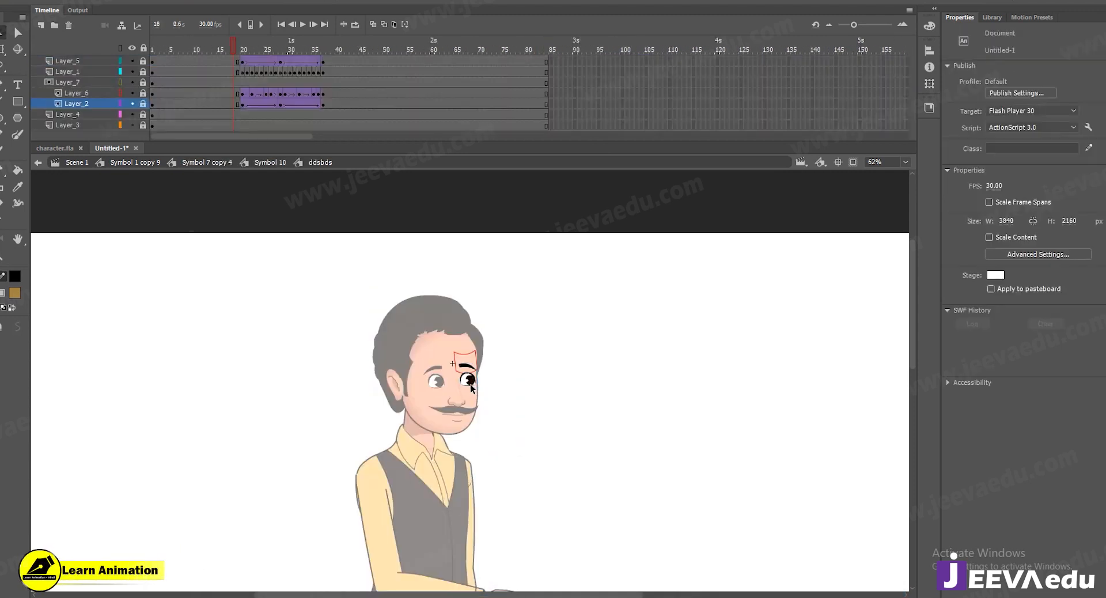
{"action": "double_click", "coordinate": [266, 347]}
{"action": "double_click", "coordinate": [265, 347]}
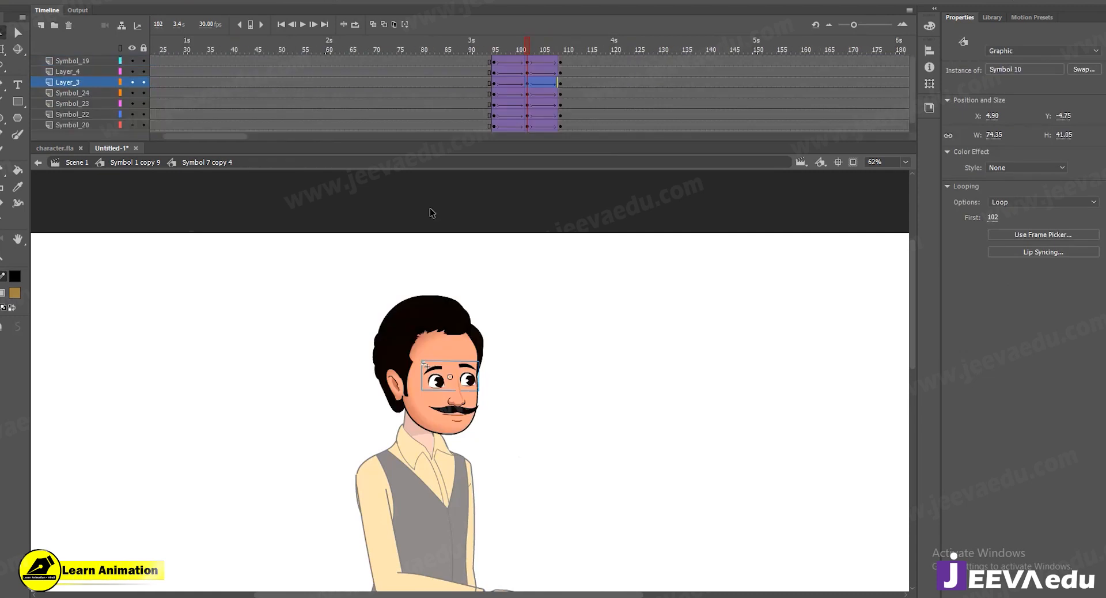
{"action": "left_click", "coordinate": [329, 373]}
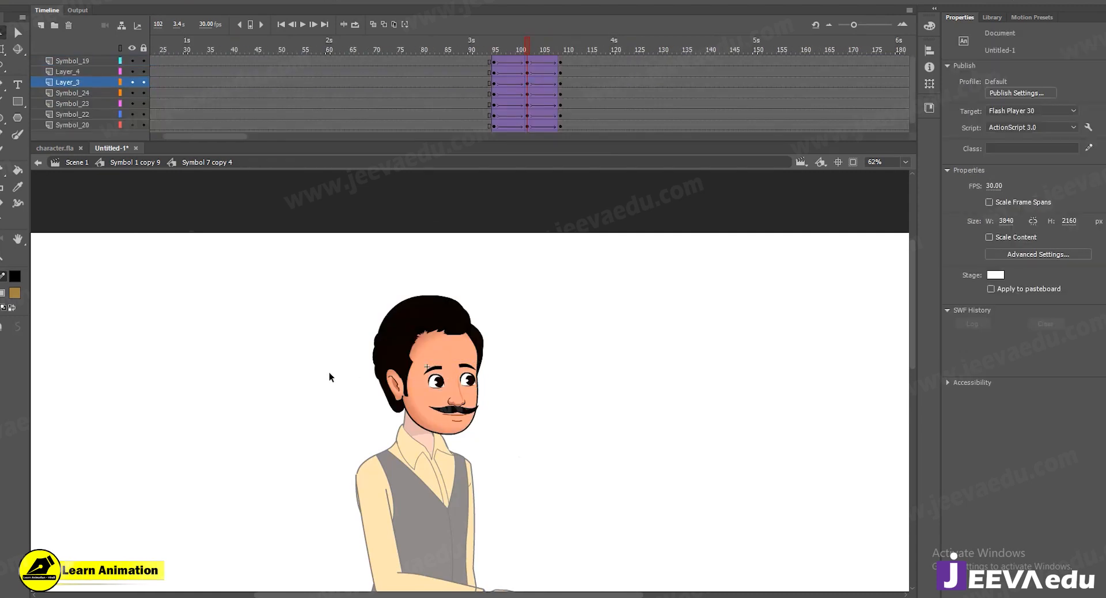
Select both eyes inside Symbol 10 and check their looping settings
{"action": "double_click", "coordinate": [471, 385]}
{"action": "left_click", "coordinate": [438, 378]}
{"action": "left_click_drag", "start_coordinate": [414, 354], "coordinate": [503, 417]}
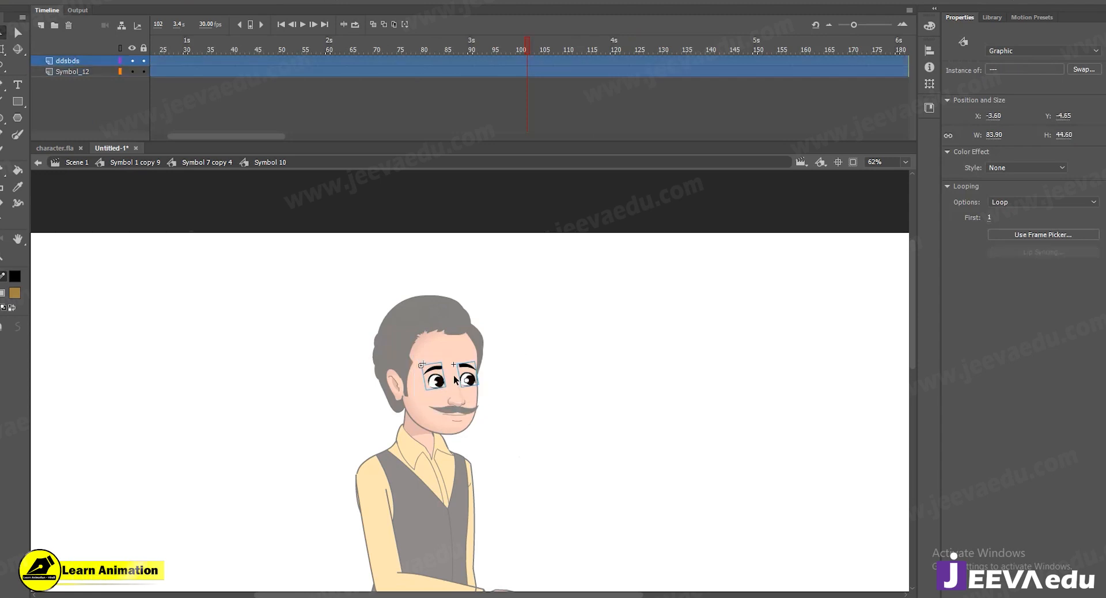
{"action": "left_click_drag", "start_coordinate": [409, 350], "coordinate": [554, 427]}
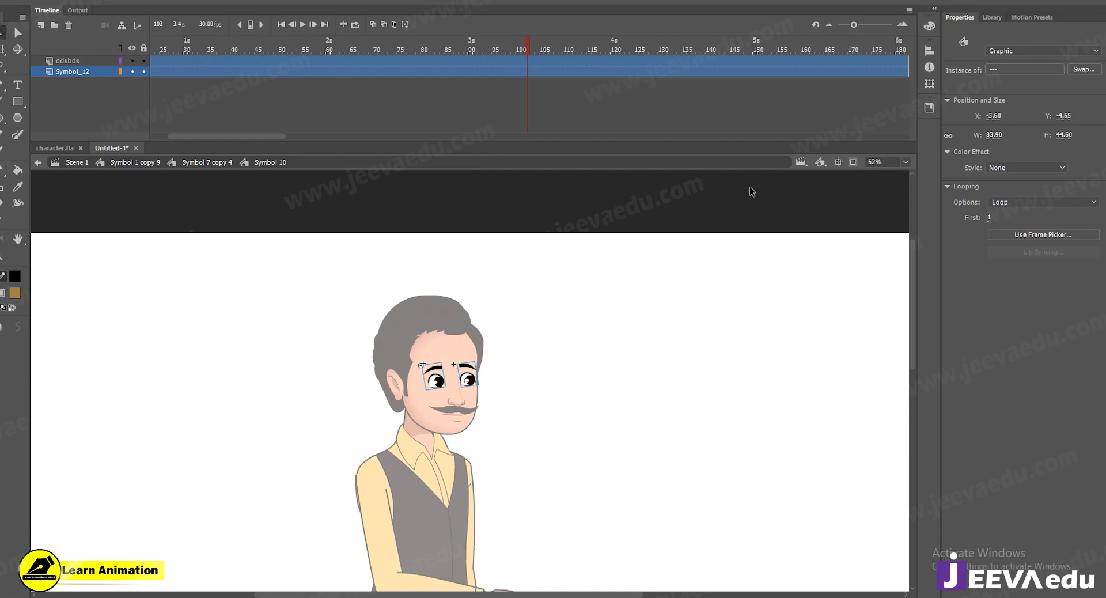
{"action": "double_click", "coordinate": [316, 303]}
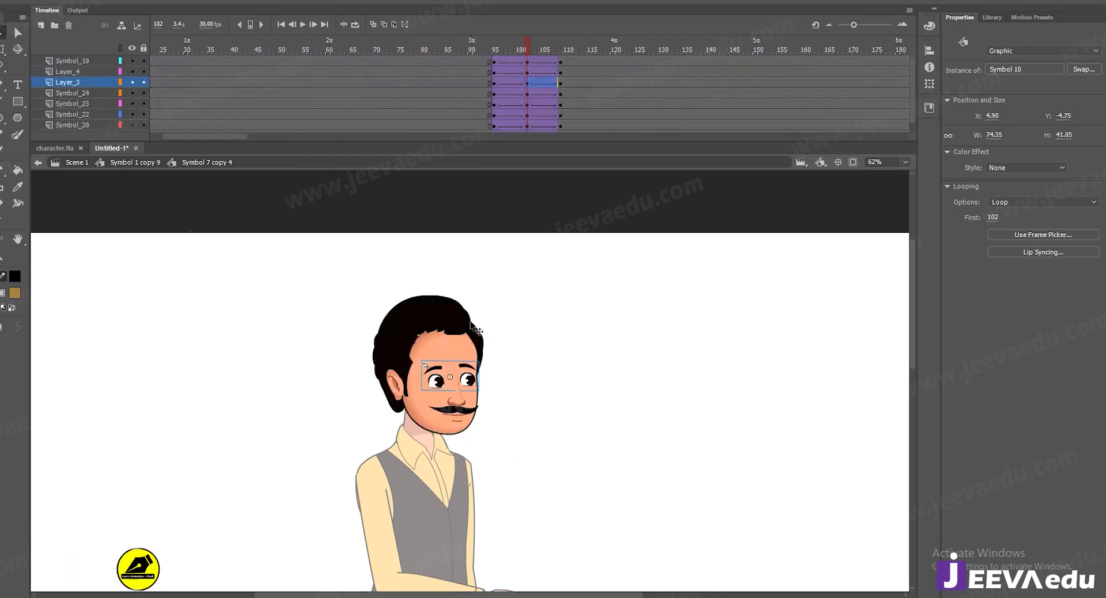
Return to the character's symbol with the figure in view and play back the whole animation
{"action": "left_click", "coordinate": [152, 163]}
{"action": "key", "text": "z"}
{"action": "left_click", "coordinate": [497, 382], "text": "alt"}
{"action": "left_click_drag", "start_coordinate": [532, 44], "coordinate": [461, 53]}
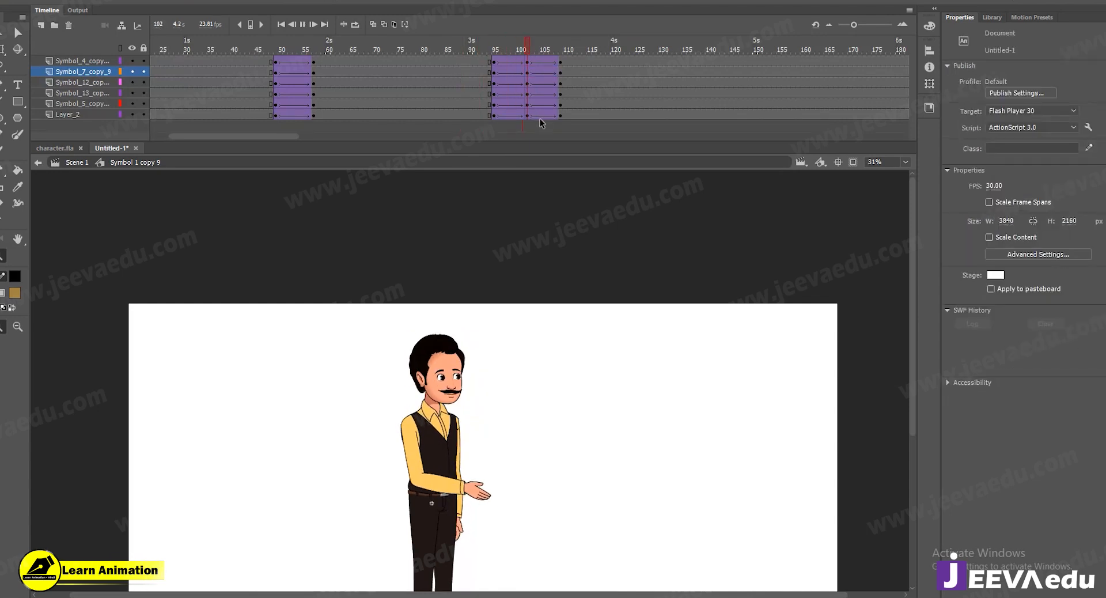
{"action": "key", "text": "Return"}
{"action": "left_click_drag", "start_coordinate": [571, 49], "coordinate": [151, 48]}
{"action": "key", "text": "Return"}
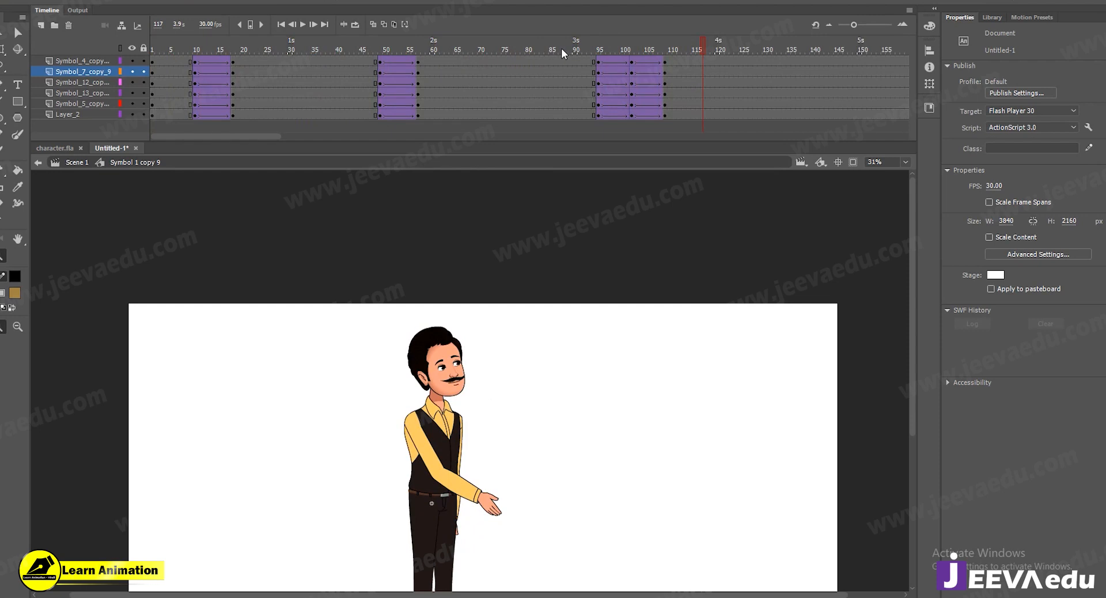
{"action": "left_click_drag", "start_coordinate": [700, 50], "coordinate": [498, 69]}
{"action": "key", "text": "Return"}
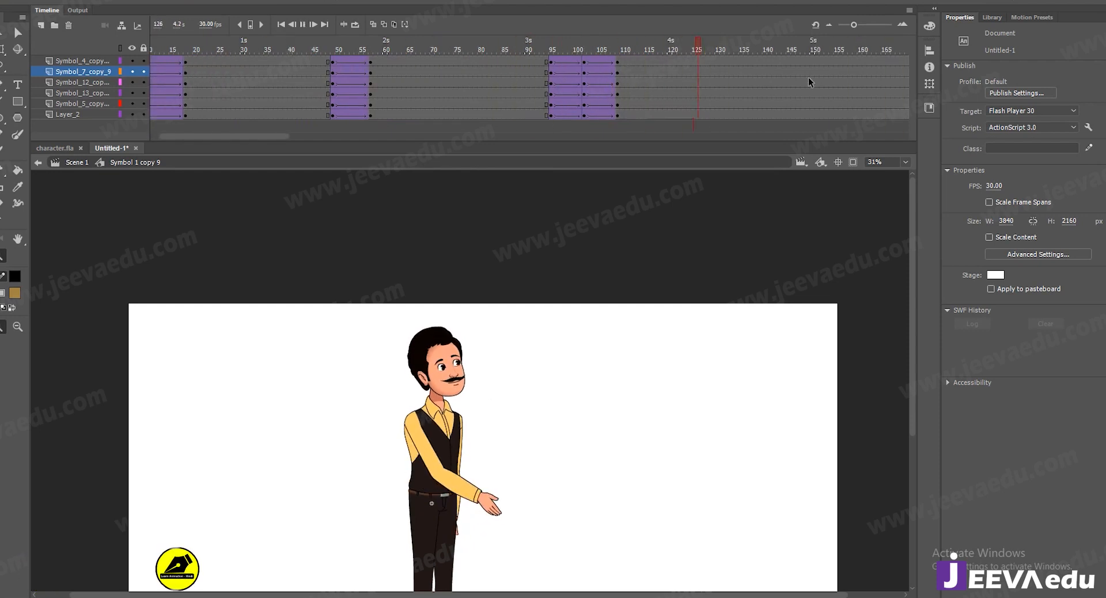
Insert keyframes on all layers at frames 147 and 155 and join them with classic tweens eased at 100
{"action": "left_click_drag", "start_coordinate": [795, 62], "coordinate": [794, 108]}
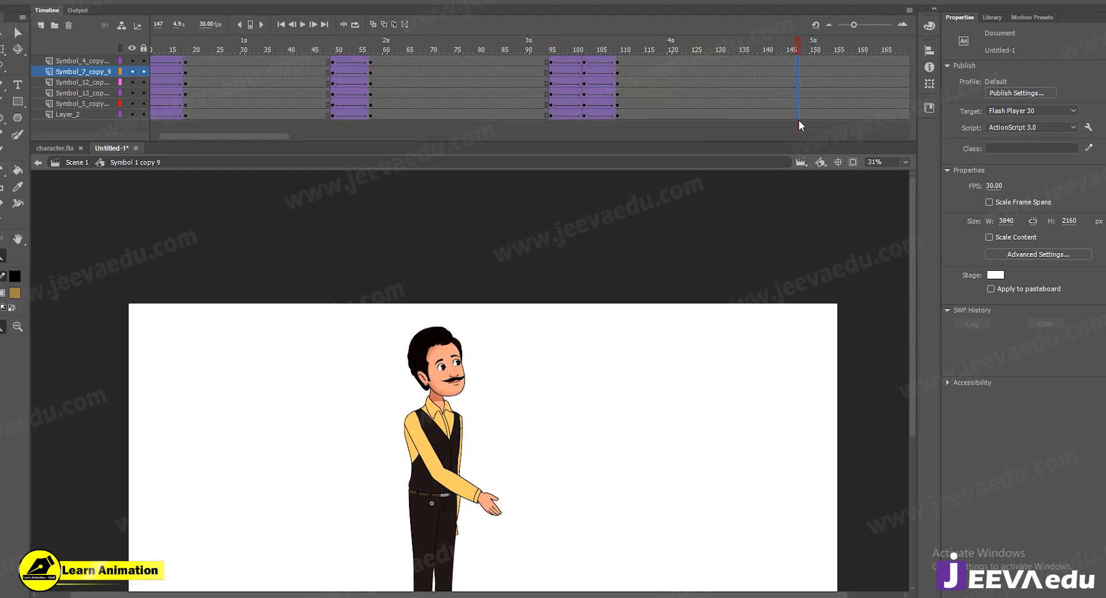
{"action": "key", "text": "F6"}
{"action": "left_click_drag", "start_coordinate": [800, 46], "coordinate": [723, 61]}
{"action": "right_click", "coordinate": [722, 57]}
{"action": "left_click", "coordinate": [750, 91]}
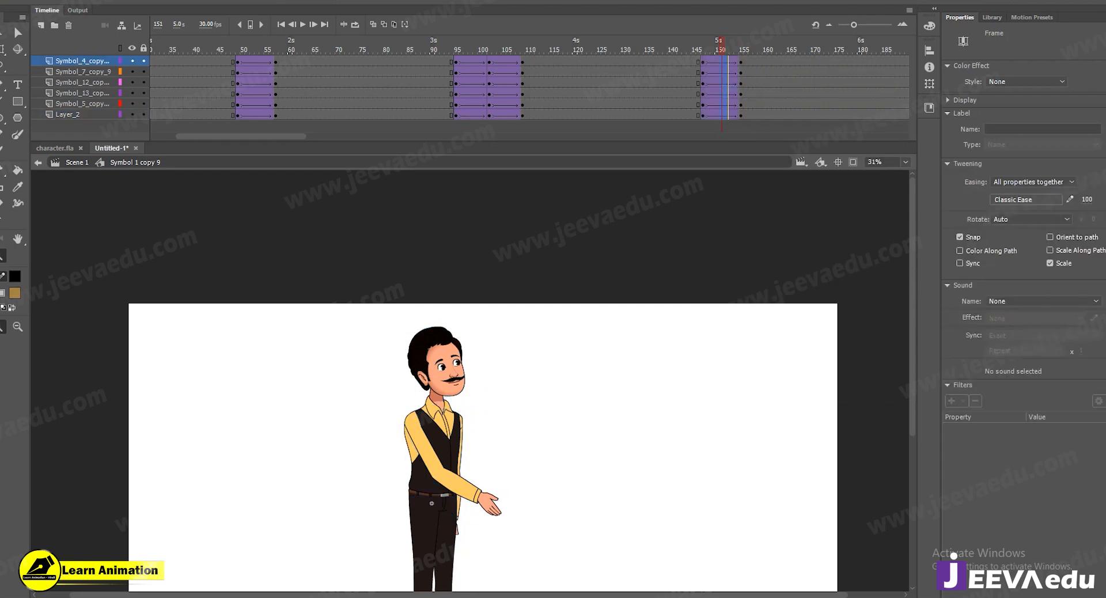
At frame 155, tilt the head, torso and both arms slightly backward together, leaving the head selected
{"action": "left_click", "coordinate": [742, 61]}
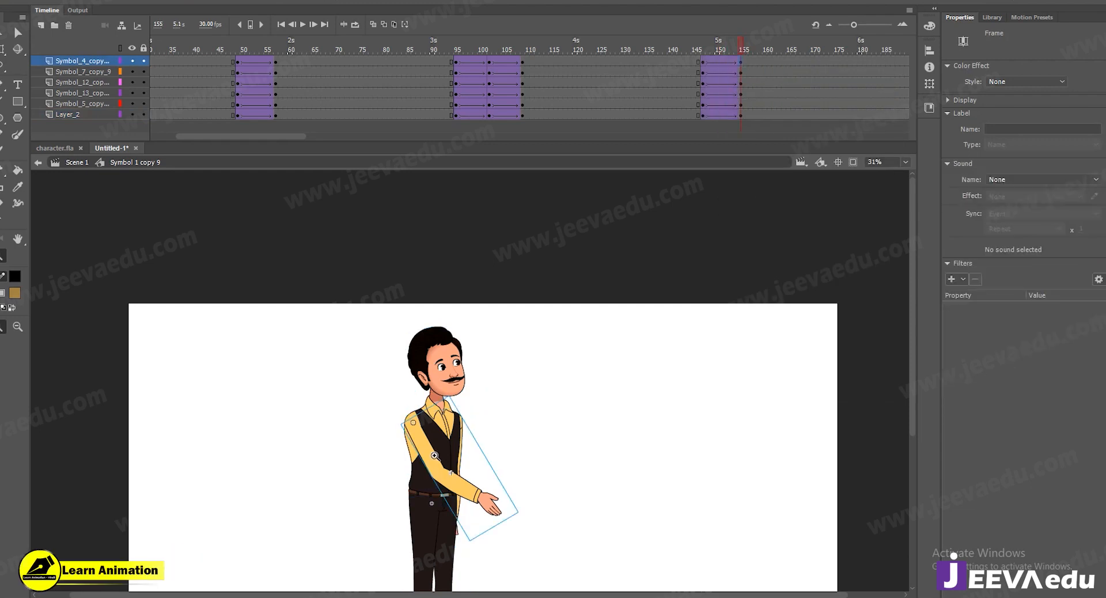
{"action": "left_click", "coordinate": [441, 354], "text": "shift"}
{"action": "left_click", "coordinate": [440, 457], "text": "shift"}
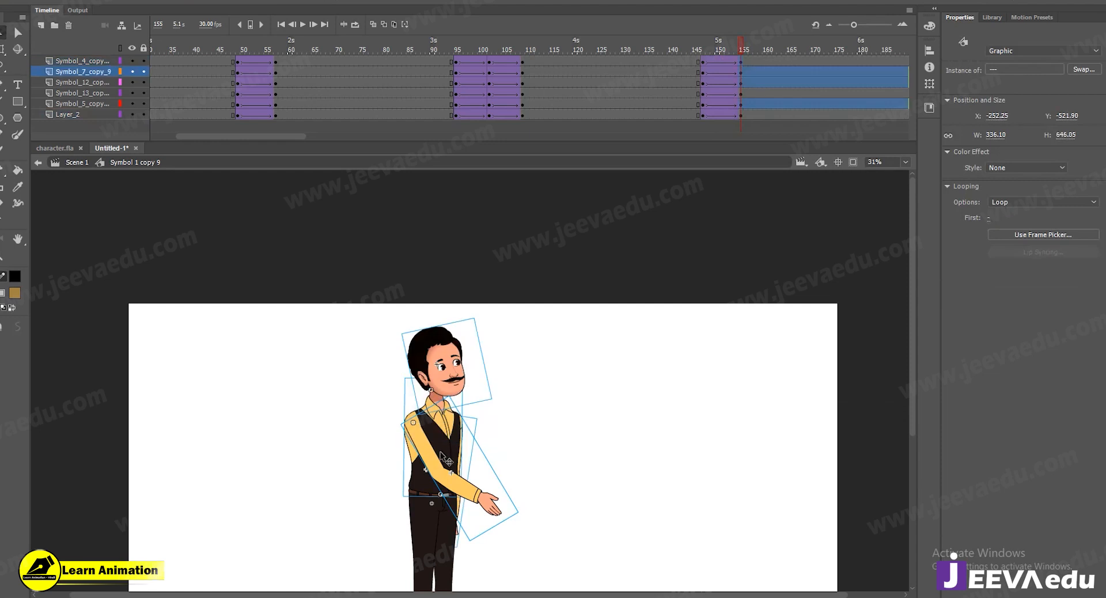
{"action": "key", "text": "q"}
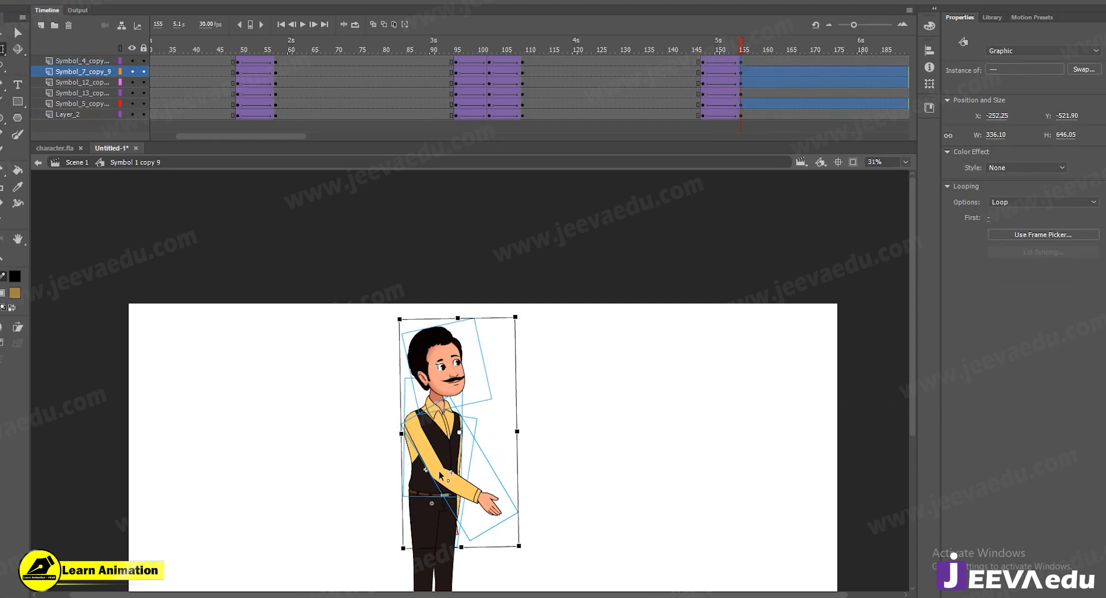
{"action": "left_click_drag", "start_coordinate": [512, 308], "coordinate": [472, 321]}
{"action": "left_click", "coordinate": [521, 317]}
{"action": "left_click", "coordinate": [439, 355]}
Swing the raised near arm down beside the body, angle the far arm slightly outward, and compare the pose with frame 147
{"action": "left_click", "coordinate": [465, 489]}
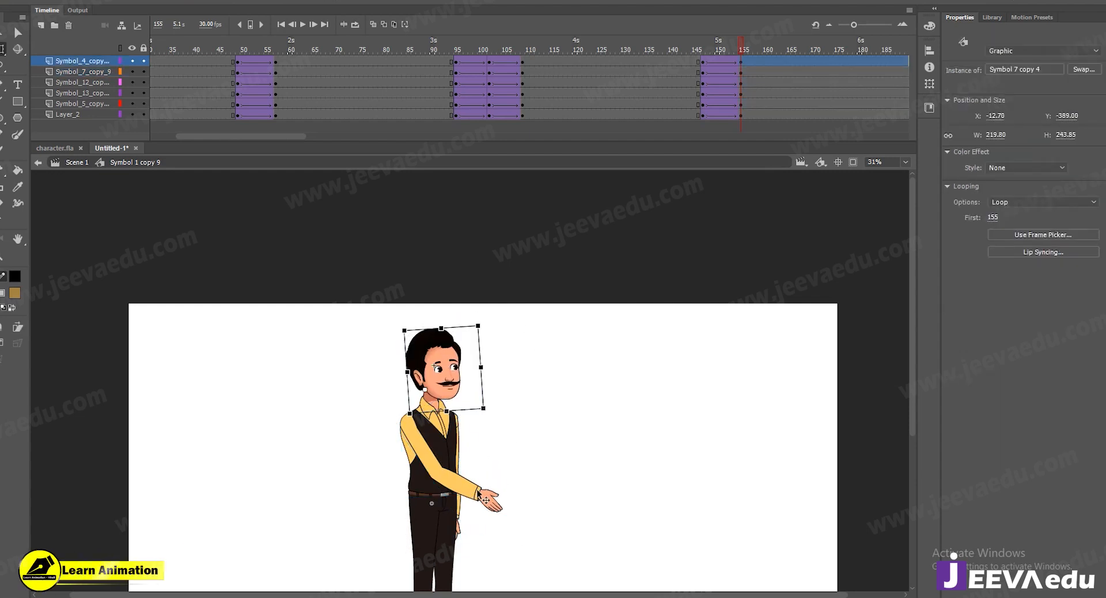
{"action": "left_click_drag", "start_coordinate": [526, 510], "coordinate": [459, 554]}
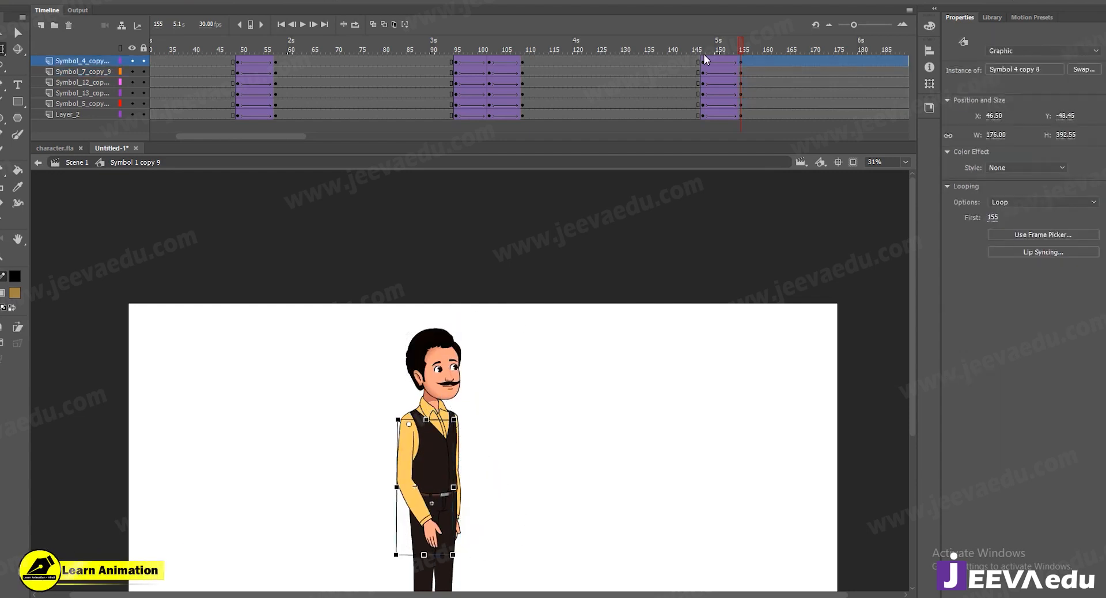
{"action": "left_click", "coordinate": [461, 473]}
{"action": "left_click_drag", "start_coordinate": [473, 554], "coordinate": [477, 557]}
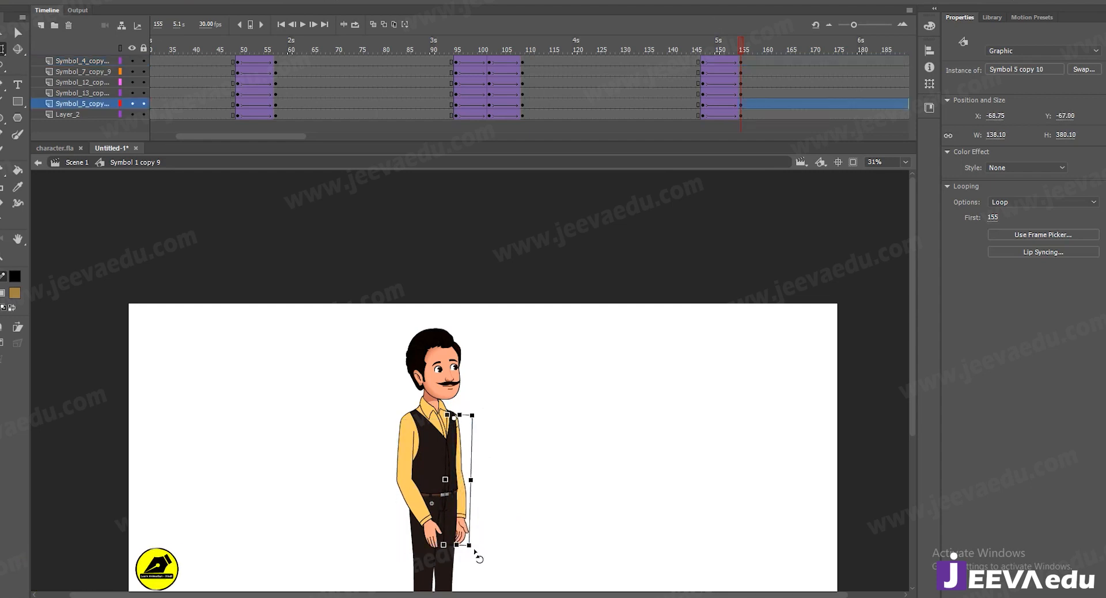
{"action": "left_click", "coordinate": [417, 501]}
{"action": "left_click", "coordinate": [703, 61]}
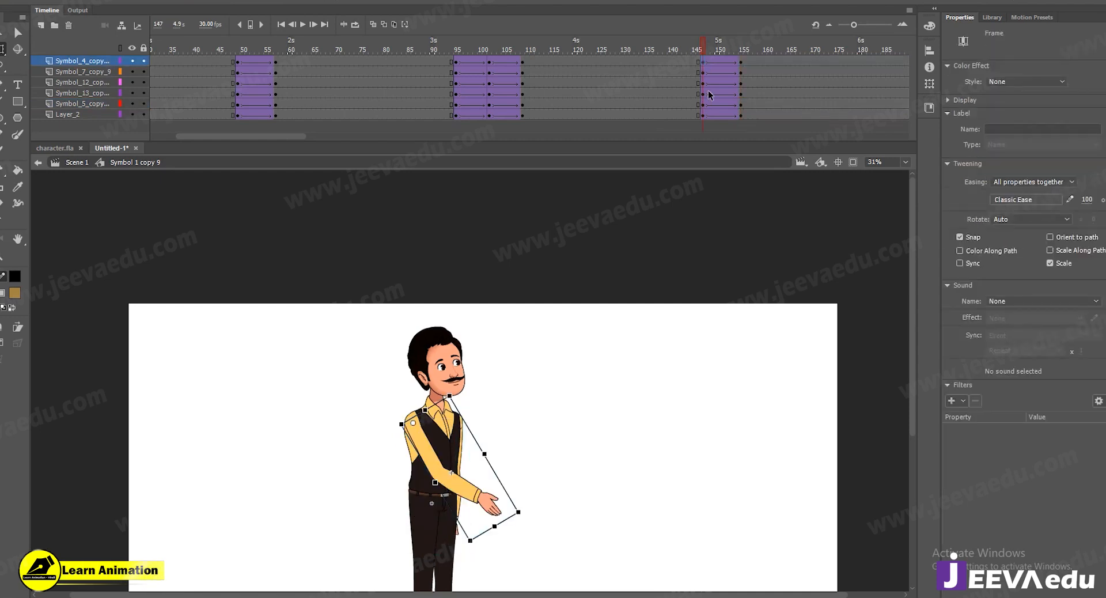
{"action": "left_click", "coordinate": [741, 61]}
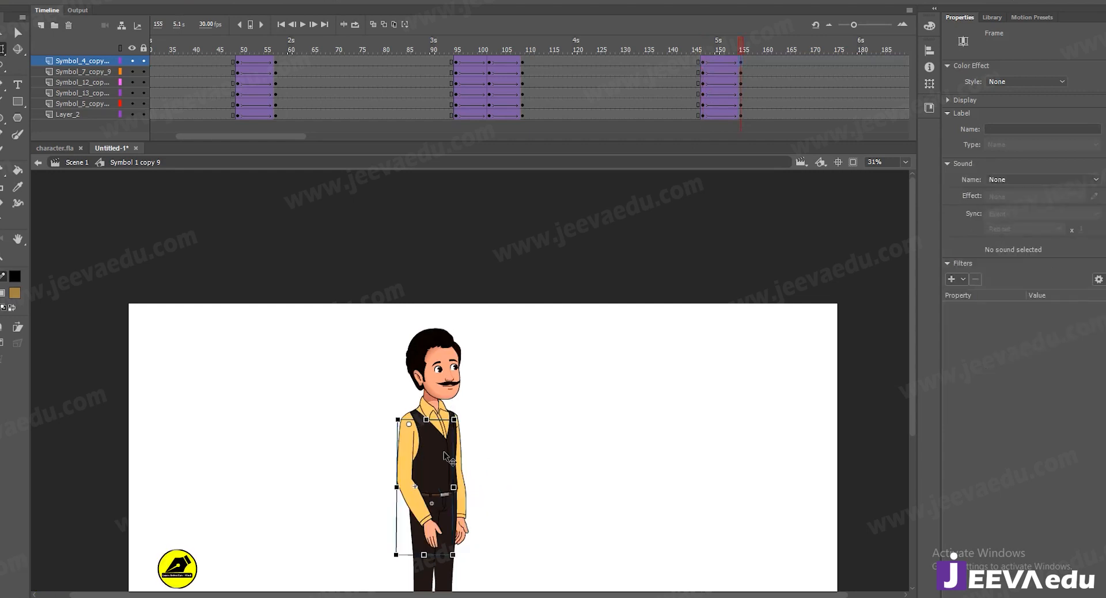
Inside the near arm's symbol, insert keyframes on the Symbol_14 forearm layer at frames 147 and 155
{"action": "double_click", "coordinate": [416, 493]}
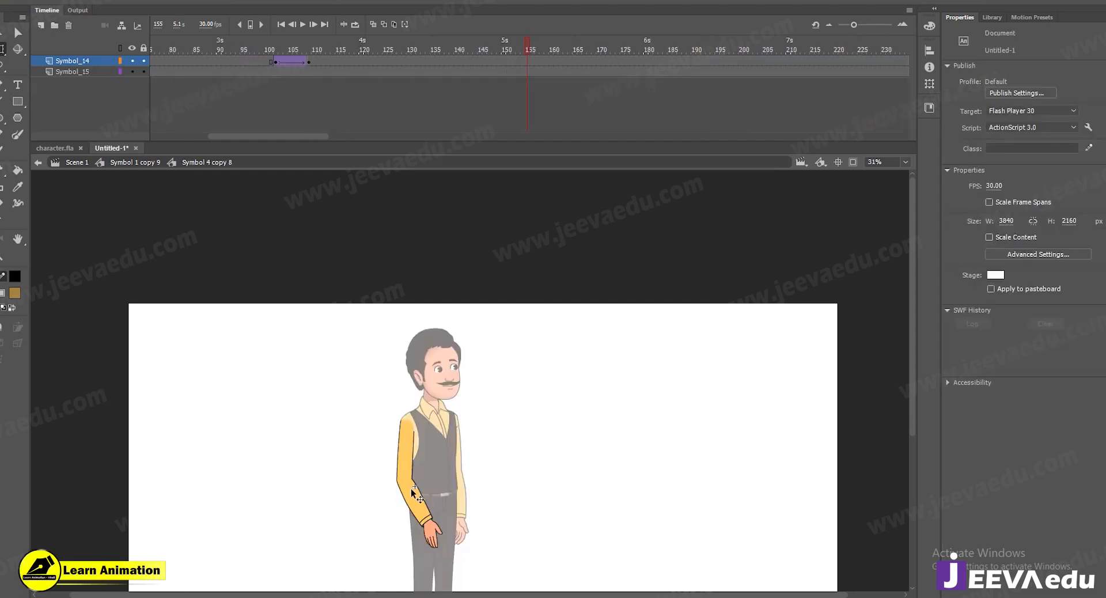
{"action": "left_click", "coordinate": [528, 63]}
{"action": "key", "text": "F6"}
{"action": "left_click", "coordinate": [485, 62]}
{"action": "left_click", "coordinate": [490, 61]}
{"action": "key", "text": "F6"}
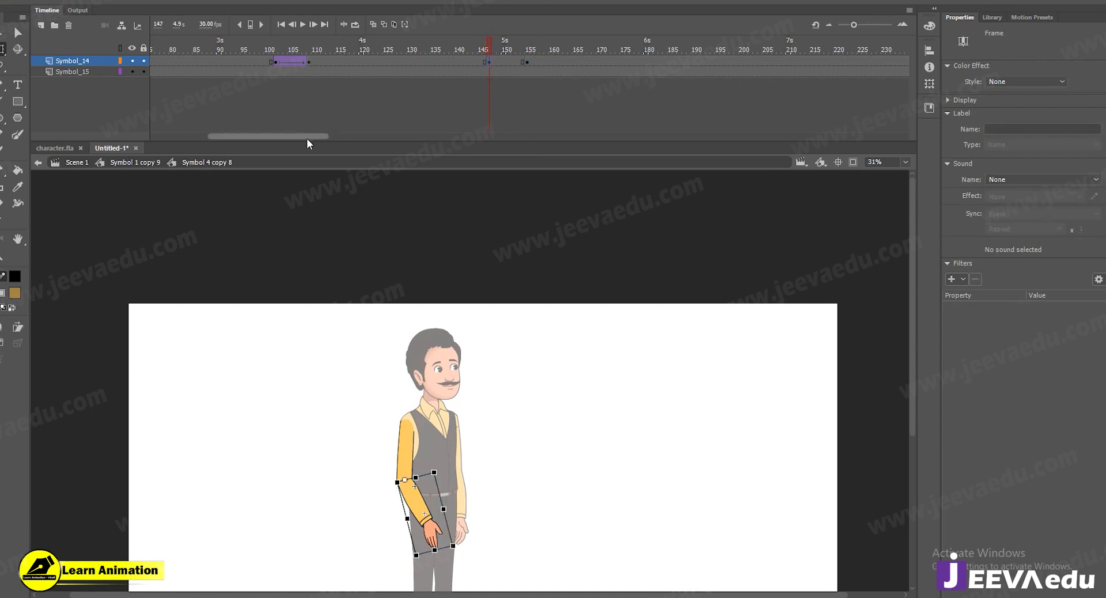
{"action": "mouse_move", "coordinate": [307, 139]}
{"action": "left_mouse_down"}
{"action": "mouse_move", "coordinate": [241, 131]}
{"action": "mouse_move", "coordinate": [297, 133]}
{"action": "left_mouse_up"}
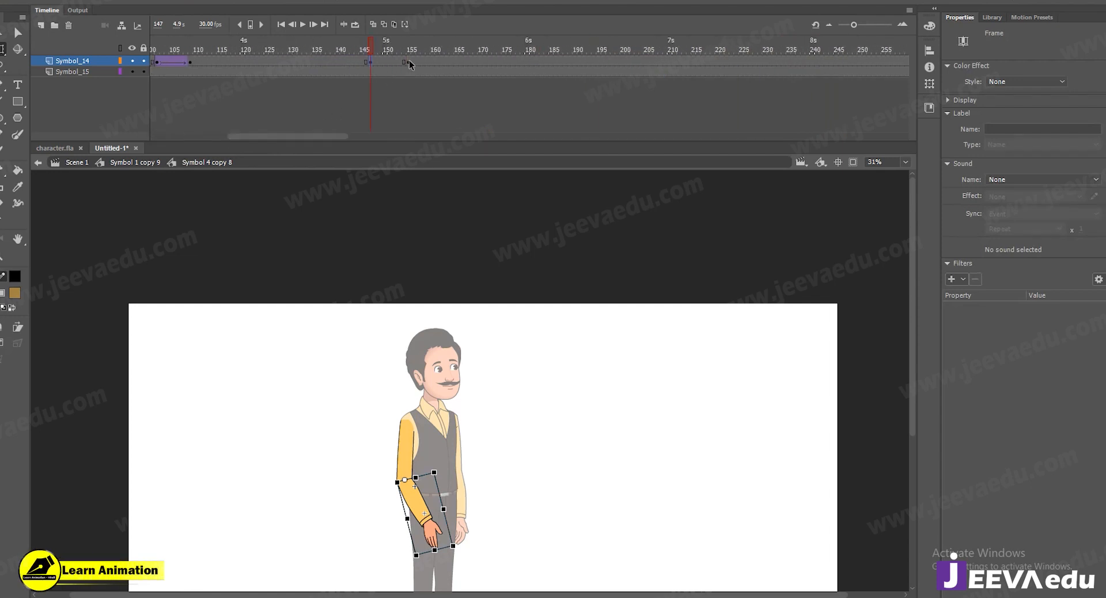
Rotate the forearm to hang straight down at the frame 155 keyframe and add a classic tween eased at 100
{"action": "left_click", "coordinate": [436, 506], "text": "ctrl"}
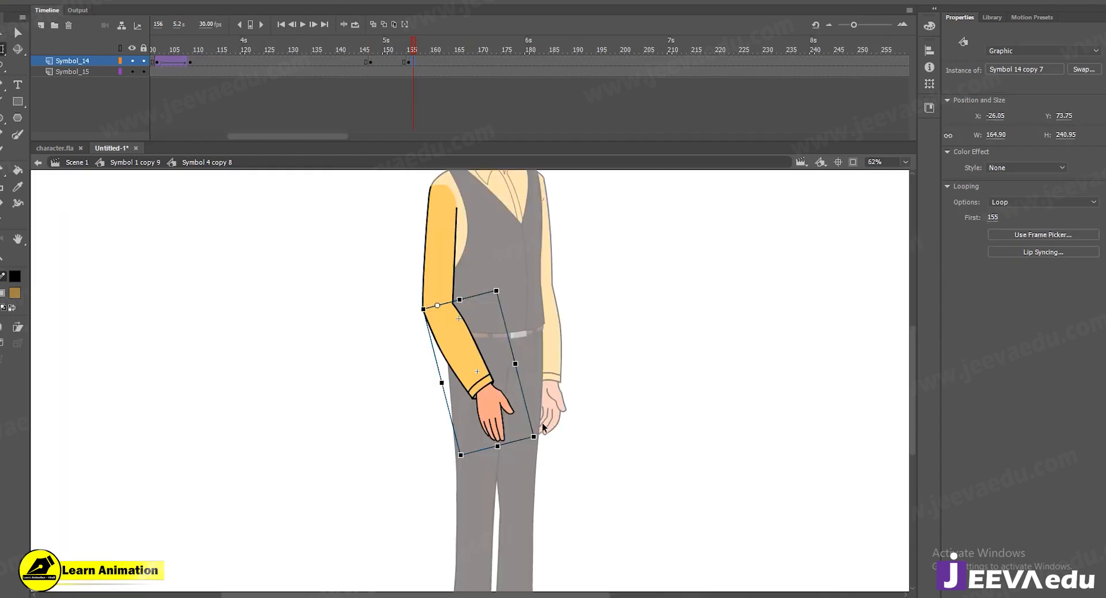
{"action": "left_click_drag", "start_coordinate": [541, 433], "coordinate": [465, 468]}
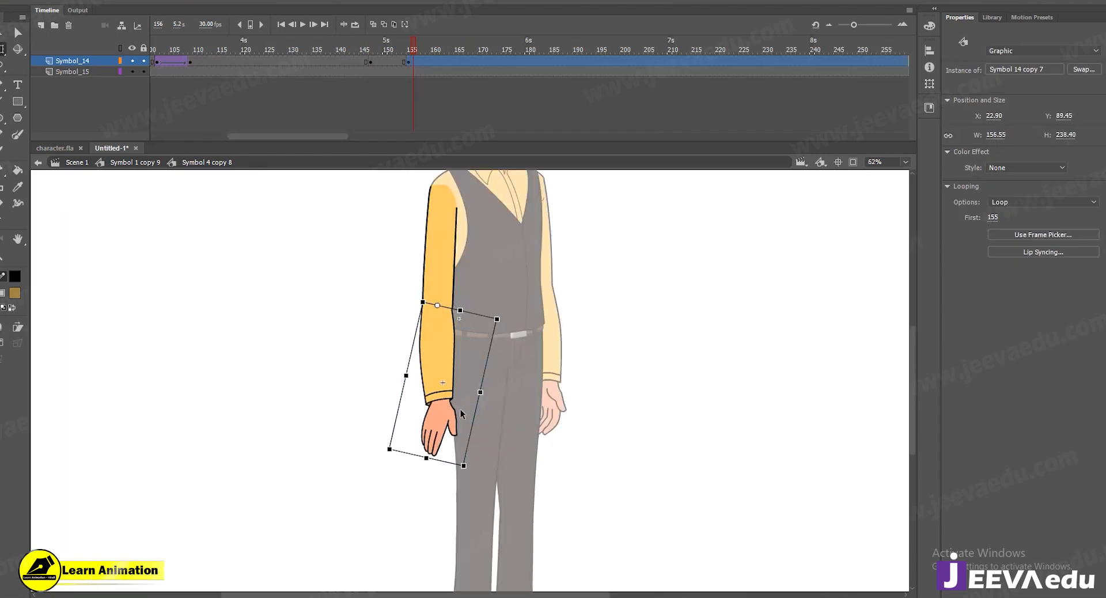
{"action": "right_click", "coordinate": [396, 58]}
{"action": "left_click", "coordinate": [475, 91]}
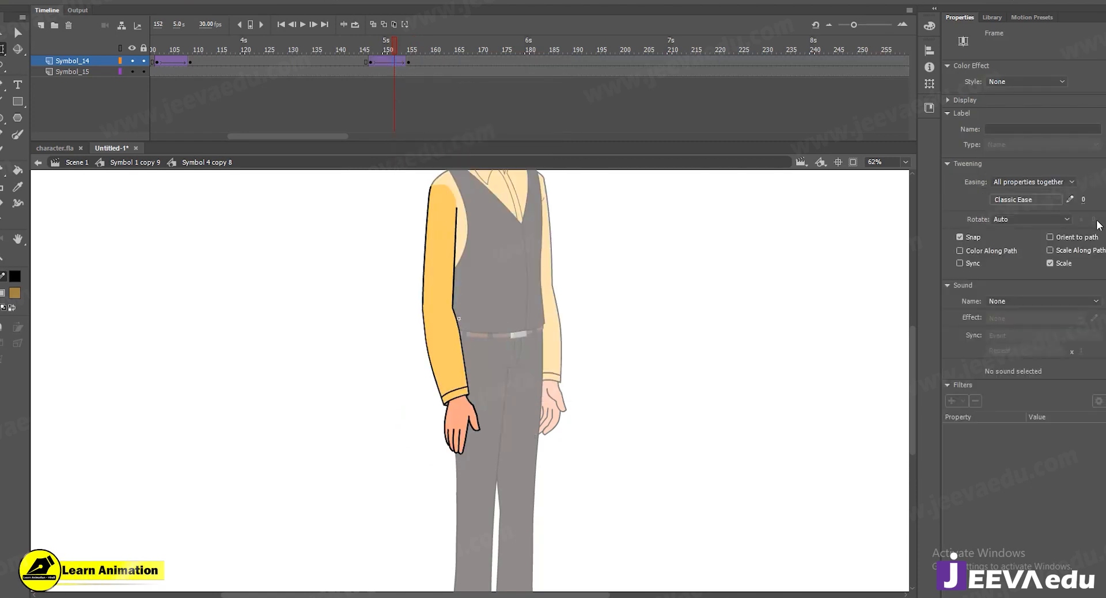
{"action": "left_click_drag", "start_coordinate": [1086, 199], "coordinate": [1101, 154]}
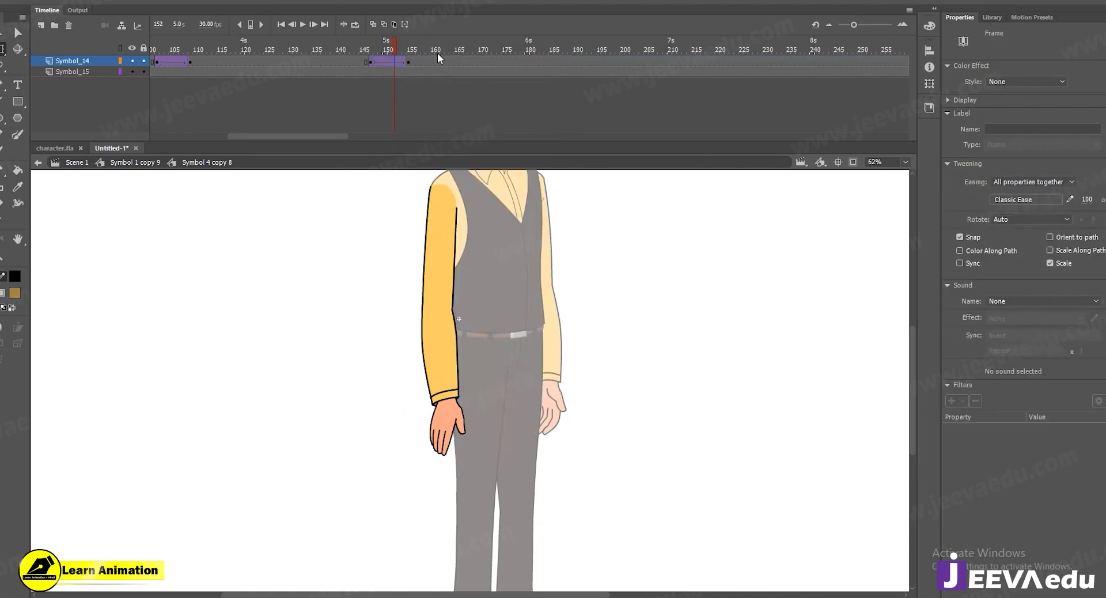
Inside the forearm's symbol, insert hand keyframes on Layer_2 at frames 147 and 155 and join them with a classic tween eased at 100
{"action": "left_click", "coordinate": [409, 61]}
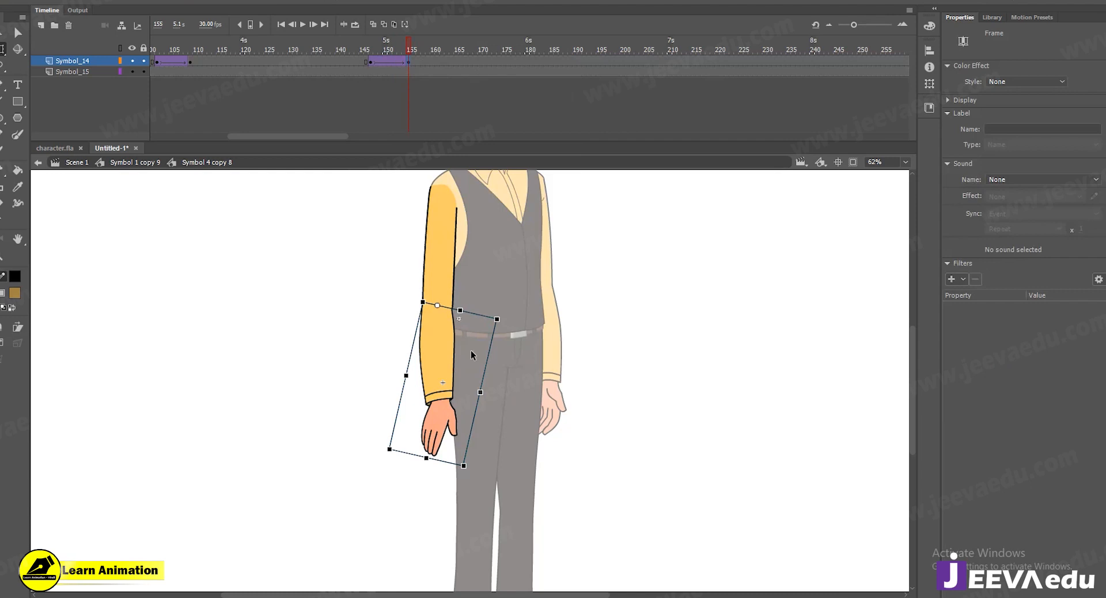
{"action": "left_click", "coordinate": [441, 413]}
{"action": "double_click", "coordinate": [441, 413]}
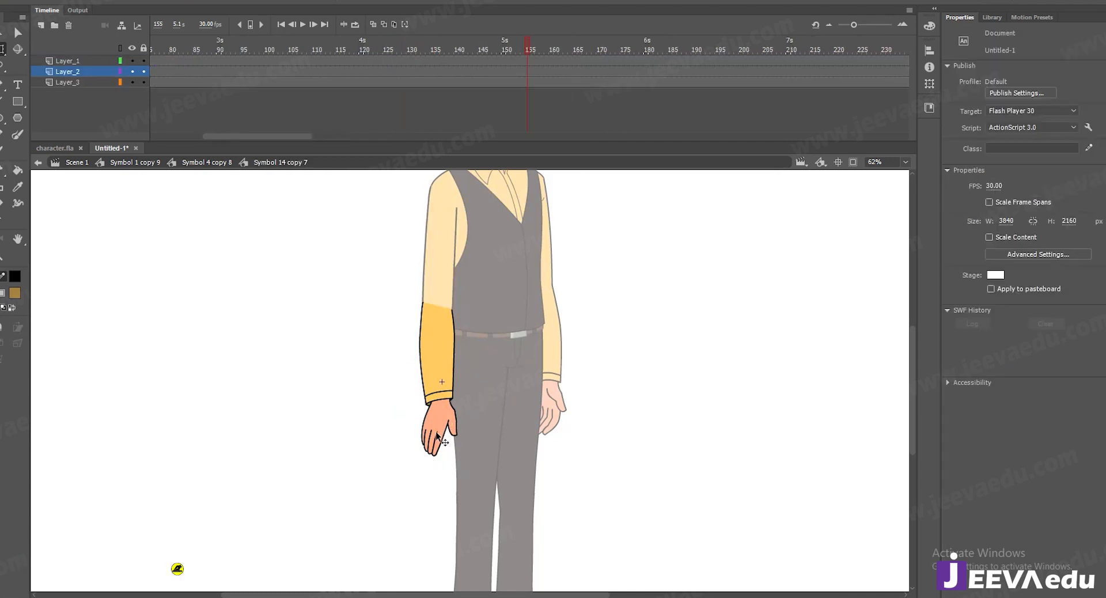
{"action": "left_click", "coordinate": [527, 71]}
{"action": "left_click", "coordinate": [481, 73]}
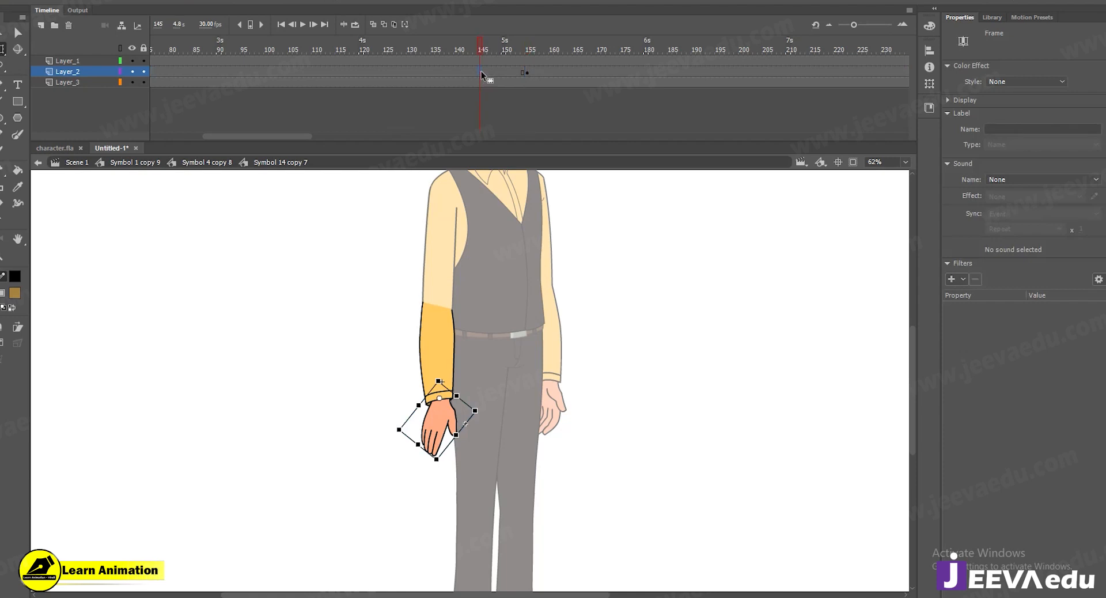
{"action": "left_click", "coordinate": [483, 71]}
{"action": "left_click", "coordinate": [491, 71]}
{"action": "right_click", "coordinate": [508, 71]}
{"action": "left_click", "coordinate": [554, 104]}
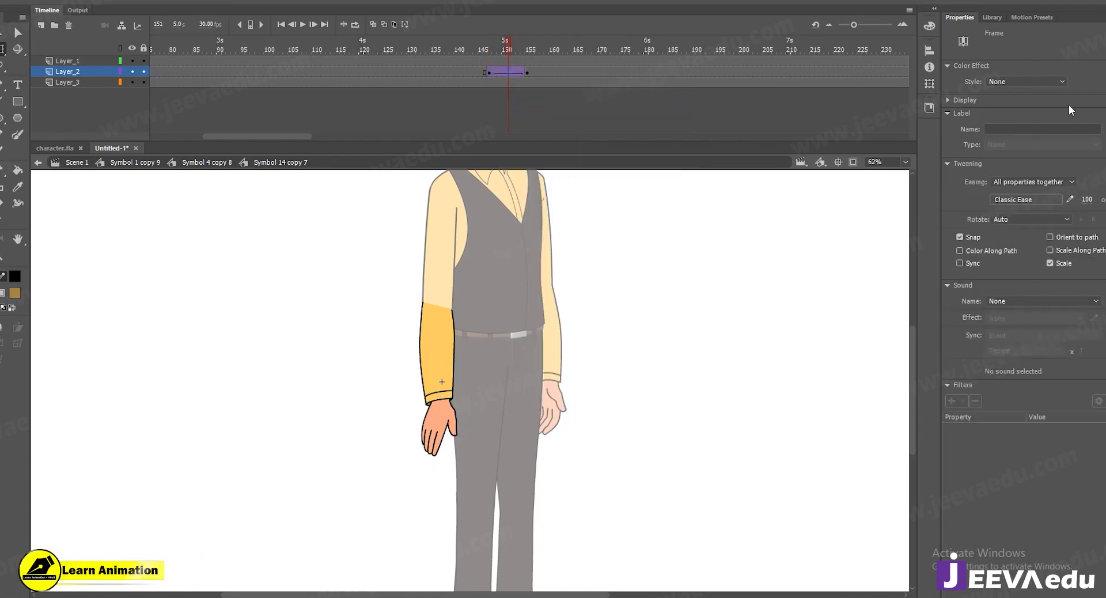
Rotate the hand slightly toward the leg in the end pose, then return to the arm symbol and scrub through the motion
{"action": "left_click", "coordinate": [533, 73]}
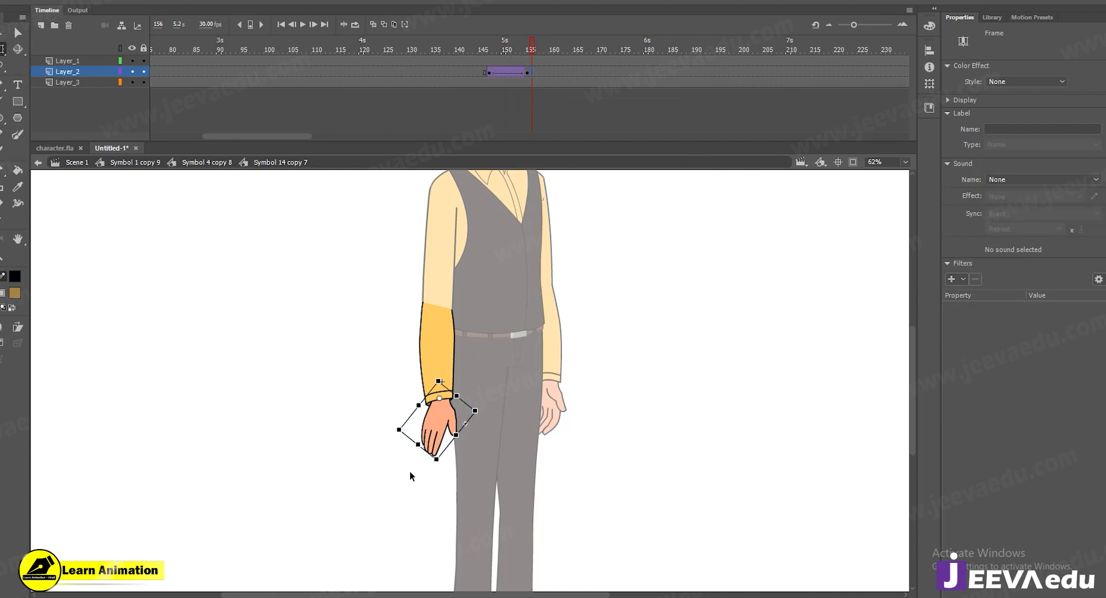
{"action": "left_click_drag", "start_coordinate": [472, 471], "coordinate": [487, 462]}
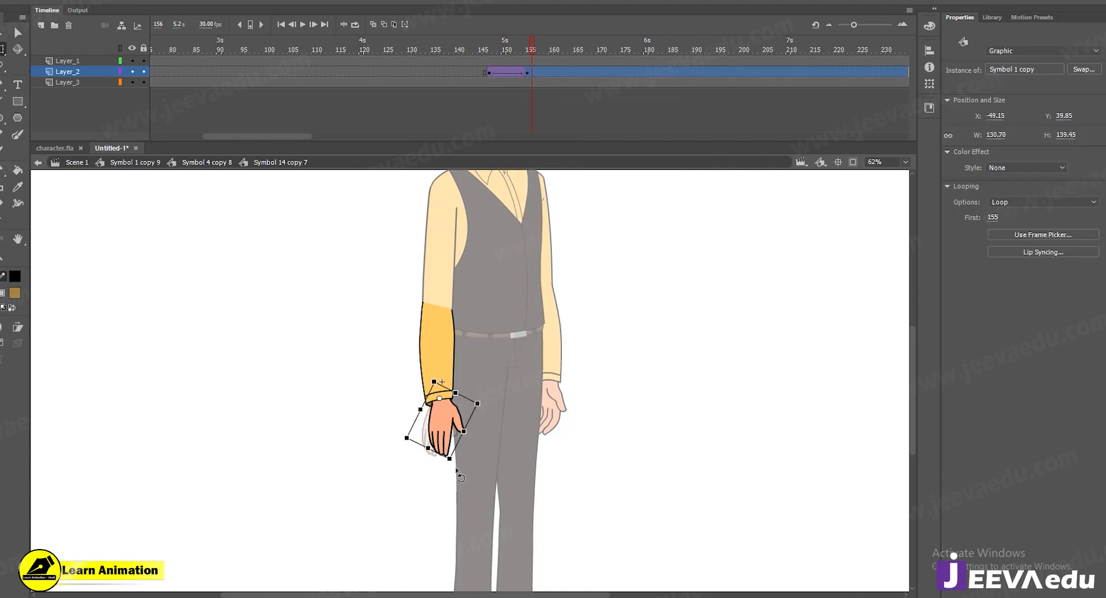
{"action": "double_click", "coordinate": [292, 413]}
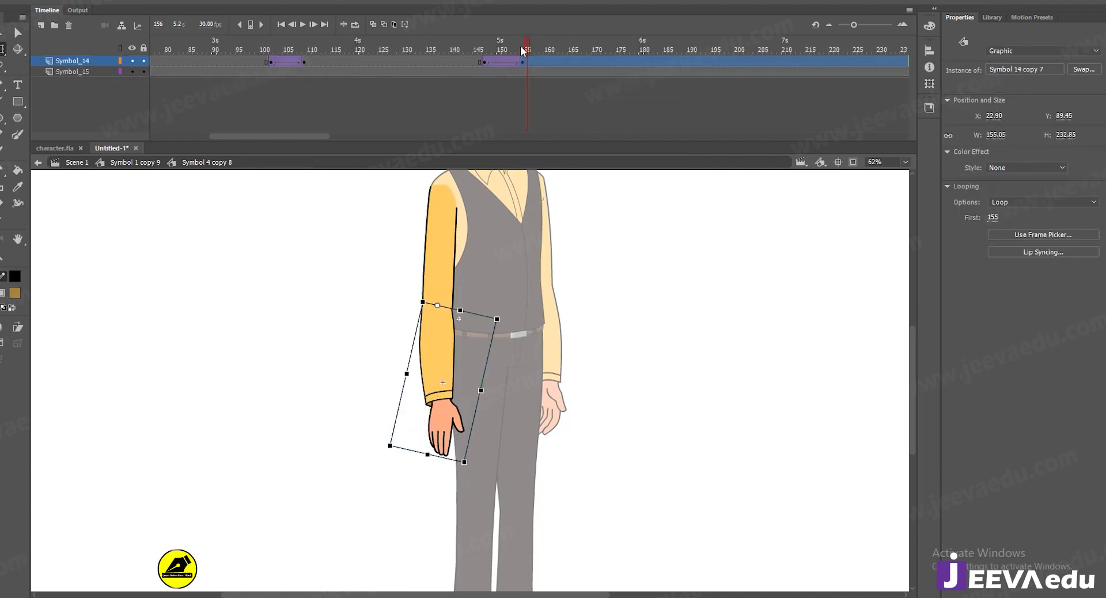
{"action": "left_click", "coordinate": [476, 49]}
{"action": "left_click_drag", "start_coordinate": [503, 53], "coordinate": [540, 58]}
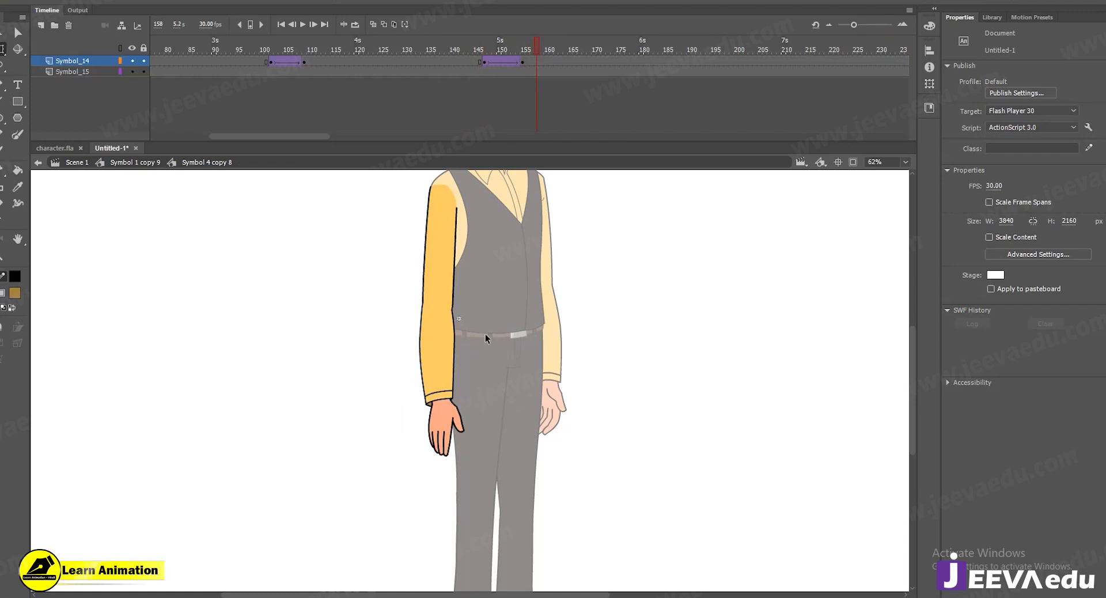
Return to the character's symbol with the whole figure in view and play back the animation from frame 1
{"action": "key", "text": "ctrl+minus"}
{"action": "double_click", "coordinate": [376, 385]}
{"action": "left_click_drag", "start_coordinate": [510, 42], "coordinate": [522, 87]}
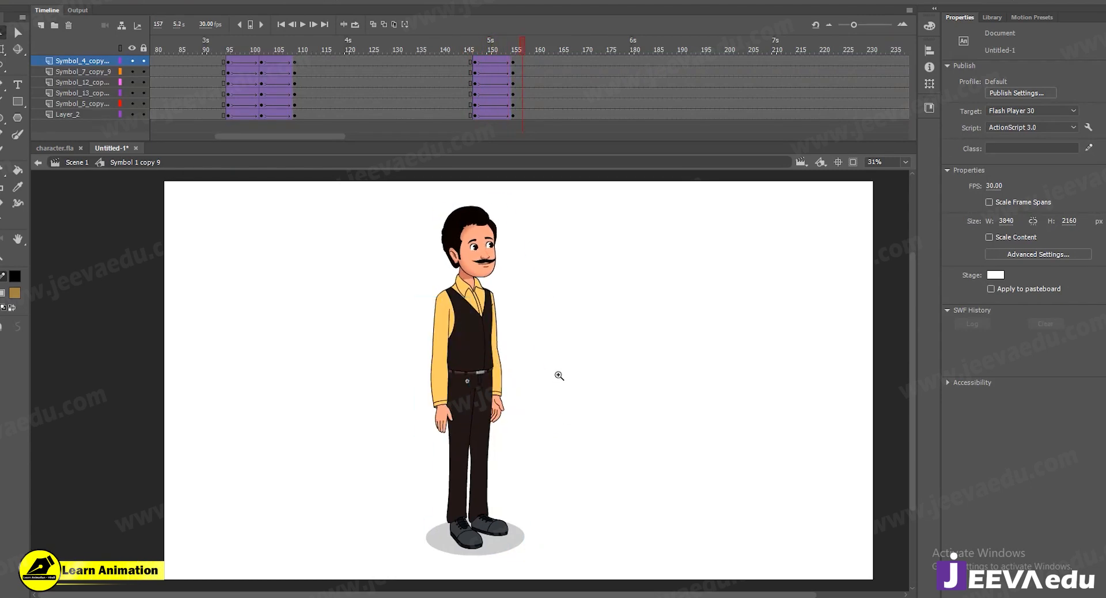
{"action": "left_click", "coordinate": [561, 364], "text": "alt"}
{"action": "left_click_drag", "start_coordinate": [520, 44], "coordinate": [3, 86]}
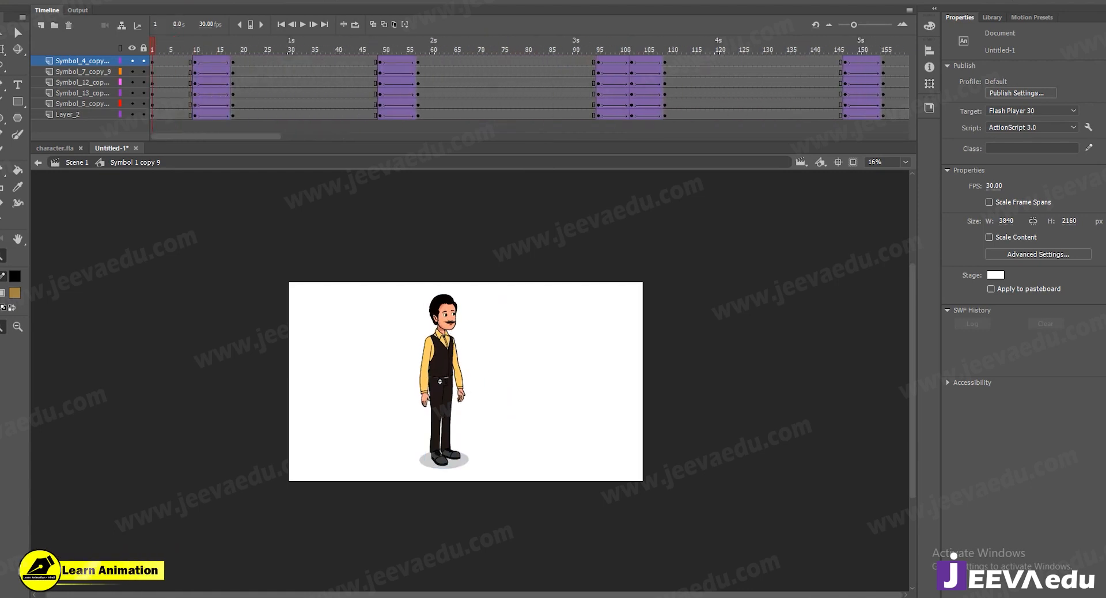
{"action": "key", "text": "Return"}
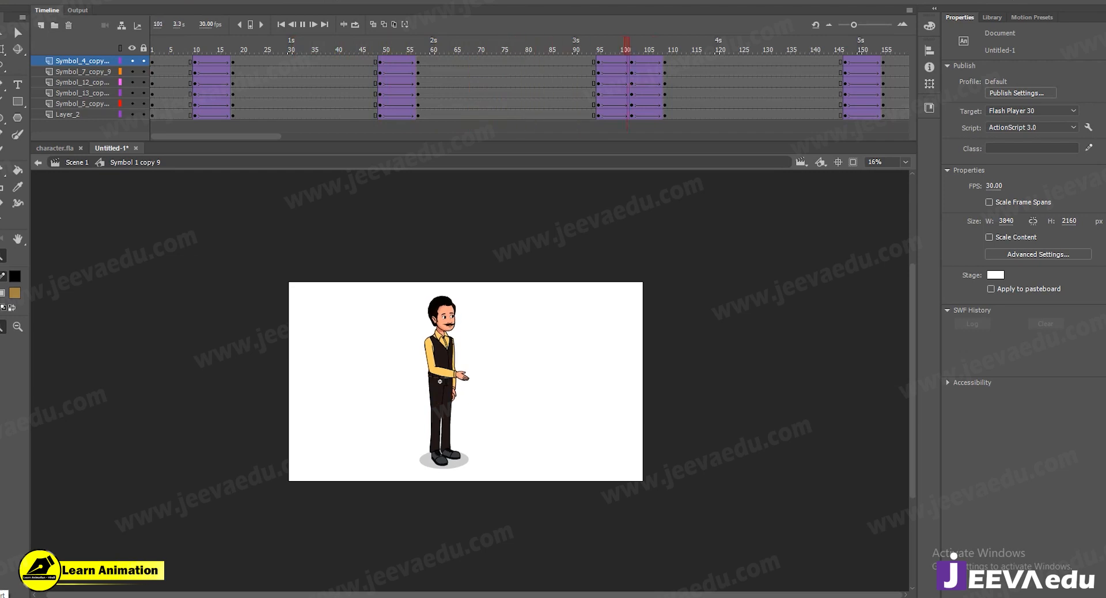
{"action": "key", "text": "Return"}
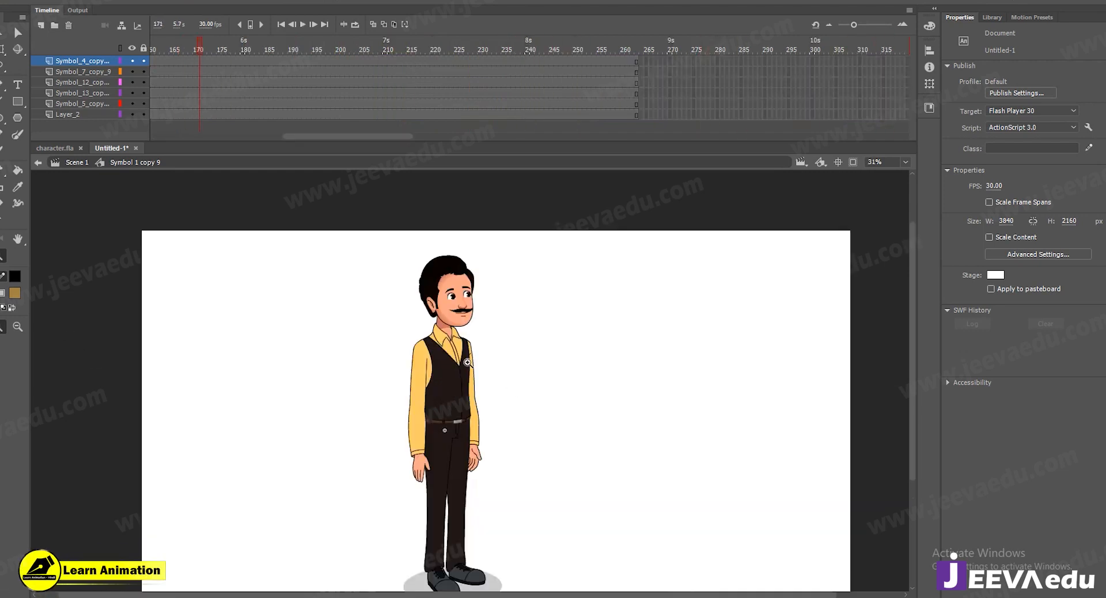
Insert keyframes on all layers at frames 190 and 199 and join them with classic tweens eased at 100
{"action": "left_click", "coordinate": [455, 337]}
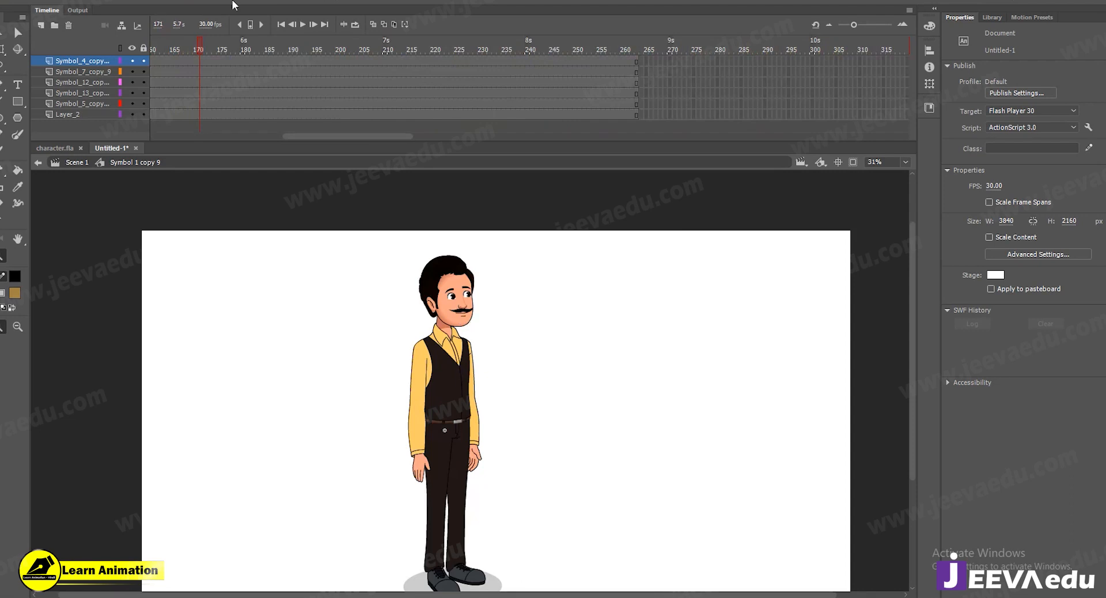
{"action": "left_click_drag", "start_coordinate": [214, 40], "coordinate": [416, 102]}
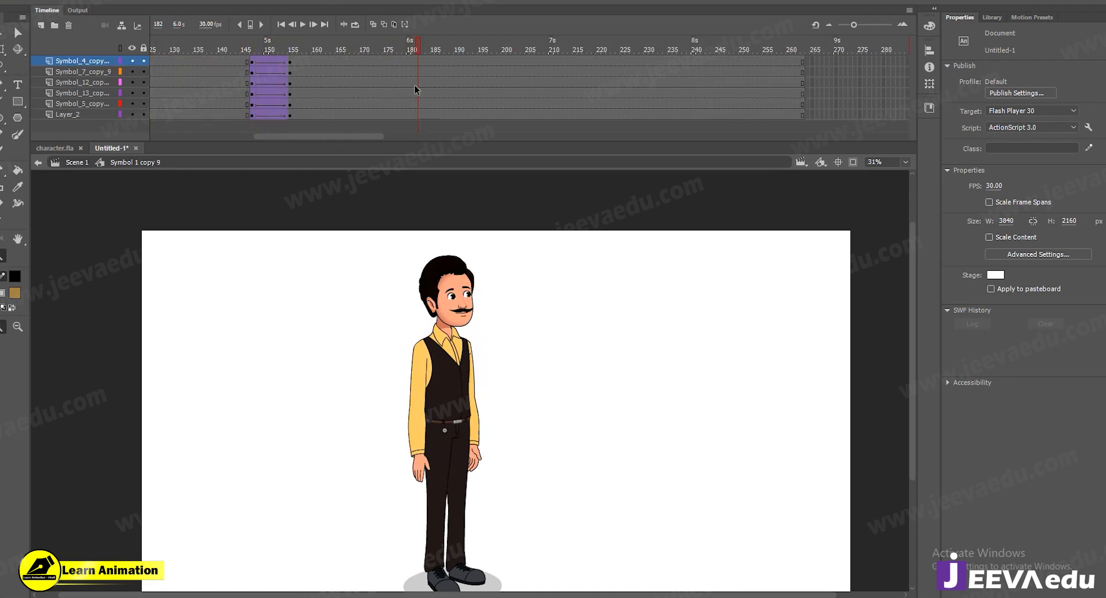
{"action": "left_click_drag", "start_coordinate": [411, 47], "coordinate": [462, 125]}
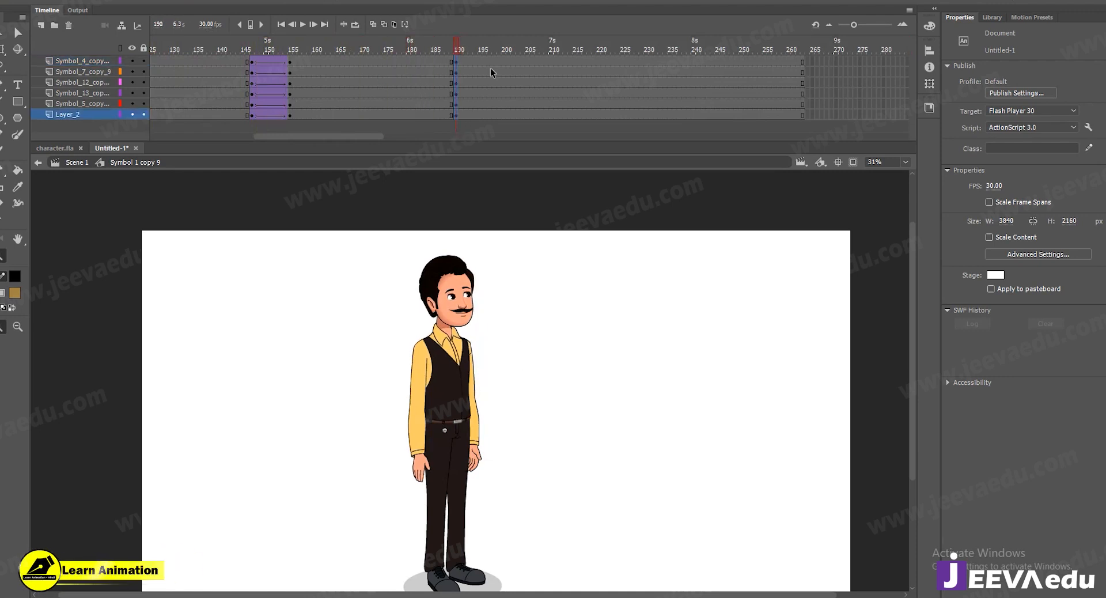
{"action": "key", "text": "F6"}
{"action": "mouse_move", "coordinate": [502, 63]}
{"action": "left_mouse_down"}
{"action": "mouse_move", "coordinate": [506, 130]}
{"action": "mouse_move", "coordinate": [493, 55]}
{"action": "left_mouse_up"}
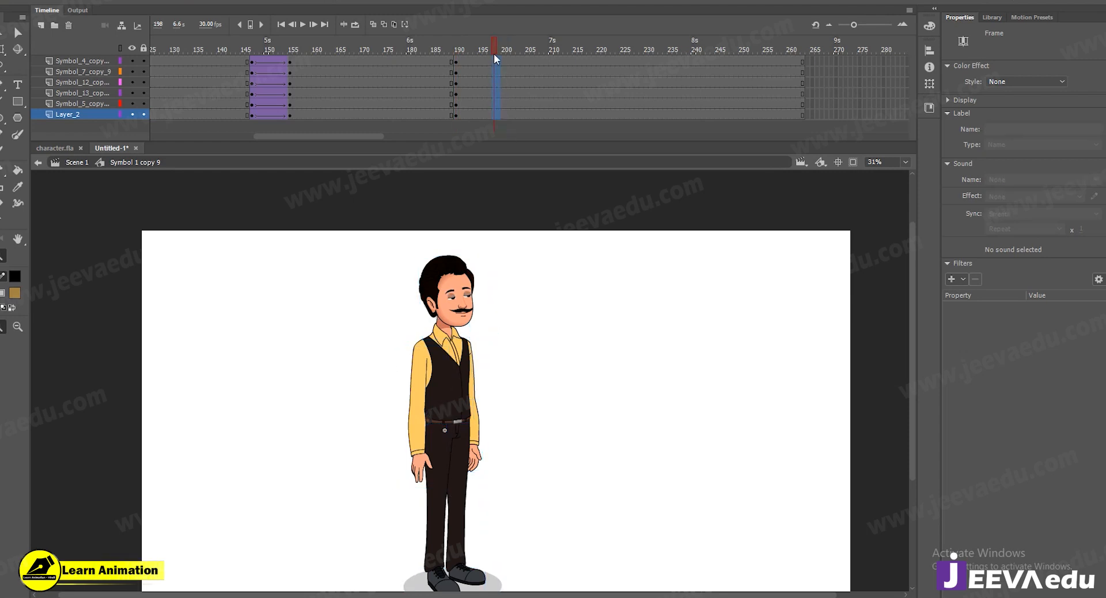
{"action": "key", "text": "F6"}
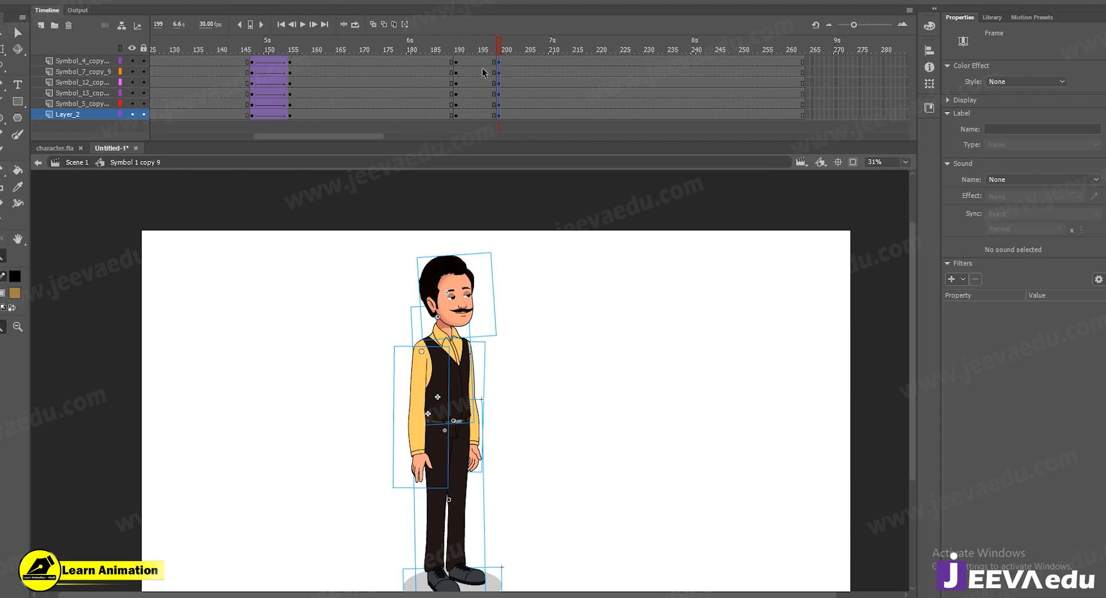
{"action": "left_click", "coordinate": [482, 117]}
{"action": "right_click", "coordinate": [478, 112]}
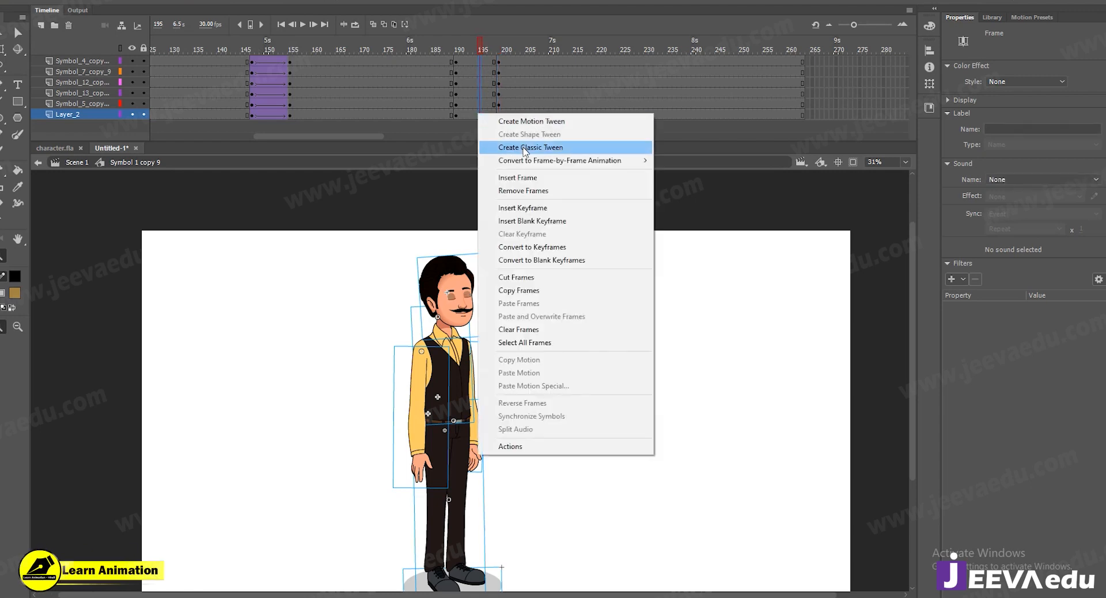
{"action": "left_click", "coordinate": [525, 148]}
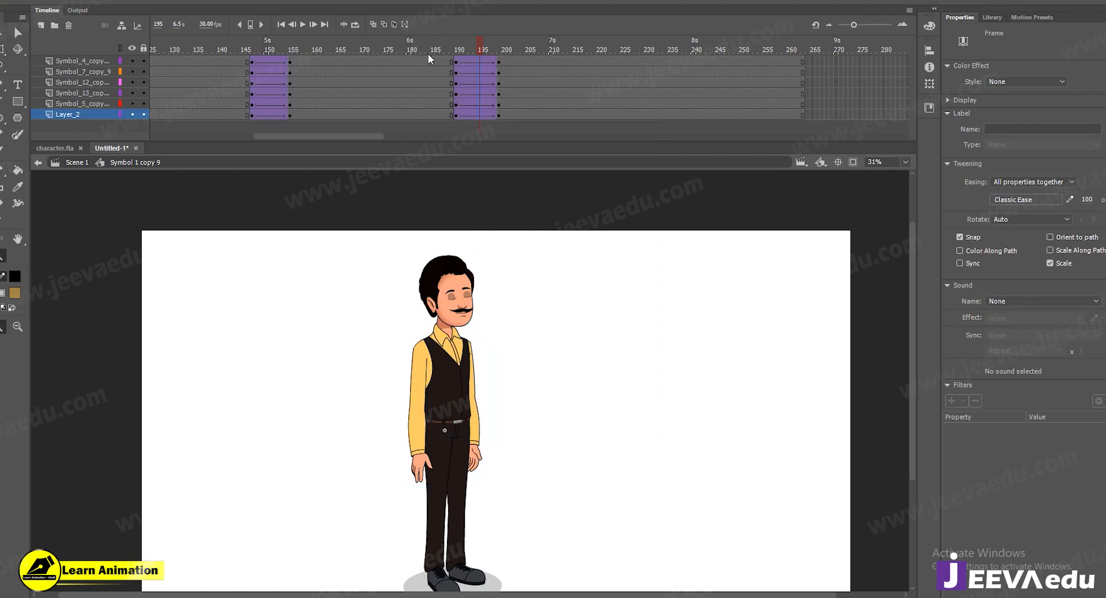
{"action": "left_click", "coordinate": [498, 61]}
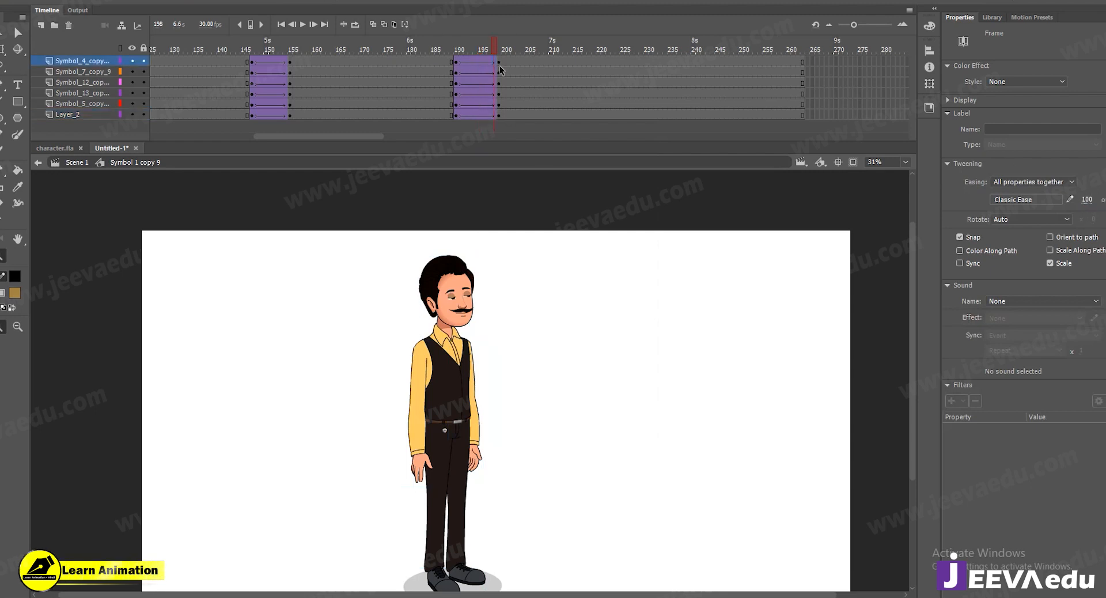
{"action": "left_click", "coordinate": [499, 72]}
{"action": "left_click_drag", "start_coordinate": [360, 243], "coordinate": [511, 348]}
{"action": "key", "text": "q"}
{"action": "left_click_drag", "start_coordinate": [369, 255], "coordinate": [510, 367]}
{"action": "left_click_drag", "start_coordinate": [377, 263], "coordinate": [494, 411]}
{"action": "left_click_drag", "start_coordinate": [472, 448], "coordinate": [579, 438]}
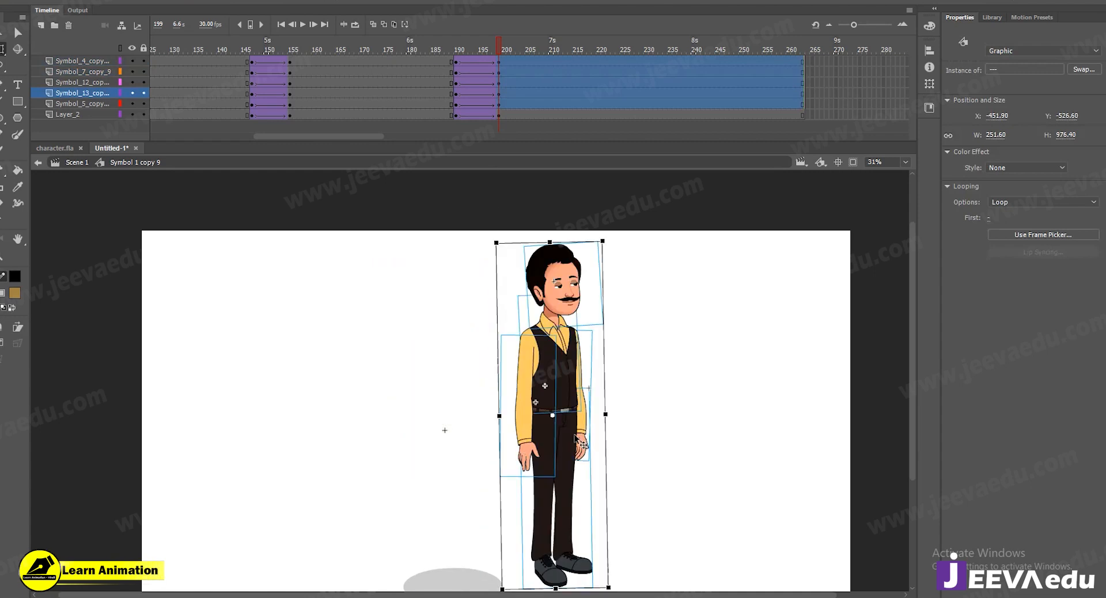
{"action": "key", "text": "ctrl+z"}
{"action": "left_click_drag", "start_coordinate": [321, 246], "coordinate": [939, 357]}
{"action": "key", "text": "ctrl+z"}
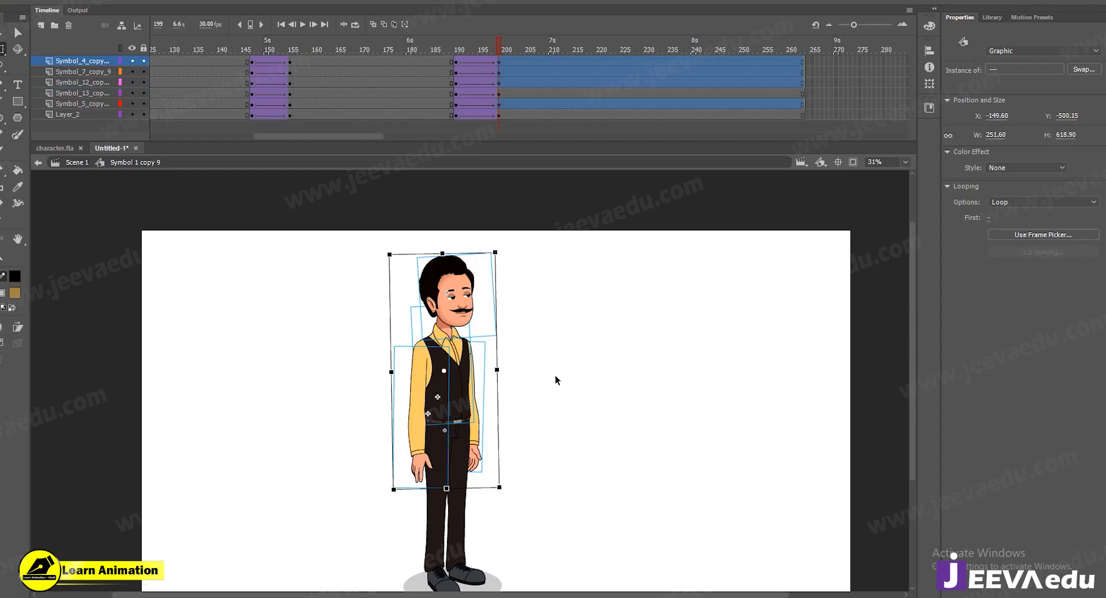
At frame 199, select the head, torso and arms, place their pivot at the waist and lean the upper body slightly backward
{"action": "left_click", "coordinate": [502, 364]}
{"action": "left_click_drag", "start_coordinate": [366, 230], "coordinate": [520, 358]}
{"action": "key", "text": "v"}
{"action": "left_click", "coordinate": [538, 369]}
{"action": "left_click_drag", "start_coordinate": [346, 234], "coordinate": [595, 366]}
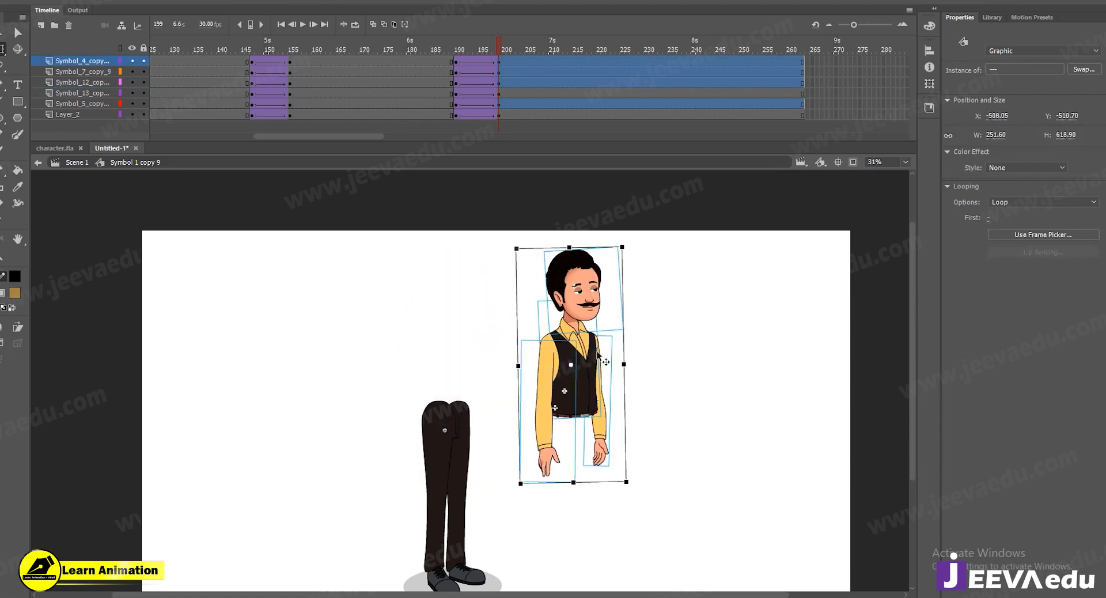
{"action": "key", "text": "ctrl+z"}
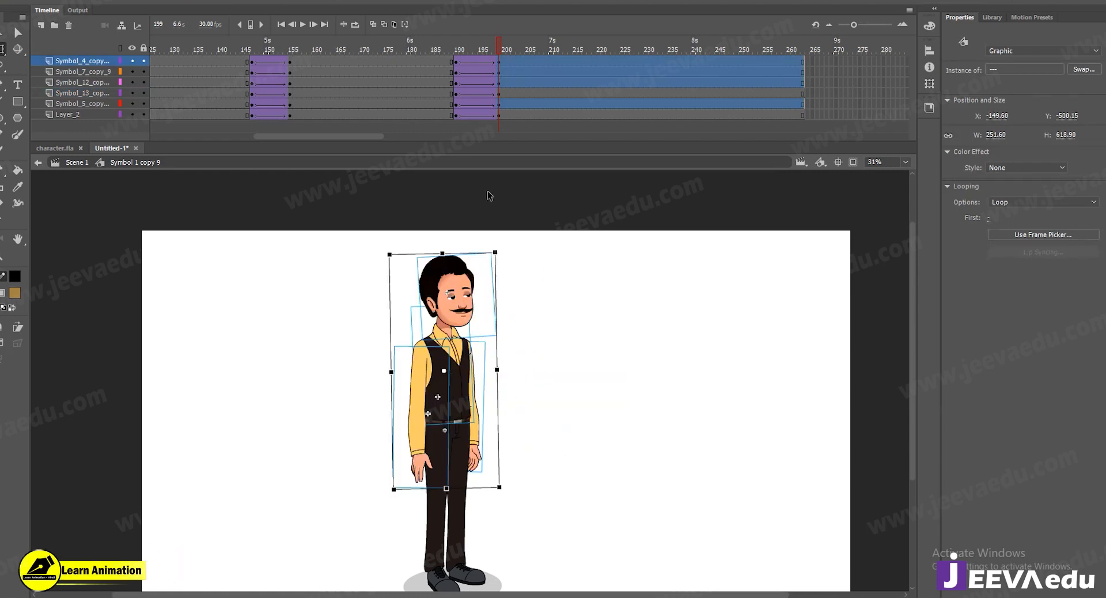
{"action": "left_click_drag", "start_coordinate": [457, 425], "coordinate": [452, 423]}
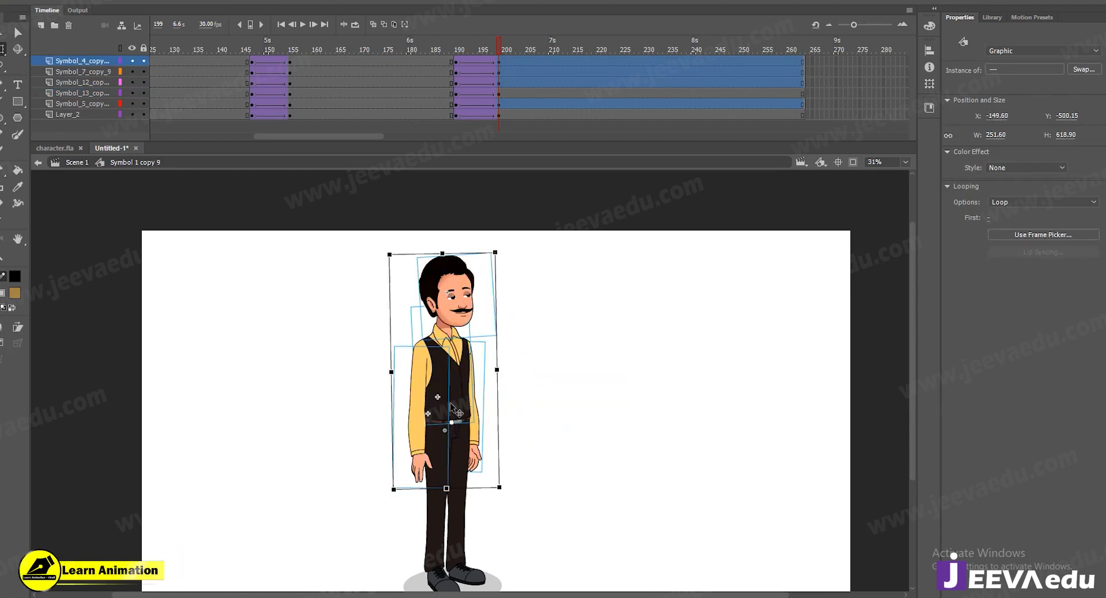
{"action": "left_click_drag", "start_coordinate": [499, 245], "coordinate": [496, 245]}
{"action": "left_click", "coordinate": [513, 257]}
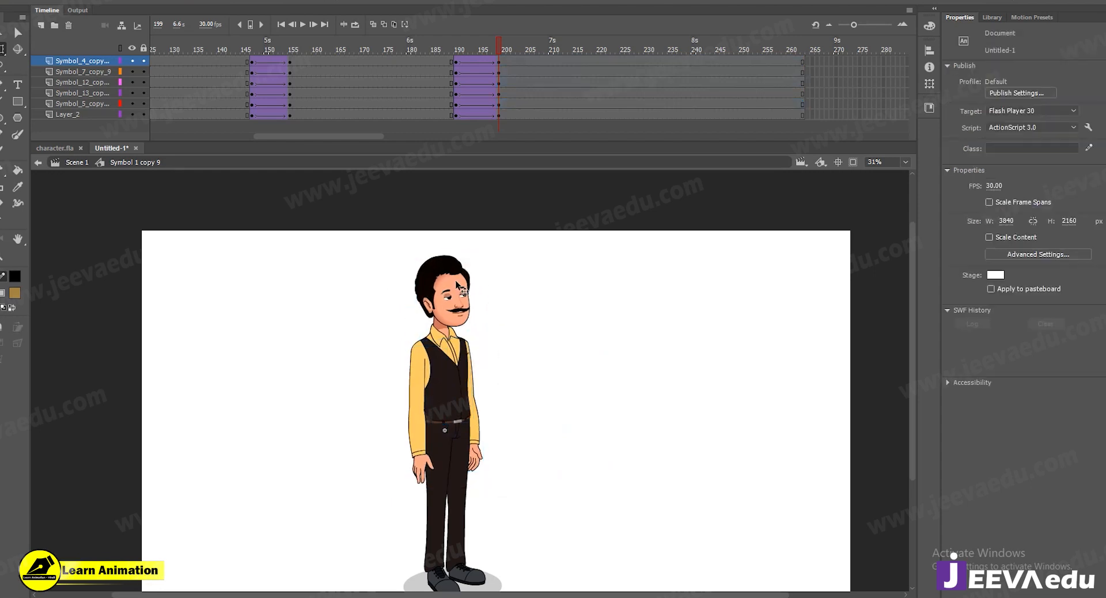
In the frame 199 pose, tilt the head slightly backward and rotate both arms slightly away from the body
{"action": "left_click", "coordinate": [461, 287]}
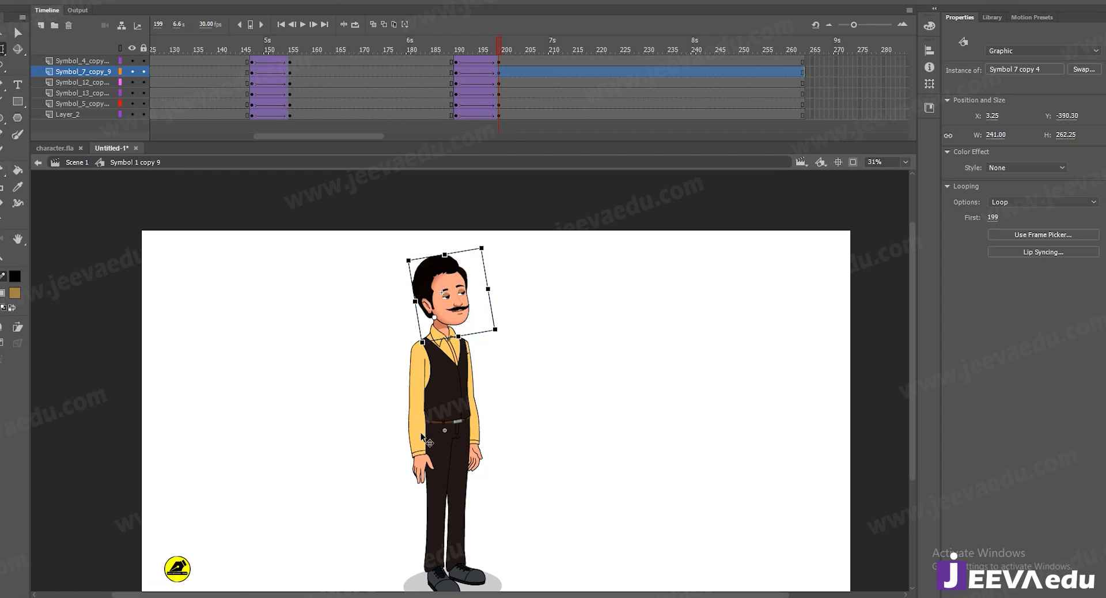
{"action": "left_click", "coordinate": [419, 403]}
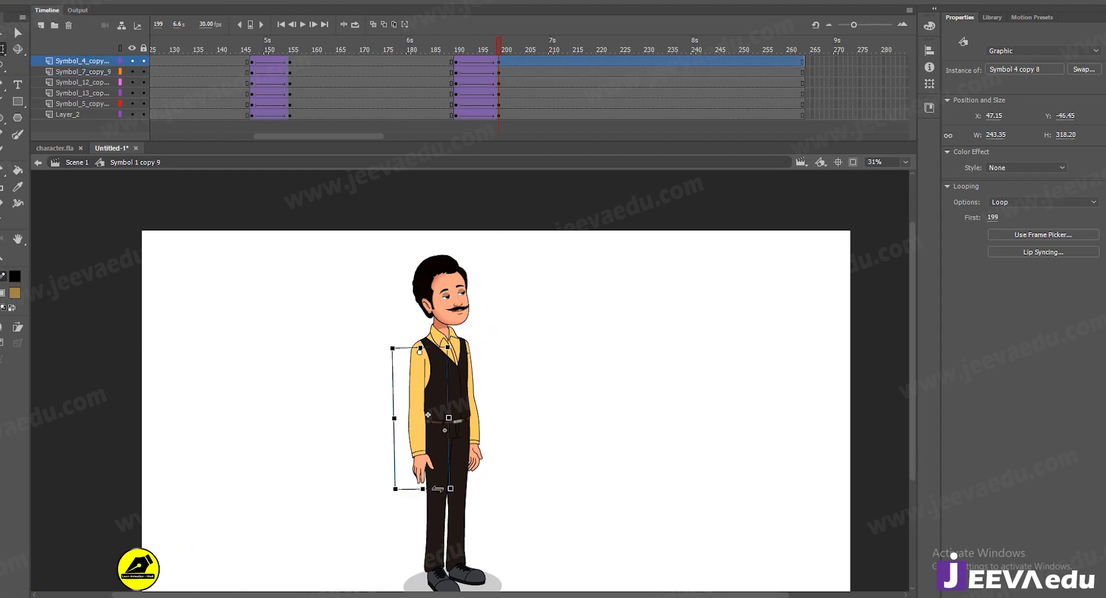
{"action": "left_click", "coordinate": [478, 464]}
{"action": "left_click_drag", "start_coordinate": [492, 470], "coordinate": [497, 471]}
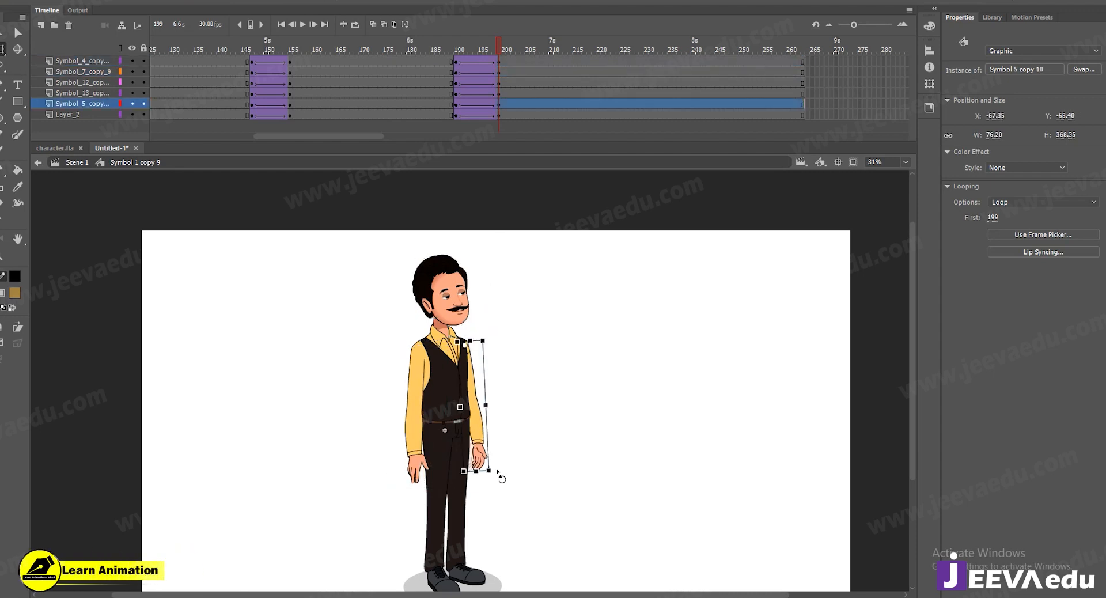
Play back the animation through the tween ending at frame 199 to review the backward lean
{"action": "key", "text": "z"}
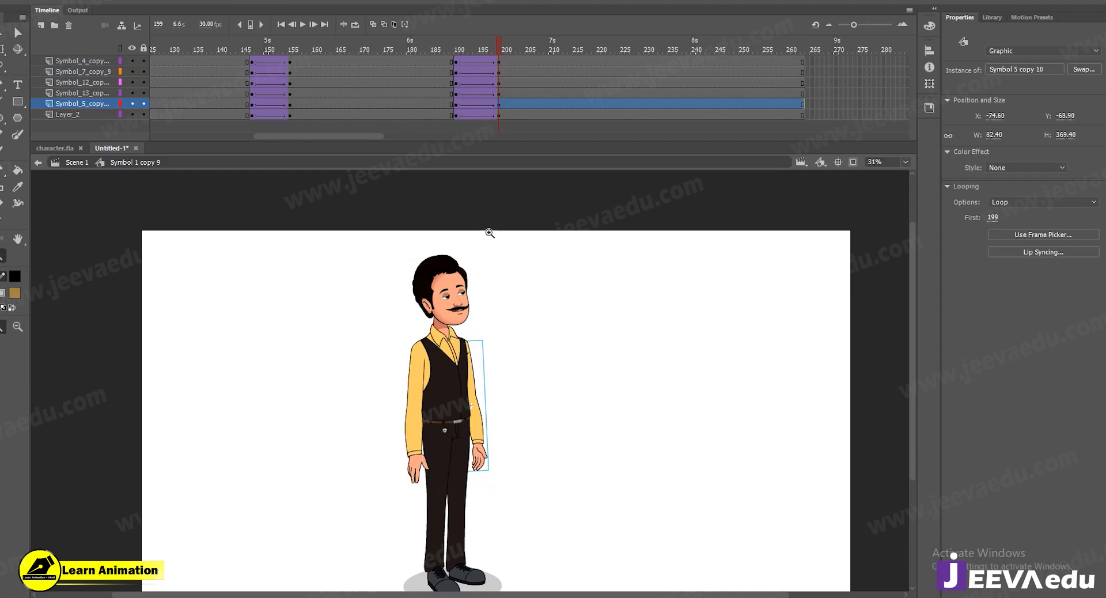
{"action": "left_click_drag", "start_coordinate": [504, 49], "coordinate": [275, 80]}
{"action": "key", "text": "Return"}
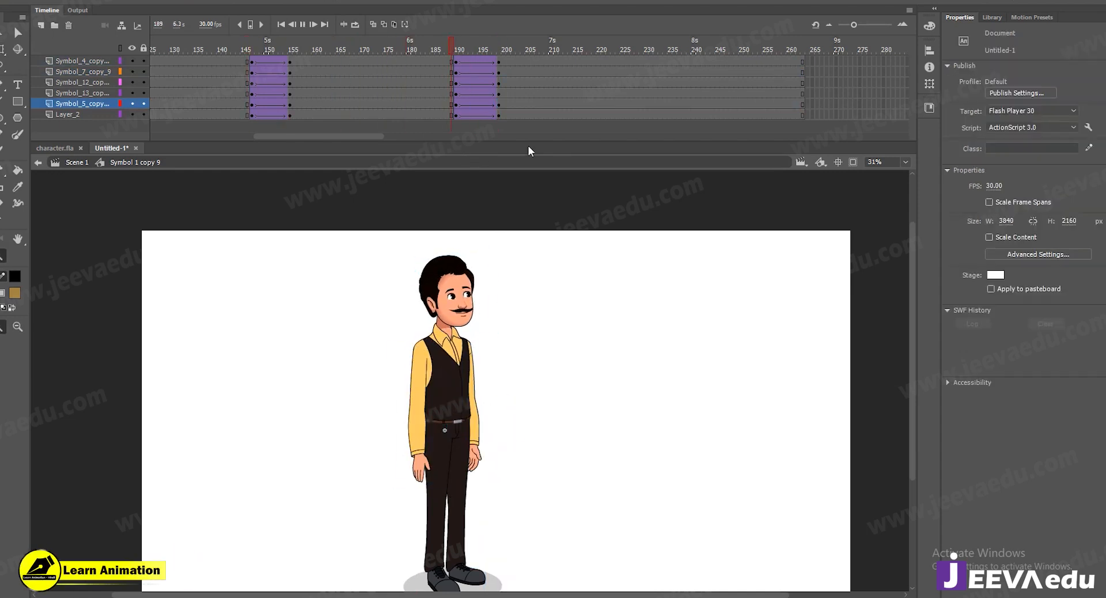
{"action": "left_click", "coordinate": [711, 117]}
Insert keyframes on all layers at frames 235 and 243 and join them with classic tweens eased at 100
{"action": "left_click_drag", "start_coordinate": [714, 49], "coordinate": [541, 65]}
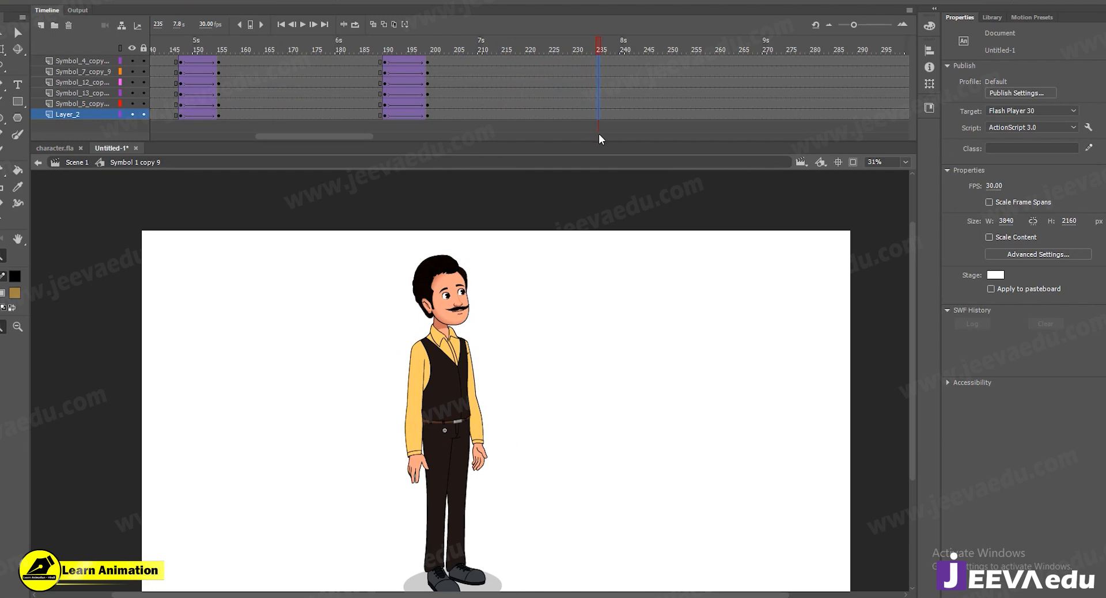
{"action": "key", "text": "F6"}
{"action": "left_click_drag", "start_coordinate": [638, 63], "coordinate": [608, 59]}
{"action": "key", "text": "F6"}
{"action": "right_click", "coordinate": [610, 60]}
{"action": "left_click", "coordinate": [645, 92]}
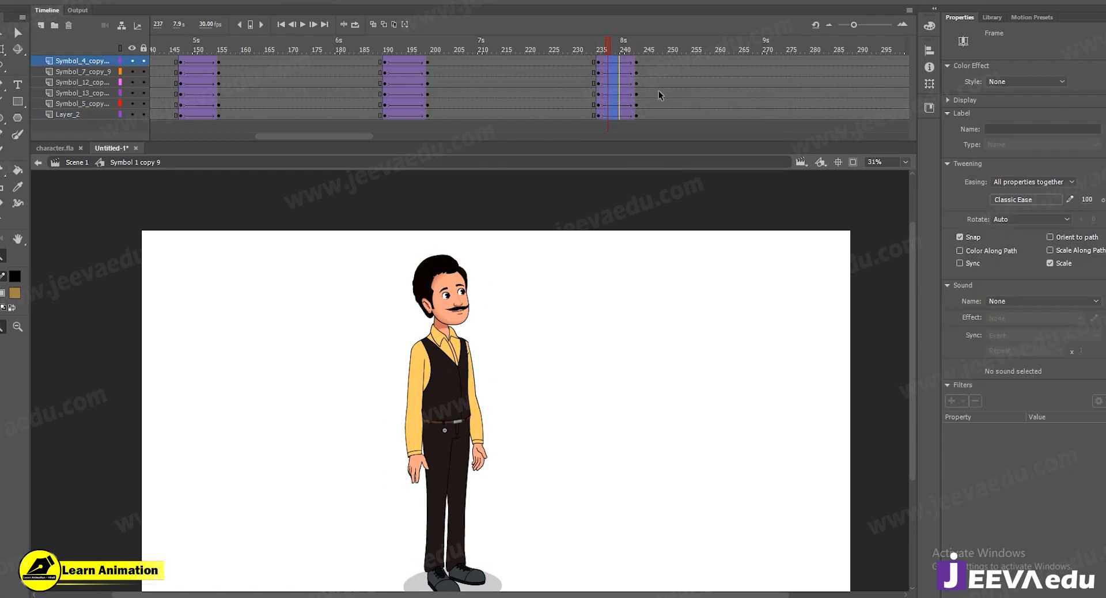
At frame 243, select the head, torso and arms, set their pivot at the waist and lean the upper body further backward
{"action": "left_click", "coordinate": [637, 64]}
{"action": "left_click", "coordinate": [509, 360]}
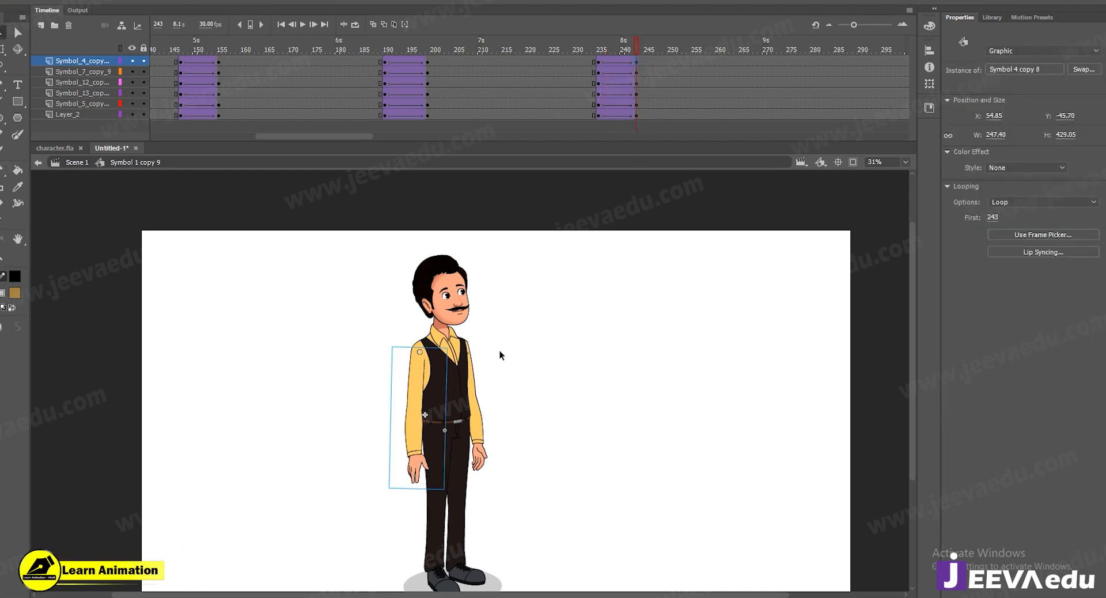
{"action": "left_click_drag", "start_coordinate": [363, 250], "coordinate": [524, 363]}
{"action": "key", "text": "q"}
{"action": "left_click_drag", "start_coordinate": [442, 370], "coordinate": [455, 416]}
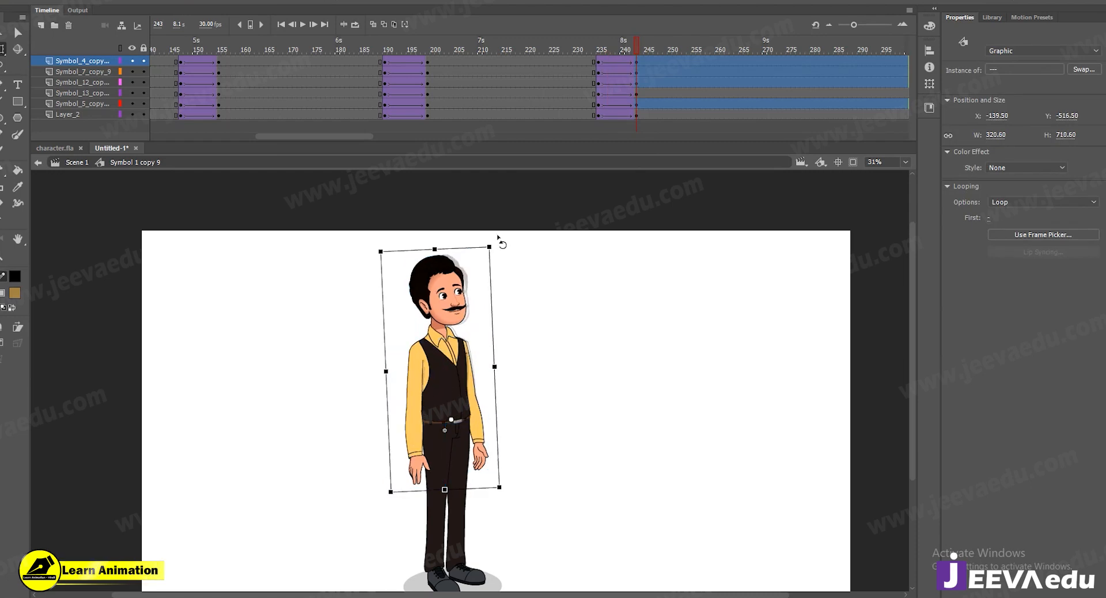
{"action": "left_click", "coordinate": [526, 313]}
Swing the far arm forward away from the torso at frame 243 and compare the pose with frame 235
{"action": "left_click", "coordinate": [483, 452]}
{"action": "left_click_drag", "start_coordinate": [500, 477], "coordinate": [520, 464]}
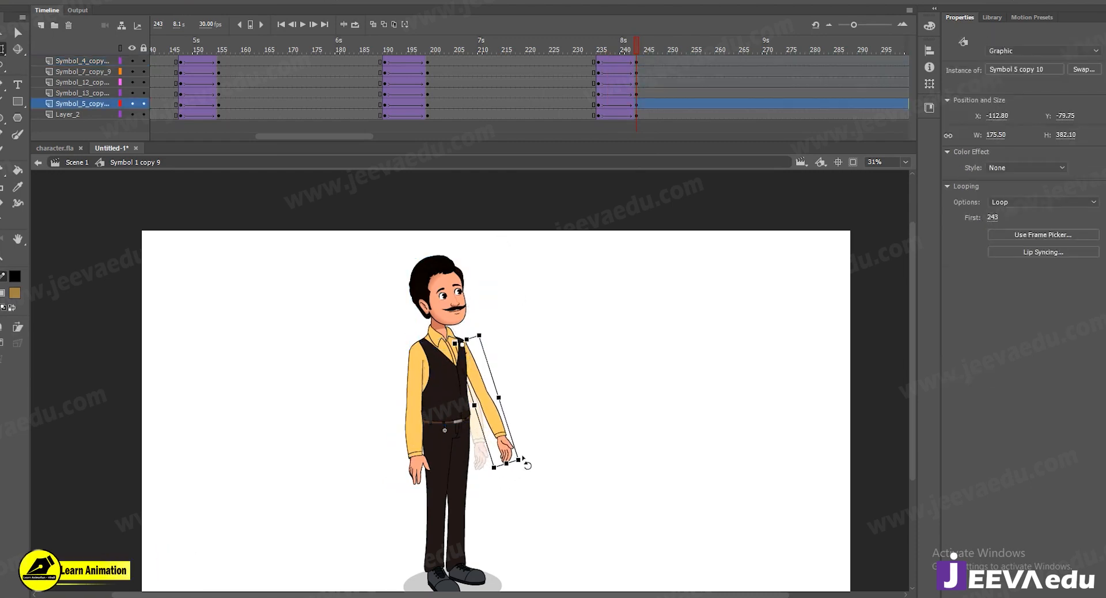
{"action": "left_click", "coordinate": [598, 64]}
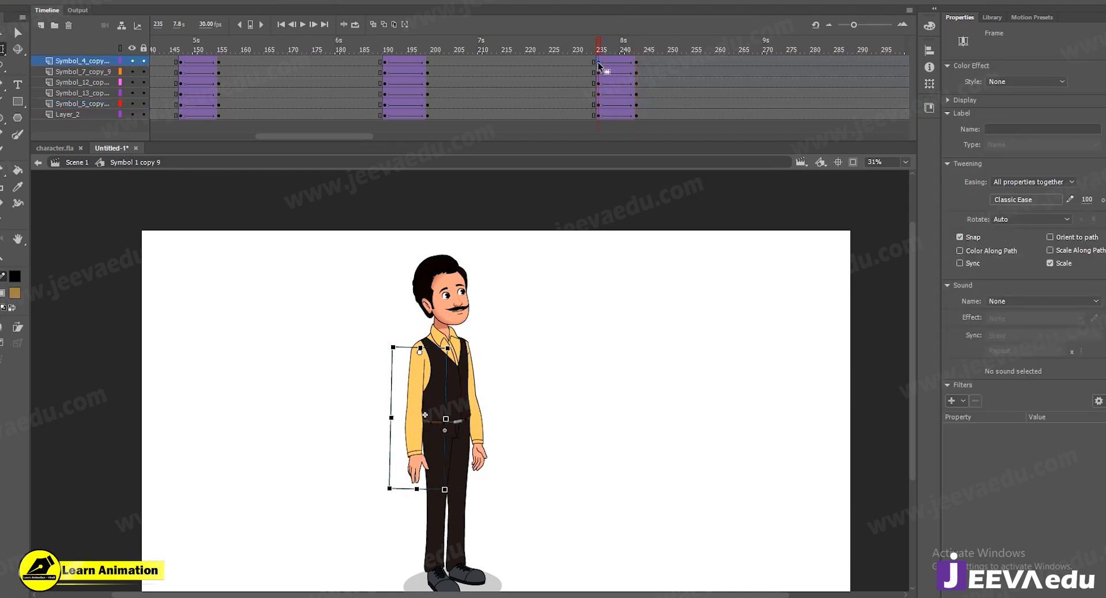
{"action": "left_click", "coordinate": [637, 62]}
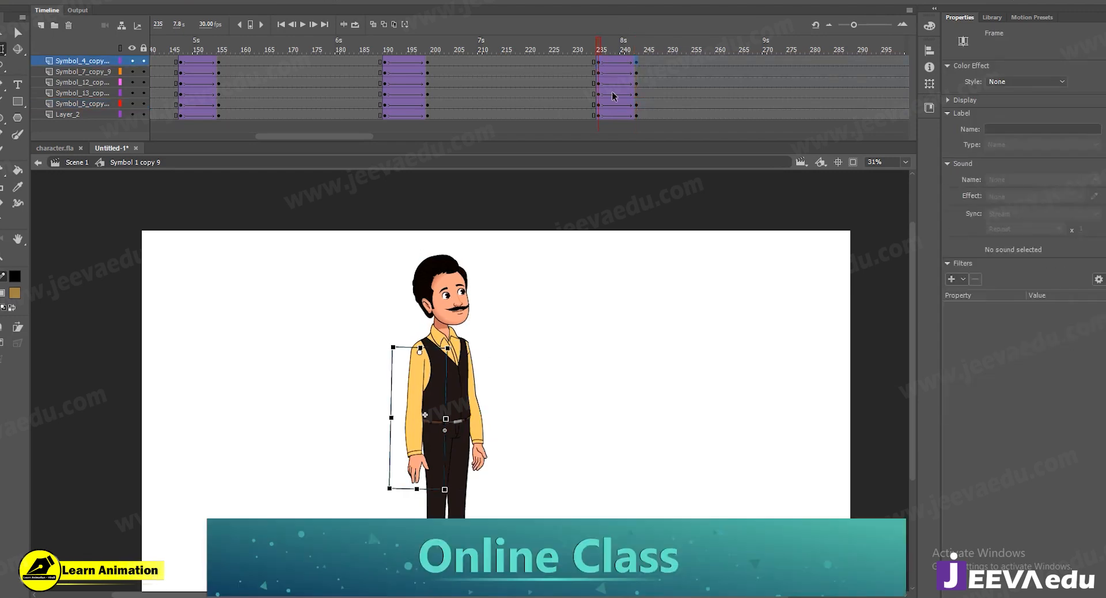
Inside the far arm's symbol, insert a forearm keyframe on the Symbol_16 layer at frame 243, then return to the character's symbol
{"action": "left_click", "coordinate": [489, 411]}
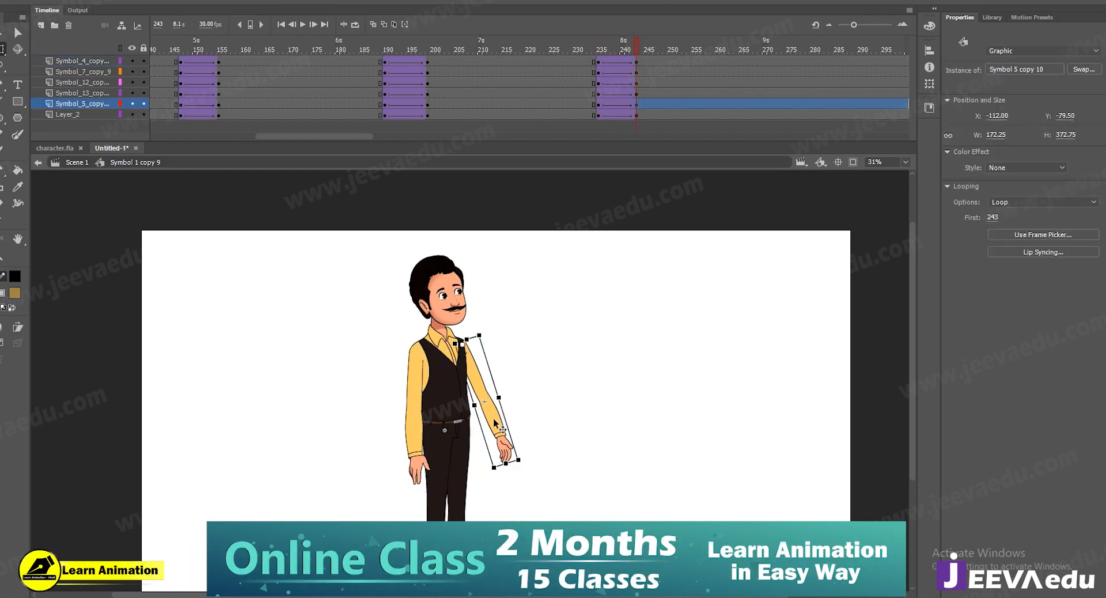
{"action": "double_click", "coordinate": [495, 423]}
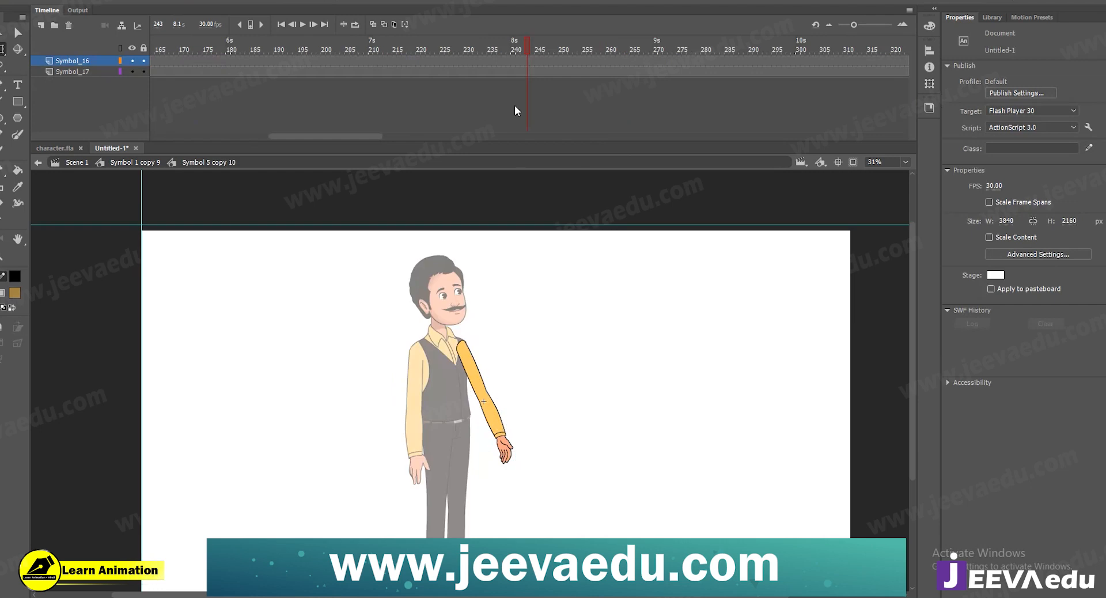
{"action": "left_click", "coordinate": [525, 61]}
{"action": "key", "text": "F6"}
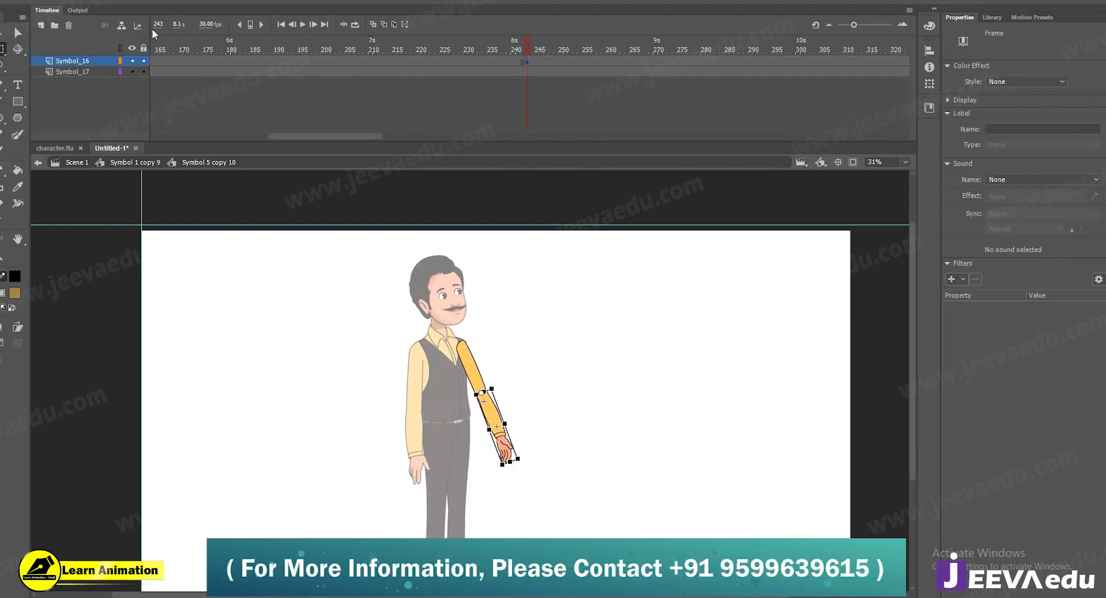
{"action": "double_click", "coordinate": [285, 260]}
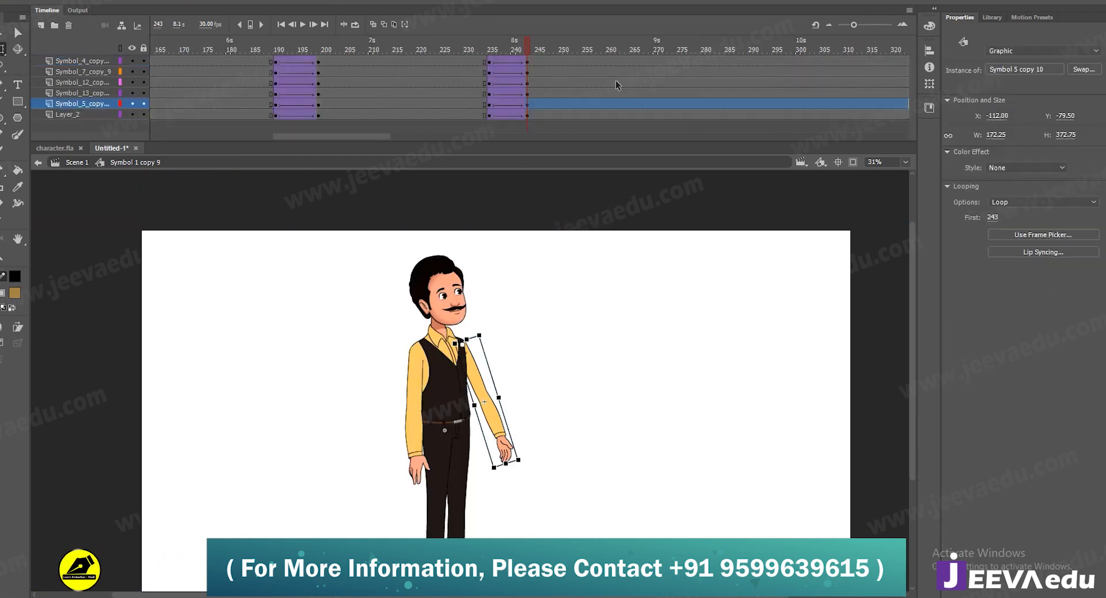
Inside the far arm's symbol, add a Symbol_16 keyframe at frame 235 and join it to frame 243 with a classic tween eased at 100
{"action": "double_click", "coordinate": [487, 410]}
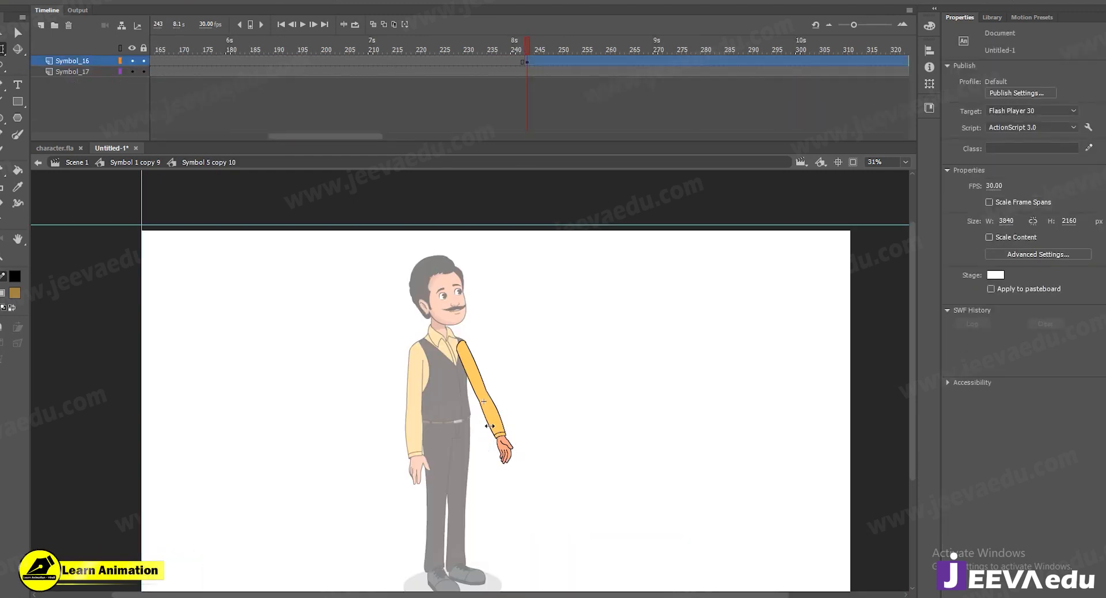
{"action": "left_click", "coordinate": [491, 429]}
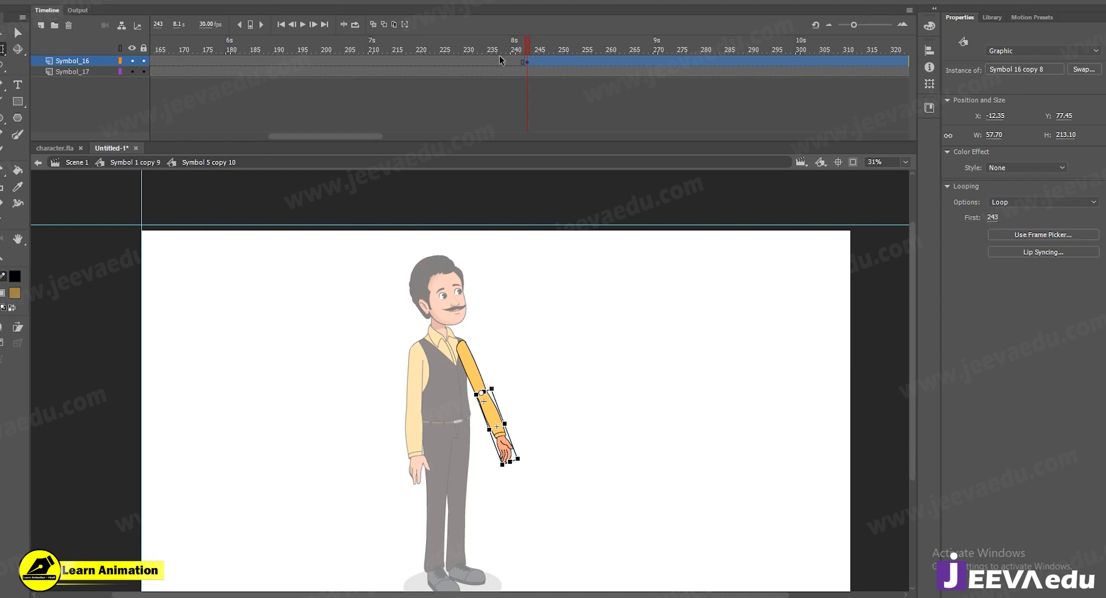
{"action": "double_click", "coordinate": [543, 381]}
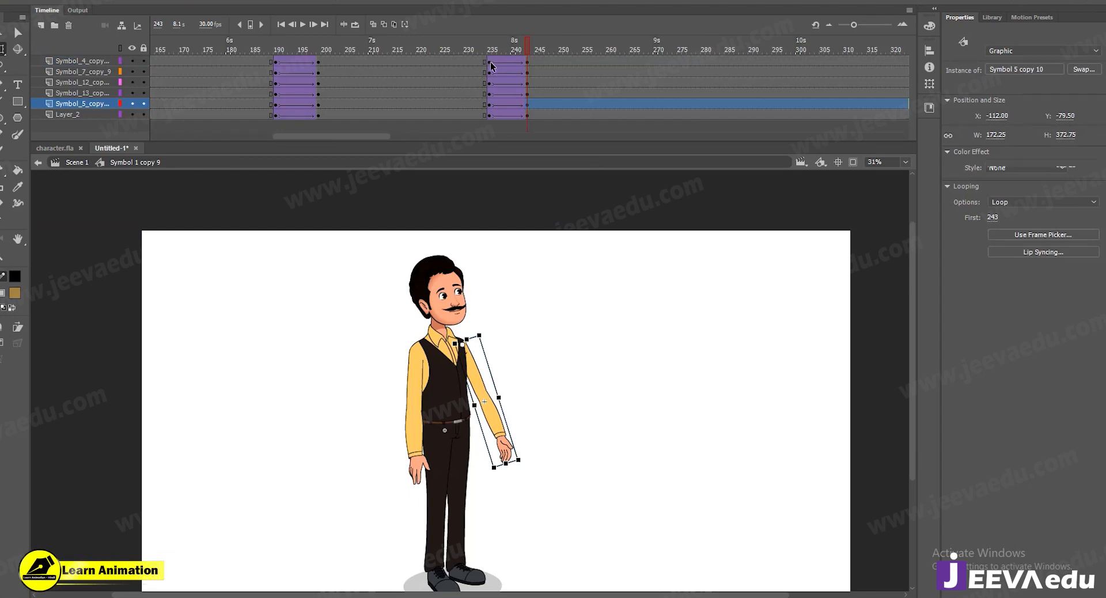
{"action": "left_click", "coordinate": [491, 62]}
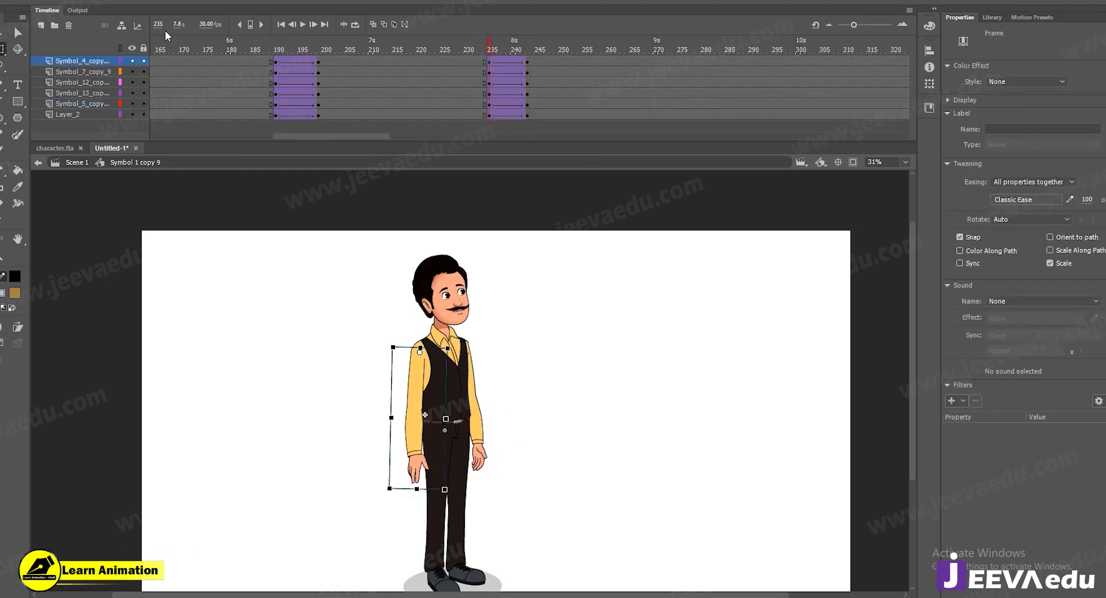
{"action": "left_click", "coordinate": [527, 61]}
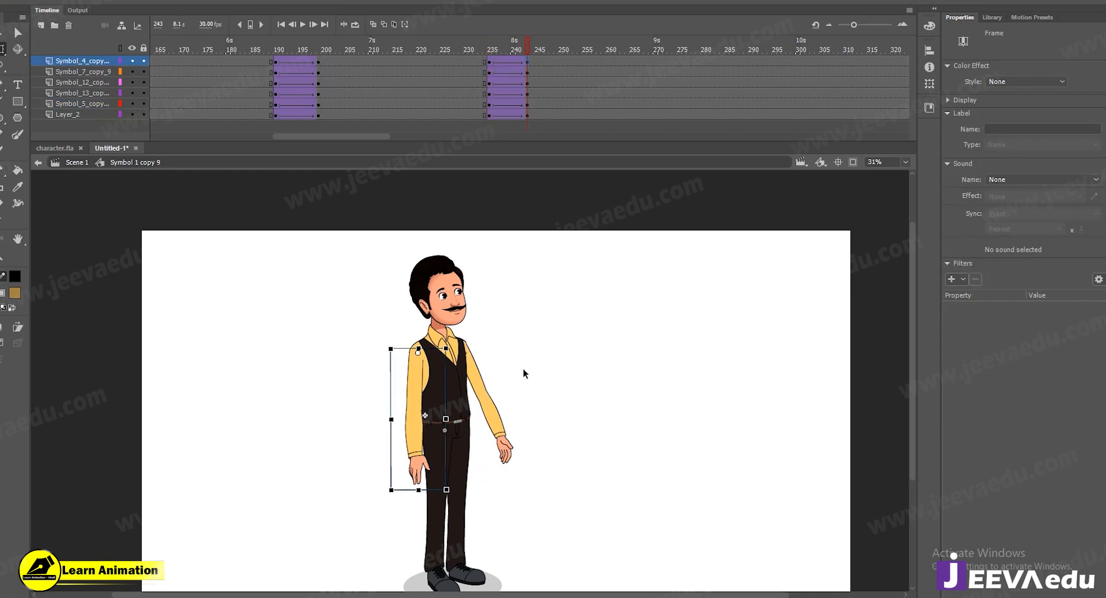
{"action": "double_click", "coordinate": [494, 432]}
{"action": "left_click", "coordinate": [494, 60]}
{"action": "right_click", "coordinate": [498, 62]}
{"action": "left_click", "coordinate": [547, 95]}
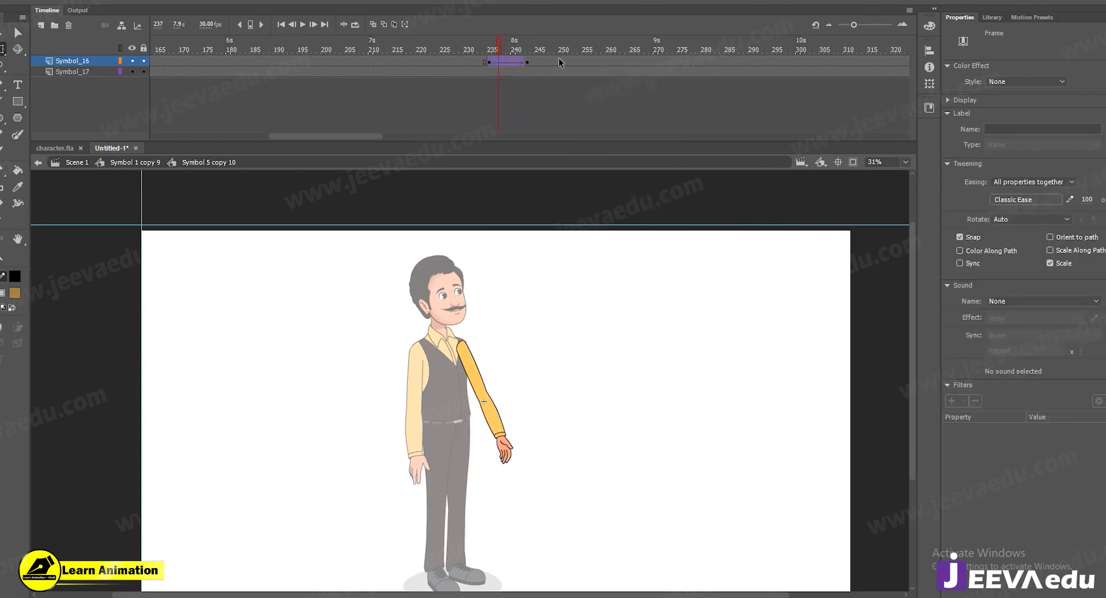
Rotate the far forearm upward at the elbow at frame 243, then return to the character's symbol and play back the raise
{"action": "left_click", "coordinate": [528, 62]}
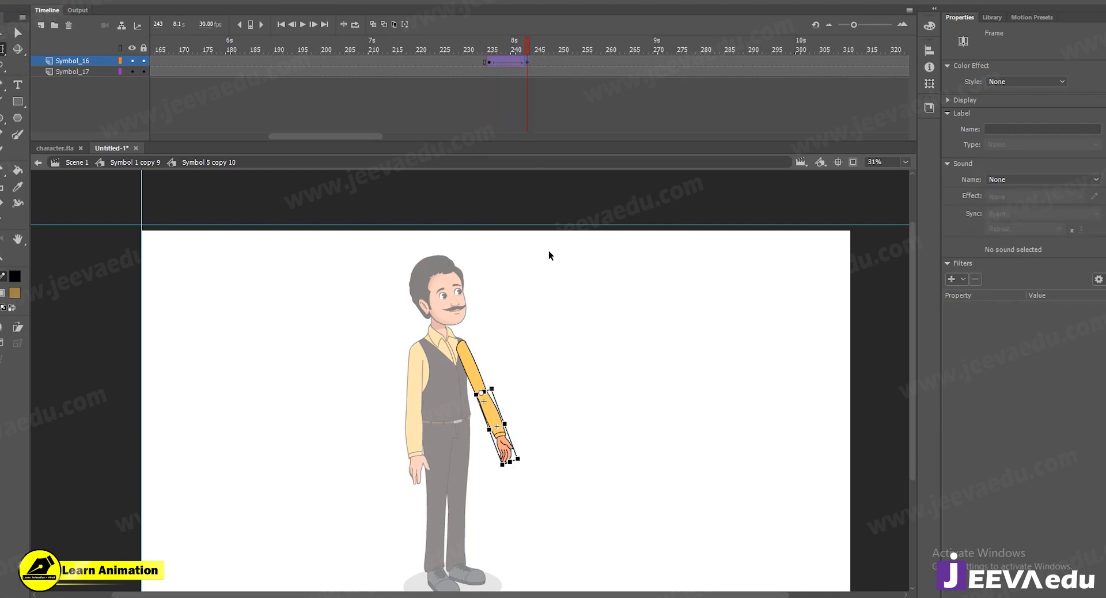
{"action": "left_click_drag", "start_coordinate": [523, 468], "coordinate": [523, 354]}
{"action": "double_click", "coordinate": [511, 432]}
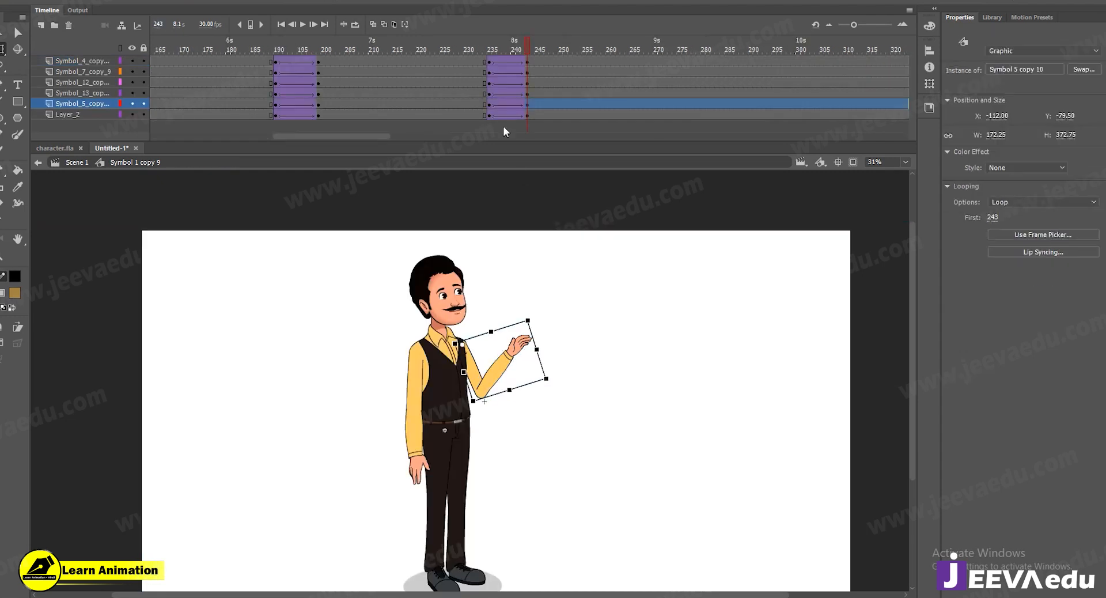
{"action": "left_click", "coordinate": [483, 49]}
{"action": "key", "text": "Return"}
{"action": "key", "text": "Return"}
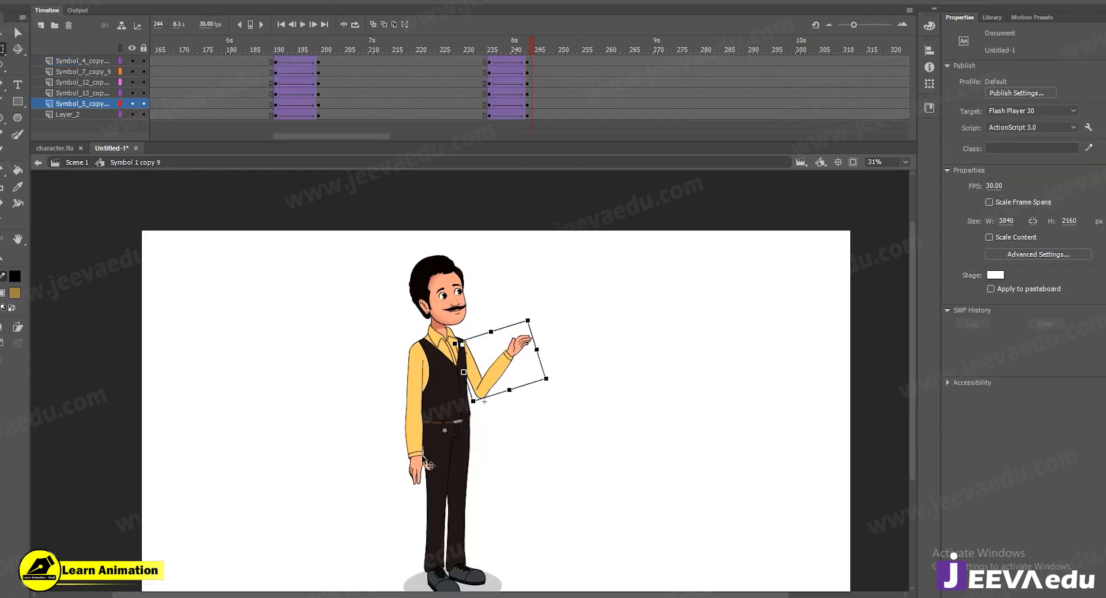
Rotate the lowered near arm slightly further outward in the frame 243 pose
{"action": "left_click", "coordinate": [419, 454]}
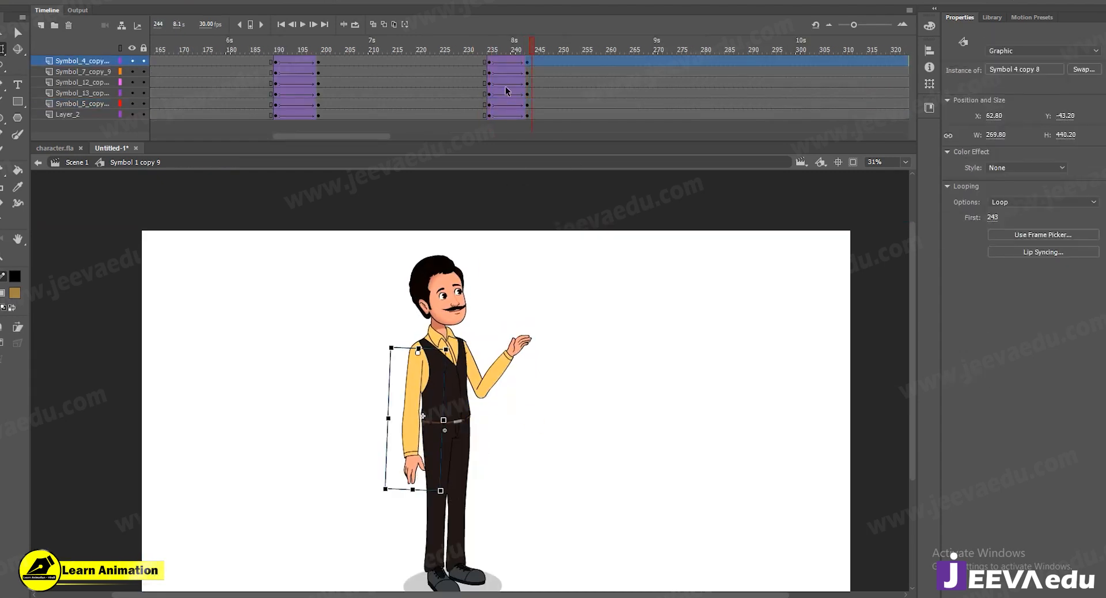
{"action": "left_click_drag", "start_coordinate": [504, 63], "coordinate": [517, 139]}
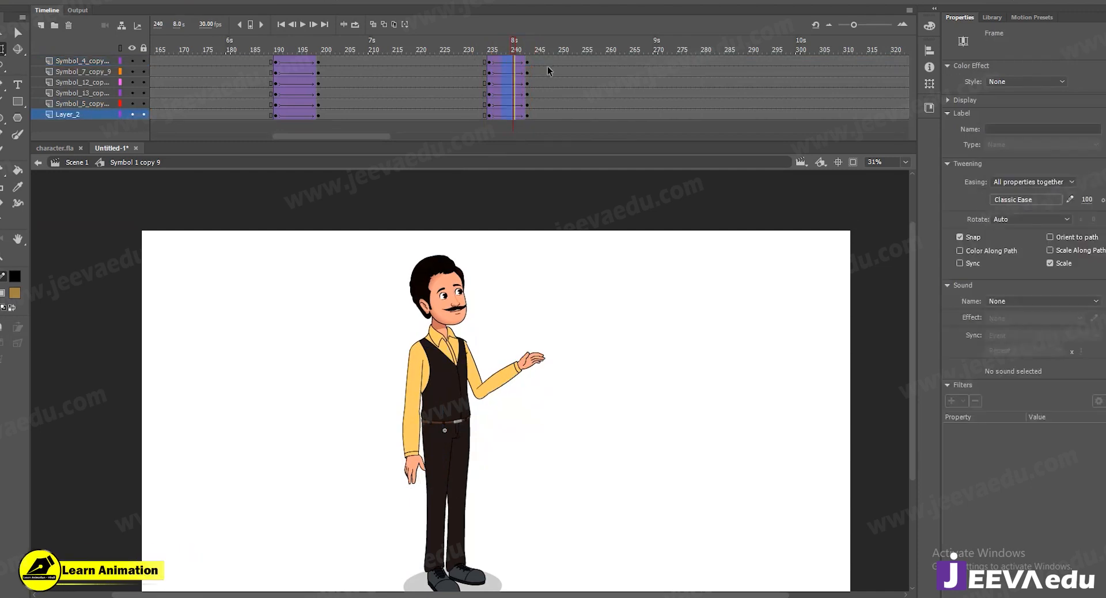
Inside the far arm's symbol, rotate the raised forearm slightly downward at frame 243, then return to the character's symbol
{"action": "left_click", "coordinate": [528, 63]}
{"action": "left_click", "coordinate": [534, 265]}
{"action": "double_click", "coordinate": [519, 349]}
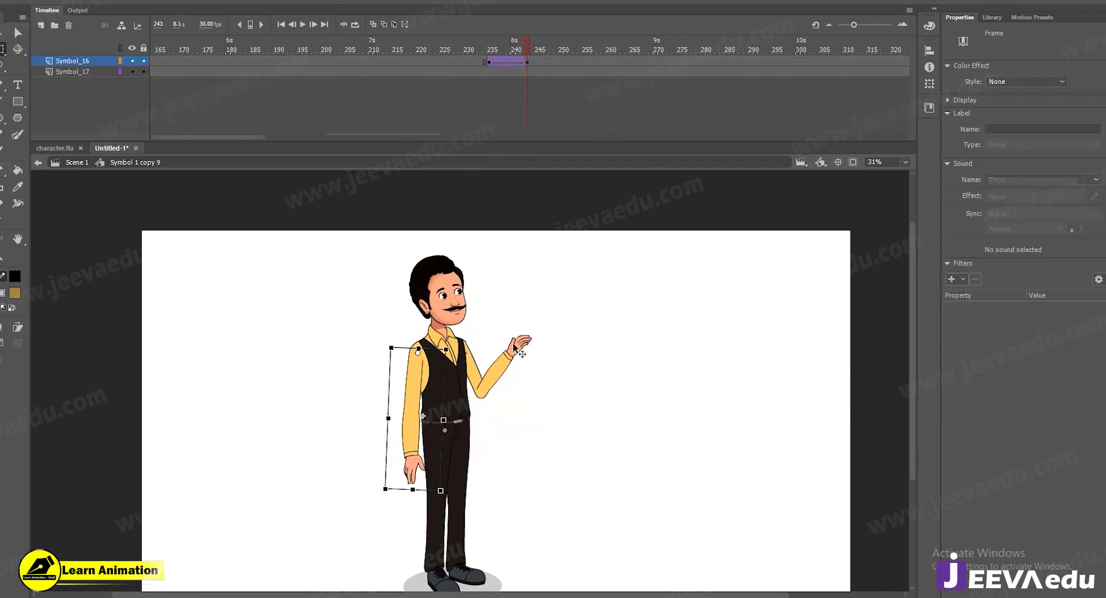
{"action": "left_click", "coordinate": [526, 62]}
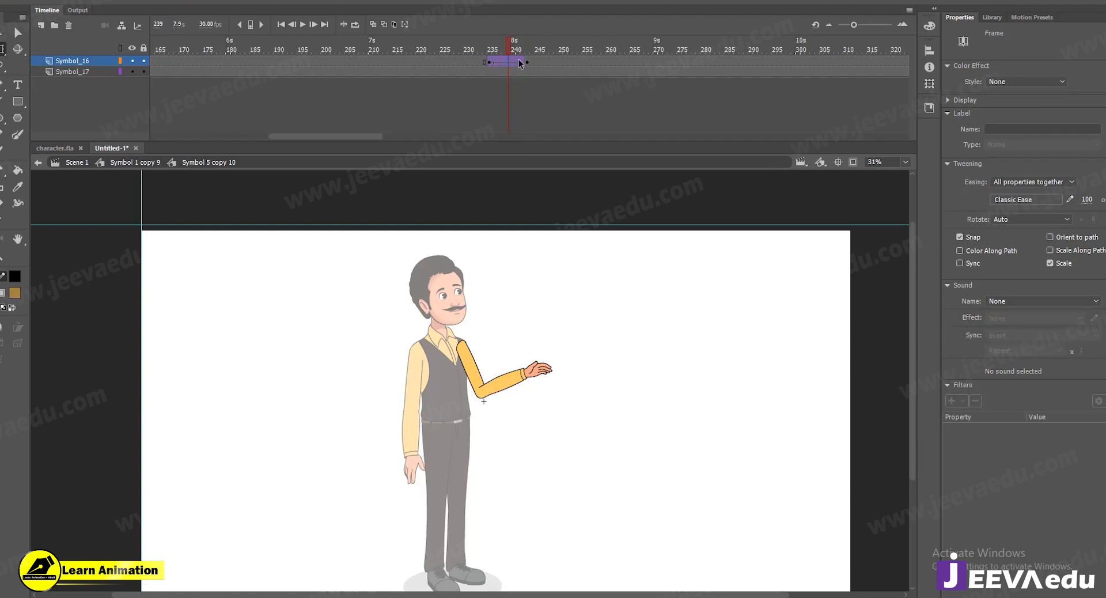
{"action": "left_click", "coordinate": [521, 344]}
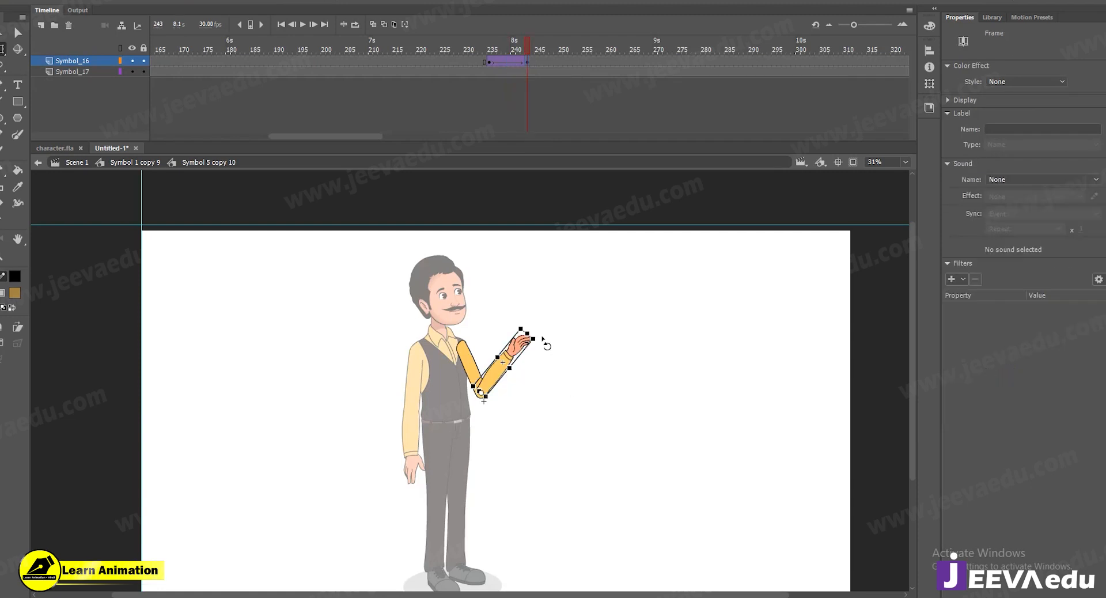
{"action": "left_click_drag", "start_coordinate": [544, 337], "coordinate": [547, 351]}
{"action": "double_click", "coordinate": [563, 420]}
Rotate the whole far arm slightly downward from the shoulder in the frame 243 pose and play back the arm raise
{"action": "left_click_drag", "start_coordinate": [489, 49], "coordinate": [532, 86]}
{"action": "left_click", "coordinate": [506, 372]}
{"action": "left_click_drag", "start_coordinate": [553, 378], "coordinate": [546, 392]}
{"action": "left_click", "coordinate": [471, 46]}
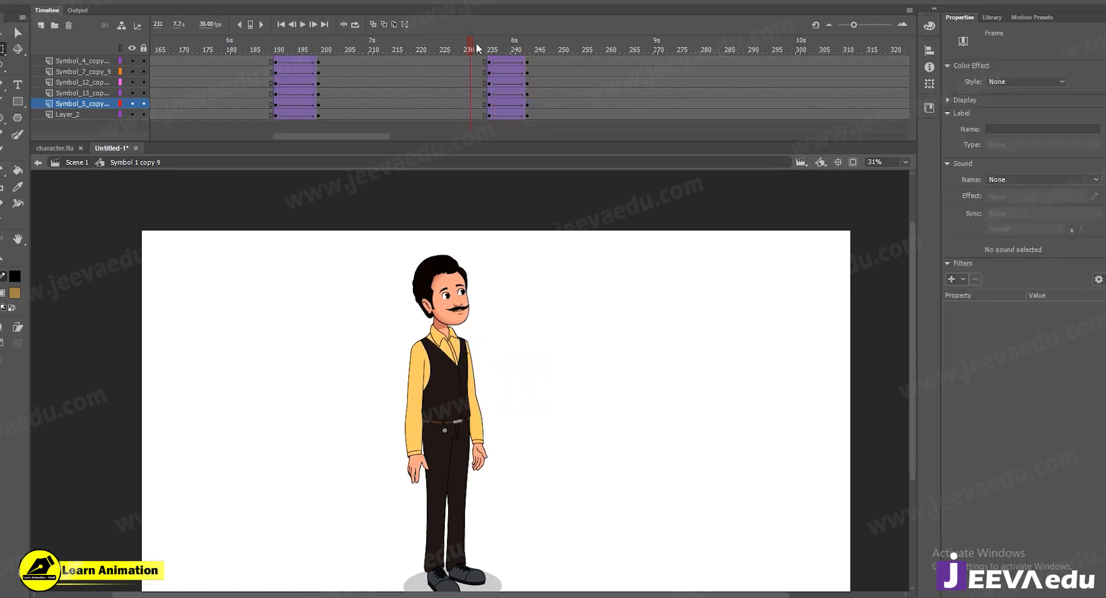
{"action": "key", "text": "Return"}
{"action": "key", "text": "Return"}
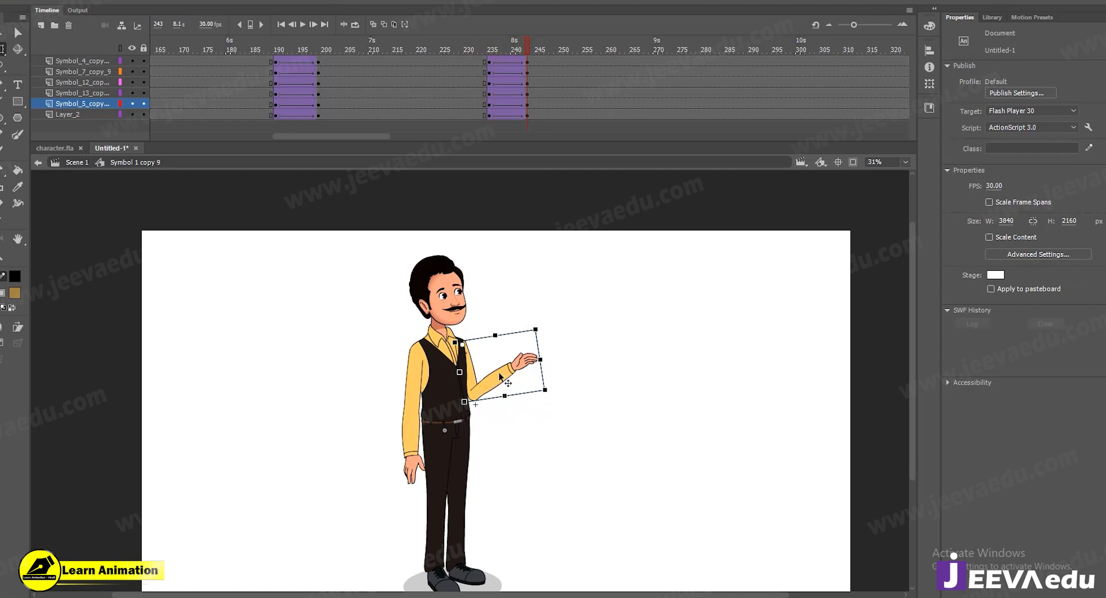
Rotate the whole far arm upward from the shoulder at frame 243 and play back the movement
{"action": "left_click_drag", "start_coordinate": [484, 46], "coordinate": [528, 53]}
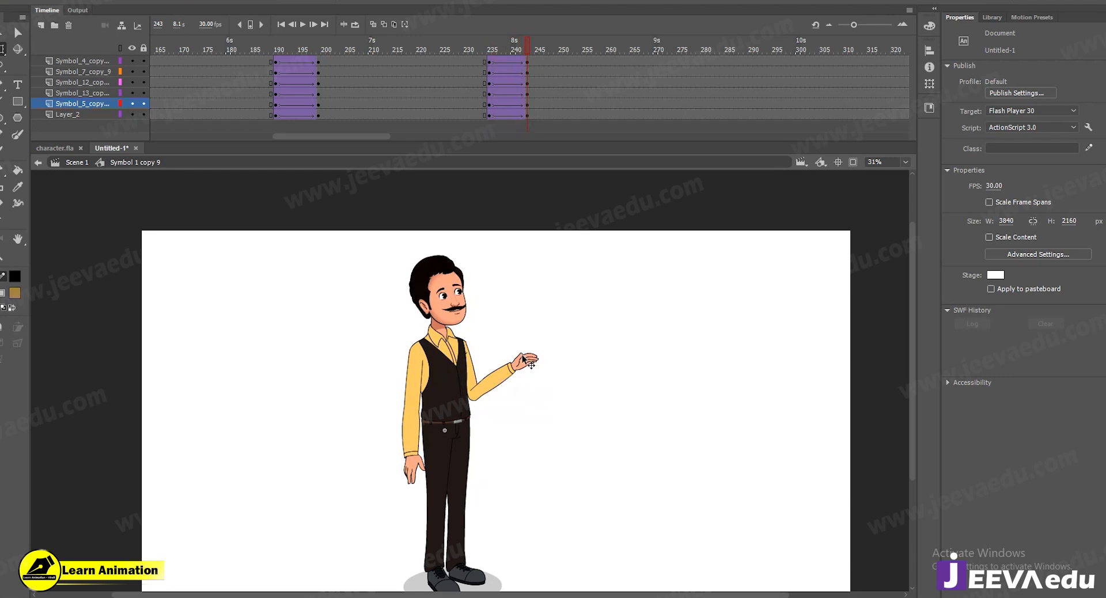
{"action": "left_click", "coordinate": [536, 373]}
{"action": "left_click_drag", "start_coordinate": [552, 392], "coordinate": [543, 362]}
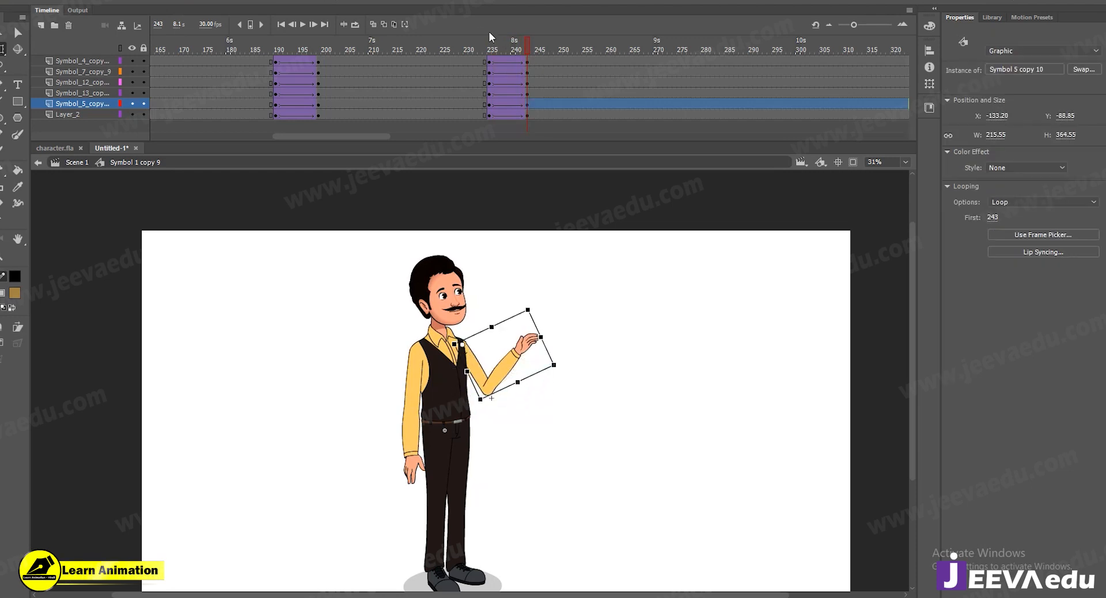
{"action": "key", "text": "Return"}
{"action": "key", "text": "Return"}
In the pose starting at frame 243, rotate the near arm slightly outward, tilt the head slightly back, and preview the motion
{"action": "left_click", "coordinate": [413, 446]}
{"action": "left_click_drag", "start_coordinate": [387, 489], "coordinate": [388, 497]}
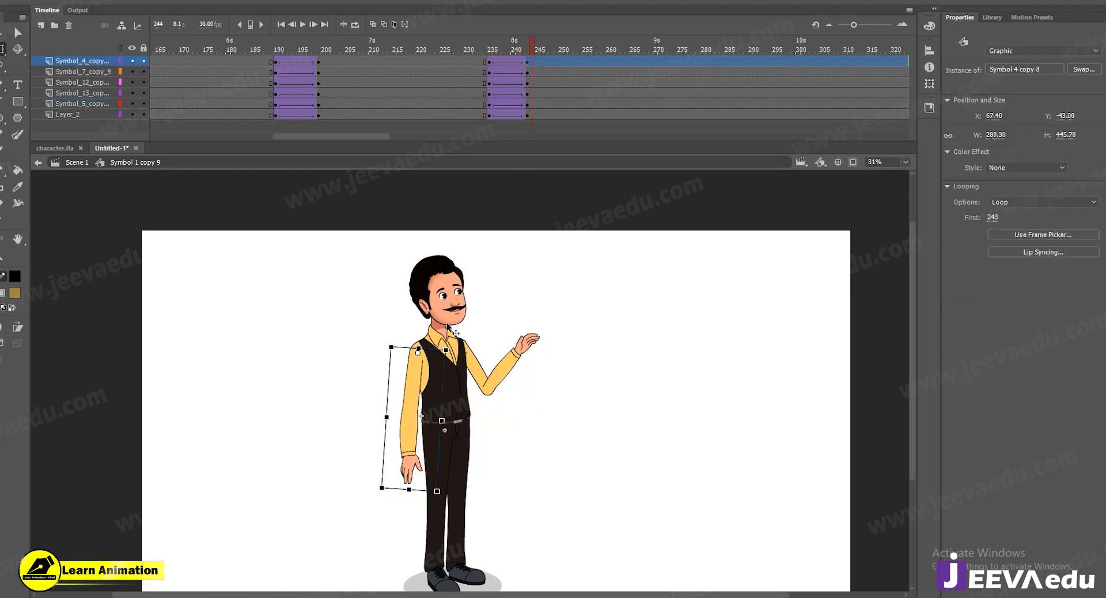
{"action": "left_click", "coordinate": [456, 281]}
{"action": "left_click_drag", "start_coordinate": [478, 241], "coordinate": [477, 236]}
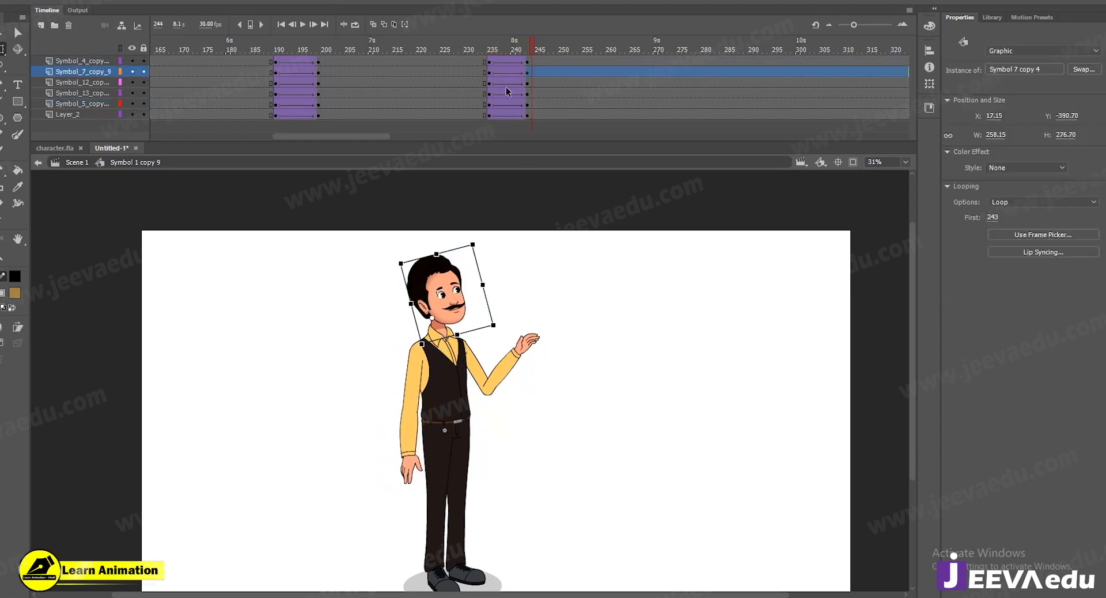
{"action": "left_click_drag", "start_coordinate": [488, 52], "coordinate": [527, 68]}
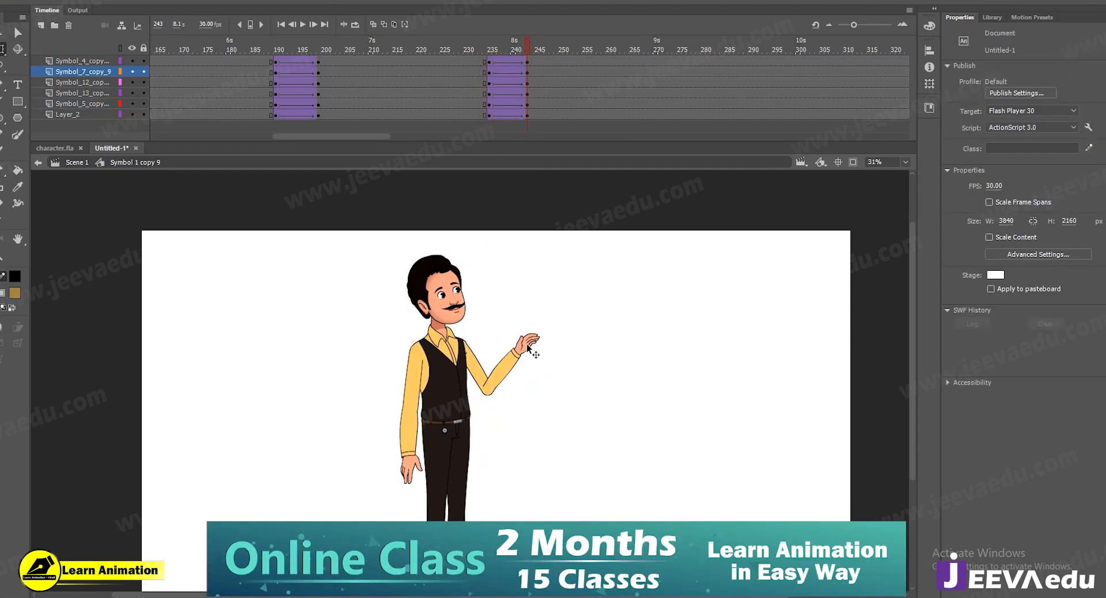
Open the far forearm's nested symbol and insert keyframes for the hand on Layer_3 at frames 243 and 235
{"action": "left_click", "coordinate": [533, 343]}
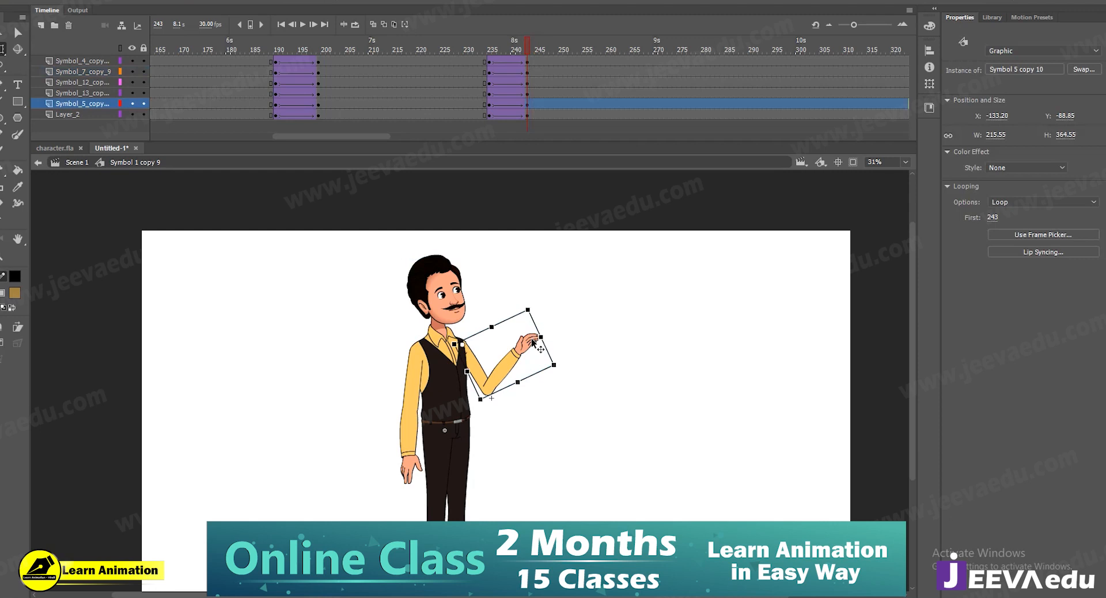
{"action": "left_click", "coordinate": [492, 63]}
{"action": "left_click", "coordinate": [525, 62]}
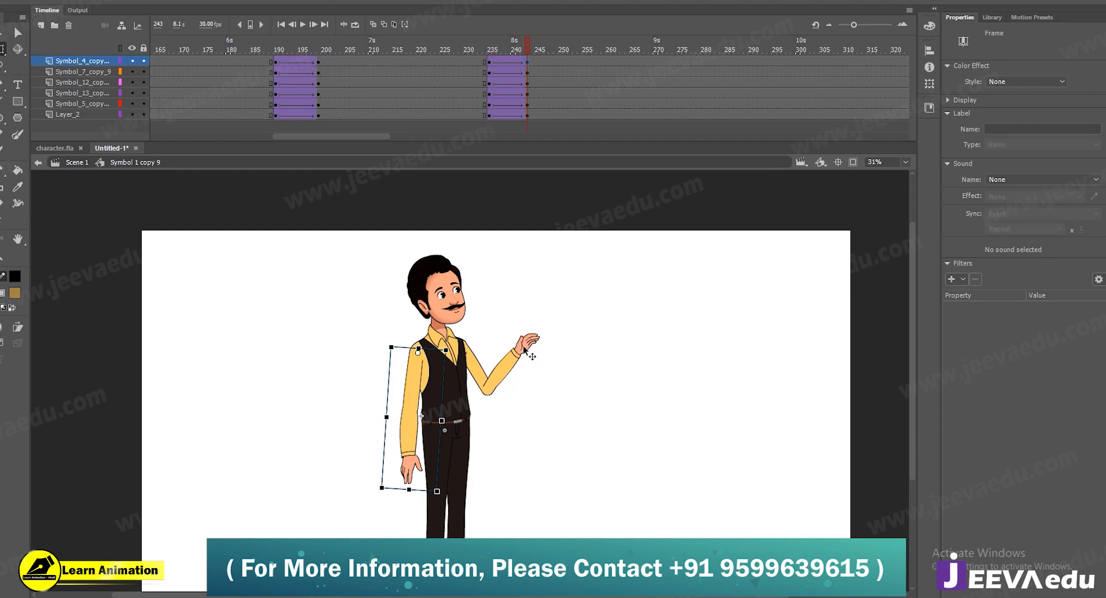
{"action": "double_click", "coordinate": [525, 346]}
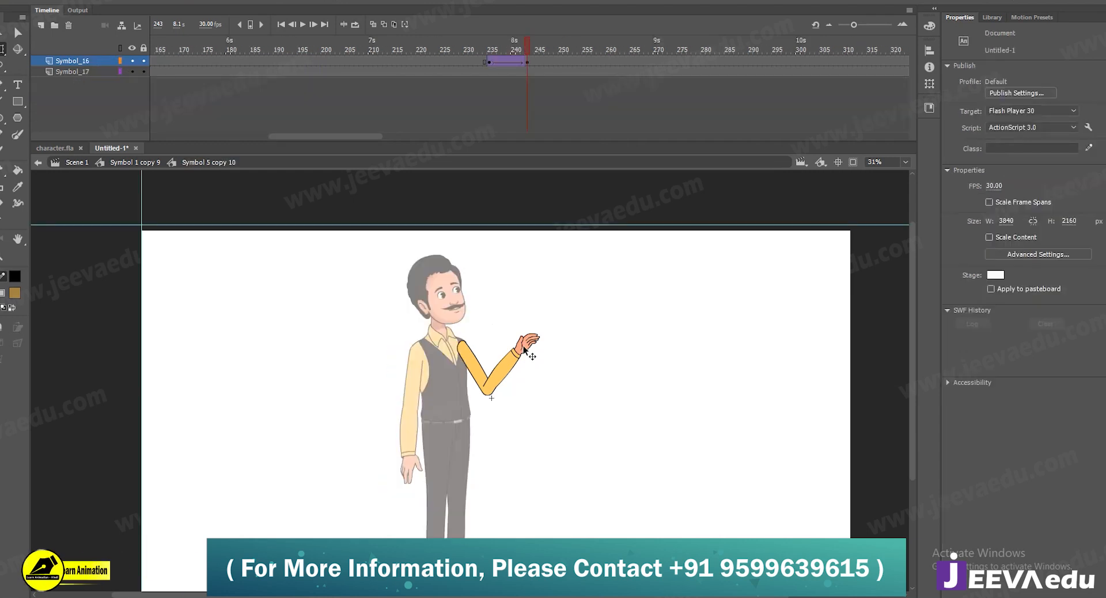
{"action": "double_click", "coordinate": [524, 348]}
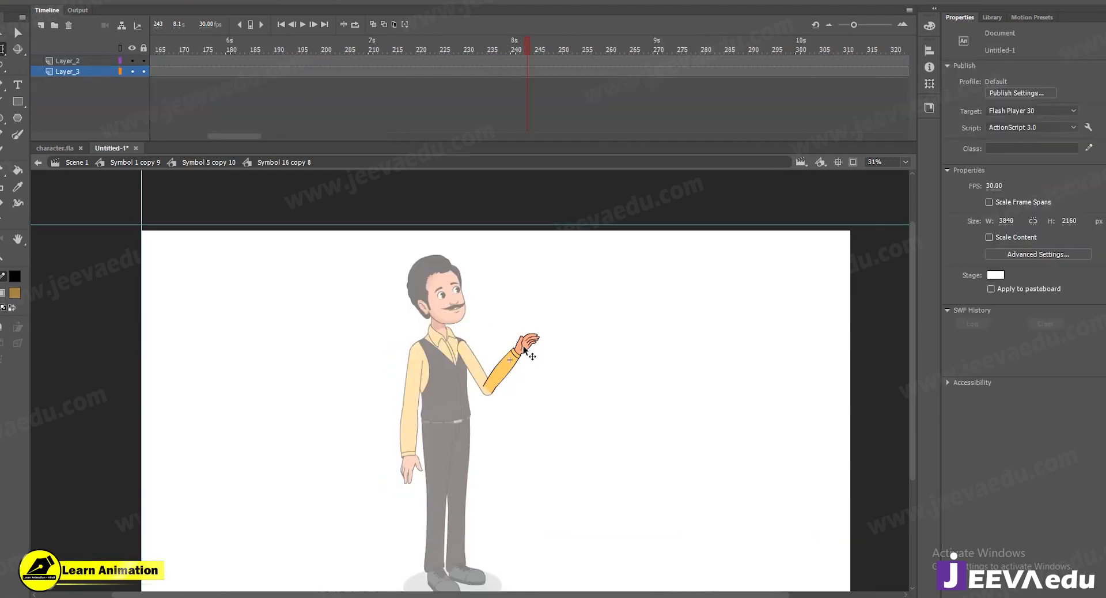
{"action": "left_click", "coordinate": [528, 70]}
{"action": "left_click", "coordinate": [489, 71]}
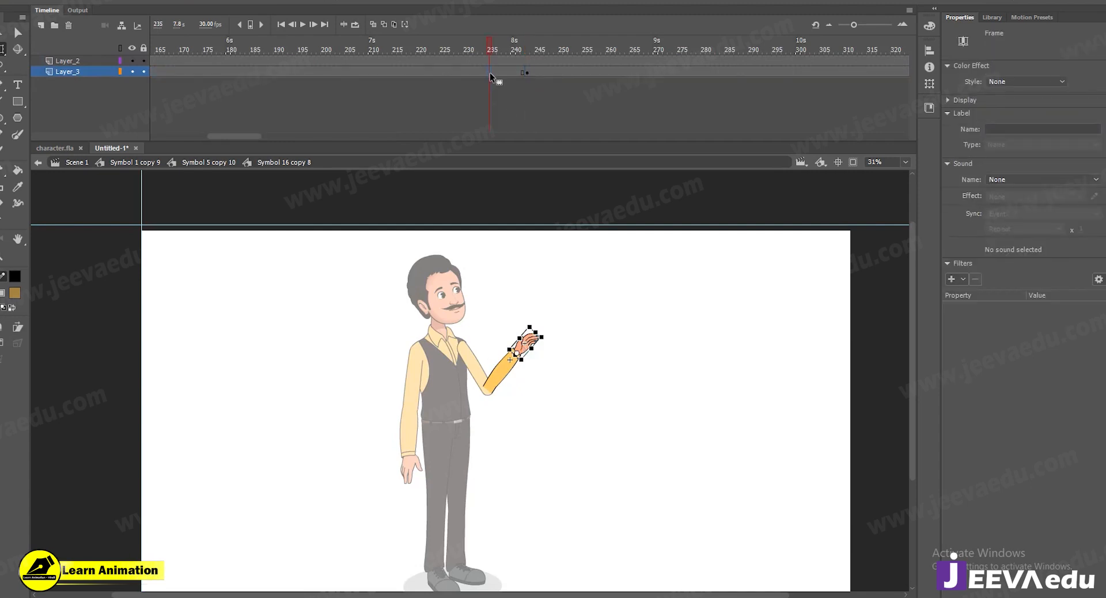
Join the hand's keyframes at frames 235 and 243 with a classic tween eased at 100
{"action": "right_click", "coordinate": [507, 73]}
{"action": "left_click", "coordinate": [541, 106]}
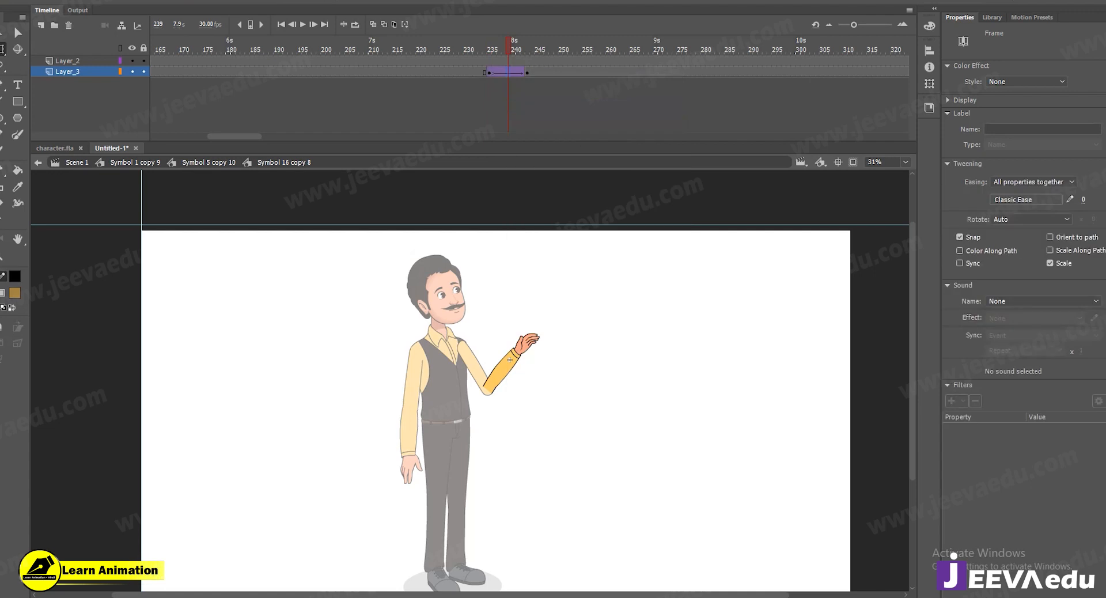
{"action": "left_click_drag", "start_coordinate": [1085, 200], "coordinate": [1105, 200]}
Open the hand's nested symbols from the frame 243 pose and examine the hand drawing on the innermost symbol's first frame
{"action": "left_click", "coordinate": [528, 73]}
{"action": "left_click", "coordinate": [522, 346]}
{"action": "key", "text": "z"}
{"action": "left_click", "coordinate": [516, 343]}
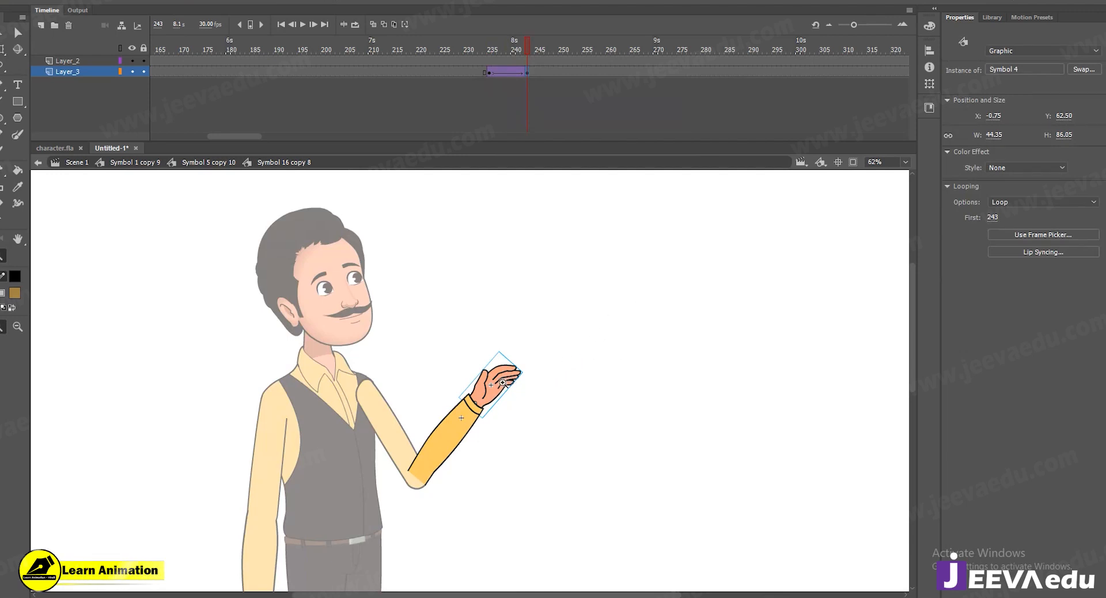
{"action": "key", "text": "v"}
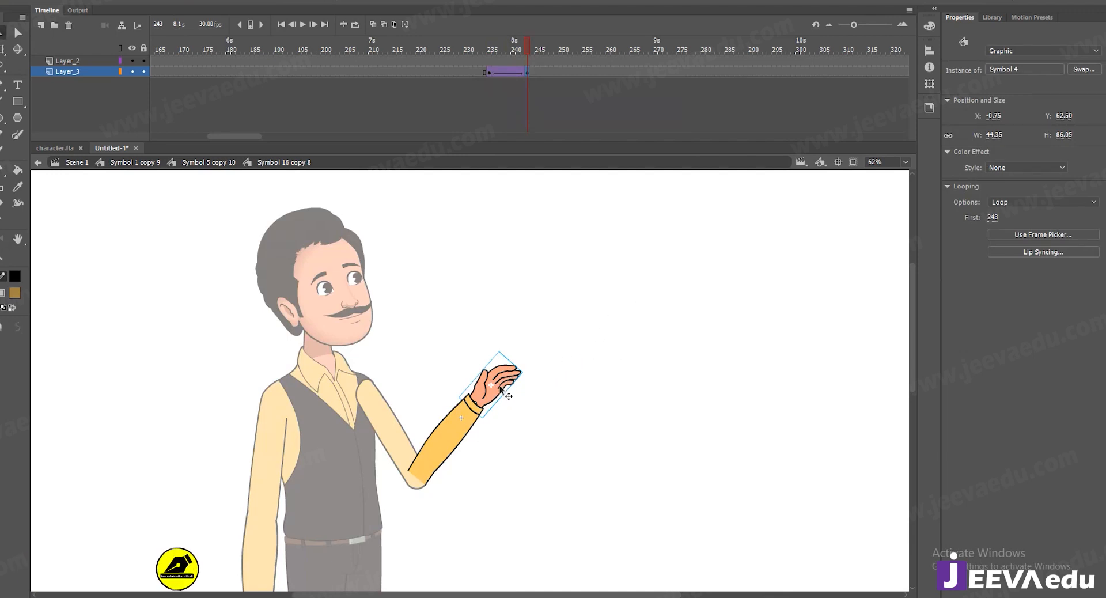
{"action": "left_click", "coordinate": [491, 74]}
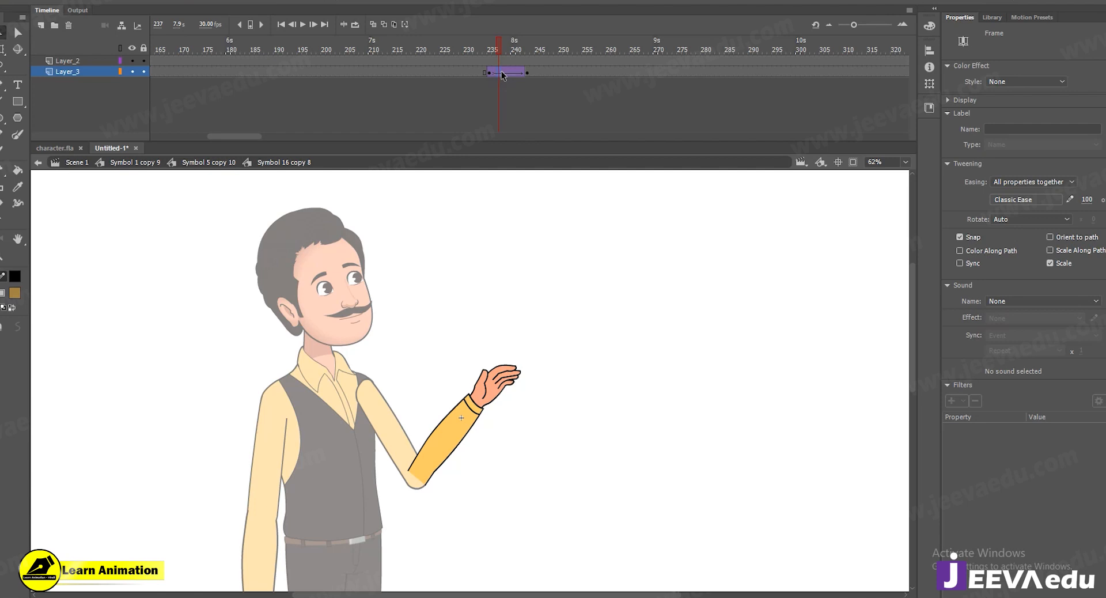
{"action": "left_click", "coordinate": [528, 70]}
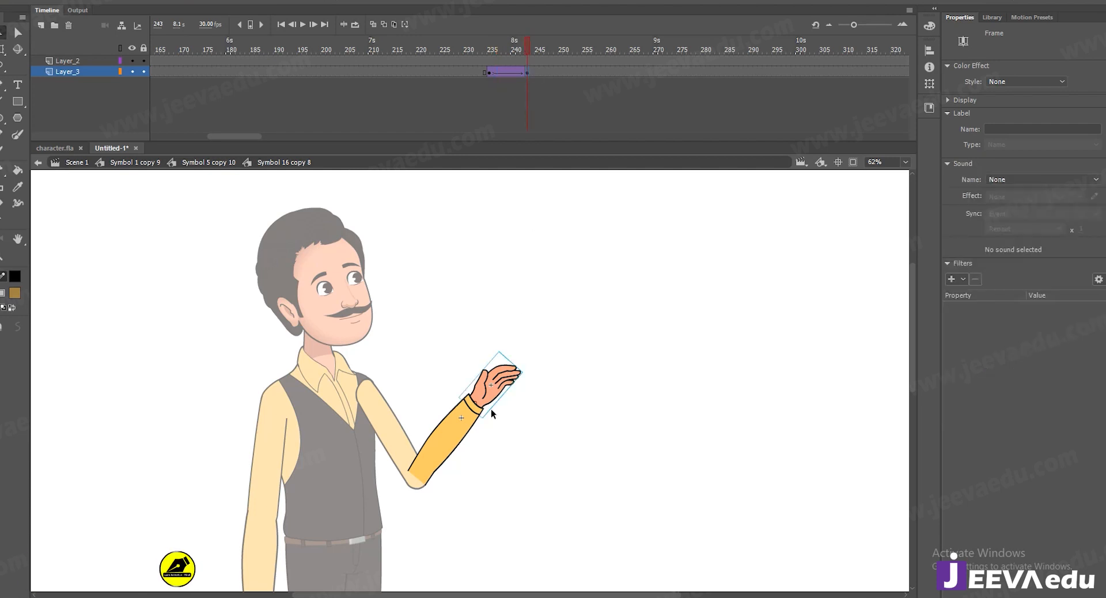
{"action": "double_click", "coordinate": [490, 390]}
{"action": "left_click", "coordinate": [517, 59]}
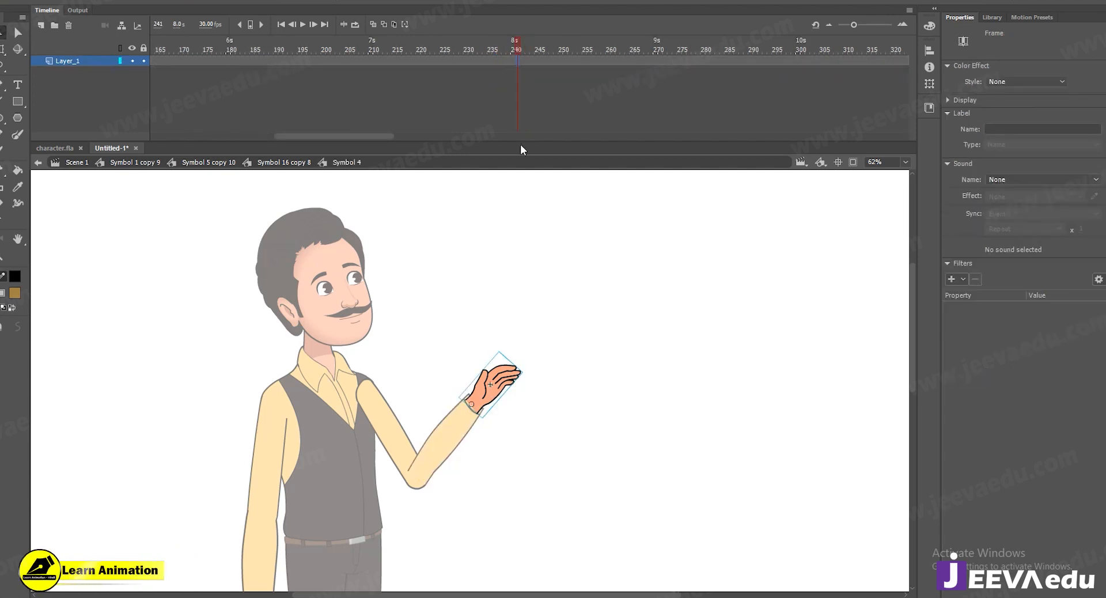
{"action": "double_click", "coordinate": [508, 378]}
{"action": "left_click_drag", "start_coordinate": [157, 45], "coordinate": [152, 50]}
{"action": "left_click_drag", "start_coordinate": [482, 334], "coordinate": [531, 456]}
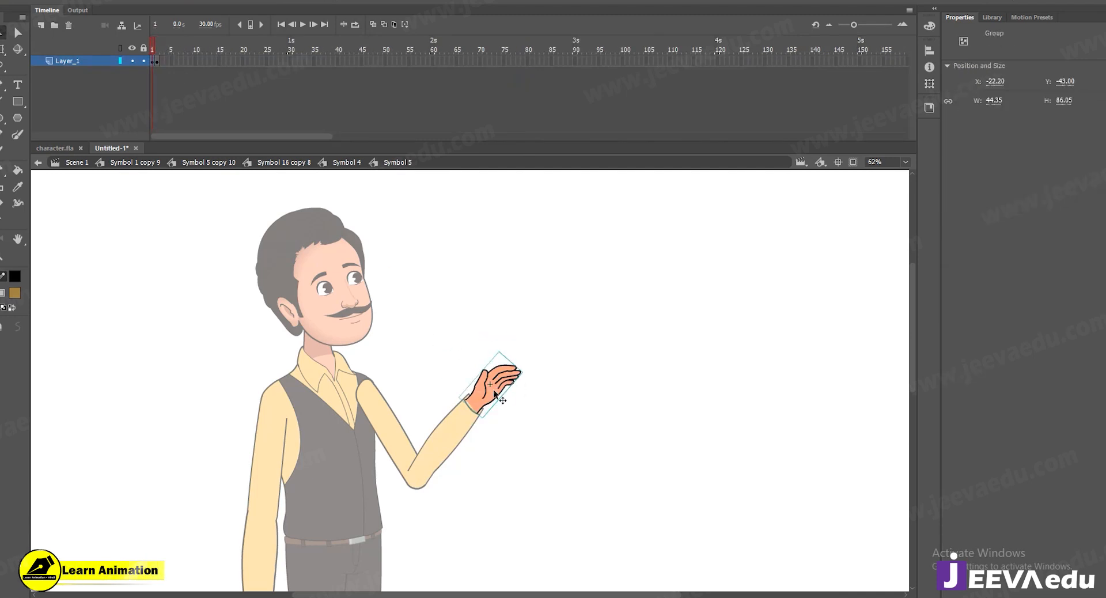
Return to the hand's Symbol 4 and insert a keyframe on Layer_1 at frame 237
{"action": "double_click", "coordinate": [430, 355]}
{"action": "left_click", "coordinate": [514, 63]}
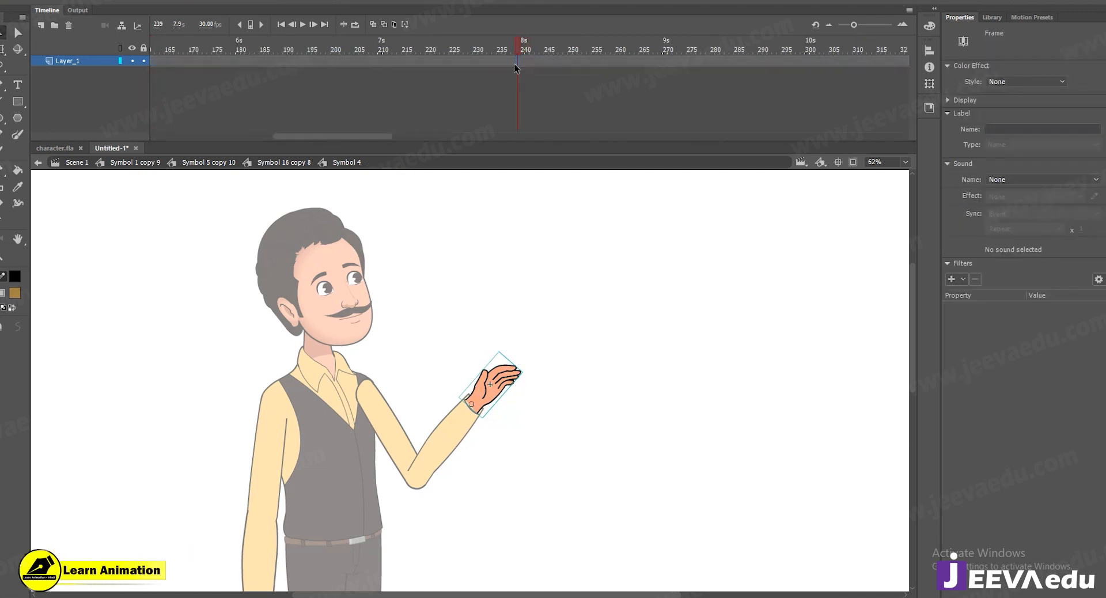
{"action": "left_click", "coordinate": [504, 56]}
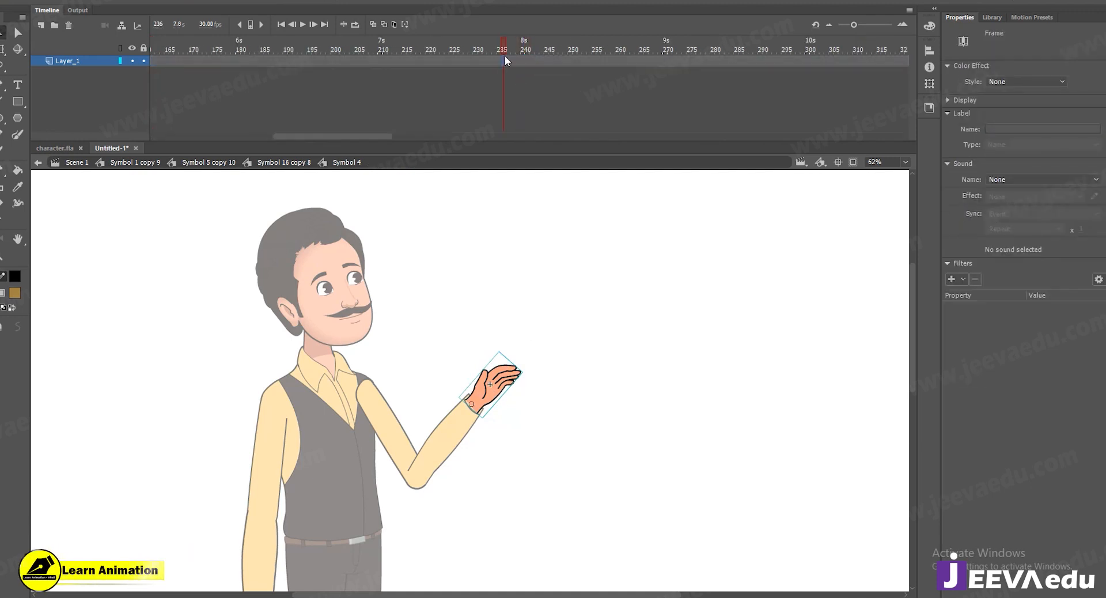
{"action": "left_click", "coordinate": [509, 60]}
{"action": "key", "text": "F6"}
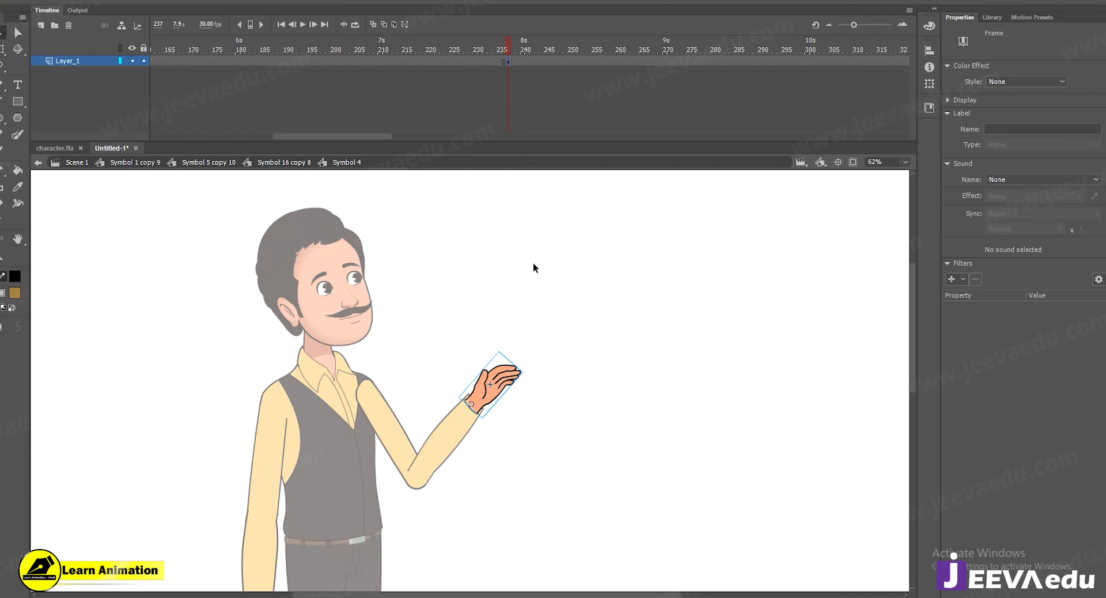
Go back out through the forearm and arm symbols to the character's symbol and preview the pose up to frame 243
{"action": "double_click", "coordinate": [435, 334]}
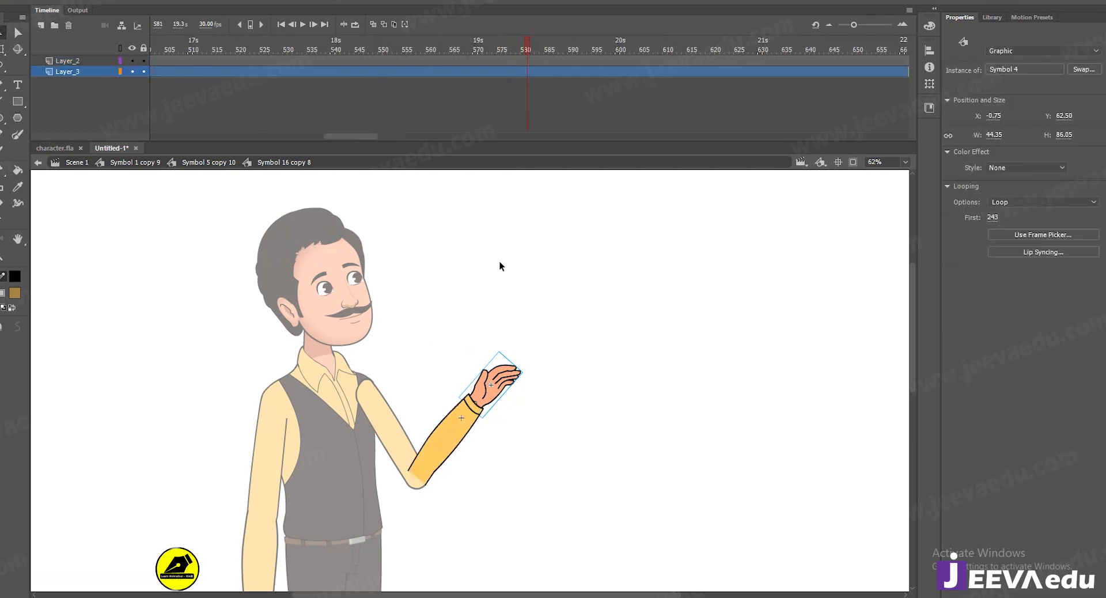
{"action": "left_click_drag", "start_coordinate": [366, 133], "coordinate": [257, 136]}
{"action": "double_click", "coordinate": [460, 291]}
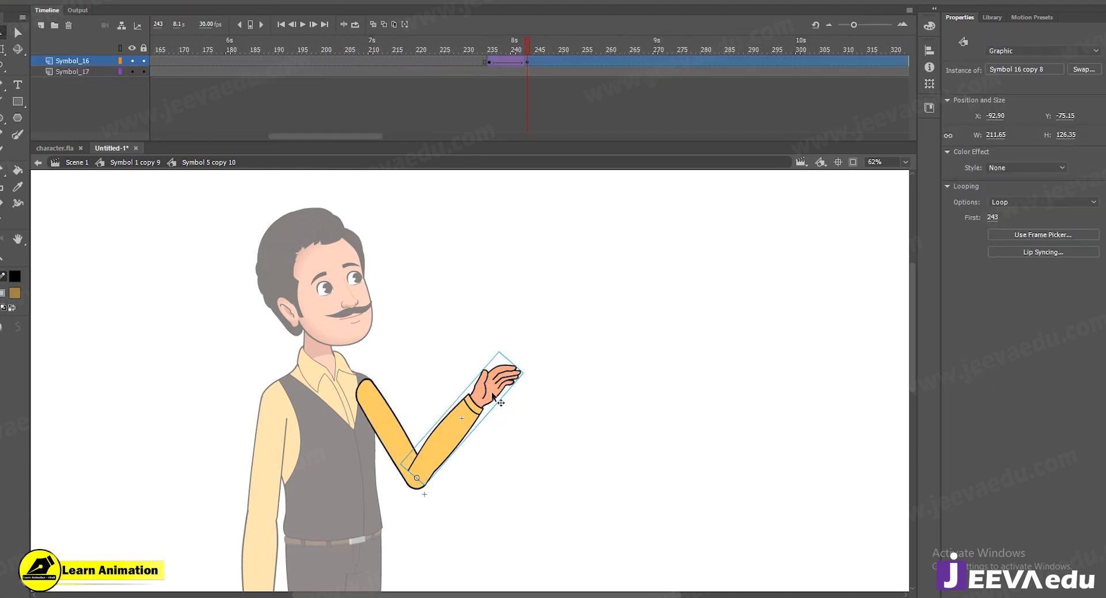
{"action": "left_click_drag", "start_coordinate": [477, 390], "coordinate": [552, 421]}
{"action": "key", "text": "ctrl+z"}
{"action": "double_click", "coordinate": [534, 465]}
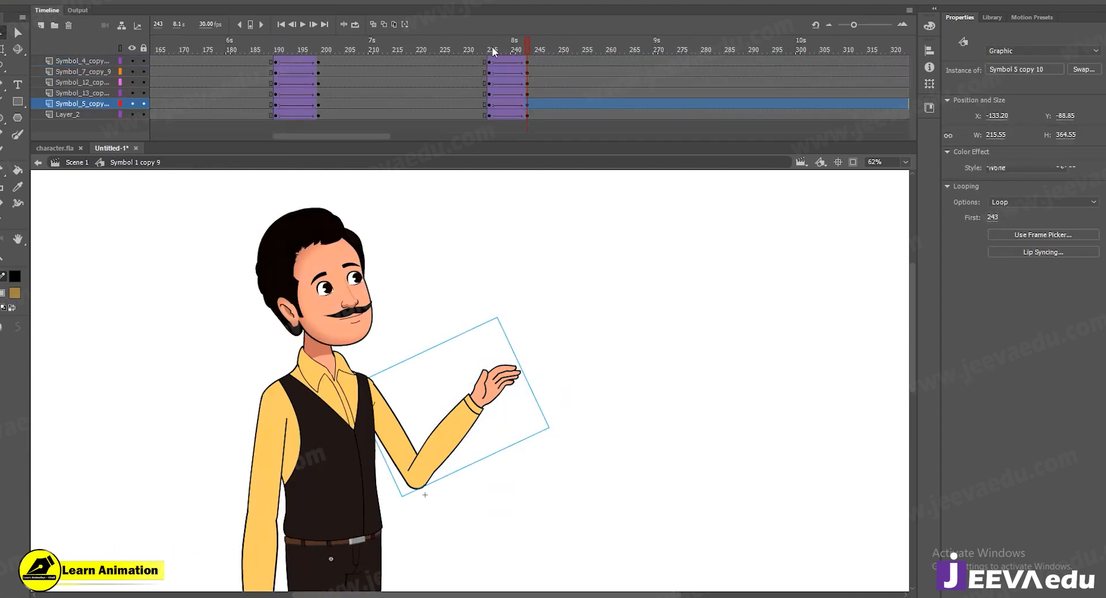
{"action": "left_click", "coordinate": [515, 52]}
{"action": "left_click", "coordinate": [526, 53]}
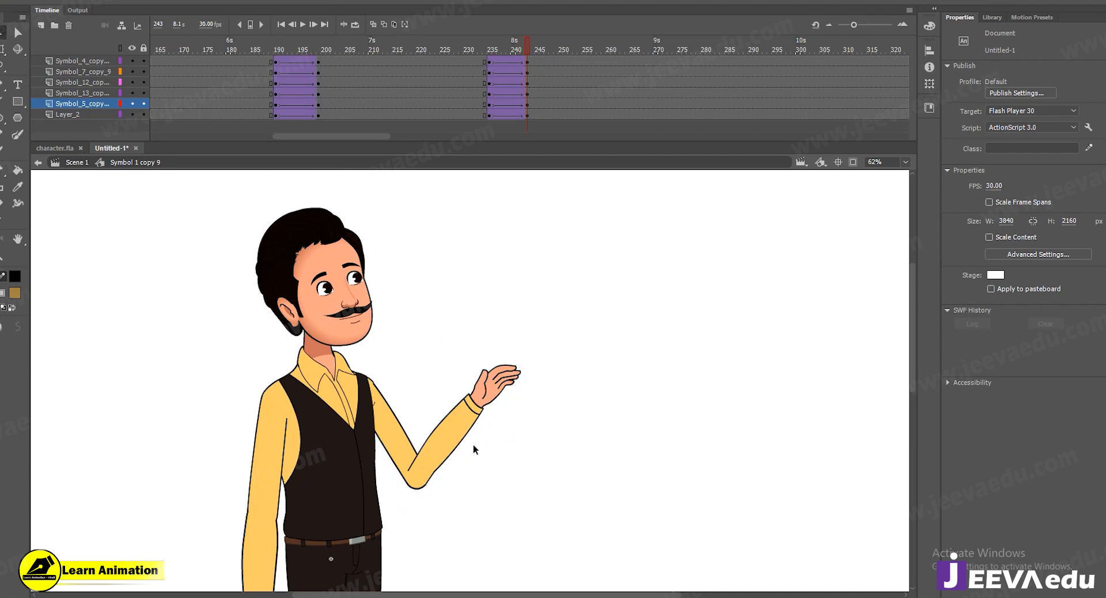
Reopen the far arm's symbol and its nested forearm symbol, and select the hand at frame 243
{"action": "left_click", "coordinate": [461, 420]}
{"action": "double_click", "coordinate": [482, 403]}
{"action": "left_click", "coordinate": [482, 403]}
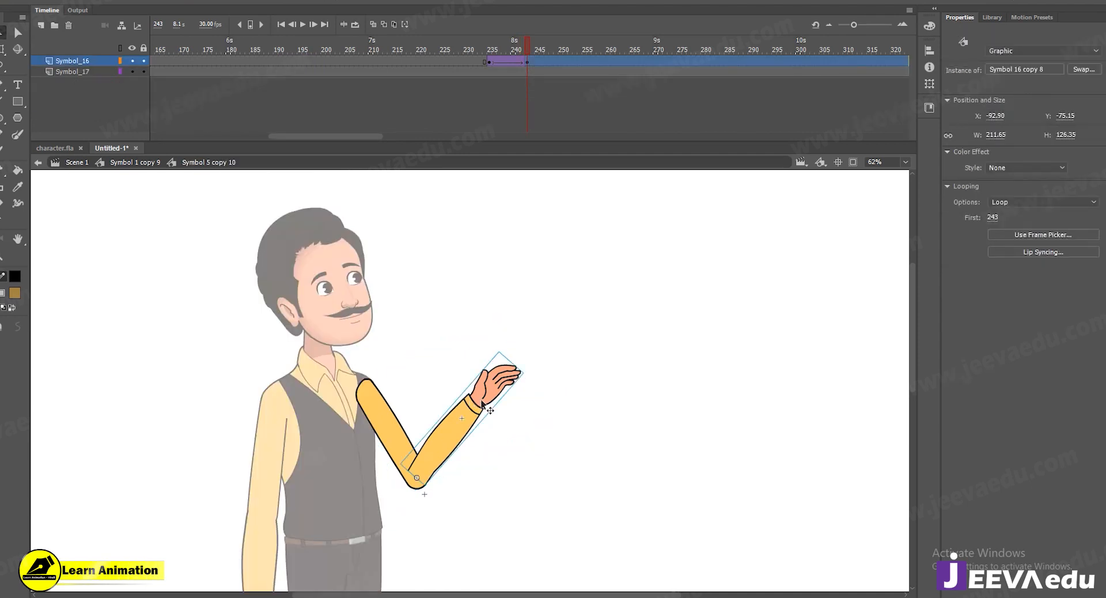
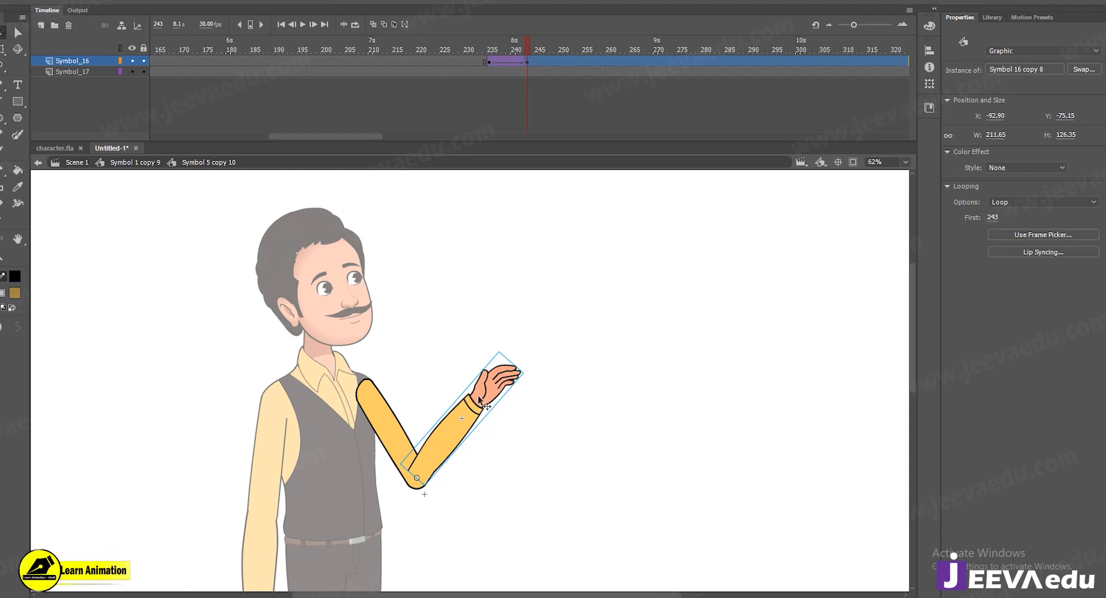
{"action": "double_click", "coordinate": [499, 257]}
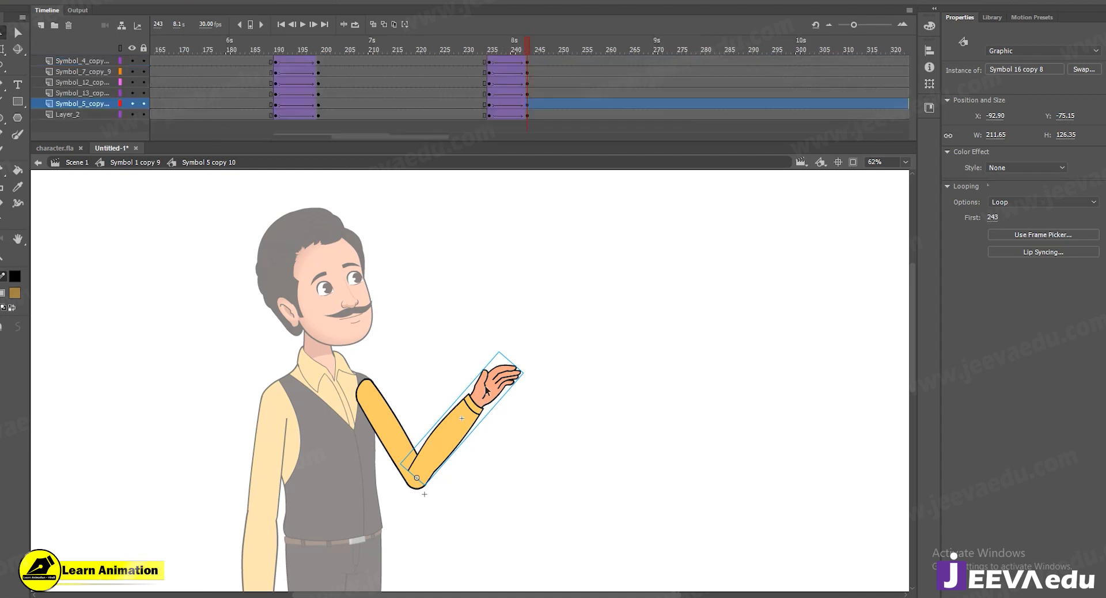
{"action": "double_click", "coordinate": [490, 409]}
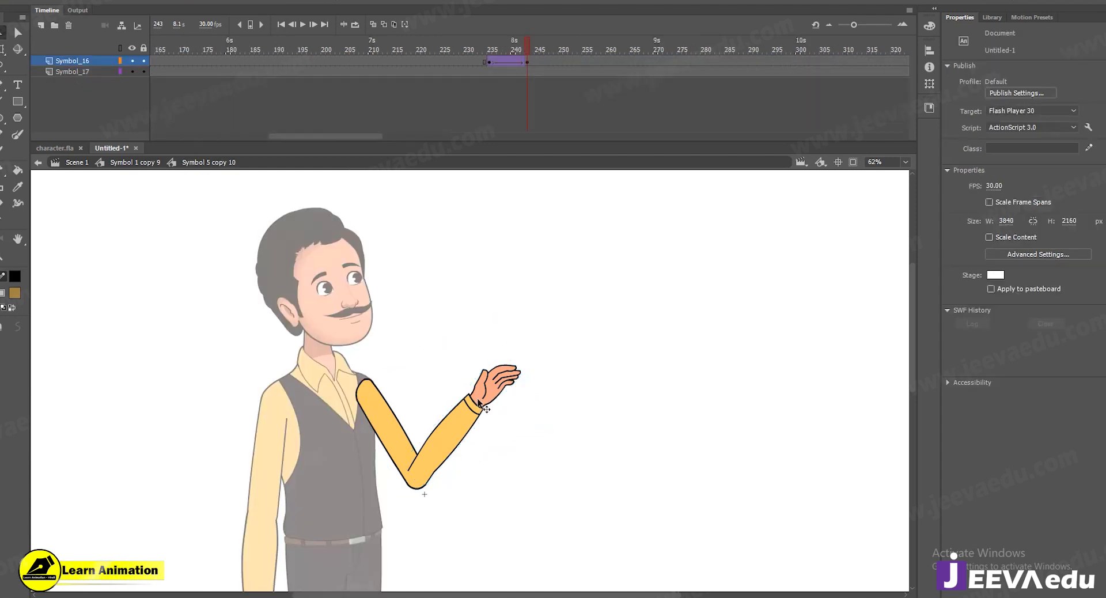
{"action": "left_click", "coordinate": [495, 390]}
{"action": "double_click", "coordinate": [497, 391]}
{"action": "left_click", "coordinate": [497, 373]}
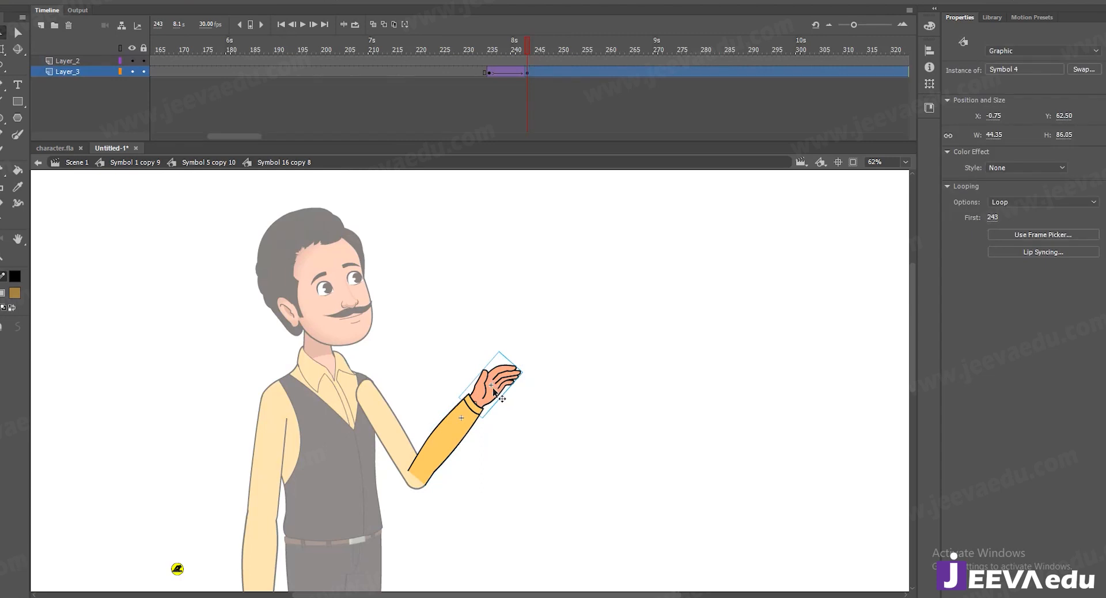
Examine the hand instance at frames 243, 235 and 237 on Layer_3 of the forearm symbol
{"action": "double_click", "coordinate": [494, 387]}
{"action": "double_click", "coordinate": [471, 349]}
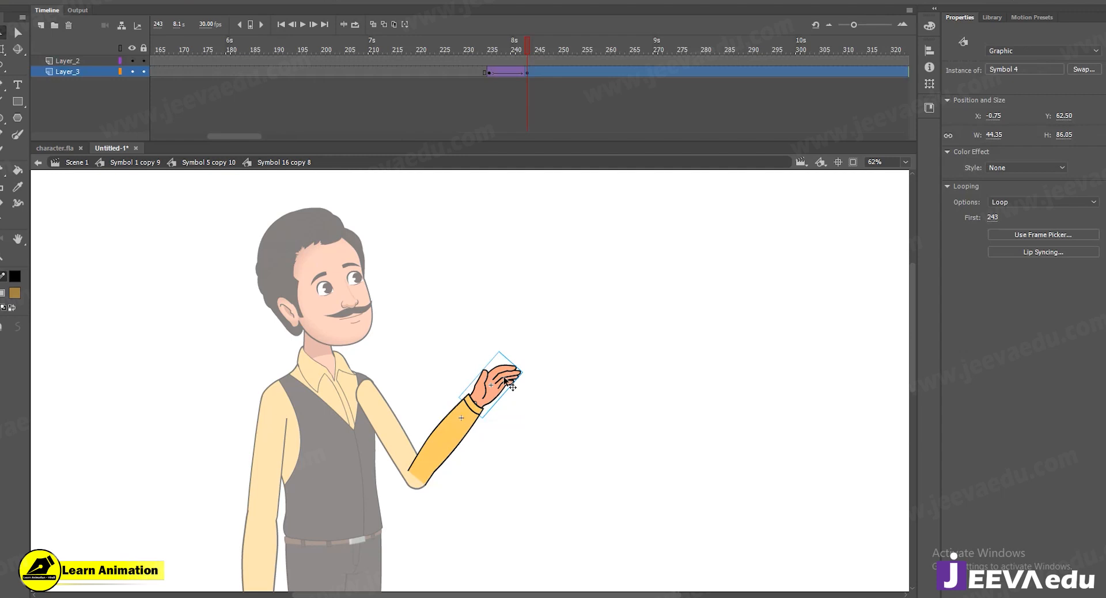
{"action": "left_click", "coordinate": [490, 72]}
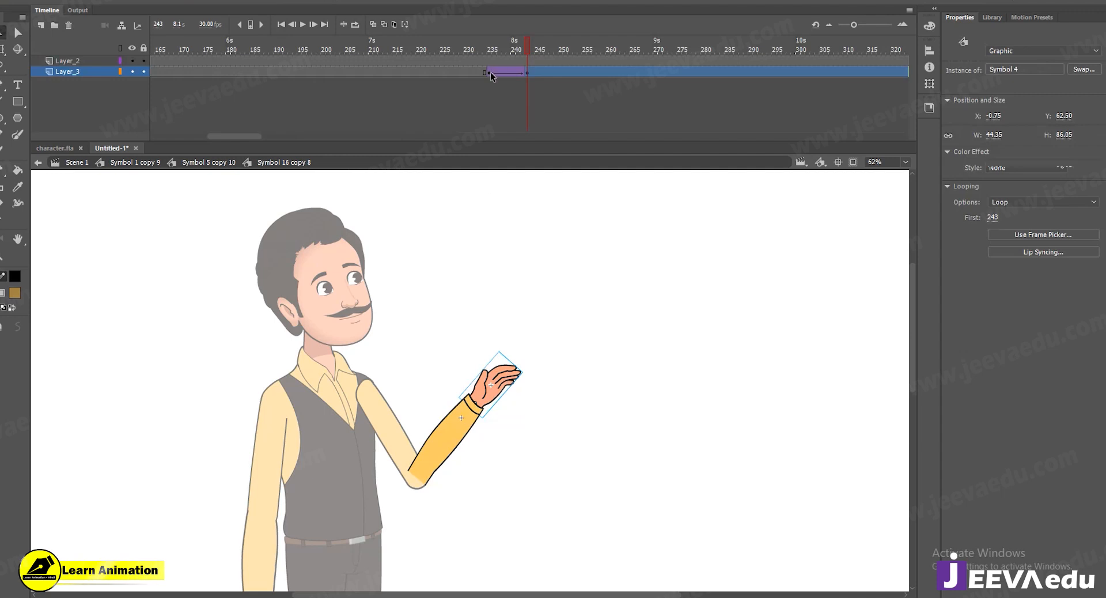
{"action": "left_click", "coordinate": [495, 381]}
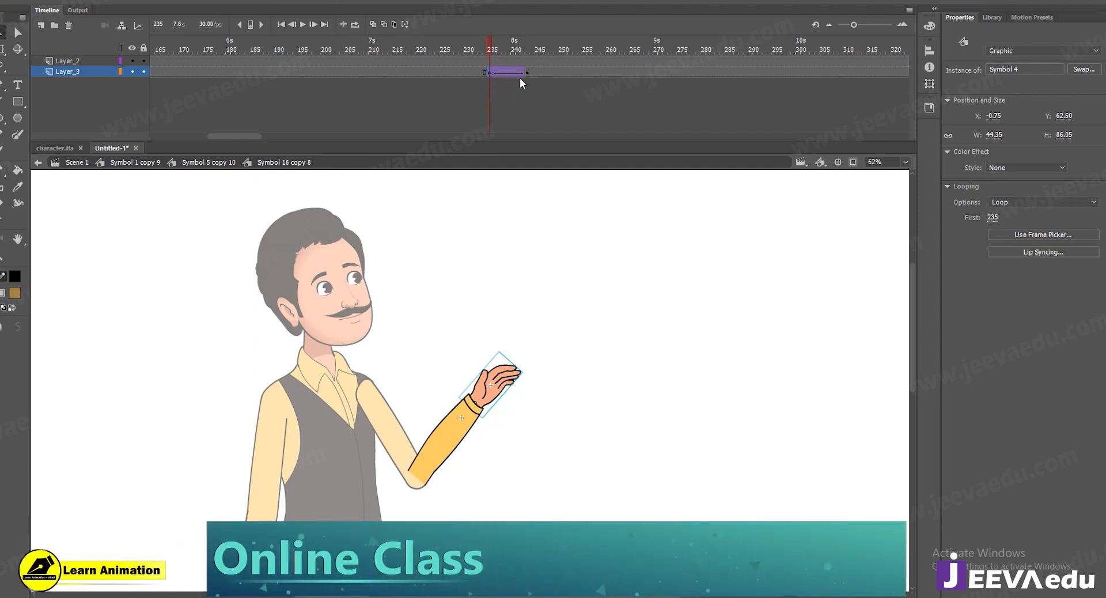
{"action": "left_click", "coordinate": [498, 74]}
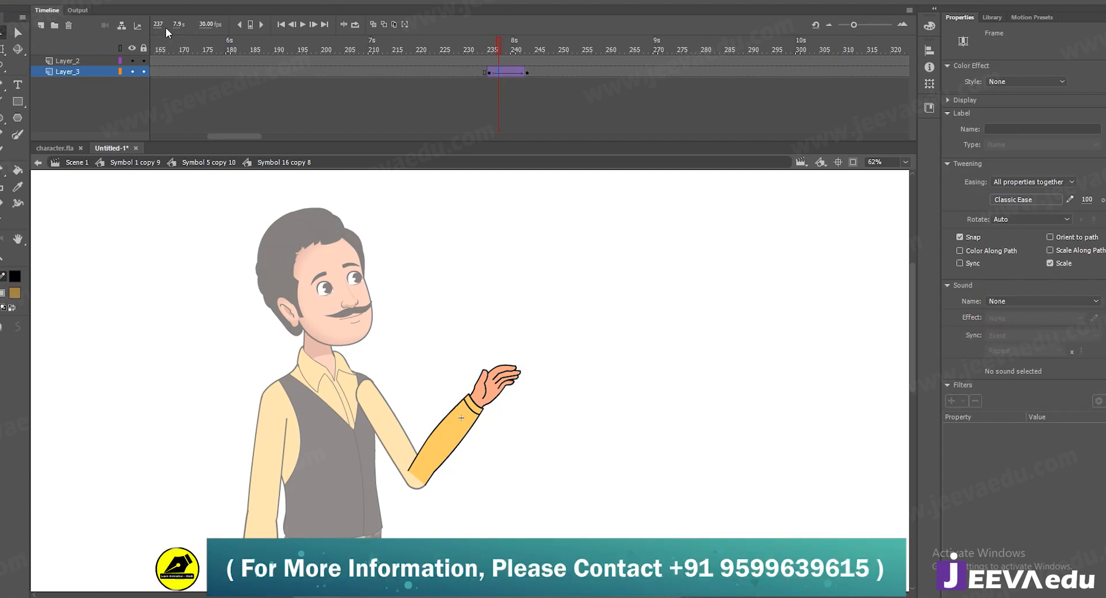
{"action": "left_click", "coordinate": [494, 46]}
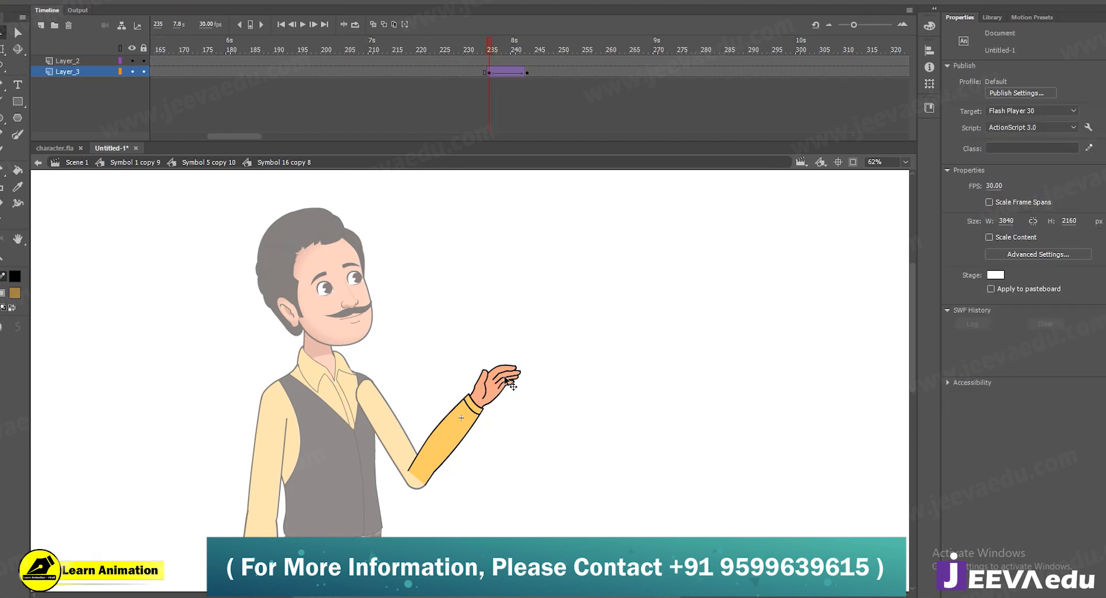
{"action": "left_click", "coordinate": [485, 391]}
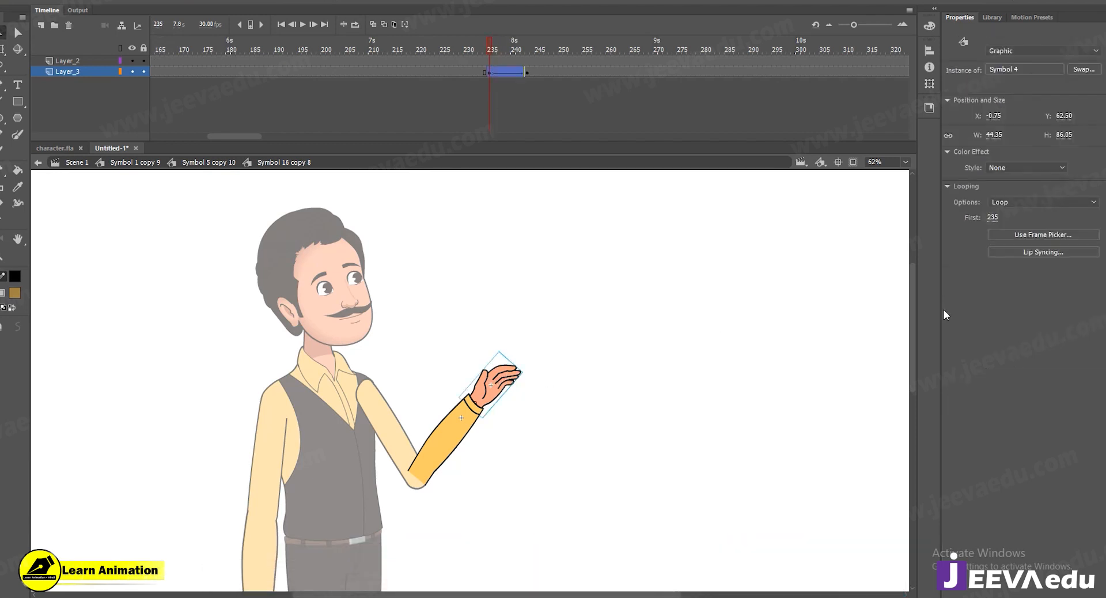
Inside the hand symbol, switch the hand at frame 237 to the pointing pose, frame 2, with the Frame Picker
{"action": "double_click", "coordinate": [504, 385]}
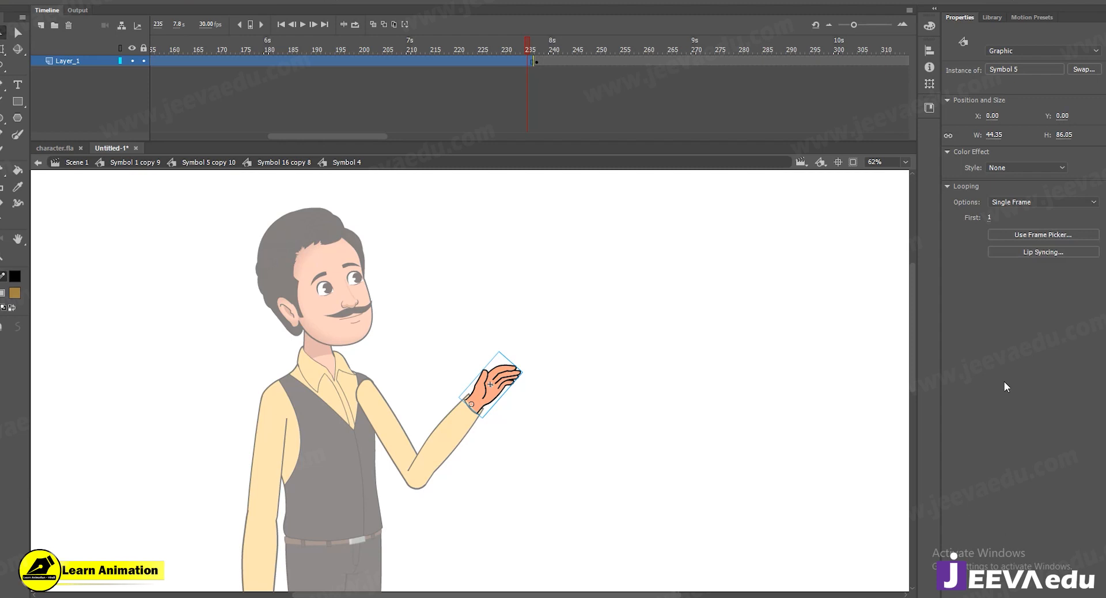
{"action": "left_click", "coordinate": [511, 74]}
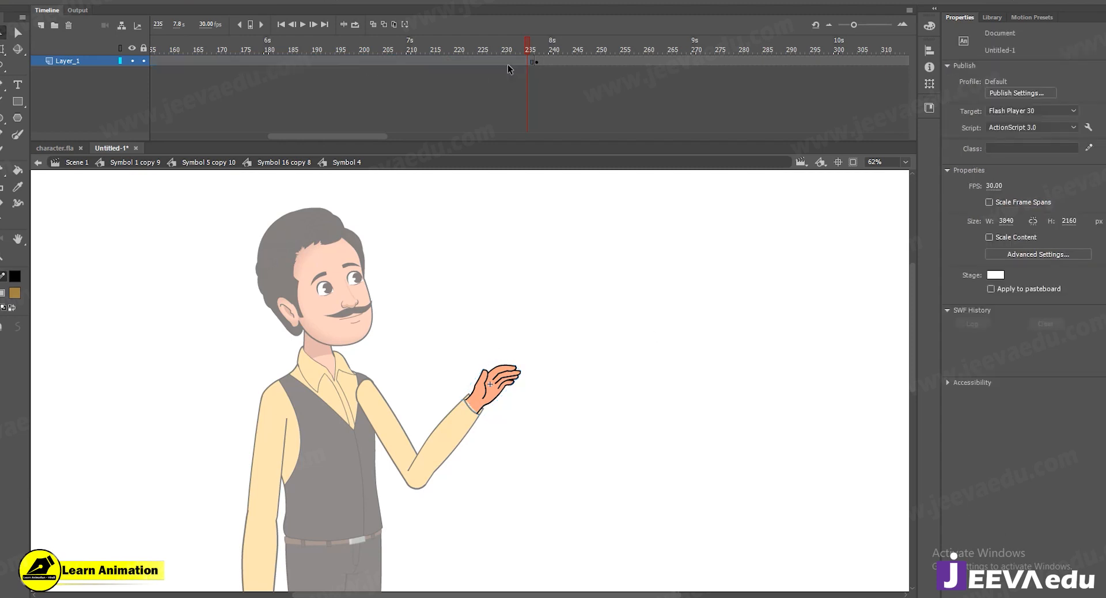
{"action": "left_click", "coordinate": [537, 61]}
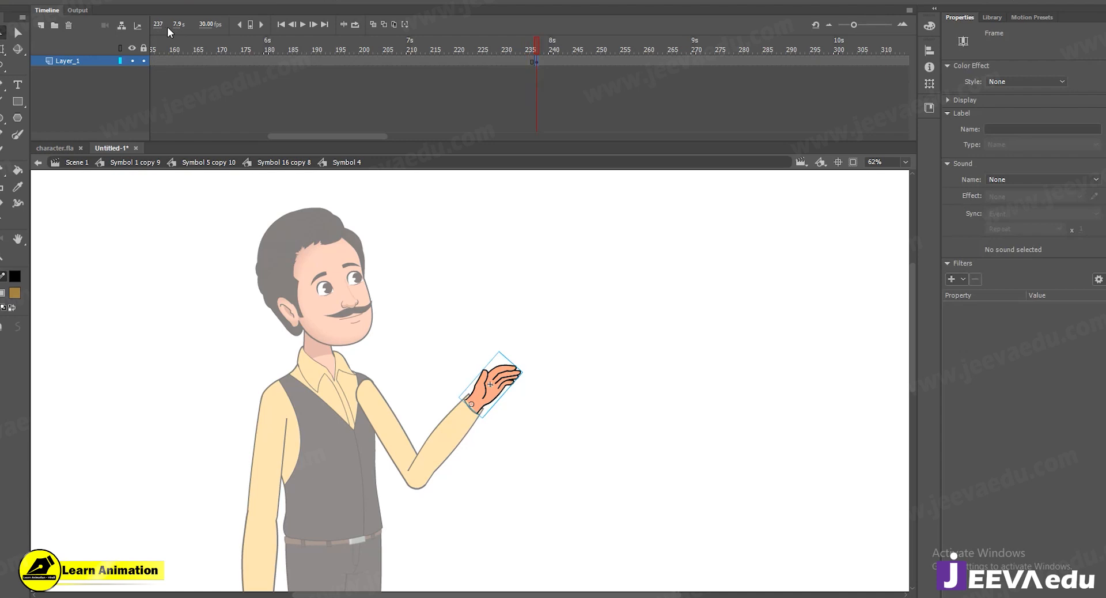
{"action": "left_click", "coordinate": [502, 392]}
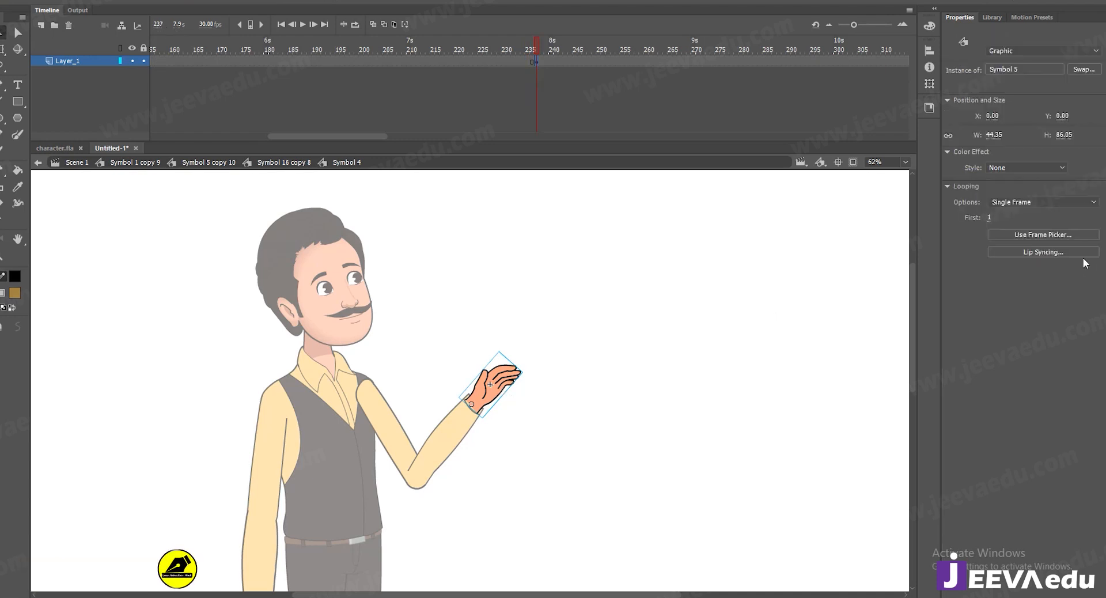
{"action": "left_click", "coordinate": [1032, 236]}
{"action": "left_click", "coordinate": [569, 277]}
{"action": "left_click_drag", "start_coordinate": [626, 201], "coordinate": [899, 216]}
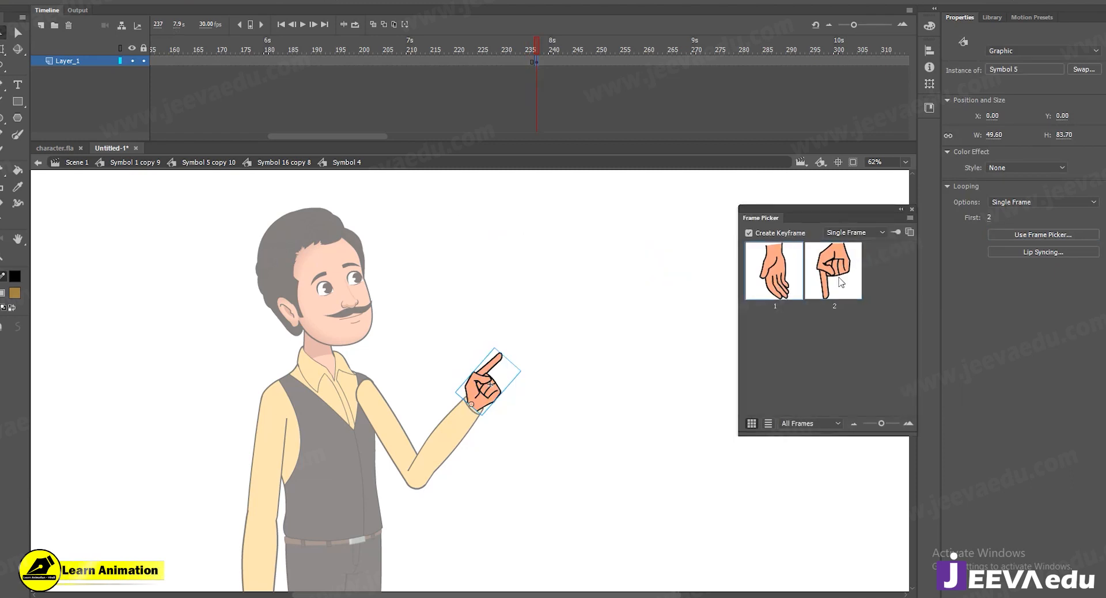
{"action": "left_click", "coordinate": [796, 279]}
{"action": "left_click", "coordinate": [845, 280]}
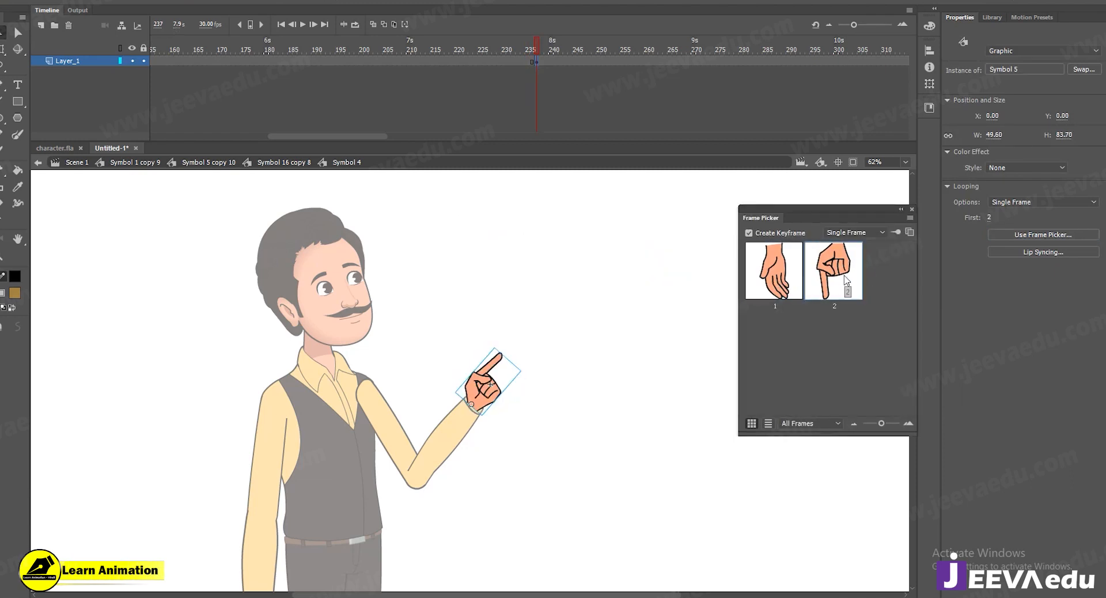
{"action": "left_click", "coordinate": [911, 208]}
{"action": "mouse_move", "coordinate": [535, 40]}
{"action": "left_mouse_down"}
{"action": "mouse_move", "coordinate": [535, 52]}
{"action": "mouse_move", "coordinate": [515, 48]}
{"action": "mouse_move", "coordinate": [536, 56]}
{"action": "left_mouse_up"}
Back in Symbol 16 copy 8, rotate the pointing hand more upright at frame 243 and fit it to the cuff
{"action": "left_click", "coordinate": [283, 164]}
{"action": "scroll", "coordinate": [500, 411], "scroll_direction": "up", "scroll_amount": 2}
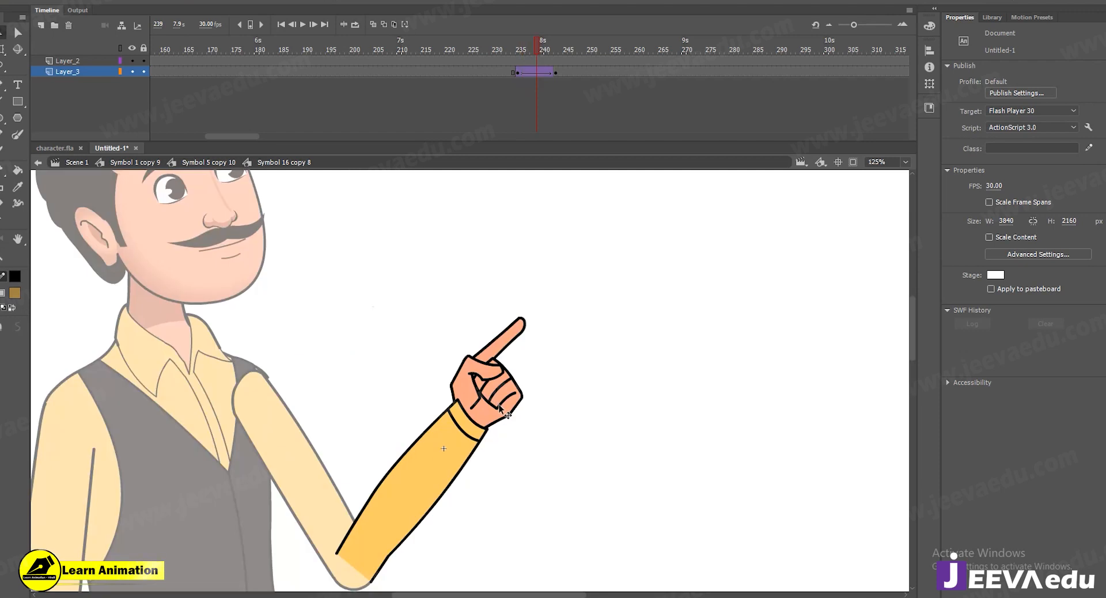
{"action": "left_click", "coordinate": [556, 99]}
{"action": "left_click", "coordinate": [486, 408]}
{"action": "left_click_drag", "start_coordinate": [484, 405], "coordinate": [488, 403]}
{"action": "key", "text": "q"}
{"action": "left_click_drag", "start_coordinate": [576, 353], "coordinate": [562, 334]}
{"action": "left_click_drag", "start_coordinate": [468, 398], "coordinate": [473, 397]}
{"action": "left_click", "coordinate": [416, 477]}
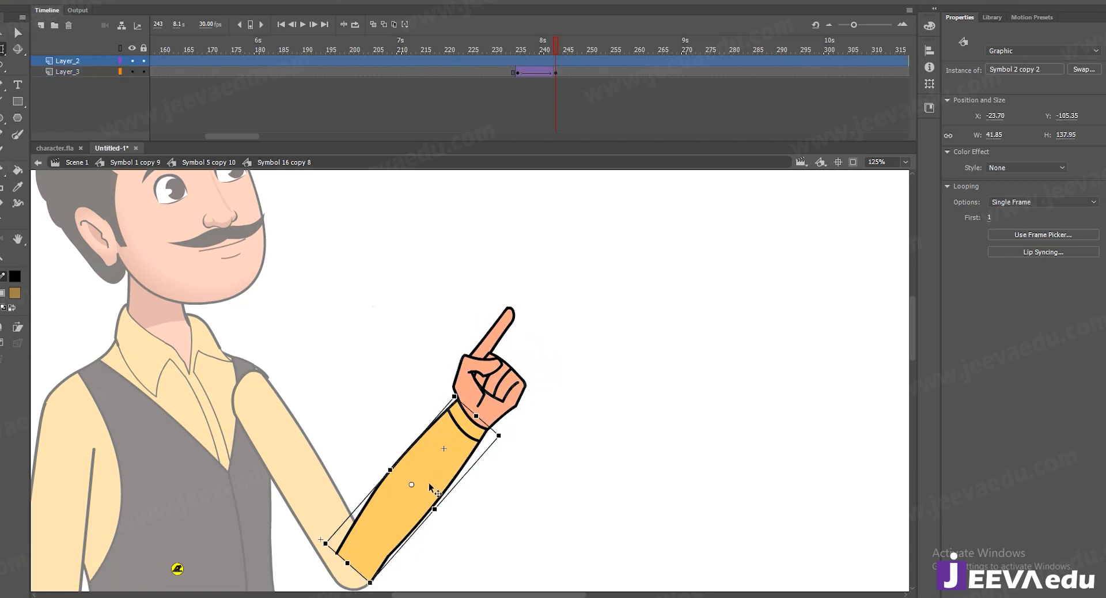
{"action": "left_click", "coordinate": [521, 368]}
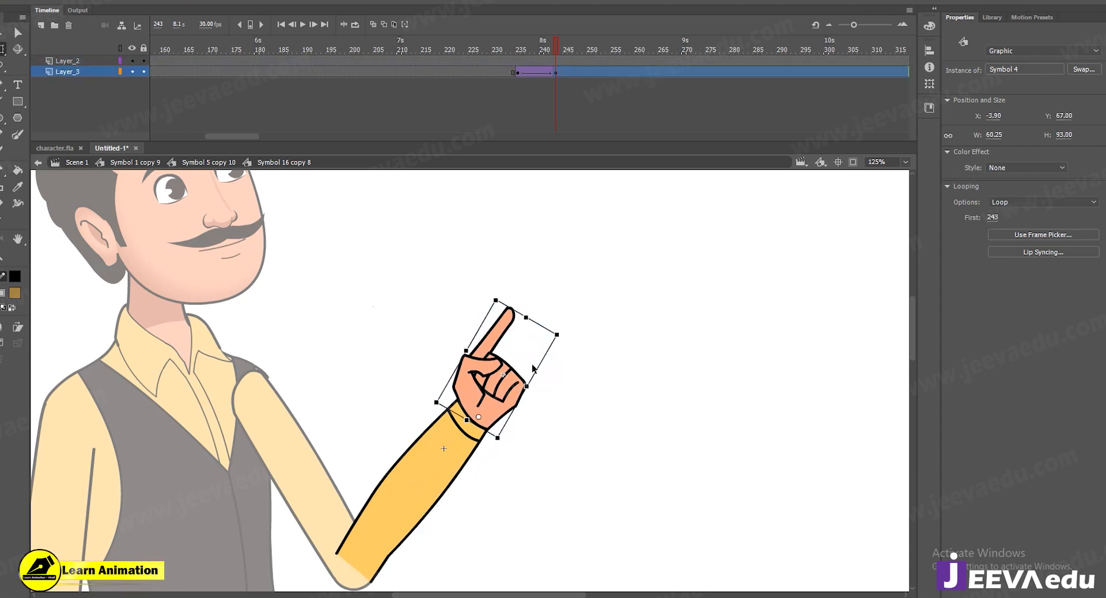
Preview the arm raise in the parent arm symbol and reopen the forearm symbol at frame 243
{"action": "double_click", "coordinate": [398, 275]}
{"action": "left_click_drag", "start_coordinate": [500, 51], "coordinate": [525, 58]}
{"action": "key", "text": "z"}
{"action": "left_click", "coordinate": [540, 420], "text": "alt"}
{"action": "key", "text": "v"}
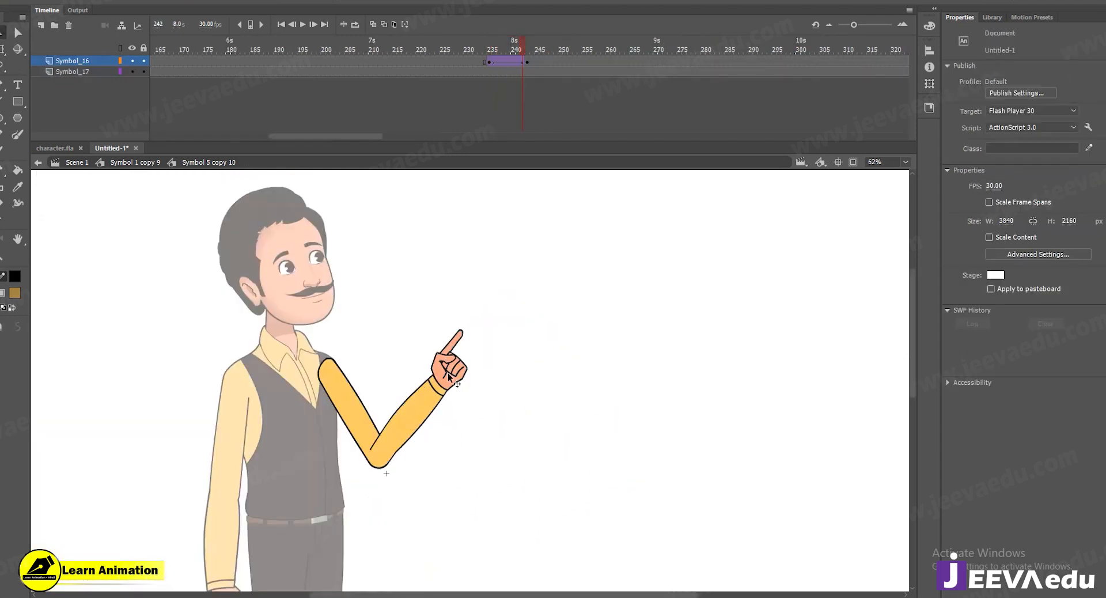
{"action": "left_click", "coordinate": [528, 63]}
{"action": "key", "text": "z"}
{"action": "left_click", "coordinate": [447, 365]}
{"action": "key", "text": "v"}
{"action": "double_click", "coordinate": [455, 377]}
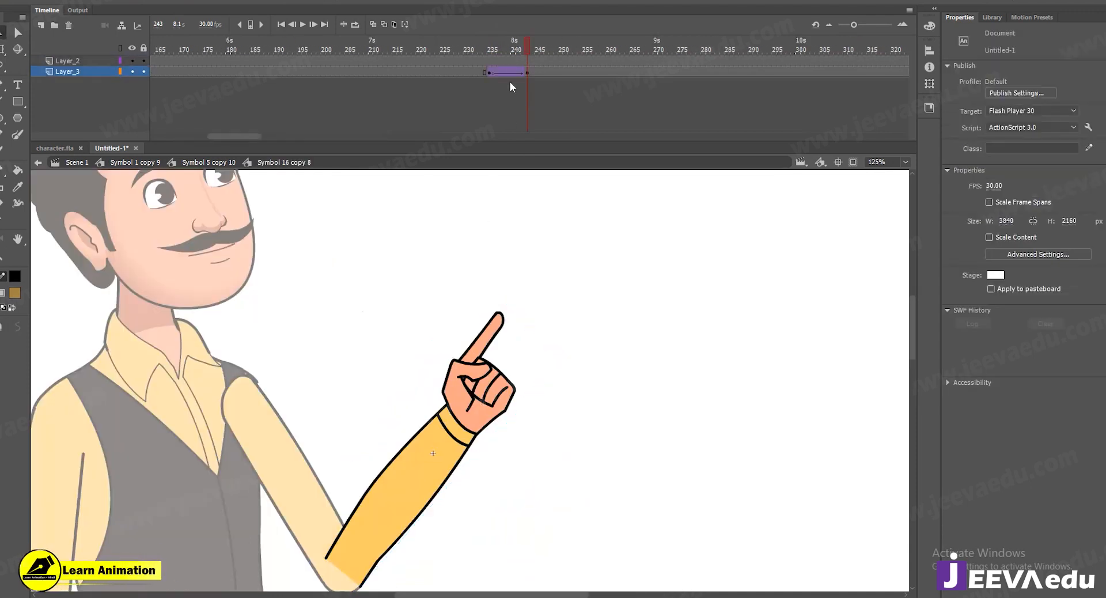
Scrub through the hand tween on Layer_3 between frames 235 and 243 to check the pointing pose
{"action": "left_click", "coordinate": [501, 74]}
{"action": "left_click_drag", "start_coordinate": [491, 44], "coordinate": [517, 51]}
{"action": "left_click", "coordinate": [517, 74]}
{"action": "left_click", "coordinate": [511, 73]}
{"action": "left_click", "coordinate": [485, 72]}
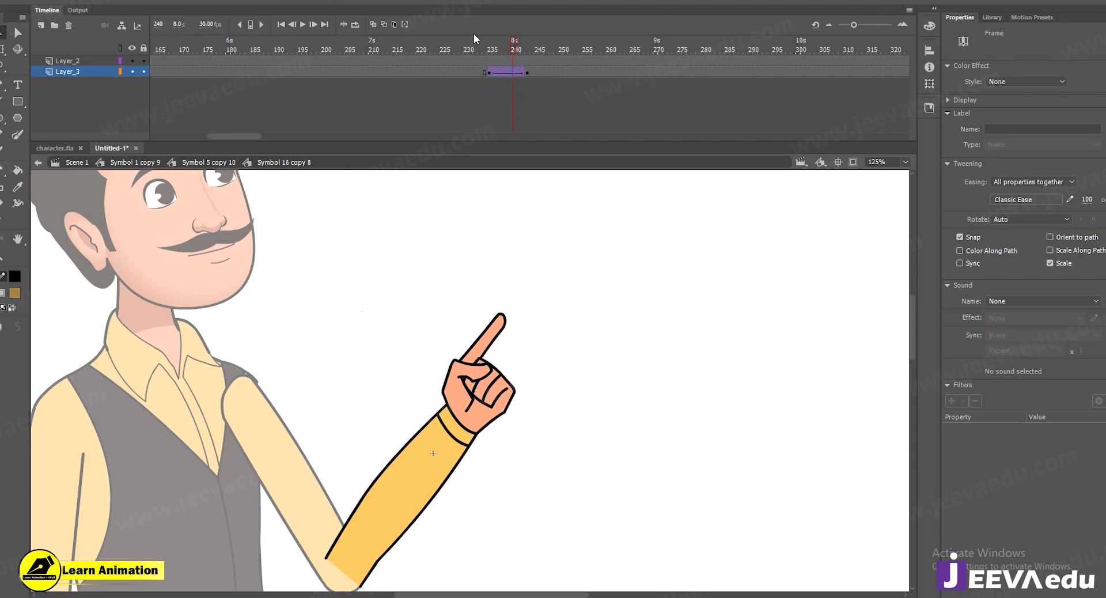
{"action": "left_click_drag", "start_coordinate": [510, 50], "coordinate": [505, 76]}
{"action": "left_click", "coordinate": [505, 73]}
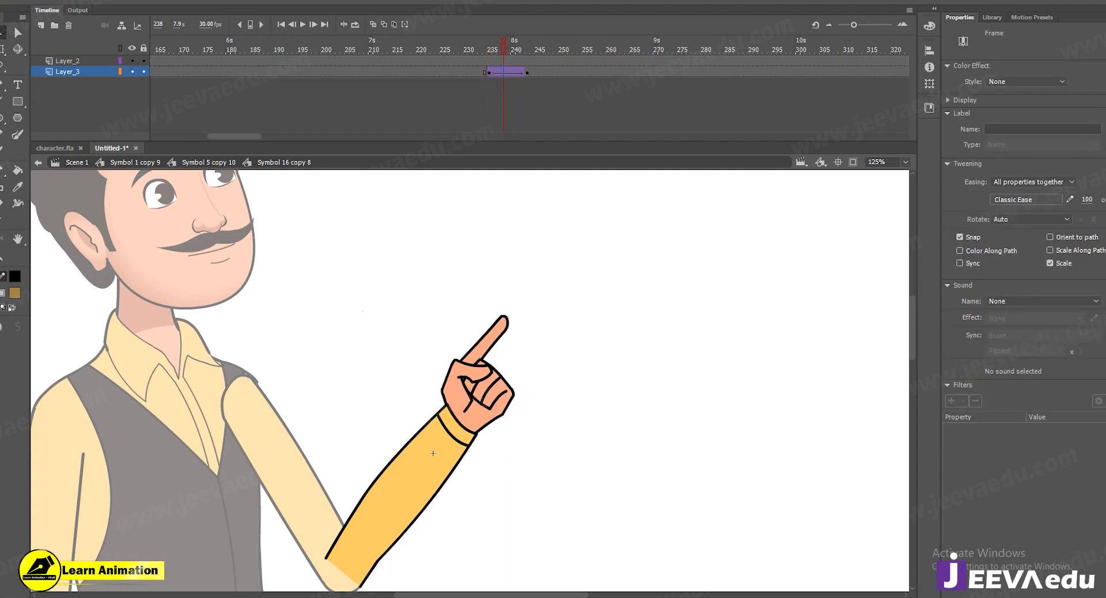
{"action": "left_click", "coordinate": [492, 56]}
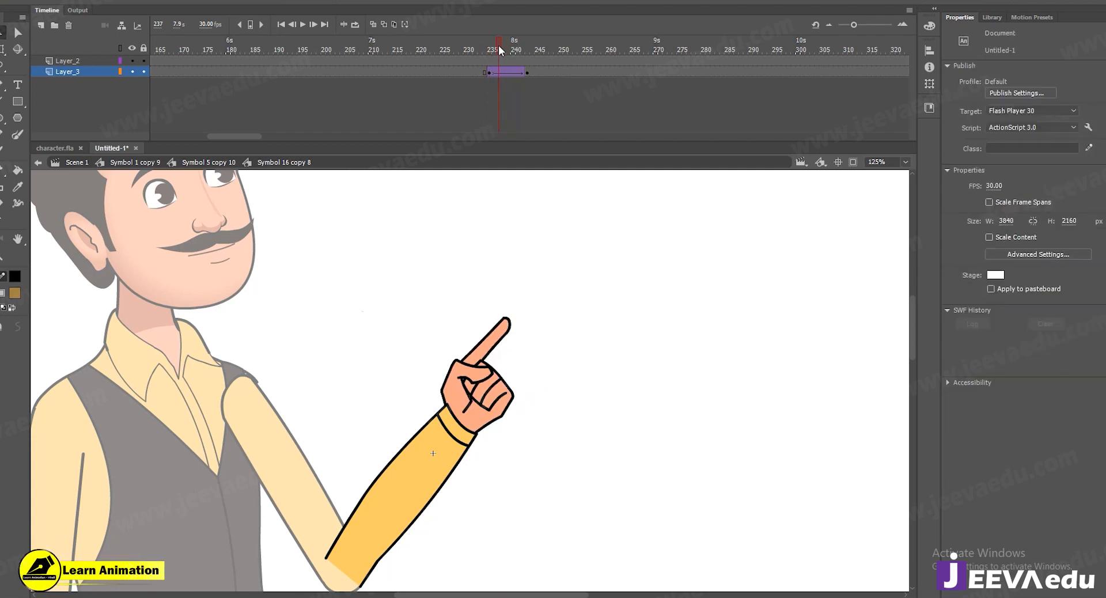
{"action": "left_click_drag", "start_coordinate": [492, 55], "coordinate": [519, 73]}
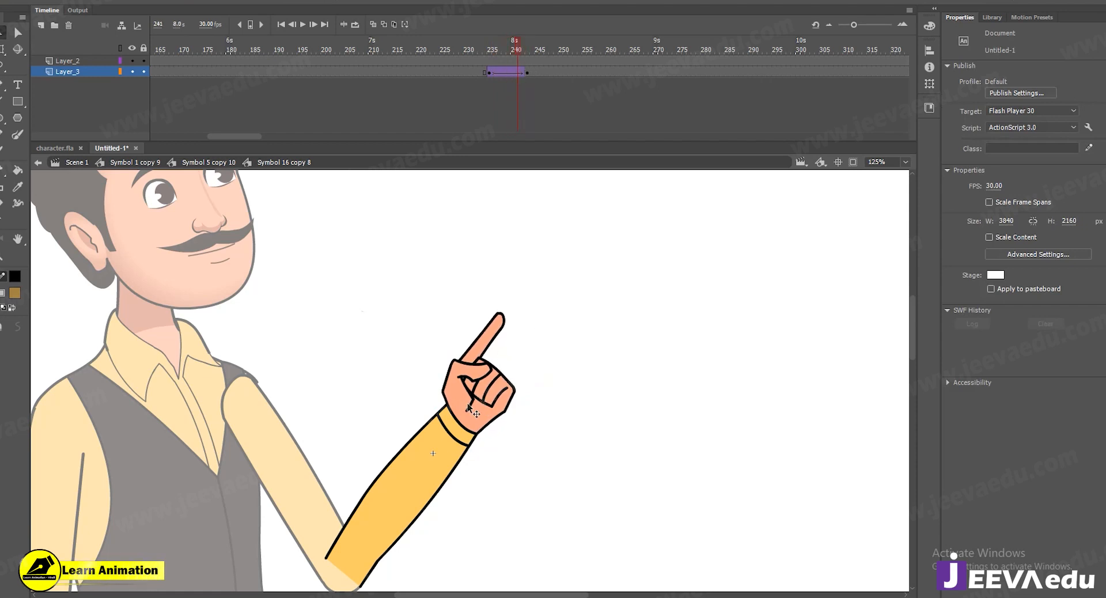
{"action": "left_click_drag", "start_coordinate": [511, 49], "coordinate": [507, 78]}
Return to Symbol 1 copy 9 and play back the full character's arm-raising gesture from before frame 235
{"action": "left_click", "coordinate": [231, 163]}
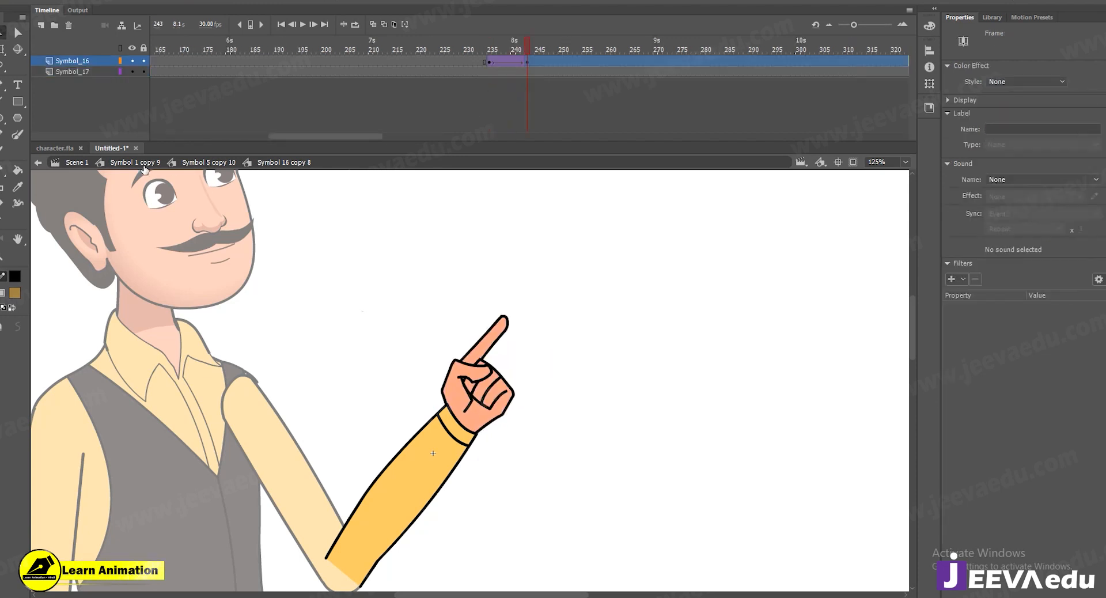
{"action": "left_click", "coordinate": [141, 163]}
{"action": "key", "text": "z"}
{"action": "left_click", "coordinate": [553, 454], "text": "alt"}
{"action": "left_click_drag", "start_coordinate": [527, 47], "coordinate": [444, 56]}
{"action": "key", "text": "Return"}
{"action": "left_click", "coordinate": [469, 404], "text": "alt"}
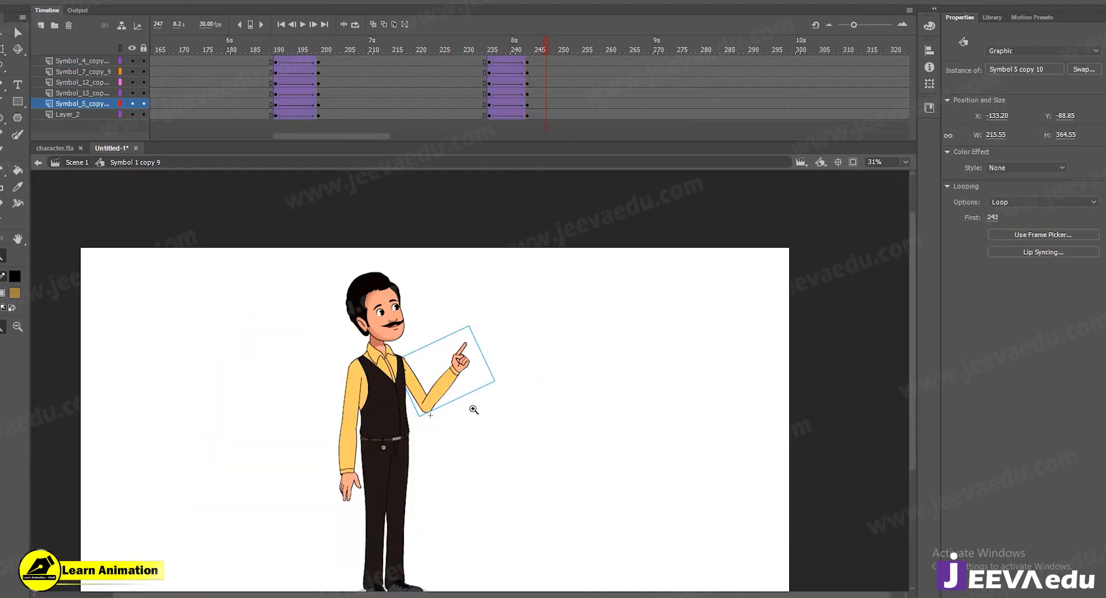
{"action": "key", "text": "Return"}
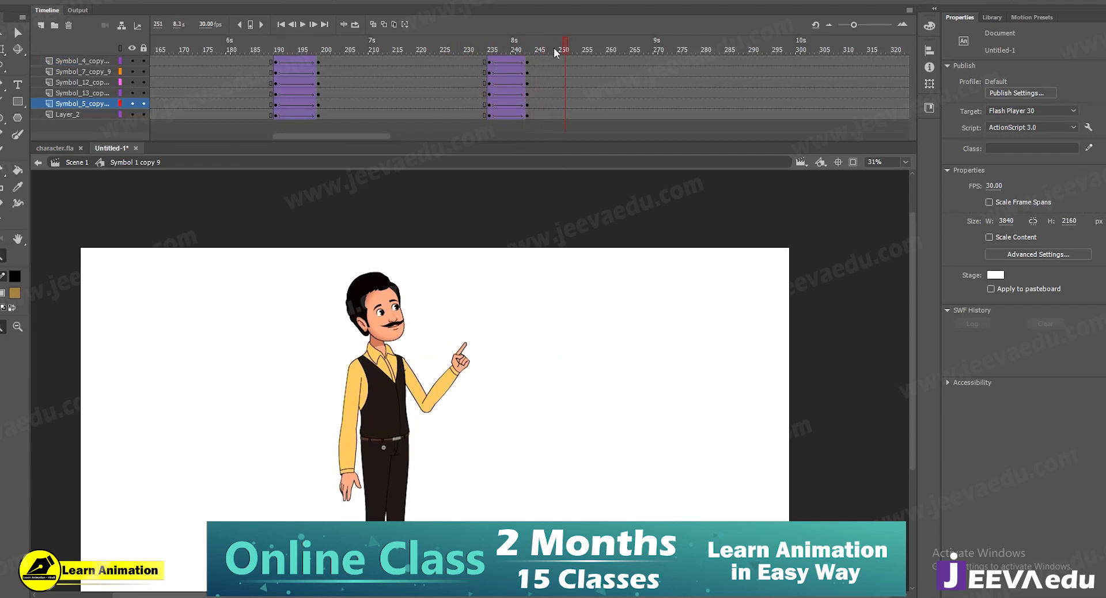
{"action": "left_click_drag", "start_coordinate": [580, 47], "coordinate": [494, 95]}
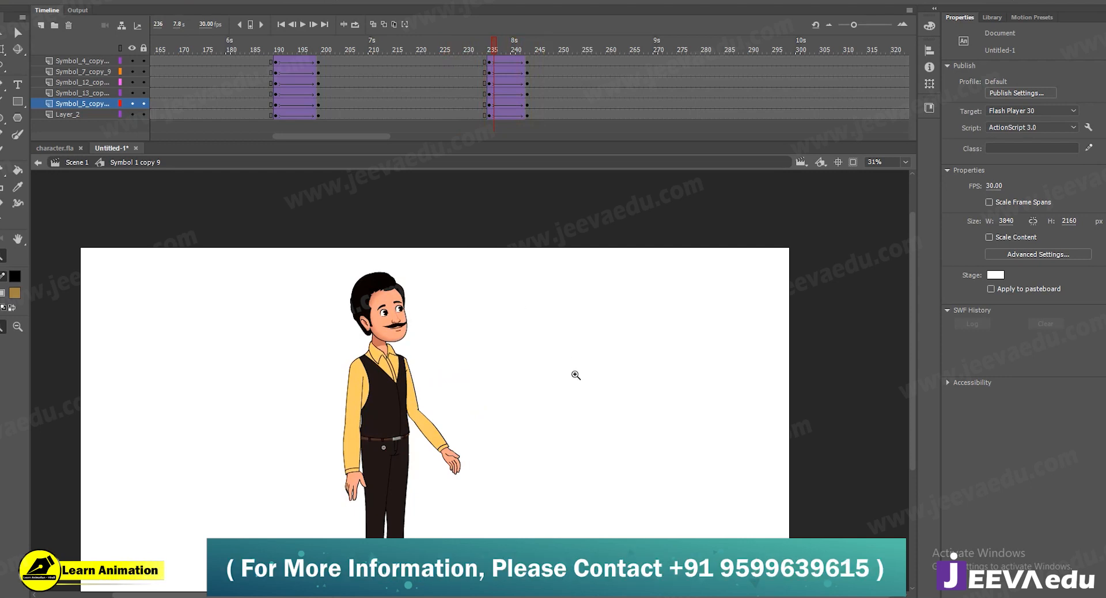
{"action": "left_click", "coordinate": [480, 47]}
{"action": "left_click_drag", "start_coordinate": [481, 48], "coordinate": [645, 85]}
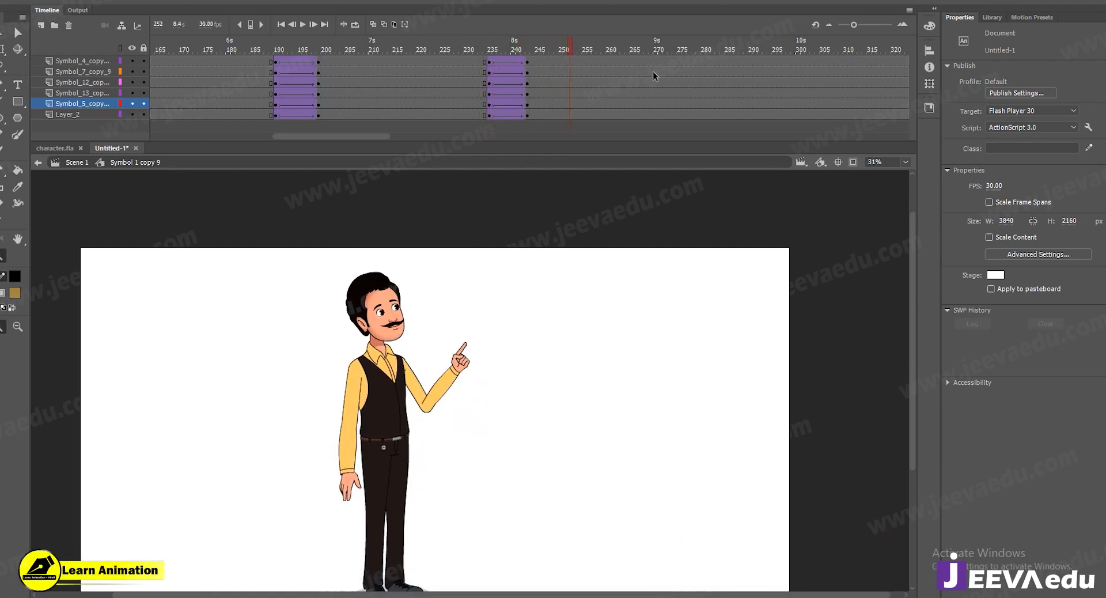
Insert keyframes across all body part layers at frames 281, 289 and 297
{"action": "key", "text": "F6"}
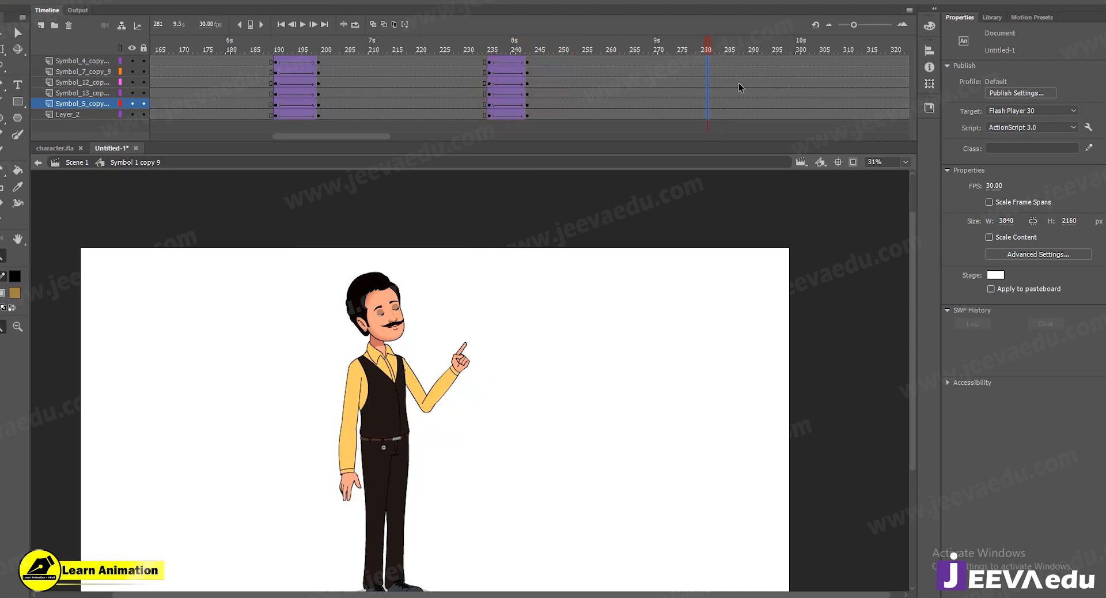
{"action": "left_click_drag", "start_coordinate": [744, 61], "coordinate": [744, 119]}
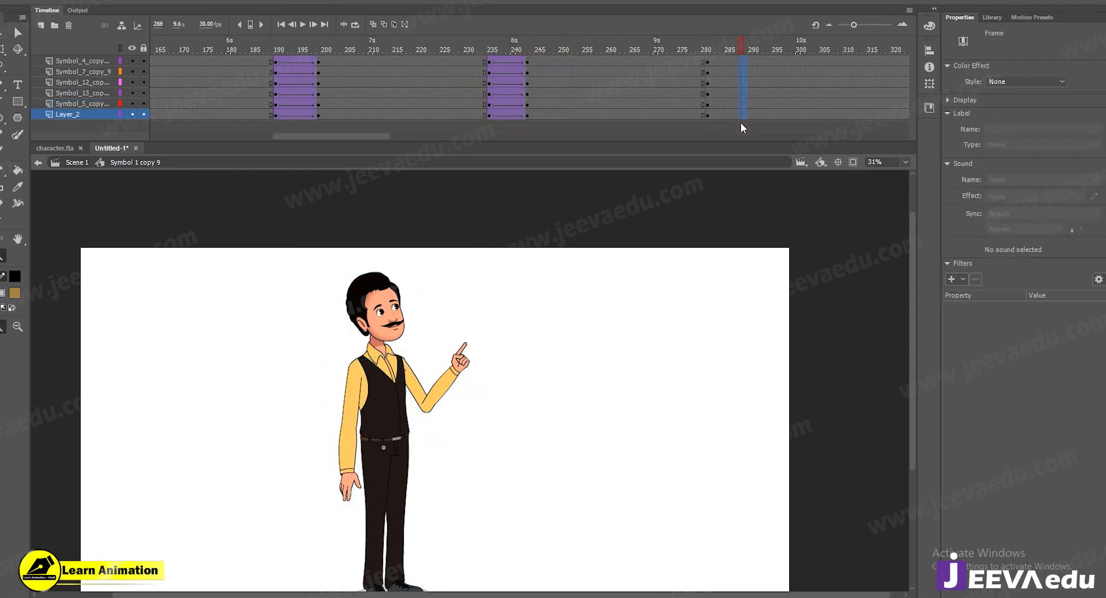
{"action": "key", "text": "F6"}
{"action": "left_click_drag", "start_coordinate": [784, 64], "coordinate": [744, 61]}
{"action": "key", "text": "F6"}
Create classic tweens between the new keyframes and apply custom ease My Ease 1, its curve bent near frame 284.4
{"action": "right_click", "coordinate": [740, 74]}
{"action": "left_click", "coordinate": [768, 111]}
{"action": "left_click", "coordinate": [1070, 199]}
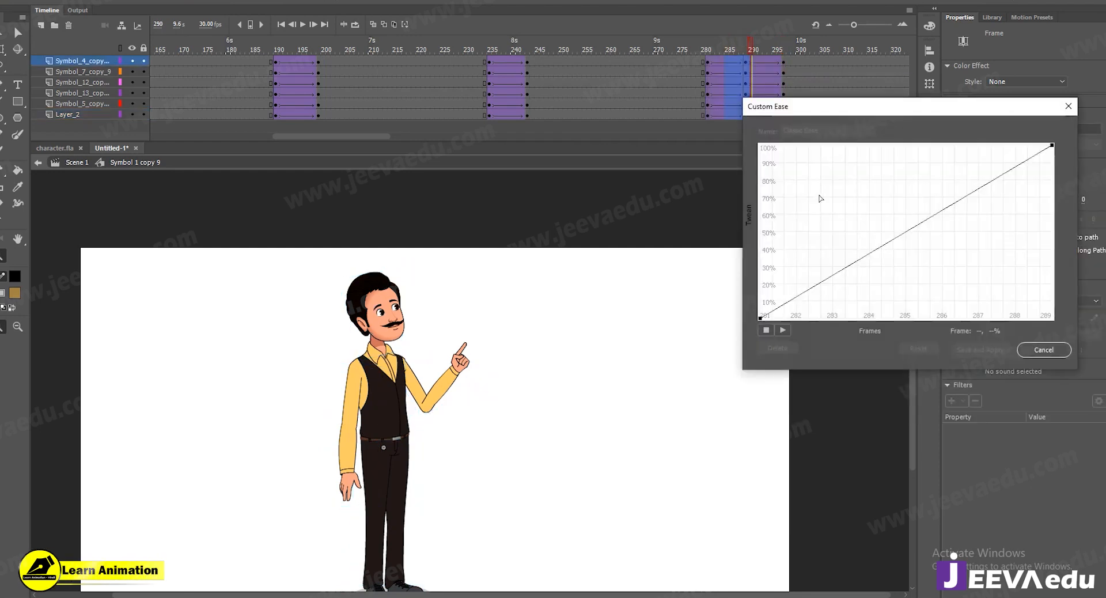
{"action": "left_click", "coordinate": [888, 241]}
{"action": "left_click_drag", "start_coordinate": [888, 241], "coordinate": [875, 223]}
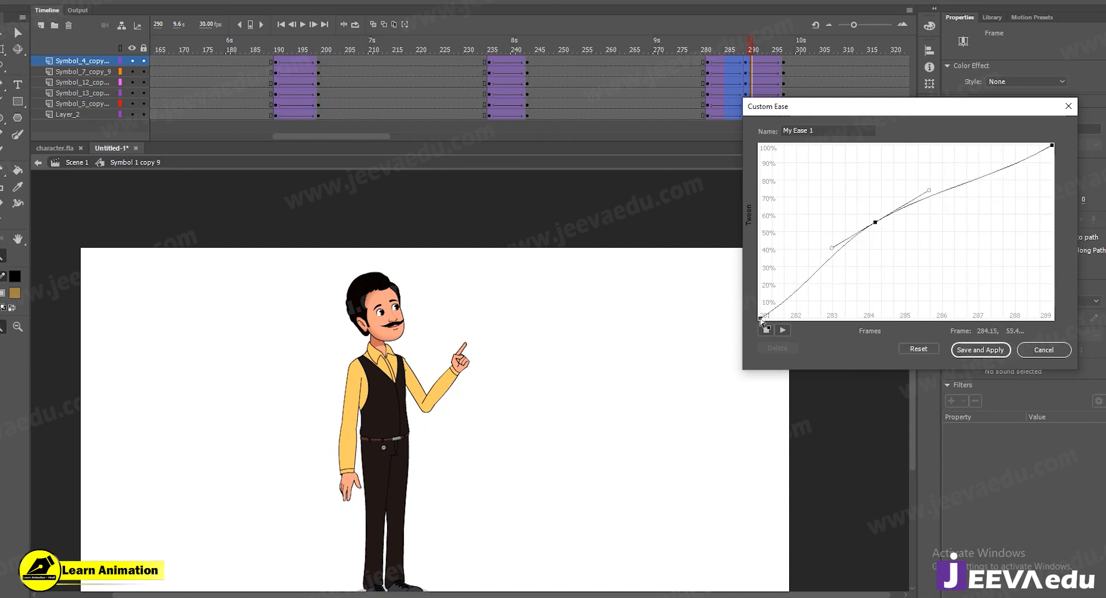
{"action": "left_click", "coordinate": [761, 318]}
{"action": "left_click_drag", "start_coordinate": [805, 294], "coordinate": [820, 305]}
{"action": "left_click_drag", "start_coordinate": [875, 223], "coordinate": [884, 219]}
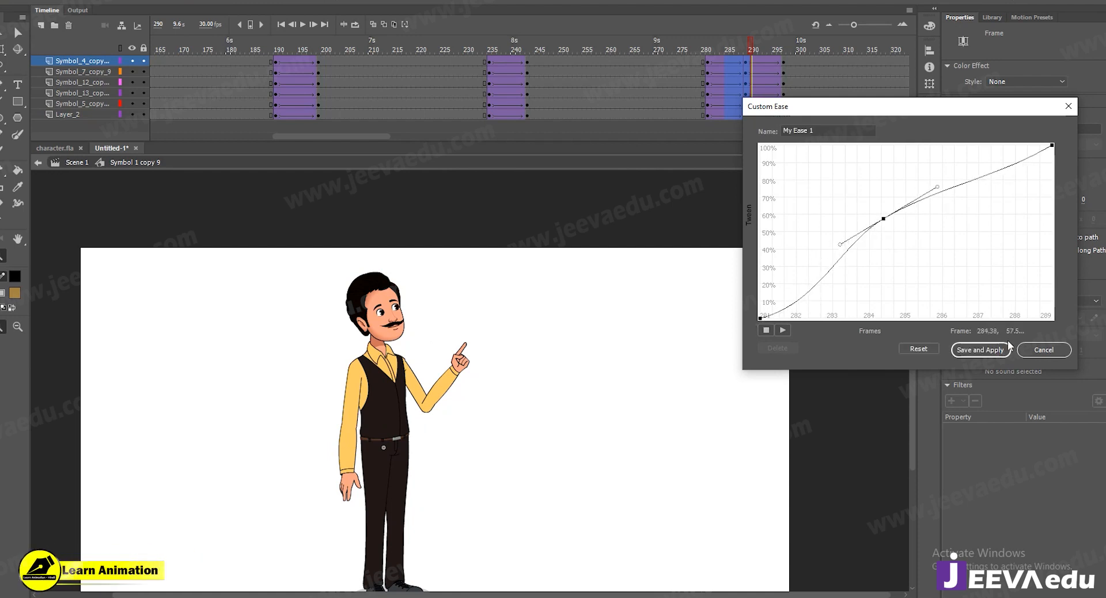
{"action": "left_click", "coordinate": [980, 350]}
Remove the classic tween between frames 281 and 289 on all body part layers
{"action": "key", "text": "z"}
{"action": "left_click", "coordinate": [450, 390]}
{"action": "left_click_drag", "start_coordinate": [584, 332], "coordinate": [585, 385]}
{"action": "left_click", "coordinate": [541, 381], "text": "alt"}
{"action": "left_click_drag", "start_coordinate": [747, 52], "coordinate": [737, 51]}
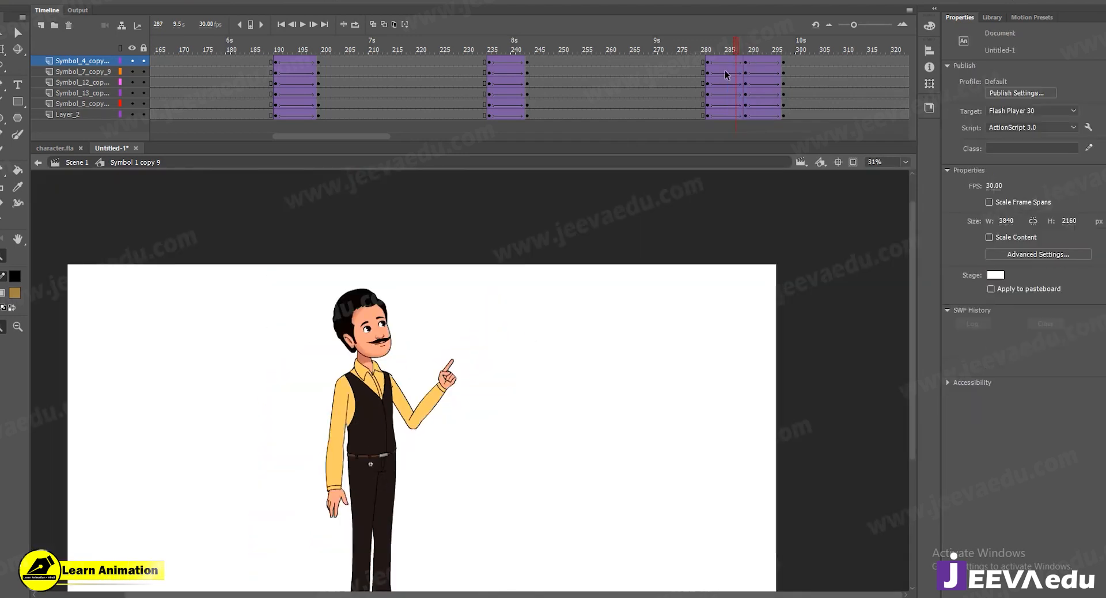
{"action": "left_click_drag", "start_coordinate": [729, 152], "coordinate": [730, 152]}
{"action": "left_click_drag", "start_coordinate": [732, 63], "coordinate": [723, 113]}
{"action": "right_click", "coordinate": [722, 113]}
{"action": "left_click", "coordinate": [749, 145]}
Clear the keyframes at frames 289 and 297 on all body part layers
{"action": "left_click_drag", "start_coordinate": [760, 76], "coordinate": [769, 132]}
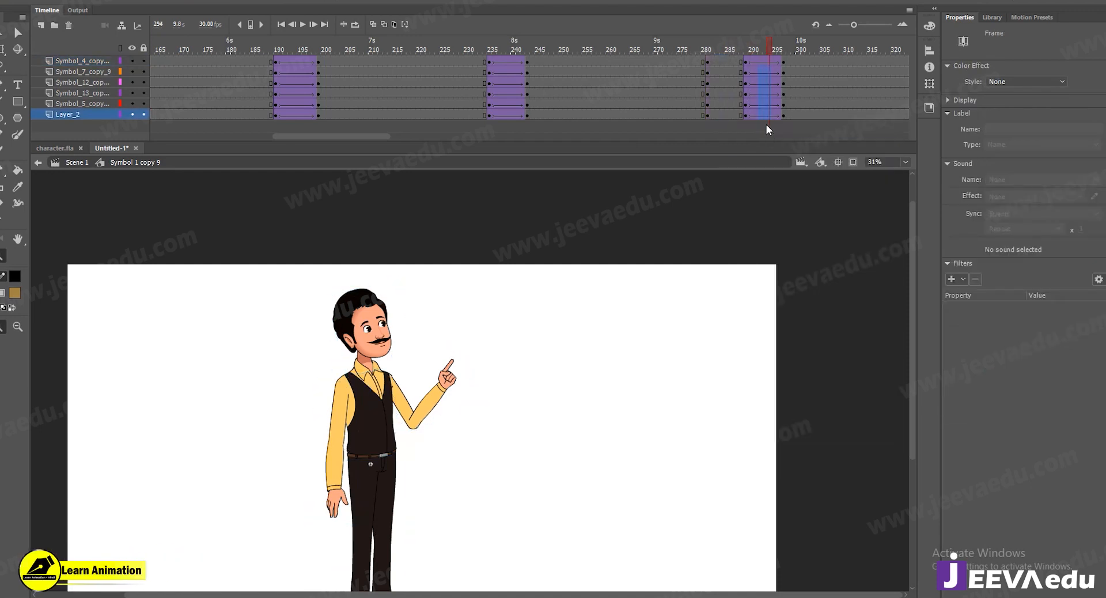
{"action": "left_click", "coordinate": [755, 61]}
{"action": "left_click", "coordinate": [731, 50]}
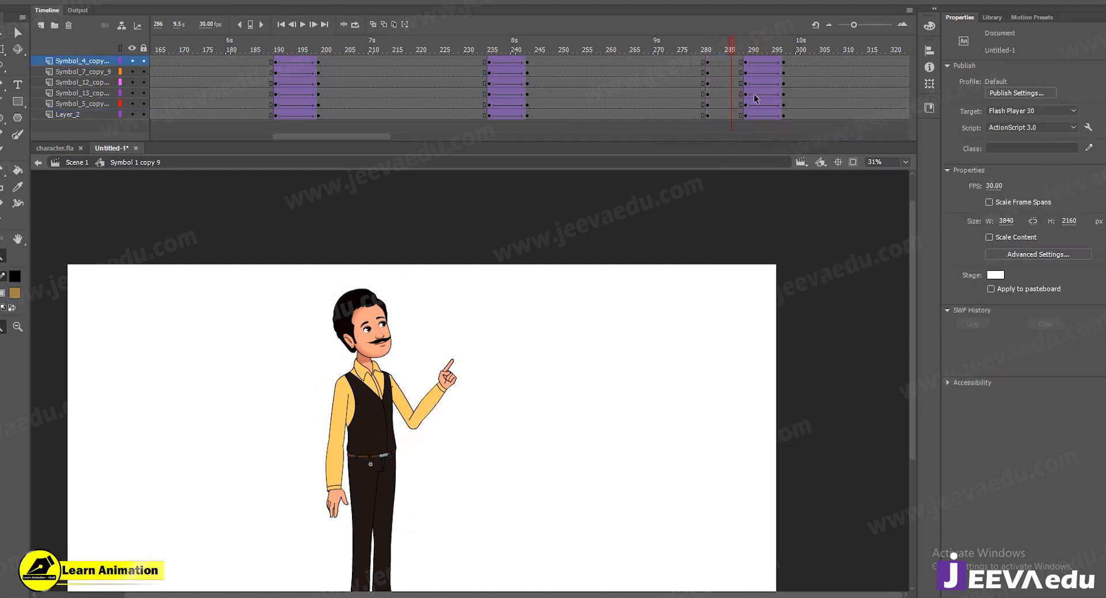
{"action": "left_click_drag", "start_coordinate": [730, 58], "coordinate": [797, 131]}
{"action": "right_click", "coordinate": [778, 98]}
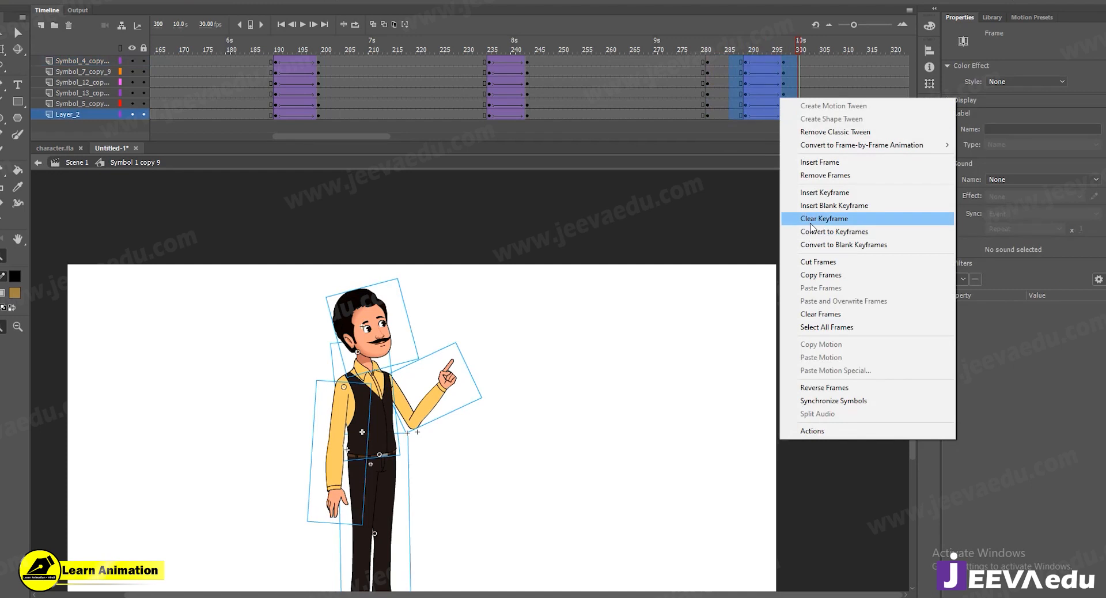
{"action": "left_click", "coordinate": [824, 219]}
Insert keyframes at frames 290 and 298 on all body part layers
{"action": "left_click", "coordinate": [751, 73]}
{"action": "left_click", "coordinate": [752, 125]}
{"action": "key", "text": "F6"}
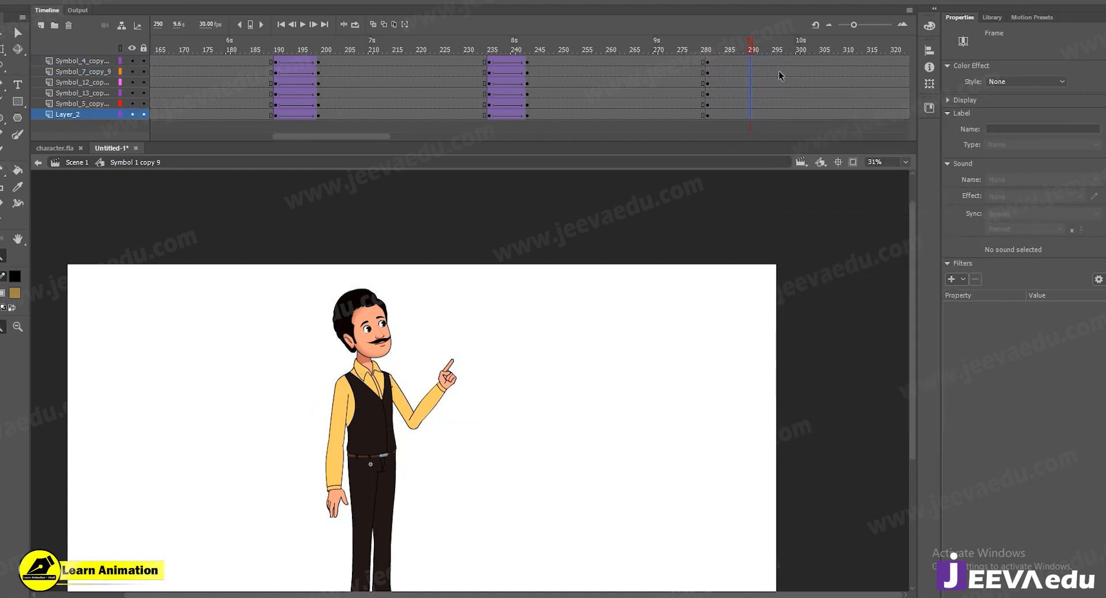
{"action": "left_click_drag", "start_coordinate": [788, 61], "coordinate": [764, 62]}
{"action": "key", "text": "F6"}
Create classic tweens across frames 281 to 298 on all layers, with Classic Ease -100 up to frame 290 and 100 after it
{"action": "right_click", "coordinate": [754, 74]}
{"action": "left_click", "coordinate": [807, 107]}
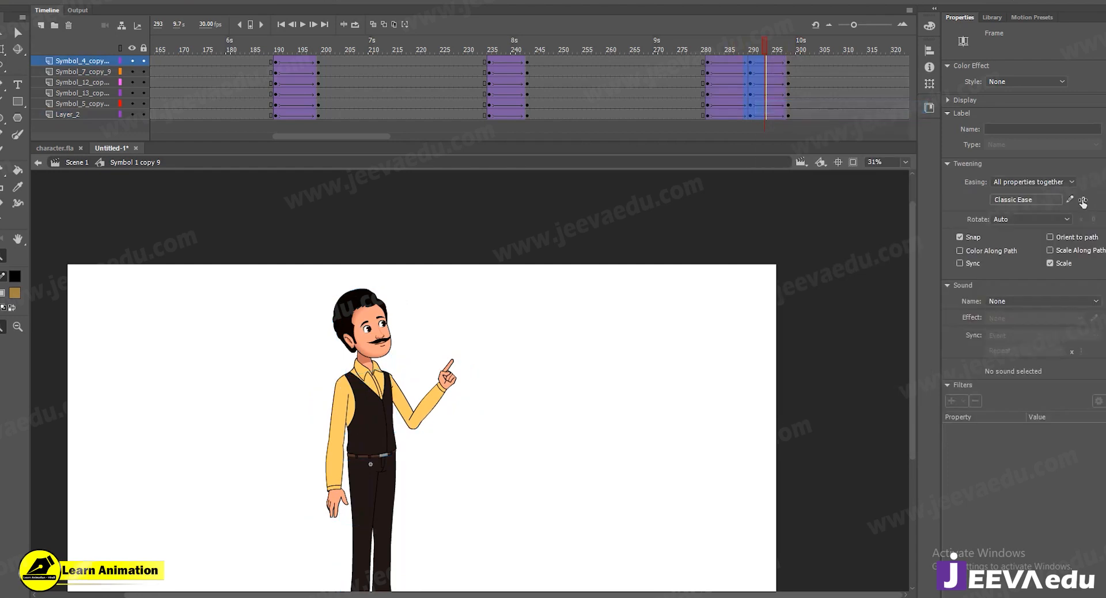
{"action": "left_click_drag", "start_coordinate": [720, 58], "coordinate": [732, 116]}
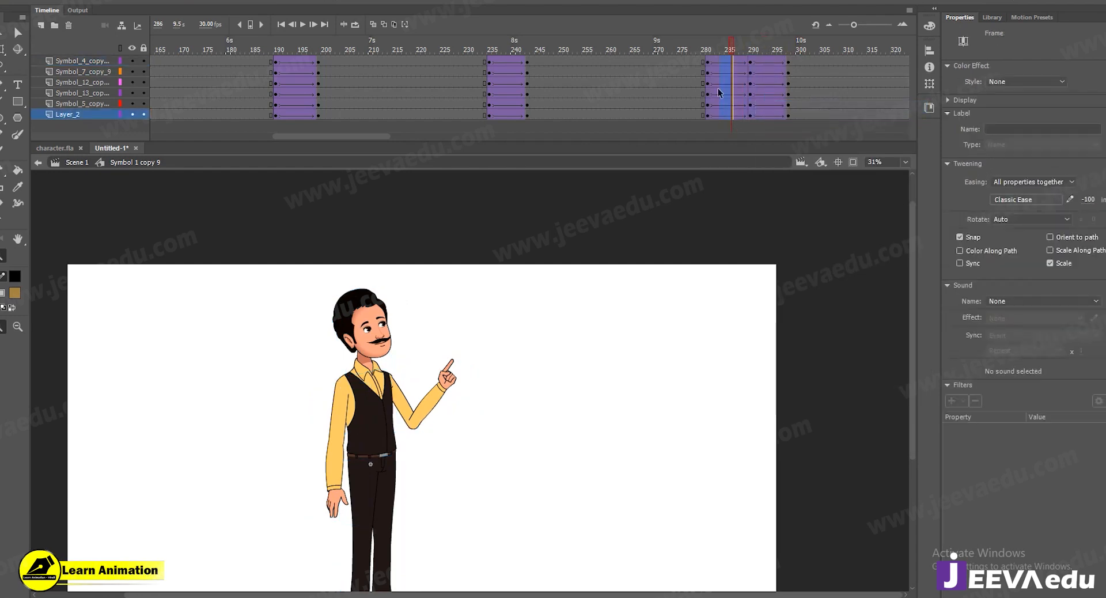
At frame 290, squash the head, torso and arms together and lean them slightly forward with Free Transform
{"action": "left_click", "coordinate": [751, 62]}
{"action": "key", "text": "v"}
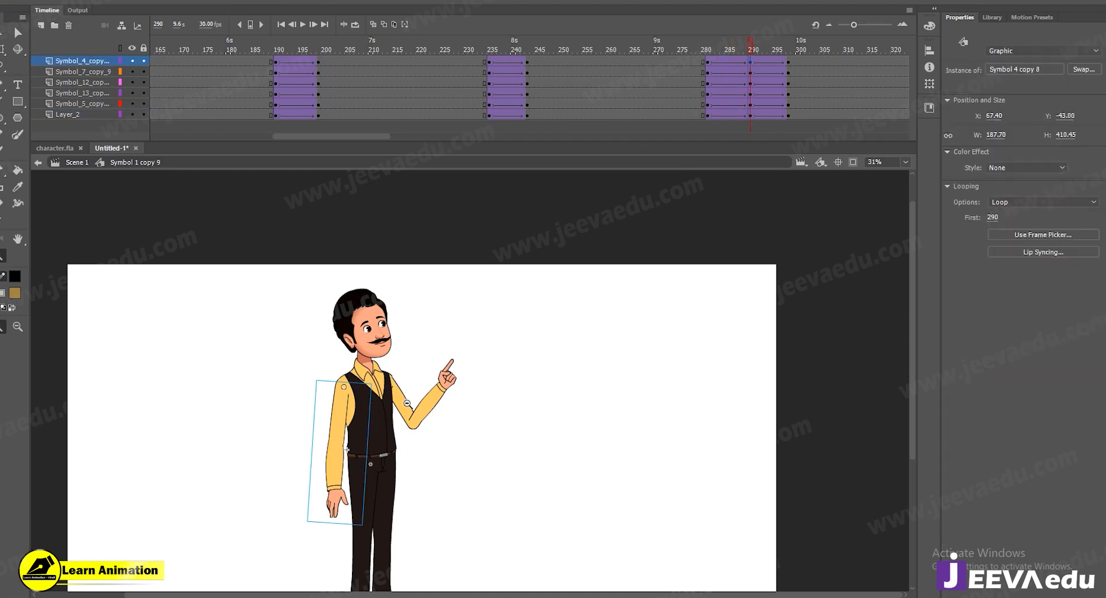
{"action": "key", "text": "ctrl+minus"}
{"action": "key", "text": "ctrl+equal"}
{"action": "left_click_drag", "start_coordinate": [400, 312], "coordinate": [473, 479]}
{"action": "key", "text": "q"}
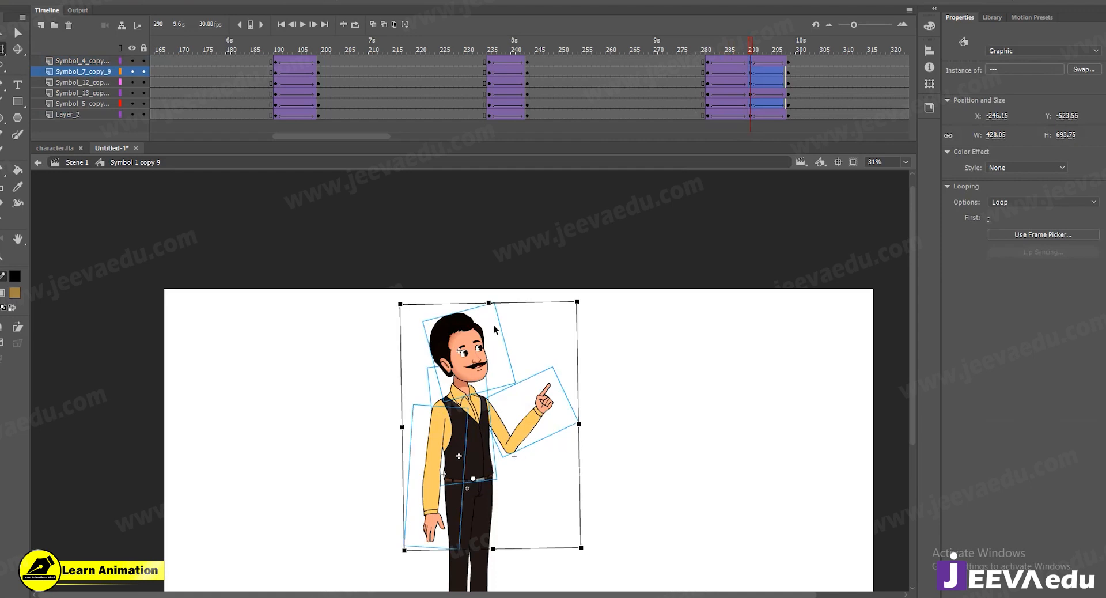
{"action": "left_click_drag", "start_coordinate": [490, 303], "coordinate": [510, 319]}
Adjust the tilt of the head and the rotation of both arms at frame 290 to suit the lowered pose
{"action": "left_click", "coordinate": [499, 291]}
{"action": "left_click", "coordinate": [478, 350]}
{"action": "left_click", "coordinate": [547, 414]}
{"action": "left_click_drag", "start_coordinate": [593, 436], "coordinate": [592, 430]}
{"action": "left_click", "coordinate": [432, 512]}
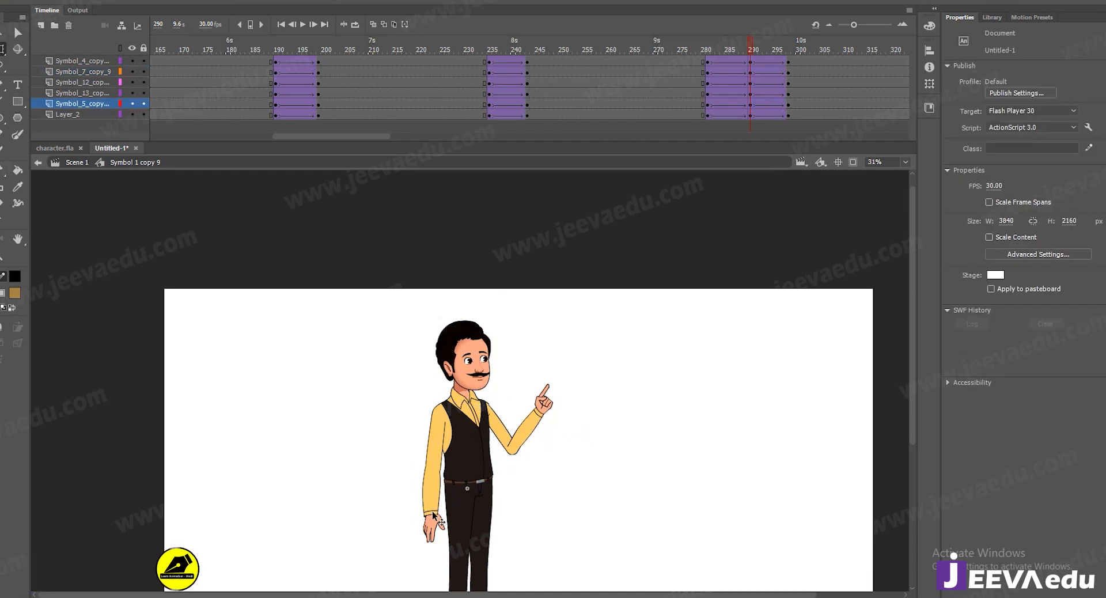
{"action": "left_click", "coordinate": [432, 512]}
{"action": "left_click_drag", "start_coordinate": [415, 553], "coordinate": [410, 560]}
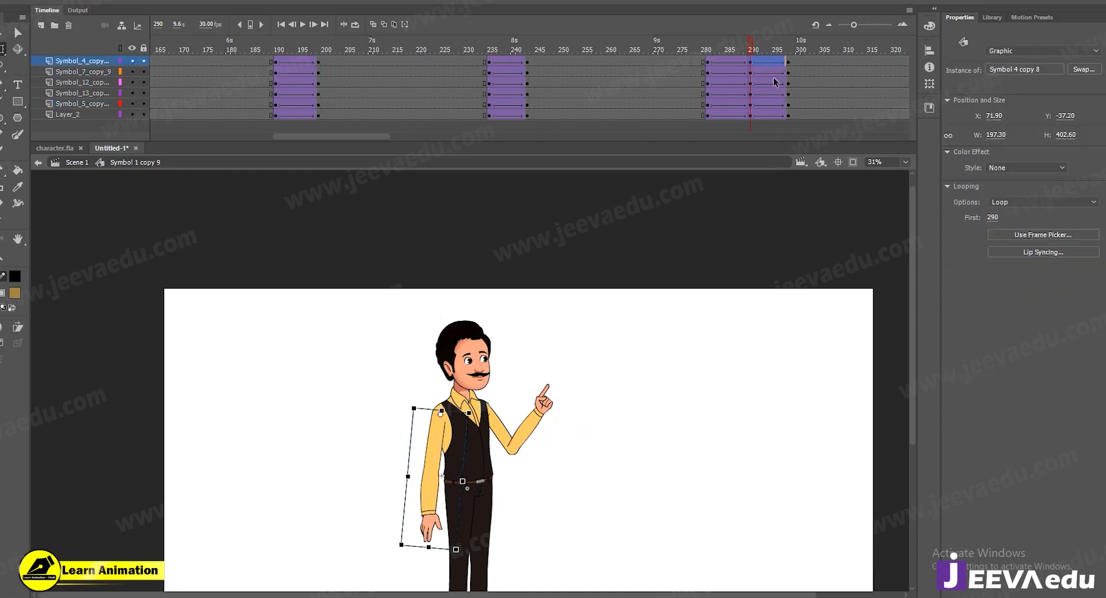
At frame 298, select the head, torso and arms together and skew them so the upper body leans forward
{"action": "left_click", "coordinate": [789, 62]}
{"action": "left_click_drag", "start_coordinate": [370, 294], "coordinate": [468, 482]}
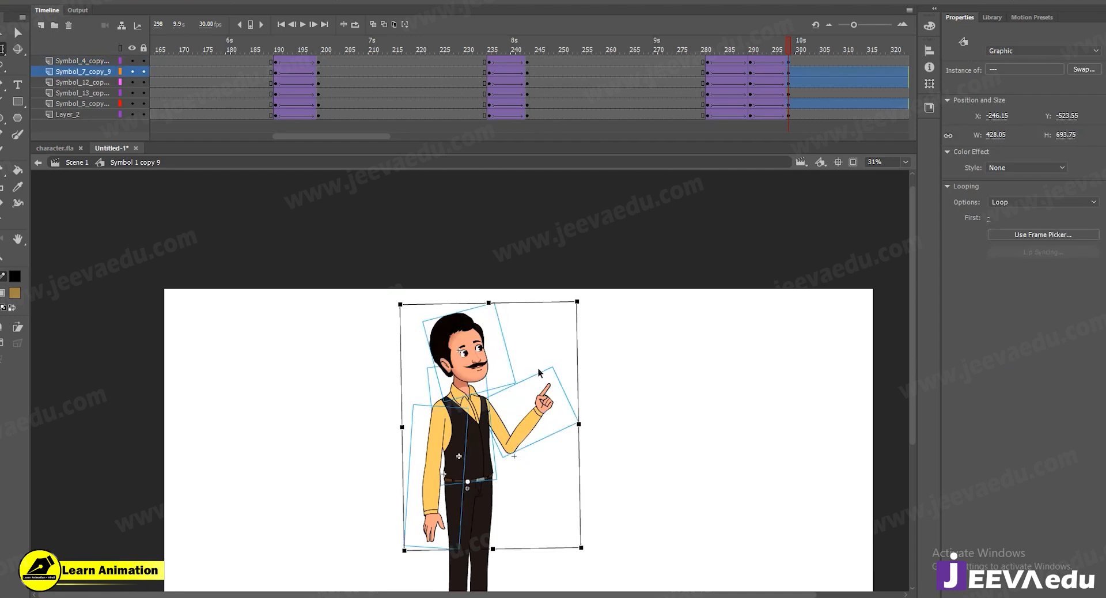
{"action": "left_click_drag", "start_coordinate": [601, 307], "coordinate": [607, 314]}
{"action": "left_click", "coordinate": [615, 344]}
Rotate the head back slightly and raise the pointing arm a little at frame 298
{"action": "left_click", "coordinate": [489, 349]}
{"action": "left_click_drag", "start_coordinate": [523, 304], "coordinate": [514, 292]}
{"action": "left_click", "coordinate": [542, 431]}
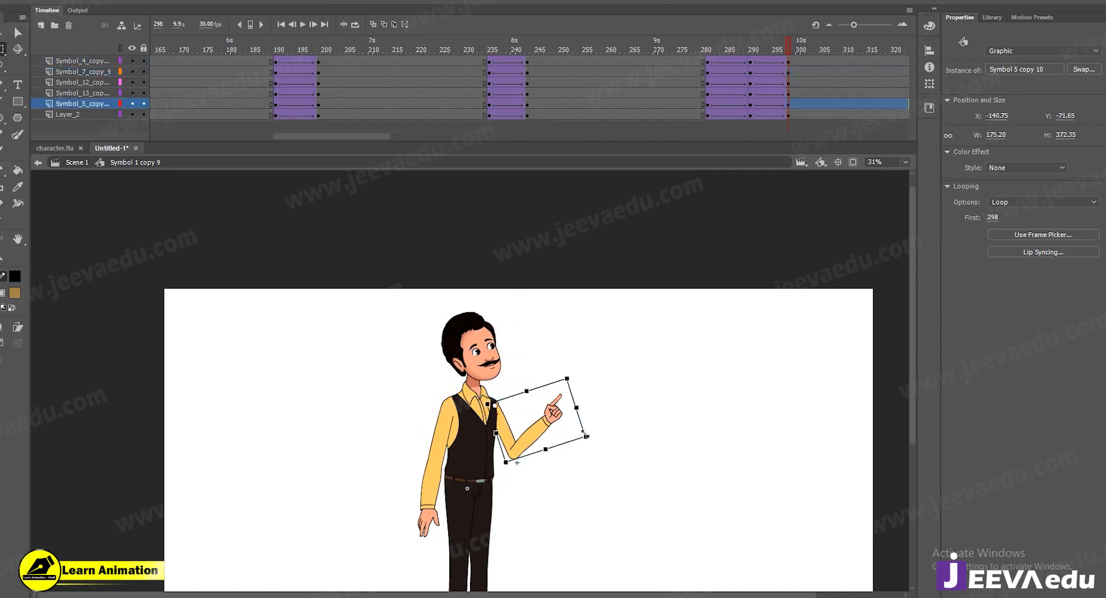
{"action": "left_click_drag", "start_coordinate": [603, 437], "coordinate": [602, 423]}
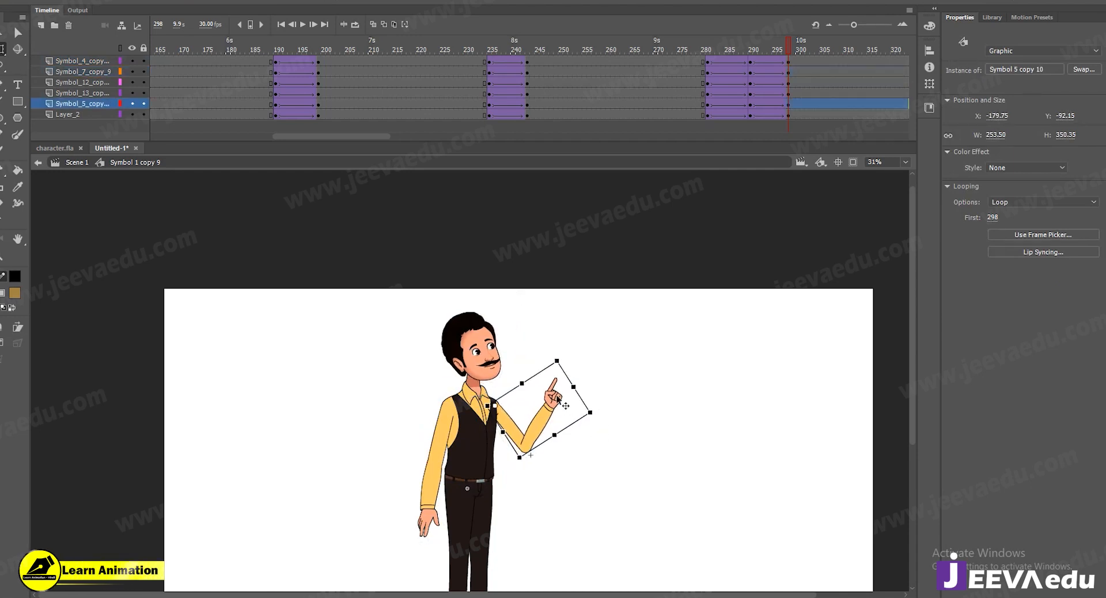
Inside the pointing arm symbol, insert forearm keyframes at frames 298 and 290 on Symbol_16 and create a classic tween between them
{"action": "left_click", "coordinate": [753, 62]}
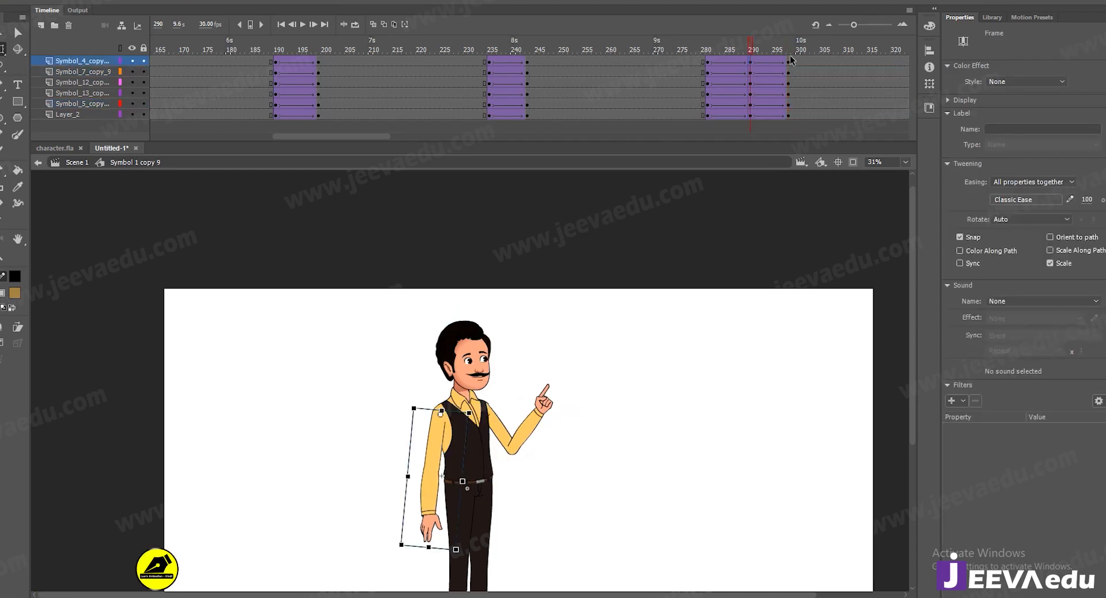
{"action": "left_click", "coordinate": [789, 62]}
{"action": "left_click", "coordinate": [545, 413]}
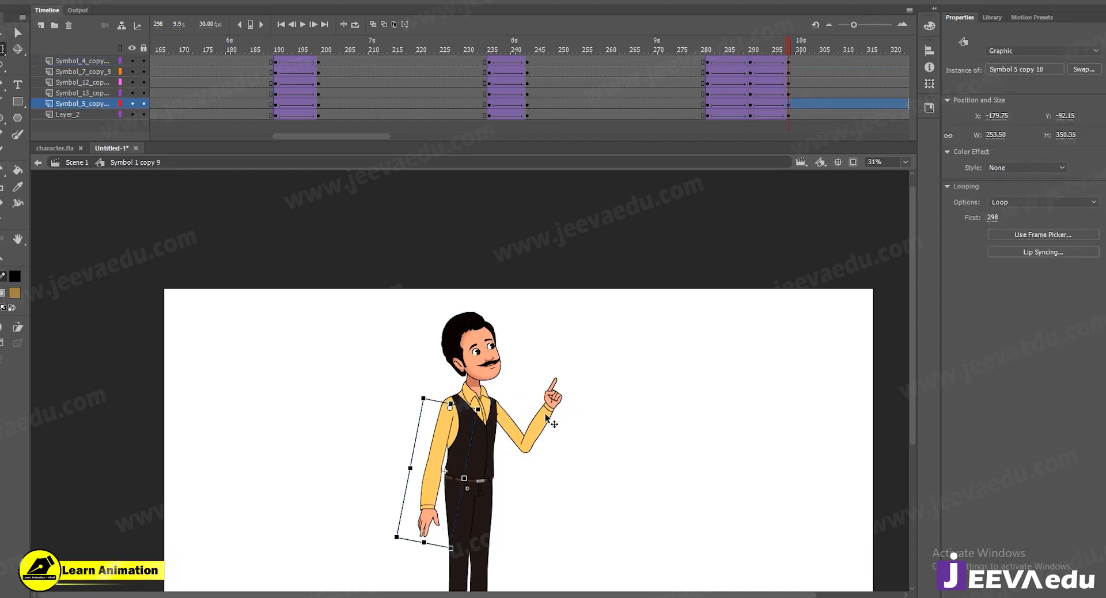
{"action": "double_click", "coordinate": [546, 413]}
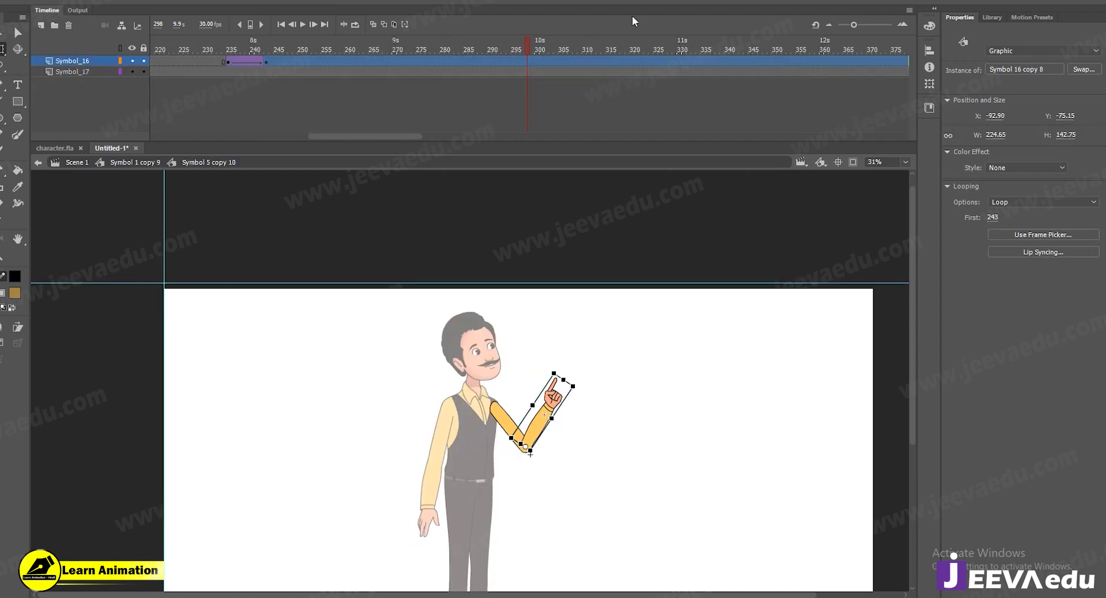
{"action": "left_click", "coordinate": [528, 63]}
{"action": "left_click", "coordinate": [490, 60]}
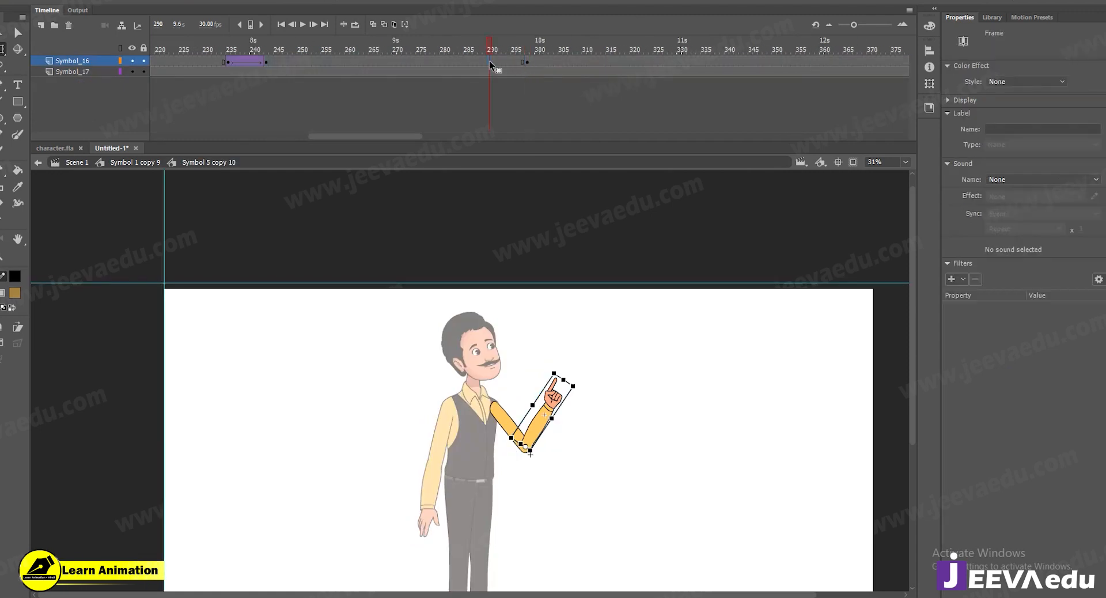
{"action": "right_click", "coordinate": [503, 61]}
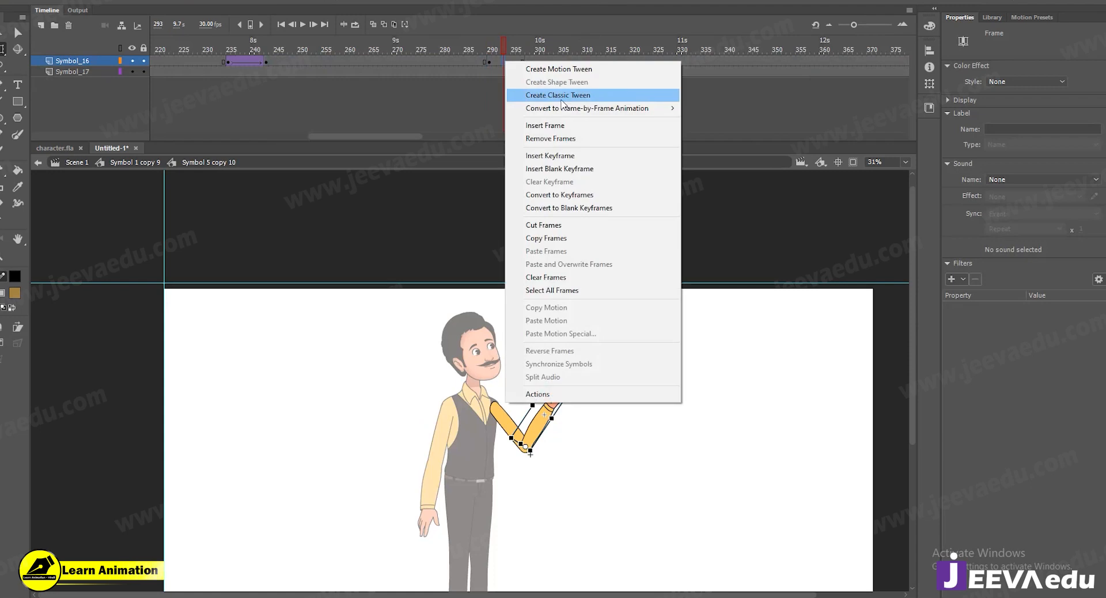
{"action": "left_click", "coordinate": [560, 97]}
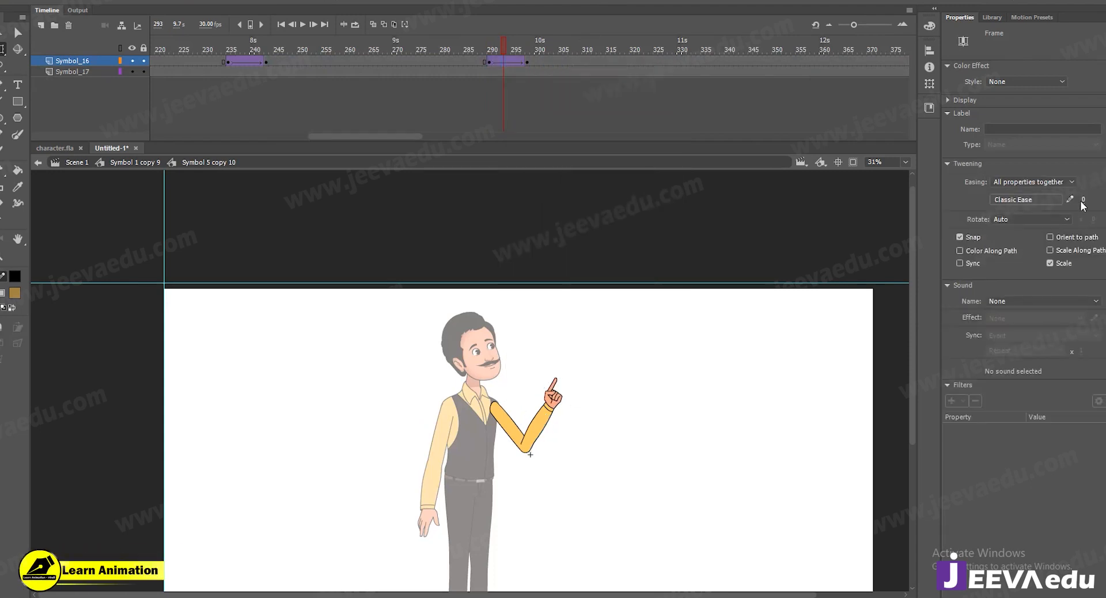
Rotate the forearm outward at frame 298 so the finger points forward, and return to Symbol 1 copy 9 to check the motion
{"action": "left_click", "coordinate": [526, 61]}
{"action": "left_click_drag", "start_coordinate": [581, 391], "coordinate": [605, 429]}
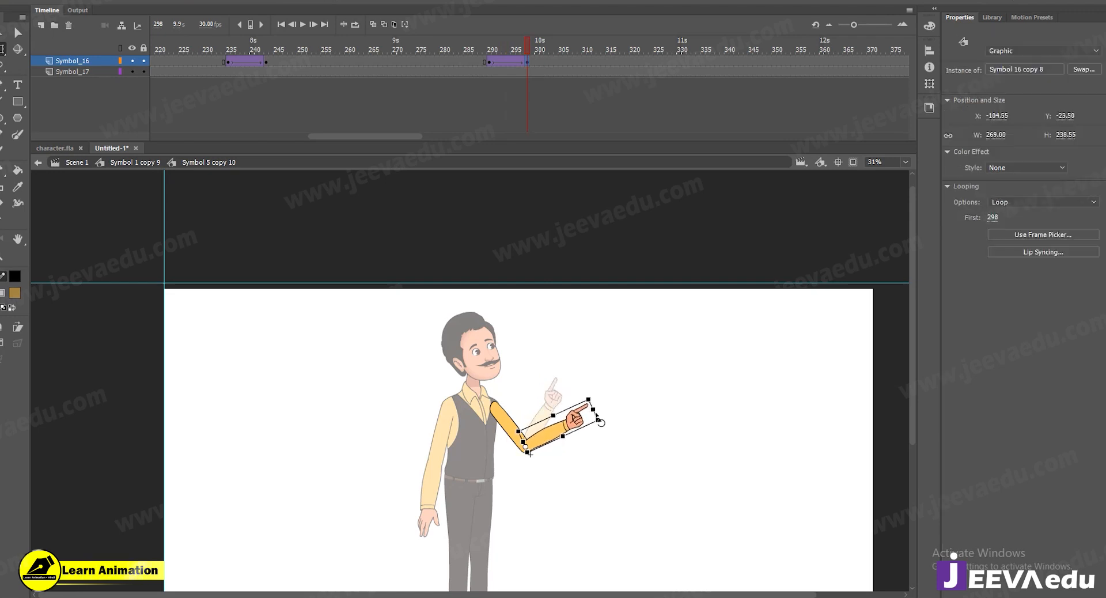
{"action": "double_click", "coordinate": [346, 415]}
{"action": "left_click_drag", "start_coordinate": [478, 53], "coordinate": [480, 104]}
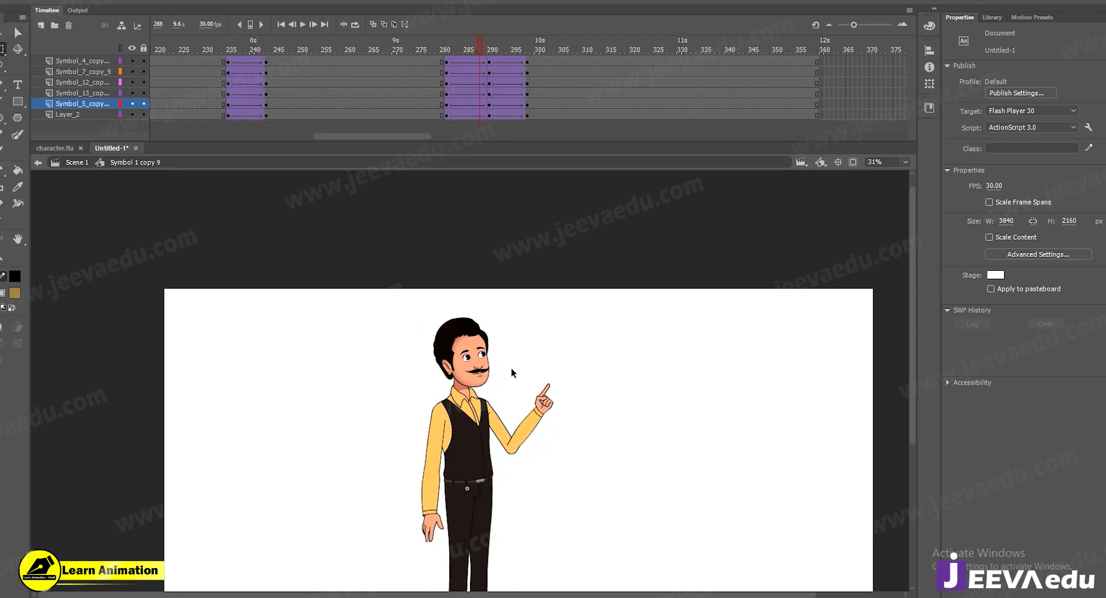
Rotate the whole pointing arm slightly upward at frame 290
{"action": "left_click", "coordinate": [489, 72]}
{"action": "left_click_drag", "start_coordinate": [911, 268], "coordinate": [910, 329]}
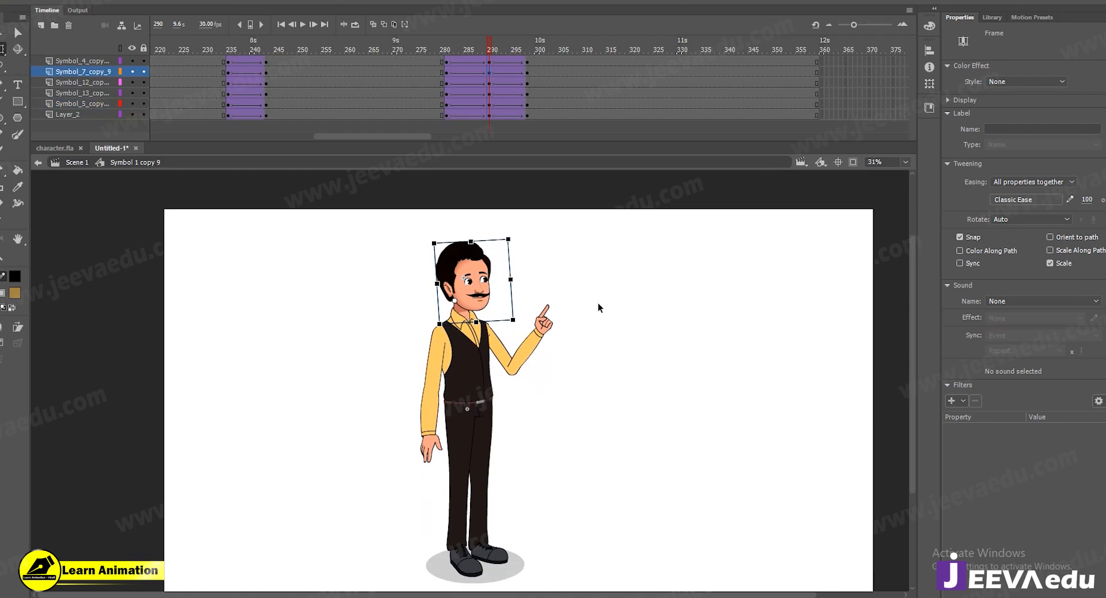
{"action": "left_click", "coordinate": [546, 341]}
{"action": "left_click_drag", "start_coordinate": [557, 284], "coordinate": [549, 270]}
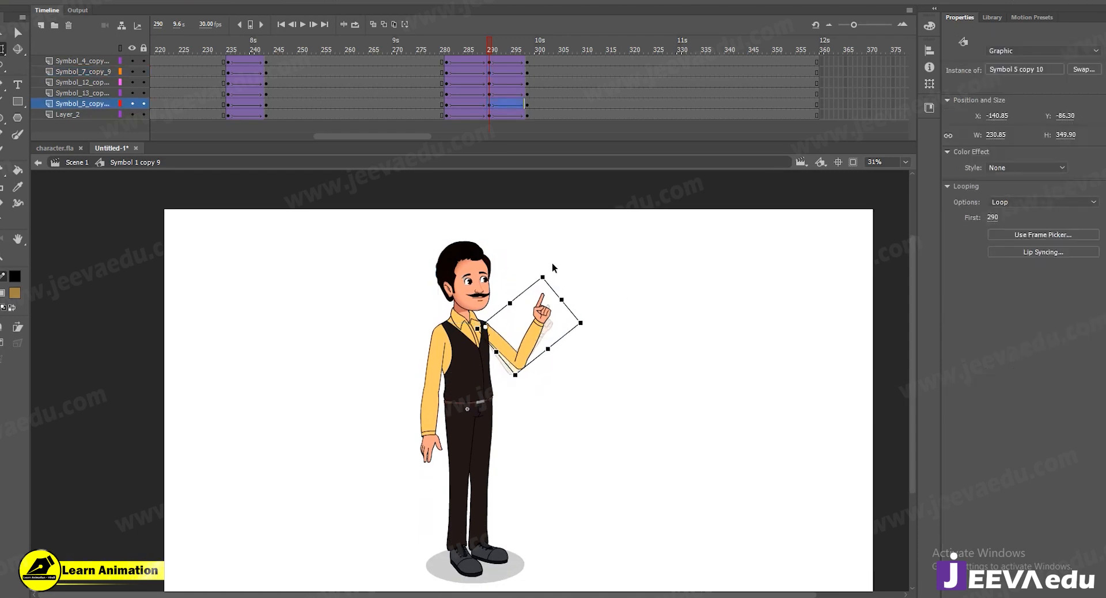
Scrub through the pointing gesture and compare the character's poses at frames 281, 290 and 298
{"action": "left_click_drag", "start_coordinate": [496, 44], "coordinate": [489, 90]}
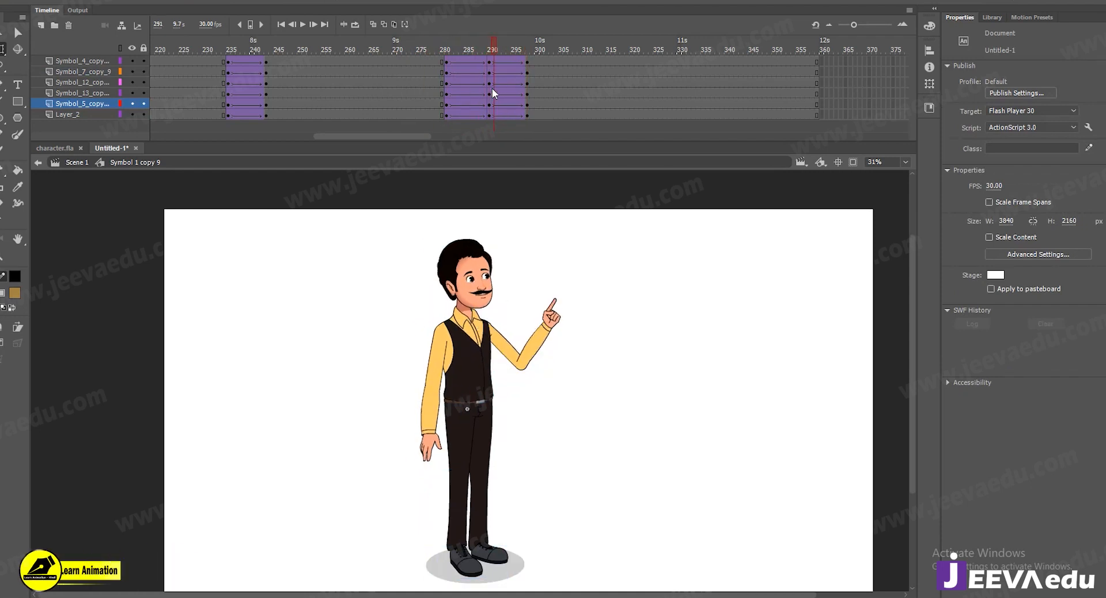
{"action": "left_click", "coordinate": [448, 53]}
{"action": "left_click_drag", "start_coordinate": [448, 53], "coordinate": [490, 72]}
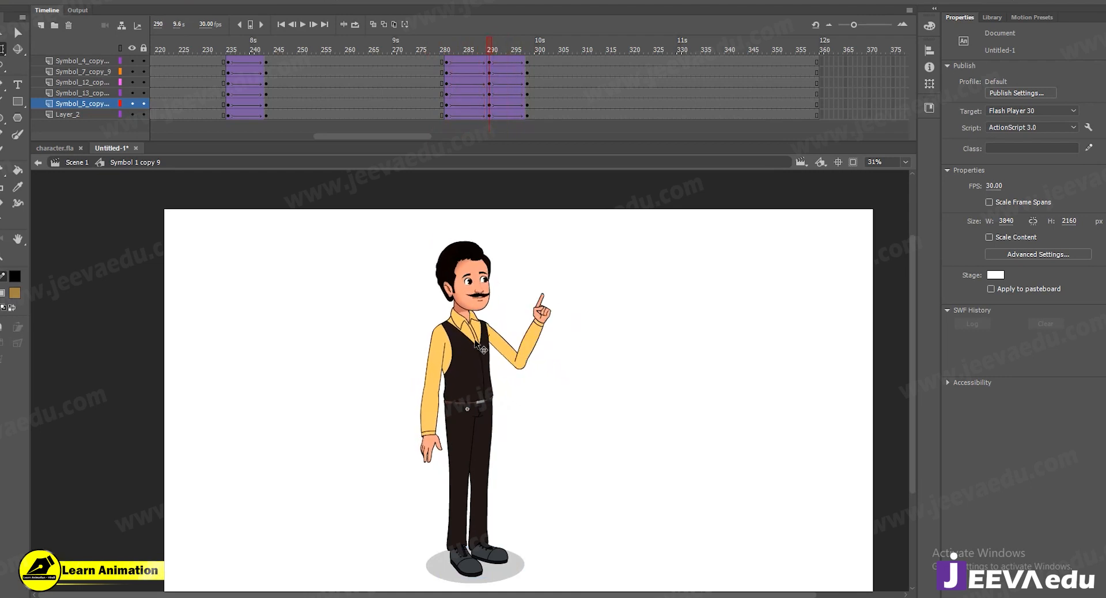
{"action": "left_click", "coordinate": [476, 297]}
{"action": "left_click", "coordinate": [448, 61]}
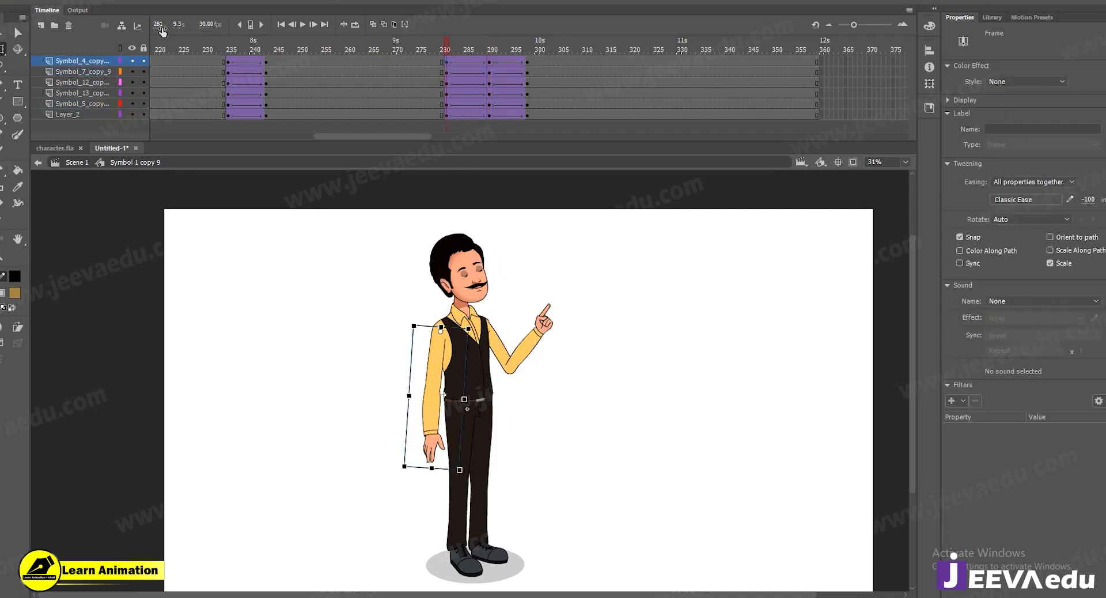
{"action": "left_click", "coordinate": [527, 62]}
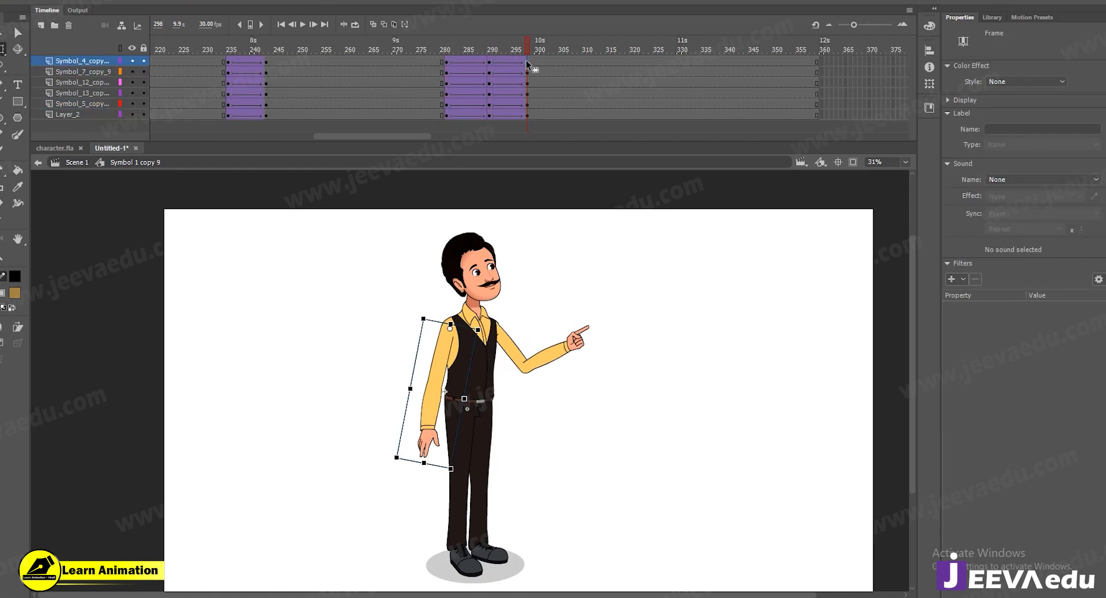
{"action": "left_click", "coordinate": [490, 61]}
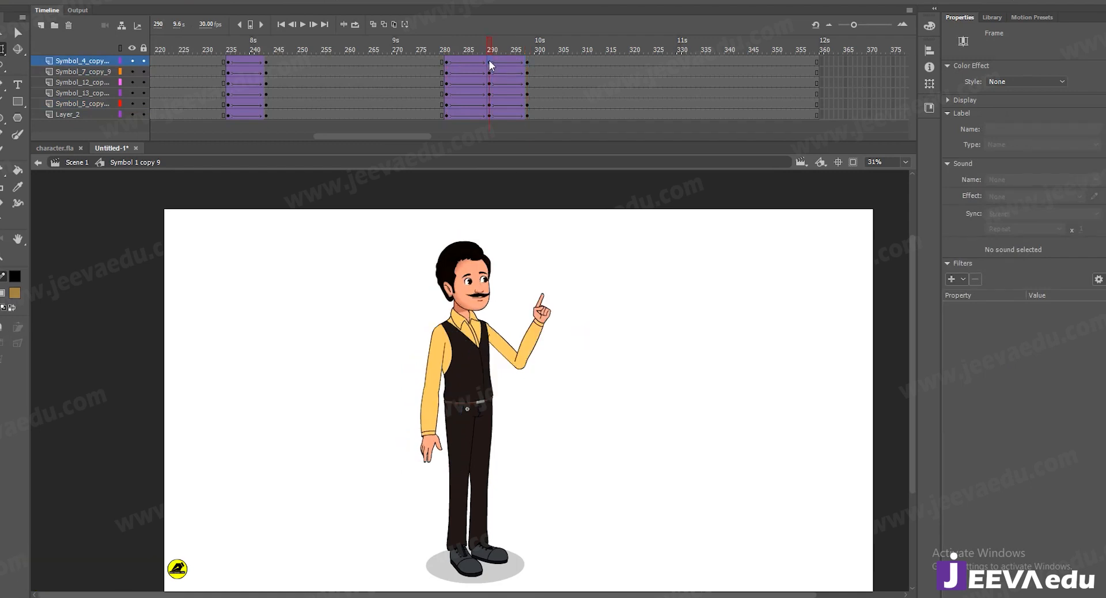
Open the head symbol and insert keyframes on all face layers at frames 290 and 281
{"action": "double_click", "coordinate": [476, 288]}
{"action": "left_click_drag", "start_coordinate": [528, 60], "coordinate": [528, 143]}
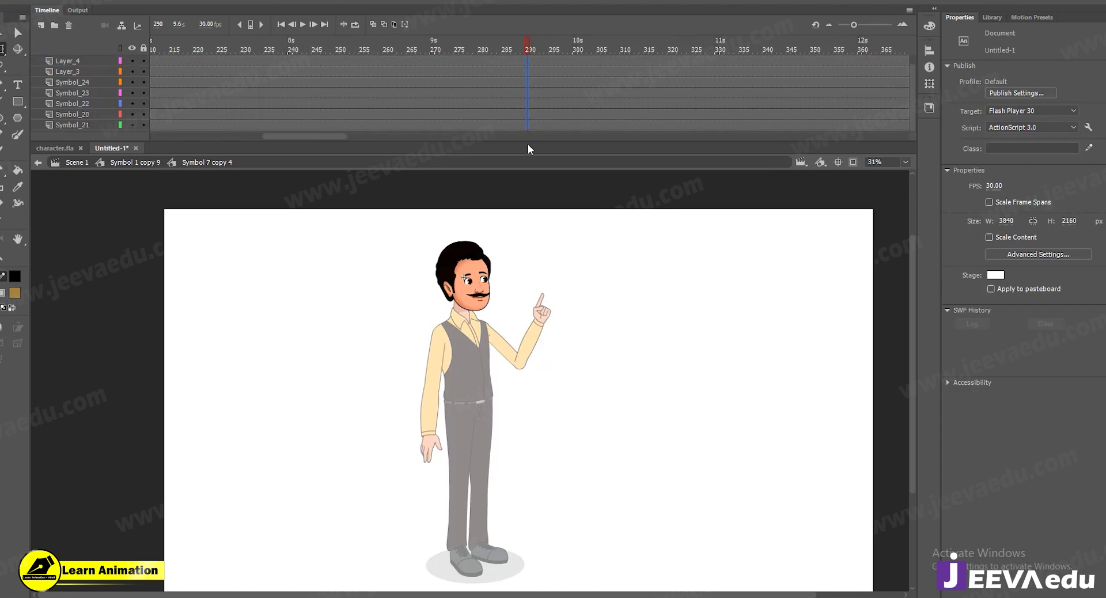
{"action": "left_click", "coordinate": [487, 62]}
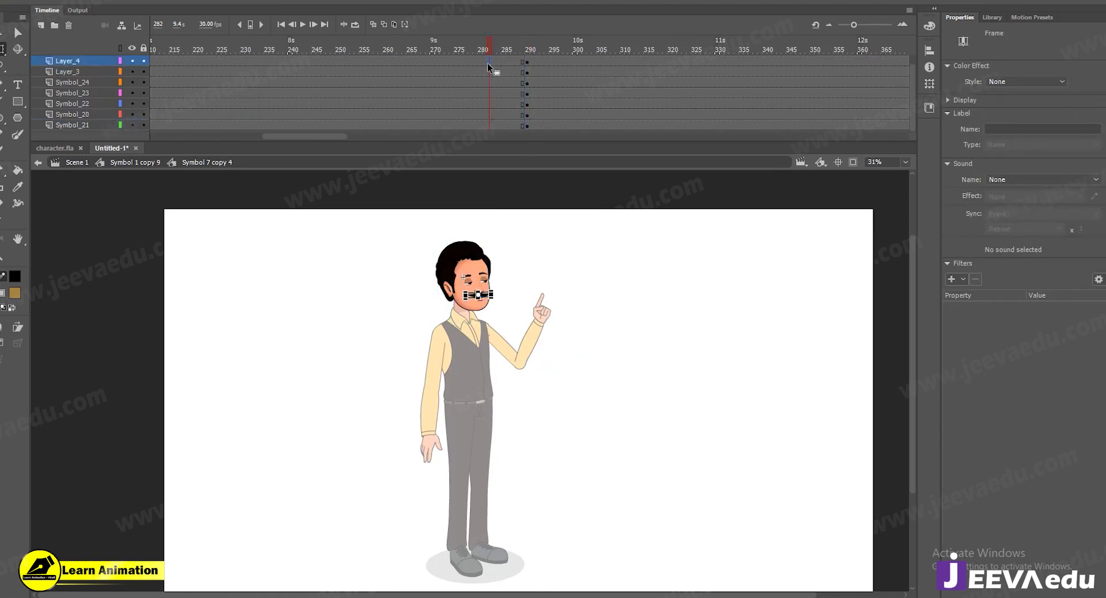
{"action": "left_click_drag", "start_coordinate": [482, 60], "coordinate": [487, 138]}
{"action": "key", "text": "F6"}
Check the full pose near frame 298 in Symbol 1 copy 9, and insert keyframes at frame 298 on all face layers
{"action": "left_click", "coordinate": [559, 61]}
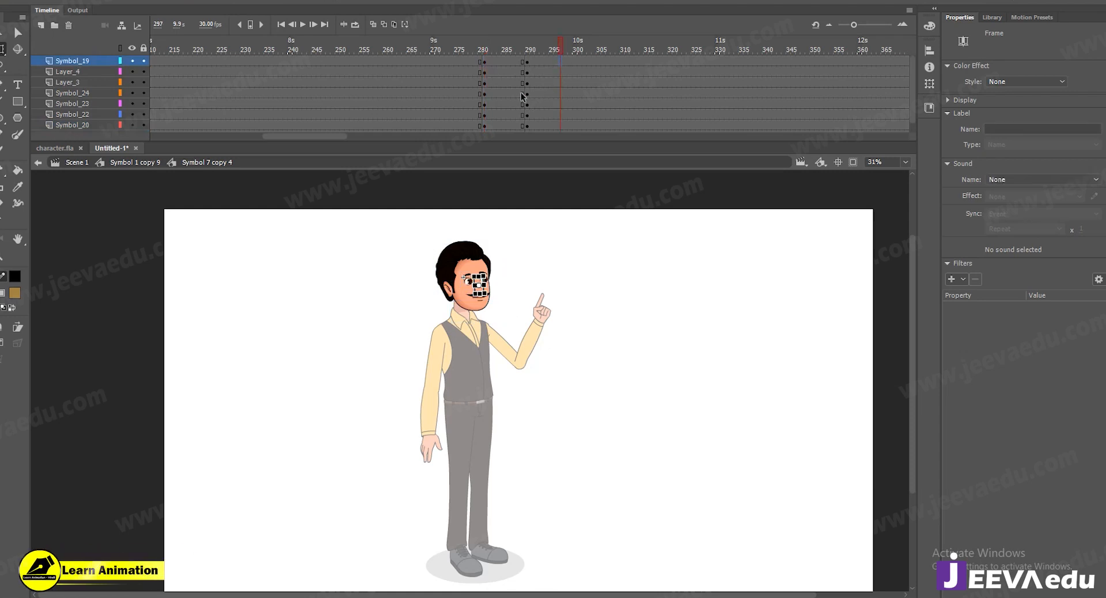
{"action": "double_click", "coordinate": [516, 287]}
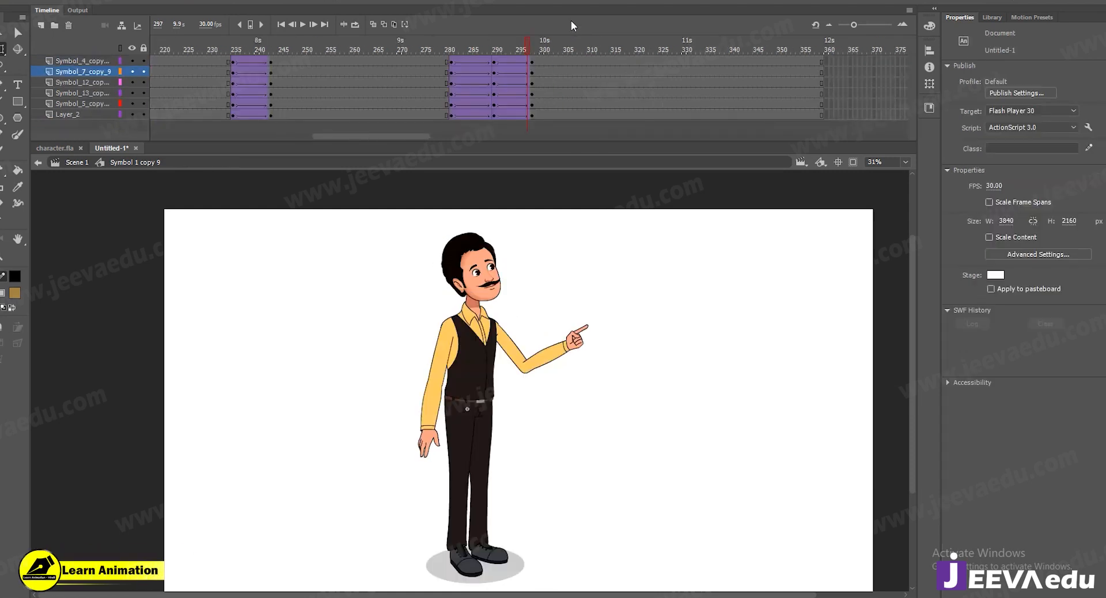
{"action": "left_click", "coordinate": [535, 60]}
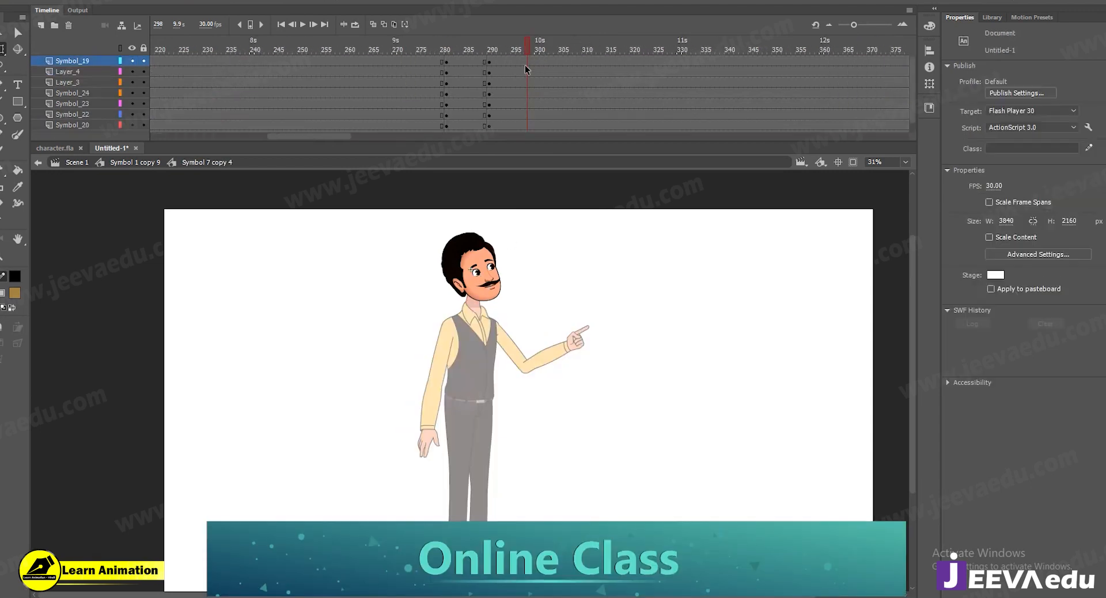
{"action": "left_click_drag", "start_coordinate": [526, 61], "coordinate": [529, 156]}
{"action": "key", "text": "F6"}
Create classic tweens with Classic Ease 100 between the face keyframes at frames 281, 290 and 298
{"action": "left_click_drag", "start_coordinate": [507, 121], "coordinate": [486, 72]}
{"action": "right_click", "coordinate": [486, 72]}
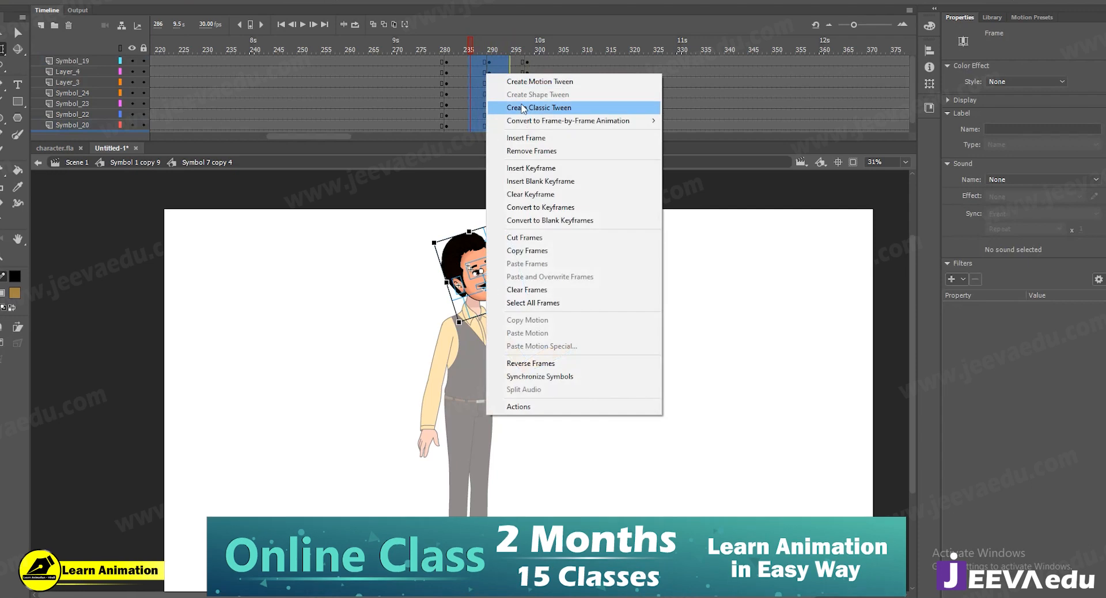
{"action": "left_click", "coordinate": [523, 109]}
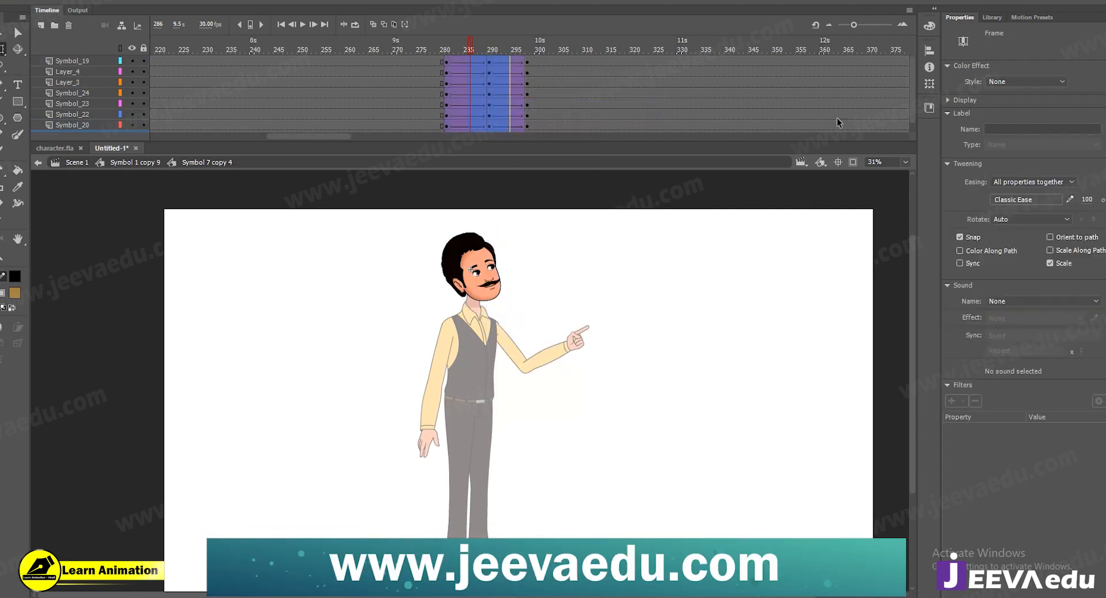
At frame 290 in the head symbol, nudge the eyes, nose, moustache and mouth slightly down and to the right, and select the ear
{"action": "left_click", "coordinate": [605, 61]}
{"action": "left_click_drag", "start_coordinate": [457, 67], "coordinate": [485, 175]}
{"action": "left_click_drag", "start_coordinate": [1087, 199], "coordinate": [1039, 196]}
{"action": "left_click", "coordinate": [491, 51]}
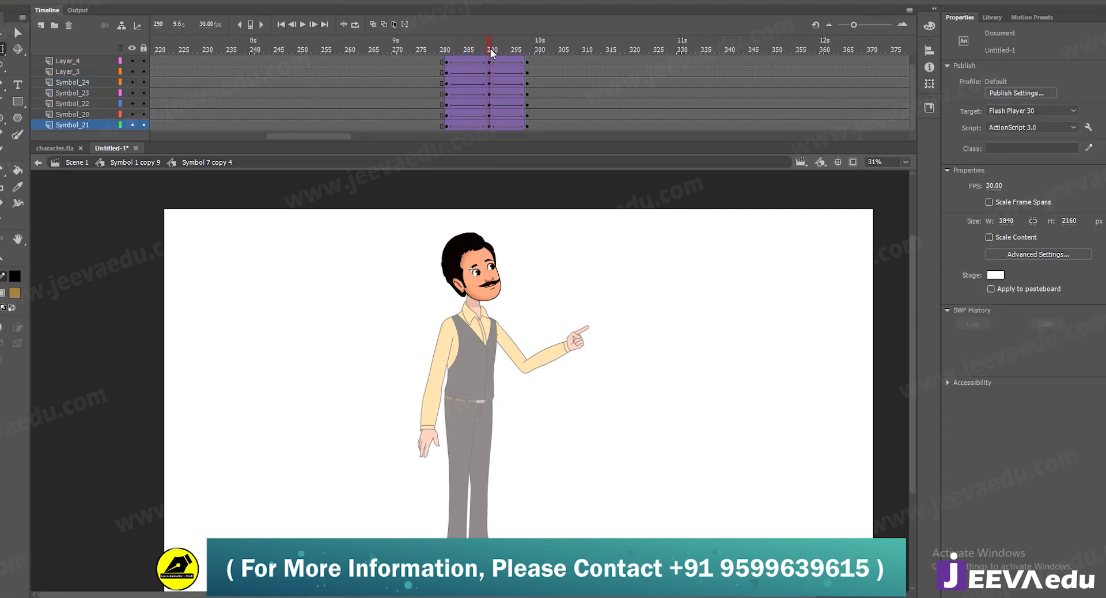
{"action": "key", "text": "z"}
{"action": "left_click", "coordinate": [492, 286]}
{"action": "key", "text": "v"}
{"action": "left_click", "coordinate": [455, 366]}
{"action": "left_click", "coordinate": [467, 362]}
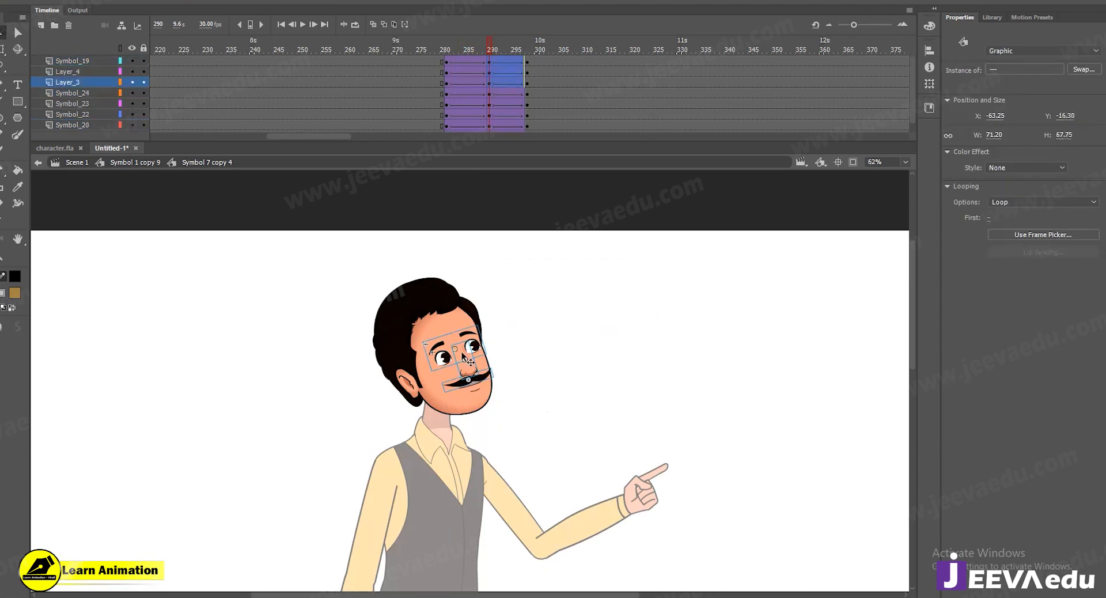
{"action": "key", "text": "z"}
{"action": "left_click", "coordinate": [472, 386]}
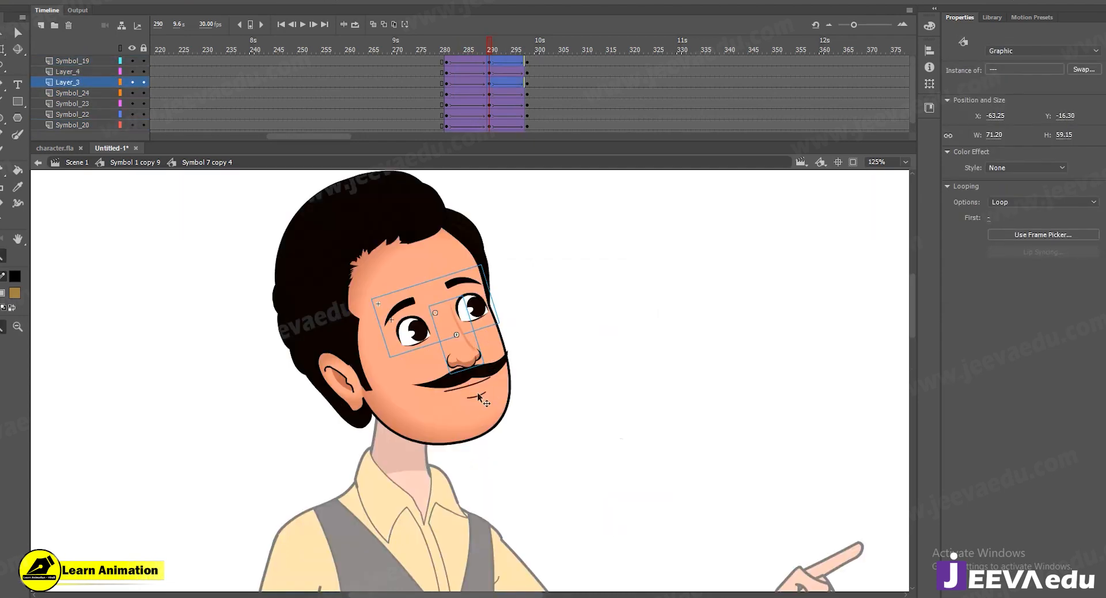
{"action": "left_click", "coordinate": [480, 388]}
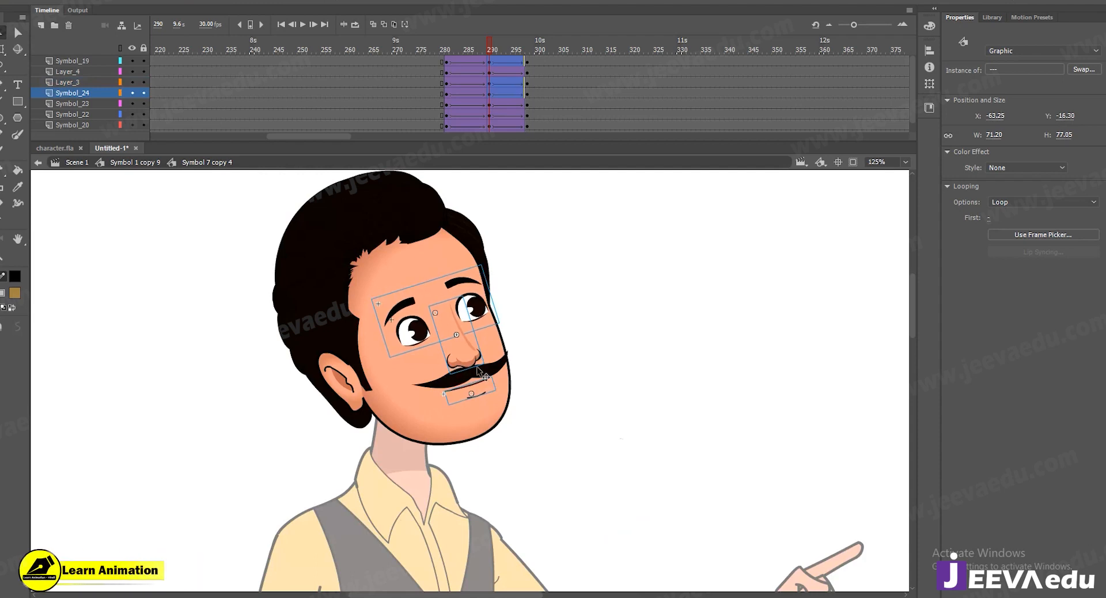
{"action": "left_click", "coordinate": [479, 372]}
{"action": "key", "text": "Down"}
{"action": "key", "text": "Down"}
{"action": "key", "text": "Down"}
{"action": "key", "text": "Right"}
{"action": "key", "text": "Right"}
{"action": "key", "text": "Right"}
{"action": "key", "text": "Right"}
{"action": "key", "text": "Right"}
{"action": "key", "text": "Right"}
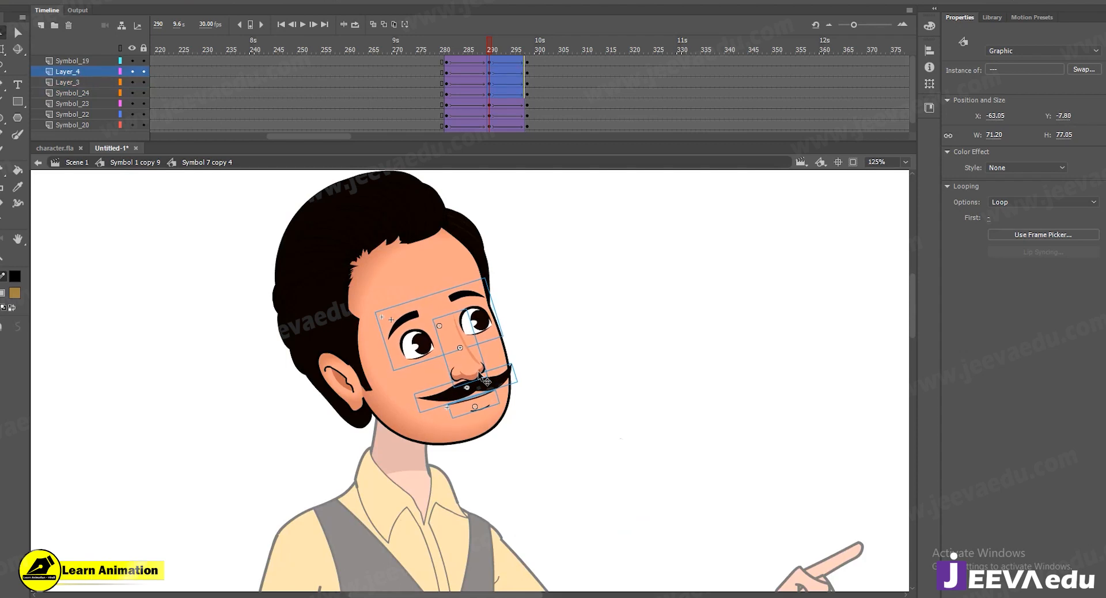
{"action": "left_click", "coordinate": [346, 382]}
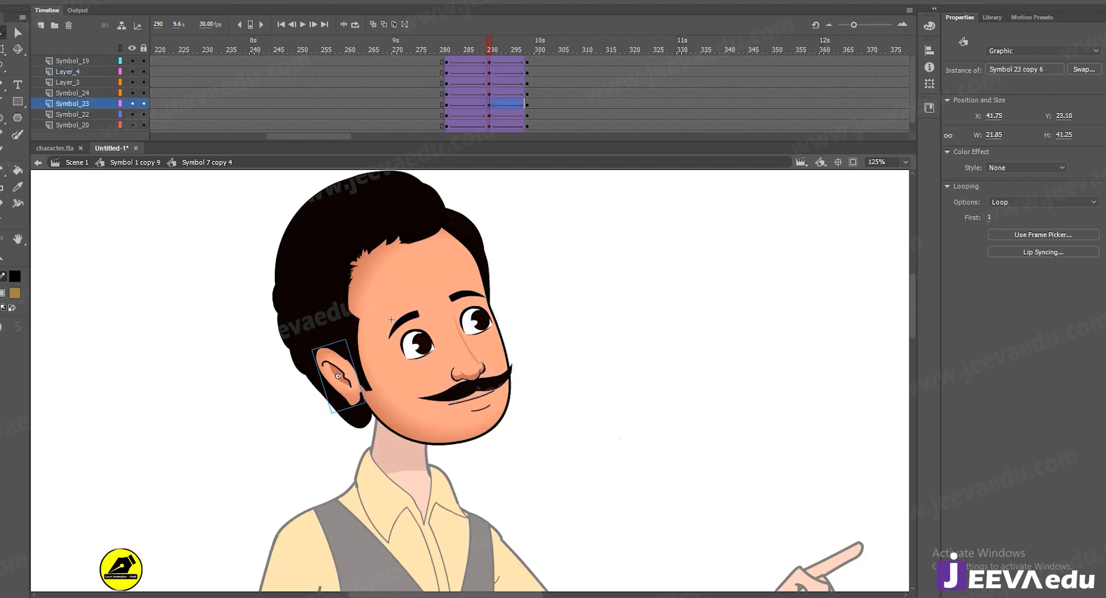
Return to Symbol 1 copy 9 at frame 298 and repeatedly play back the pointing gesture to check the motion
{"action": "left_click_drag", "start_coordinate": [489, 42], "coordinate": [513, 63]}
{"action": "left_click", "coordinate": [225, 202]}
{"action": "left_click", "coordinate": [126, 162]}
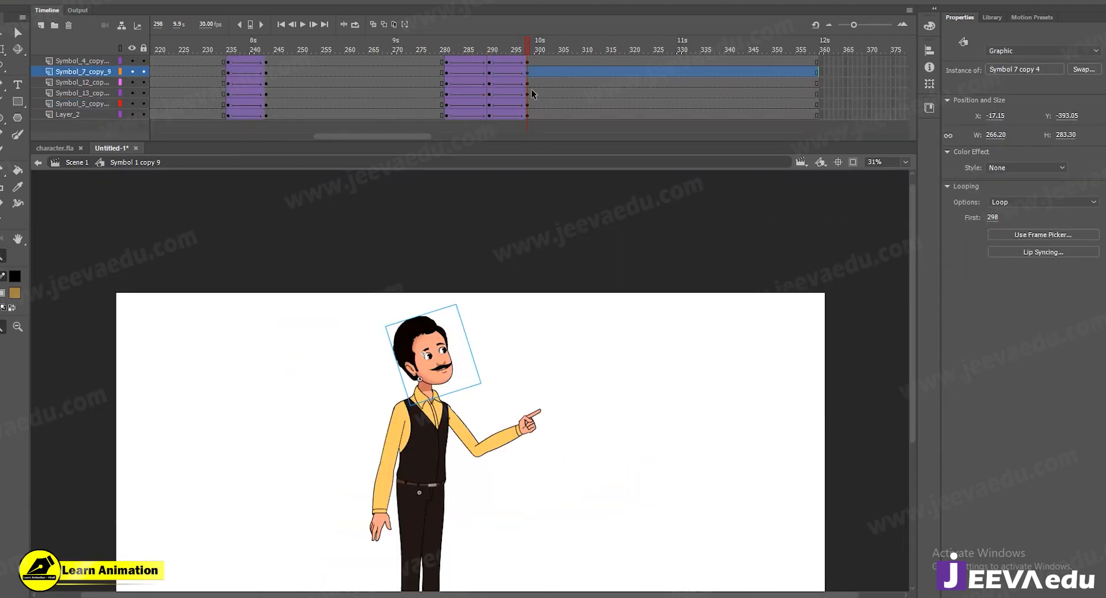
{"action": "left_click_drag", "start_coordinate": [492, 48], "coordinate": [261, 67]}
{"action": "key", "text": "Return"}
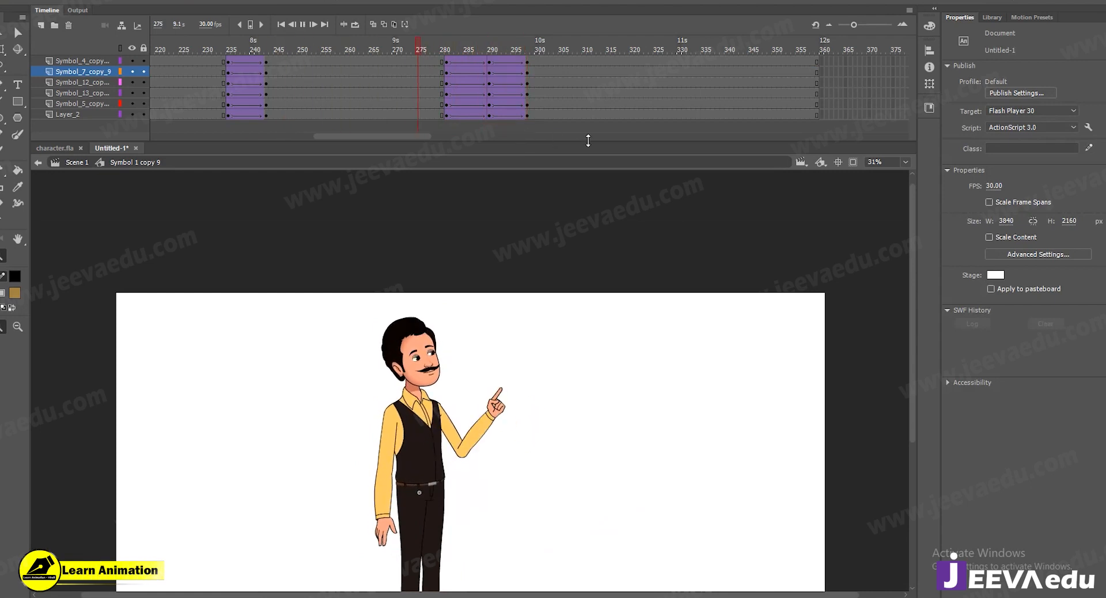
{"action": "left_click_drag", "start_coordinate": [447, 39], "coordinate": [410, 51]}
{"action": "key", "text": "Return"}
{"action": "left_click_drag", "start_coordinate": [523, 50], "coordinate": [433, 86]}
{"action": "key", "text": "Return"}
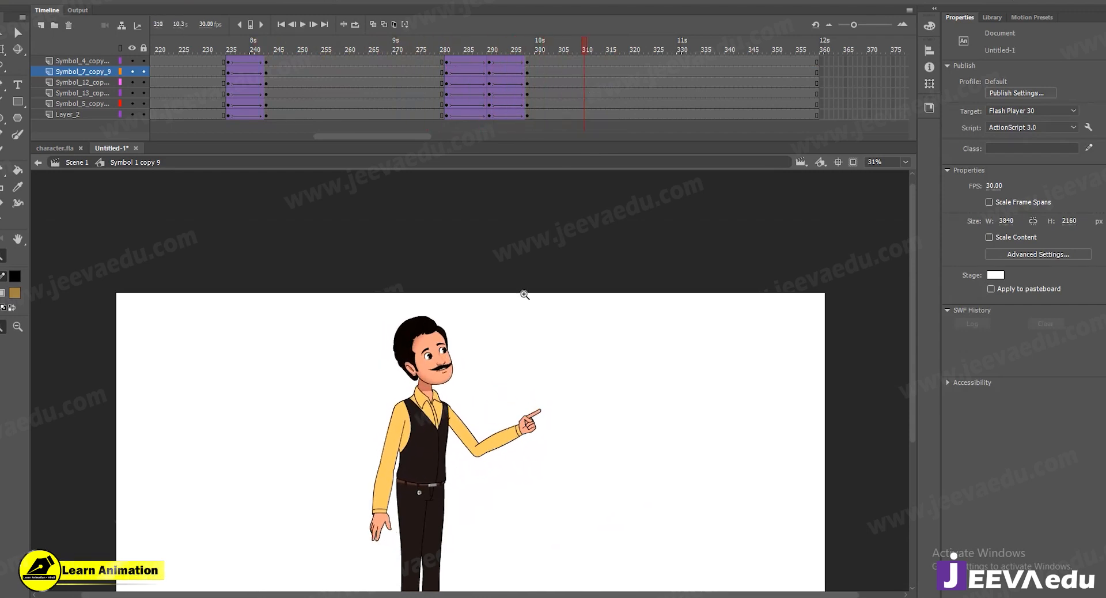
Extend all layers of Symbol 1 copy 9 by inserting frames across the range from about frame 323 to 348
{"action": "left_click_drag", "start_coordinate": [645, 56], "coordinate": [761, 149]}
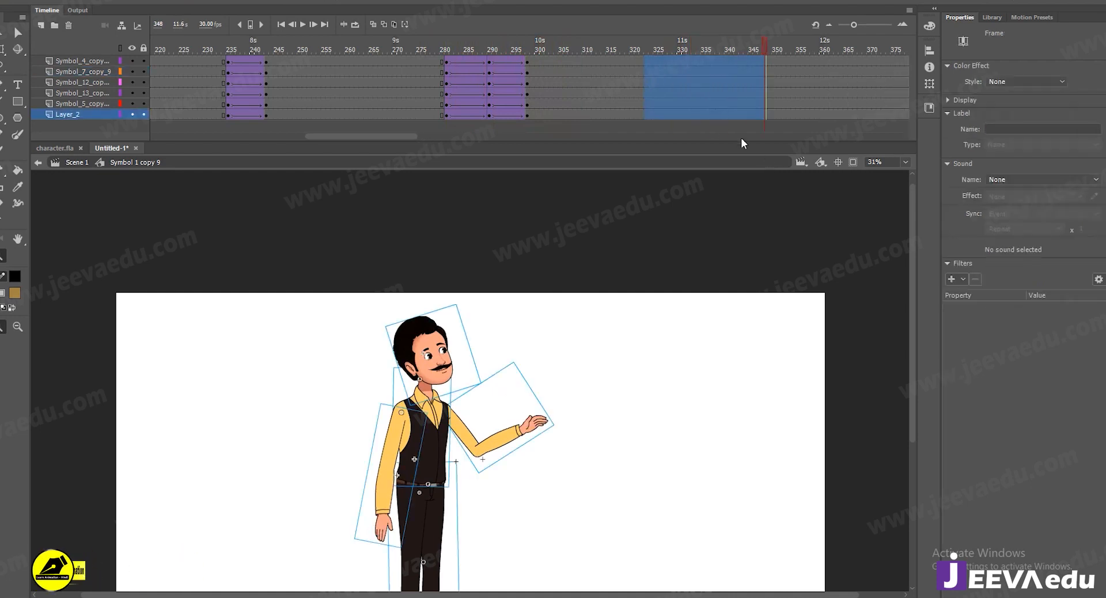
{"action": "left_click", "coordinate": [467, 381]}
{"action": "key", "text": "v"}
{"action": "left_click", "coordinate": [478, 369]}
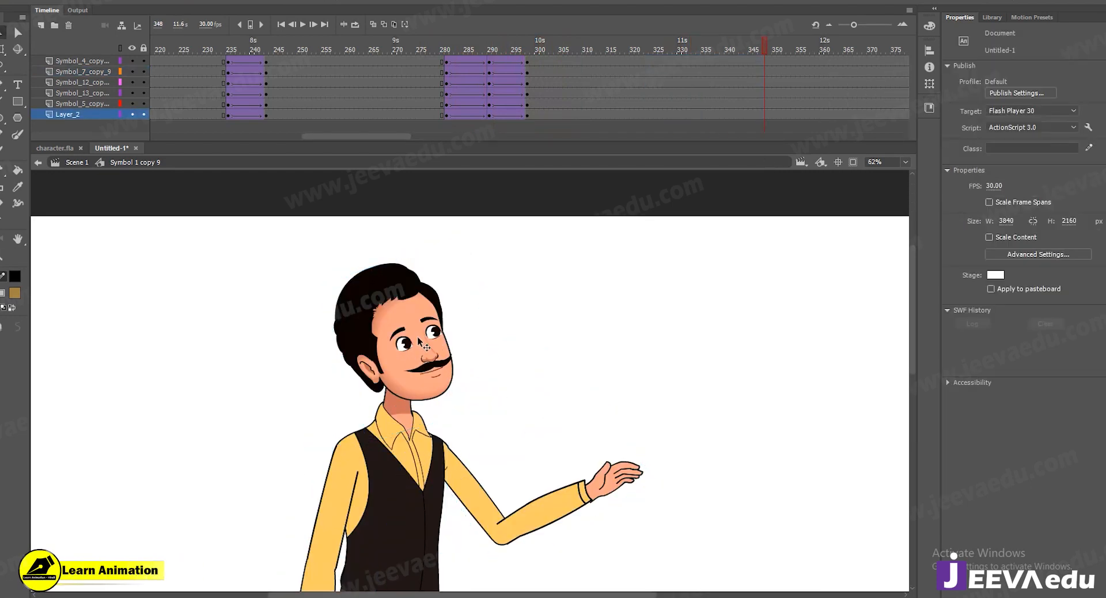
At frame 290, open the head's Symbol 10 eye symbol and examine the blink keyframes inside the nested ddsbds eye
{"action": "left_click", "coordinate": [490, 62]}
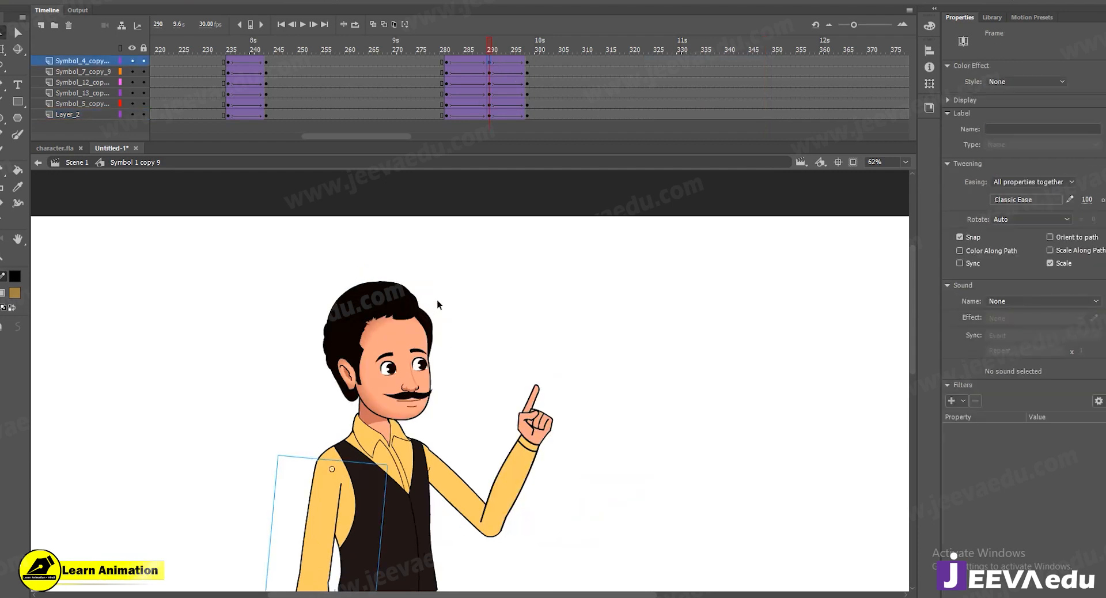
{"action": "double_click", "coordinate": [423, 372]}
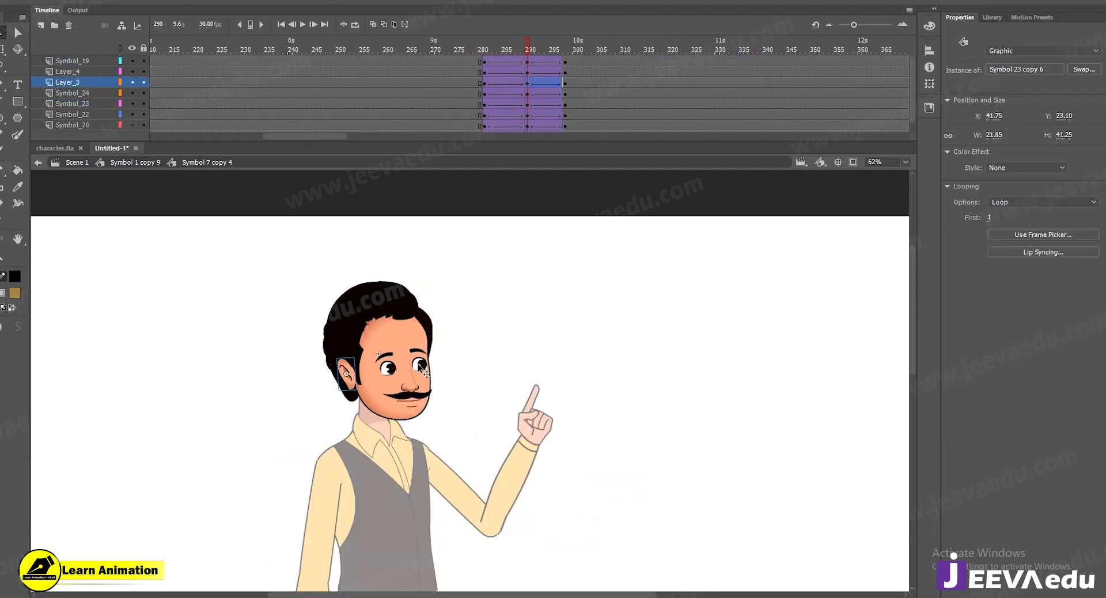
{"action": "double_click", "coordinate": [429, 369]}
{"action": "left_click", "coordinate": [427, 367]}
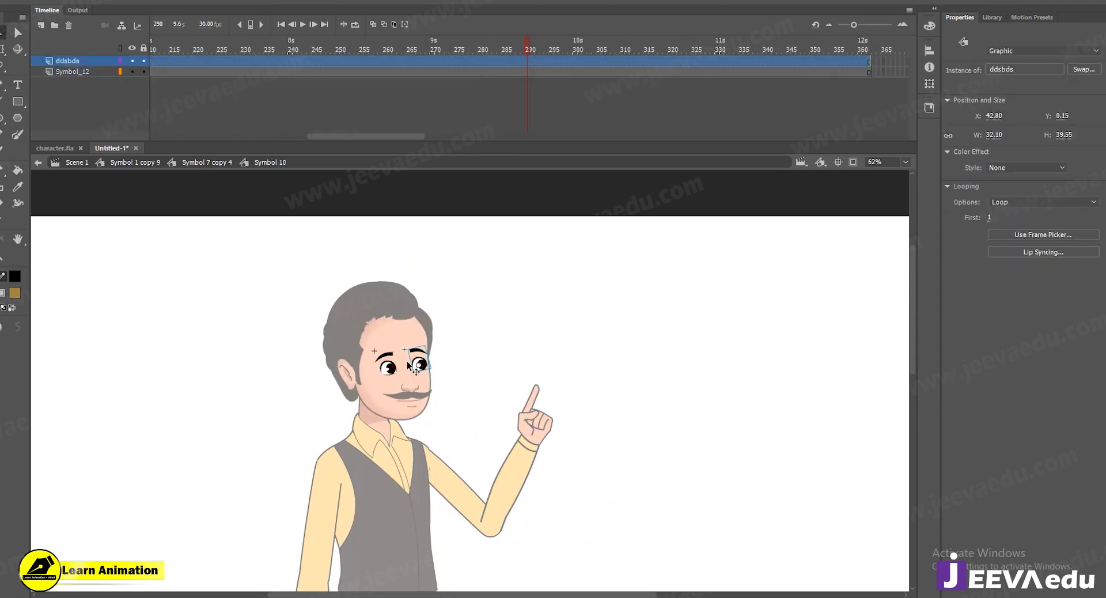
{"action": "left_click", "coordinate": [388, 367]}
{"action": "left_click_drag", "start_coordinate": [462, 337], "coordinate": [361, 388]}
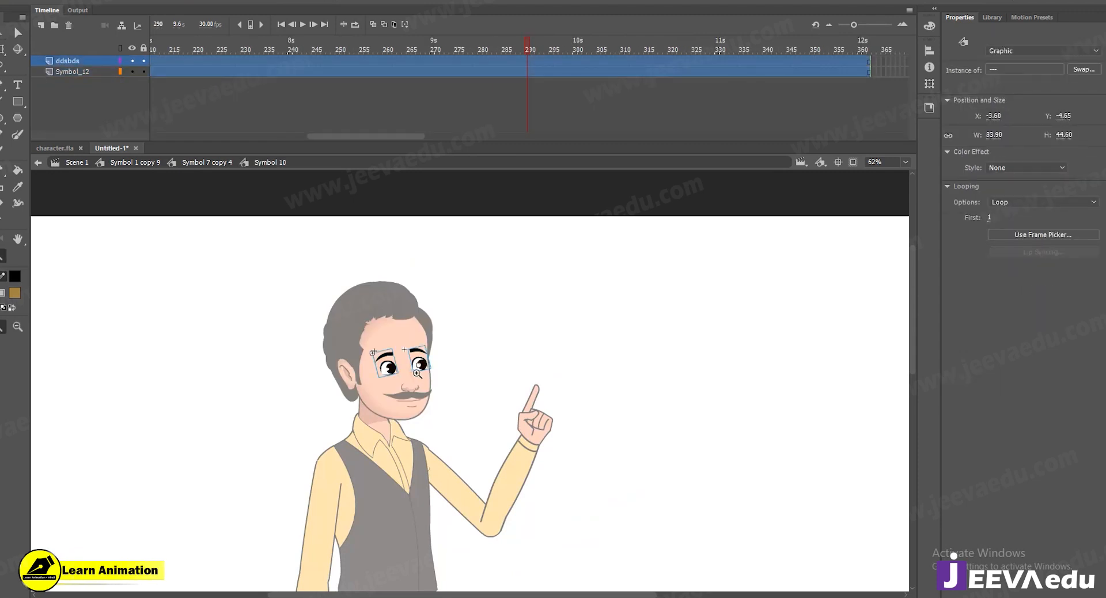
{"action": "left_click", "coordinate": [417, 374]}
{"action": "double_click", "coordinate": [478, 370]}
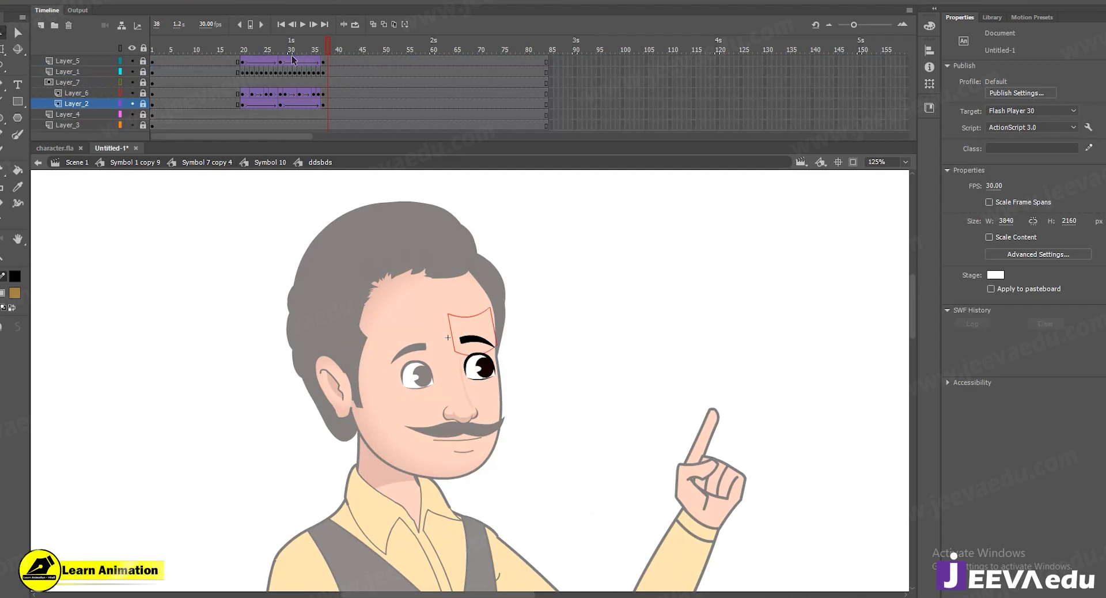
{"action": "left_click_drag", "start_coordinate": [337, 50], "coordinate": [385, 98]}
{"action": "double_click", "coordinate": [219, 386]}
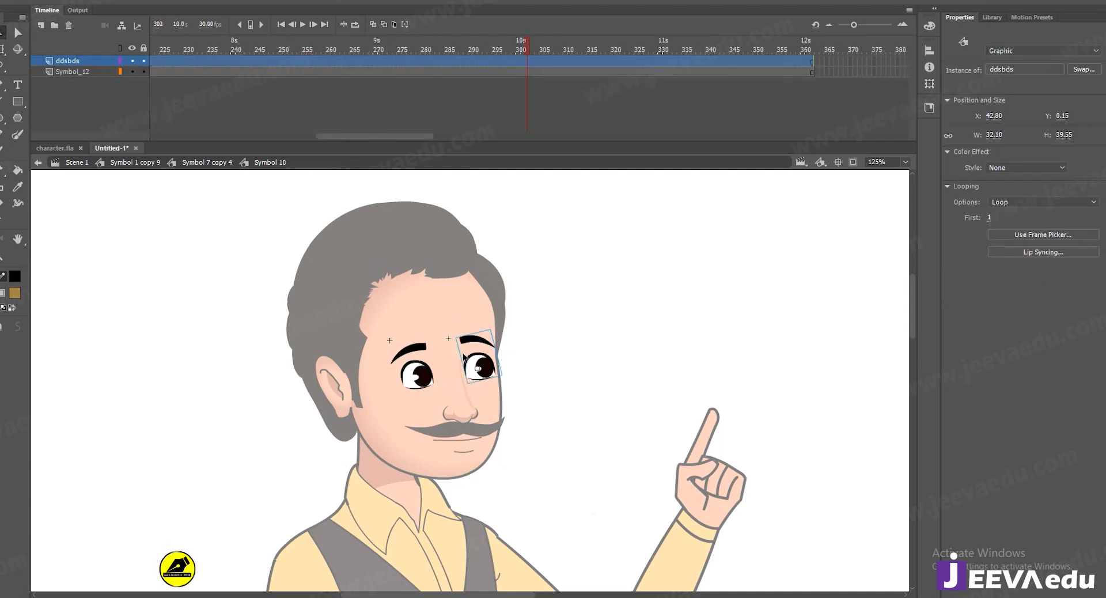
Go back to the head symbol, reopen Symbol 10 at frame 290 and select both eye instances
{"action": "double_click", "coordinate": [302, 402]}
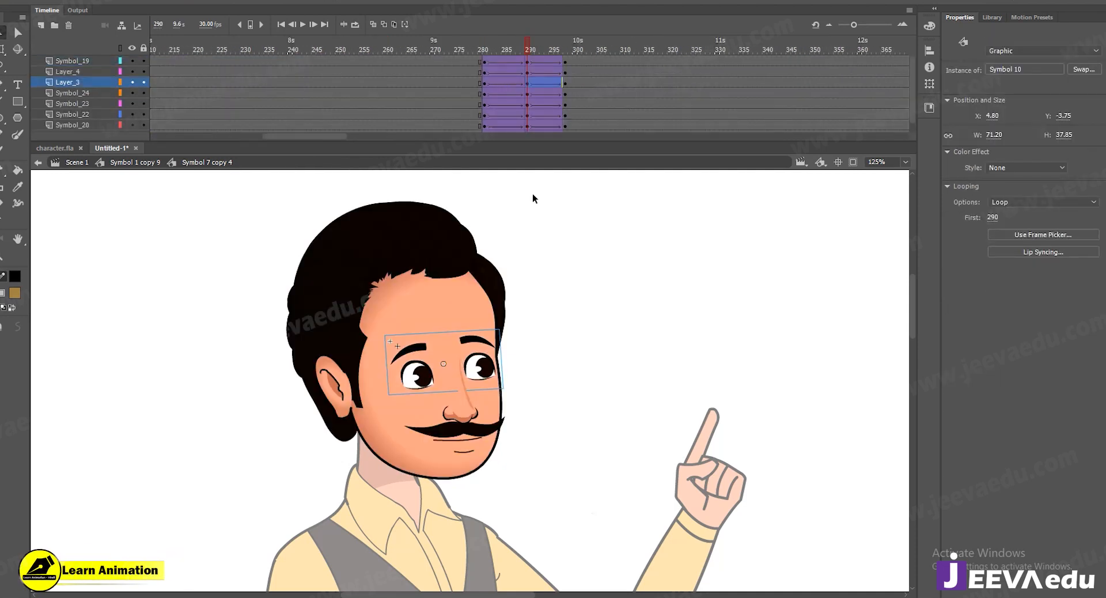
{"action": "double_click", "coordinate": [484, 357]}
{"action": "left_click", "coordinate": [482, 361]}
{"action": "double_click", "coordinate": [238, 342]}
{"action": "double_click", "coordinate": [418, 377]}
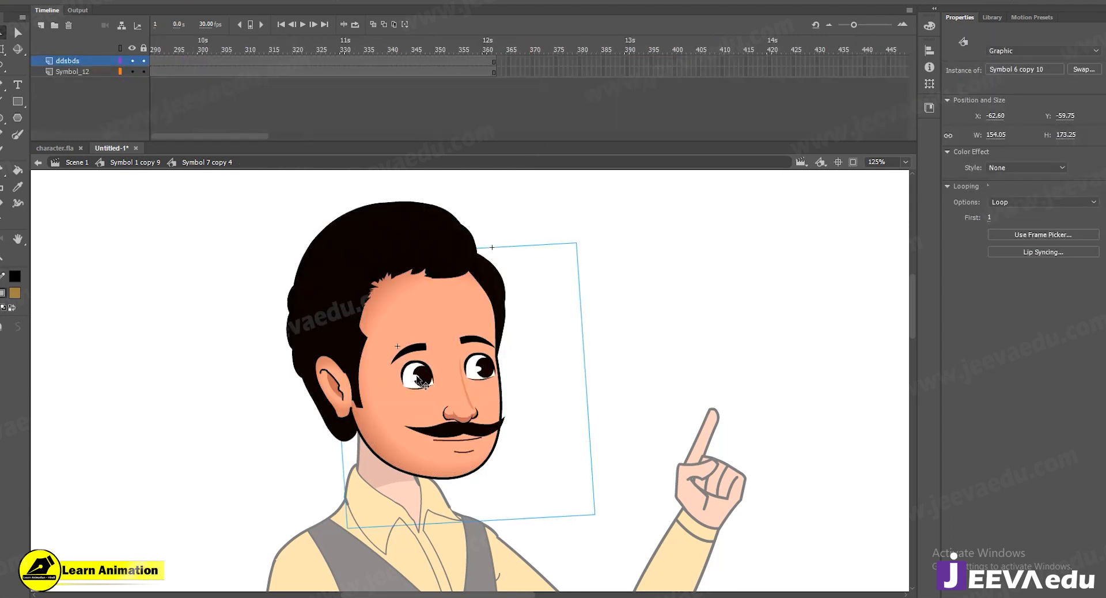
{"action": "left_click", "coordinate": [417, 376]}
{"action": "left_click", "coordinate": [472, 376]}
{"action": "left_click", "coordinate": [419, 378]}
{"action": "left_click", "coordinate": [476, 375], "text": "shift"}
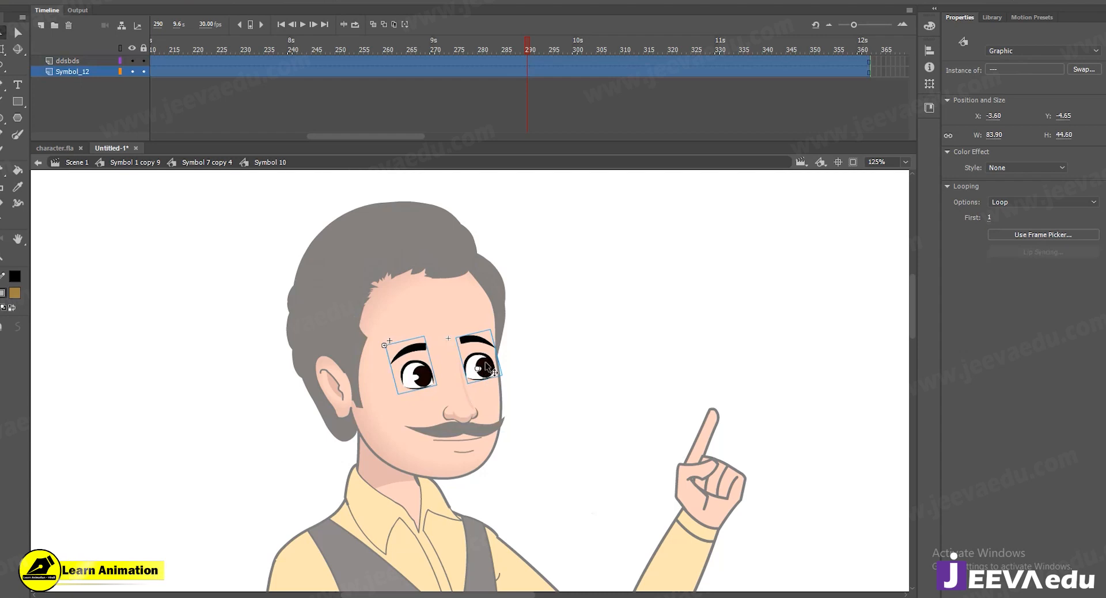
{"action": "left_click_drag", "start_coordinate": [329, 290], "coordinate": [543, 386]}
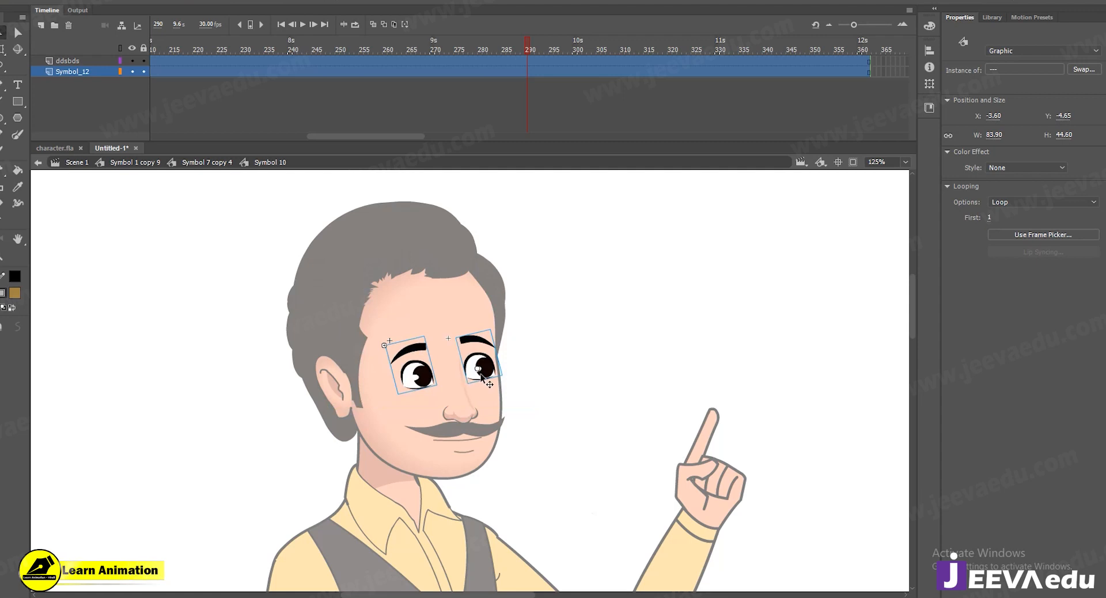
{"action": "key", "text": "F5"}
Open the ddsbds eye symbol, scrub its blink from the end at frame 84, and turn off the outline display of Layer_7
{"action": "double_click", "coordinate": [481, 376]}
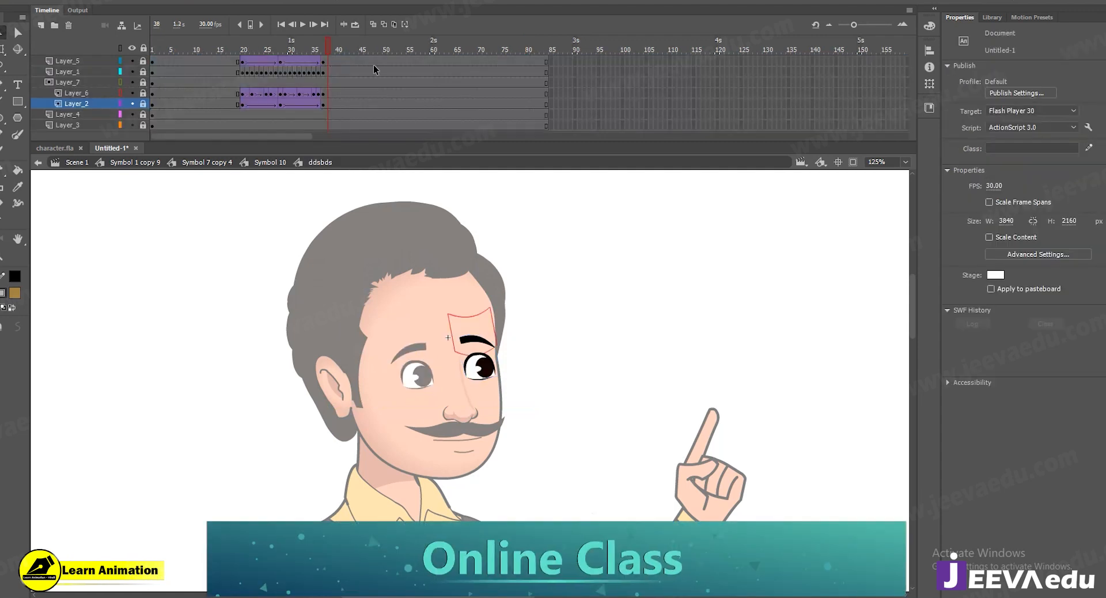
{"action": "left_click", "coordinate": [547, 58]}
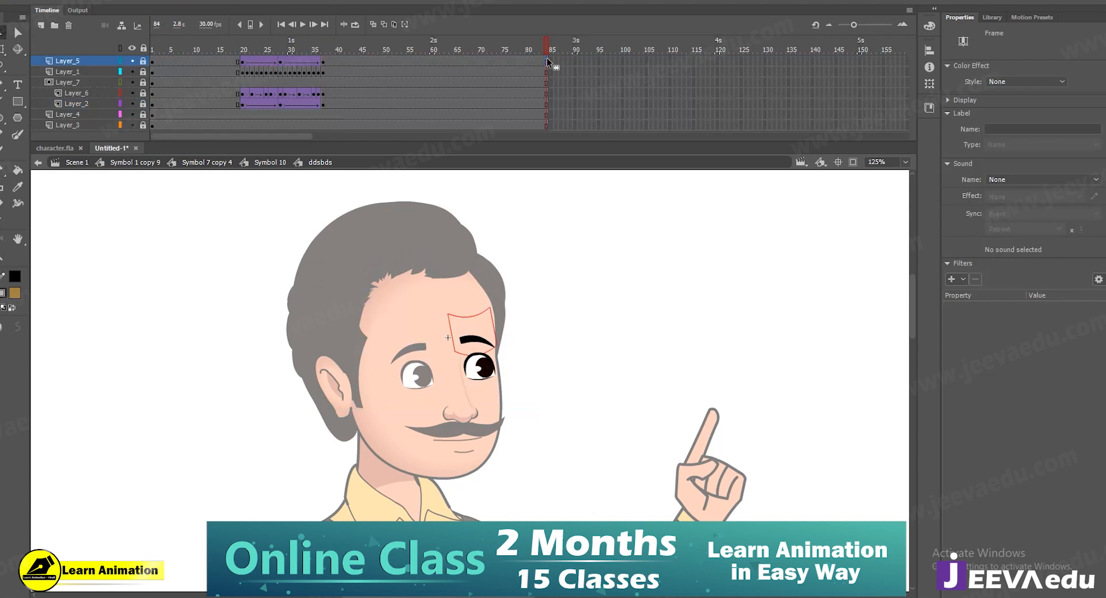
{"action": "left_click_drag", "start_coordinate": [544, 53], "coordinate": [327, 103]}
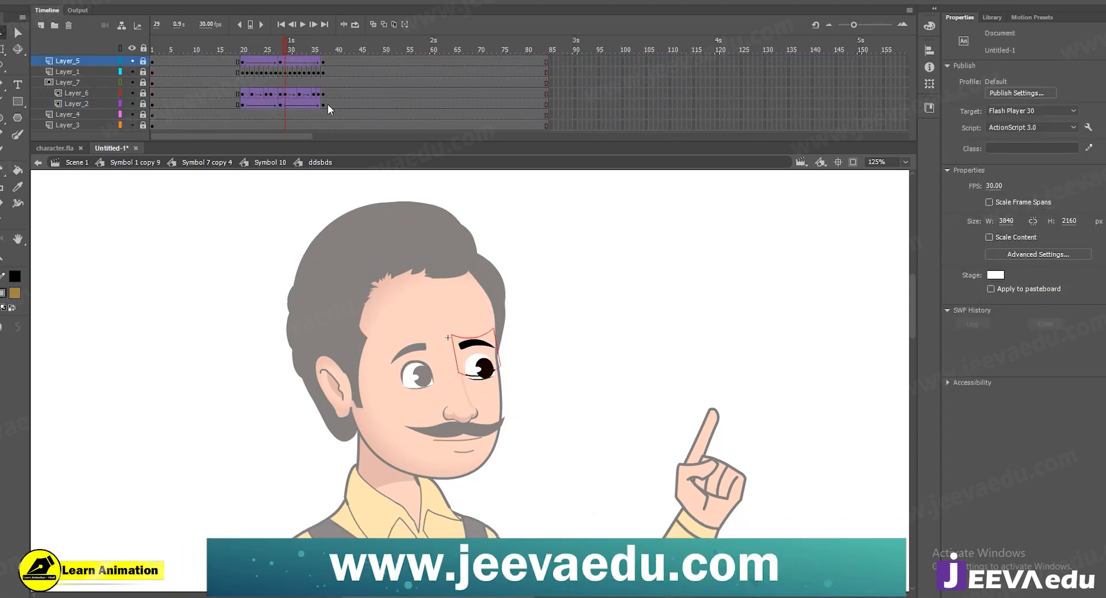
{"action": "left_click", "coordinate": [120, 83]}
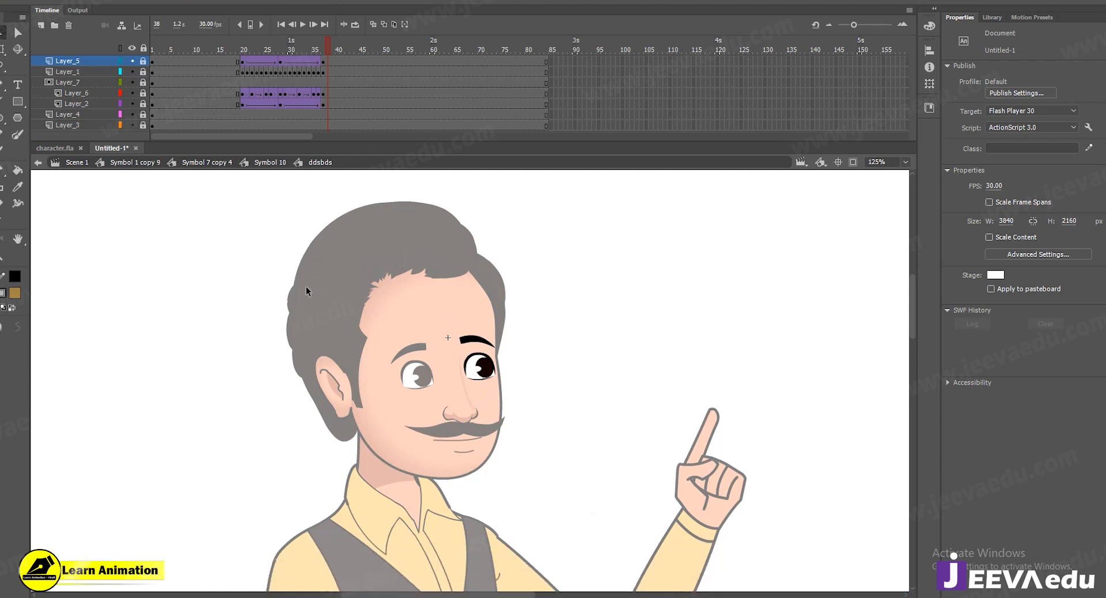
Return to Symbol 1 copy 9, show more of the character and play back the pointing gesture
{"action": "left_click", "coordinate": [214, 163]}
{"action": "left_click", "coordinate": [135, 162]}
{"action": "left_click", "coordinate": [463, 52]}
{"action": "key", "text": "z"}
{"action": "left_click", "coordinate": [531, 406], "text": "alt"}
{"action": "left_click", "coordinate": [531, 444], "text": "alt"}
{"action": "key", "text": "Return"}
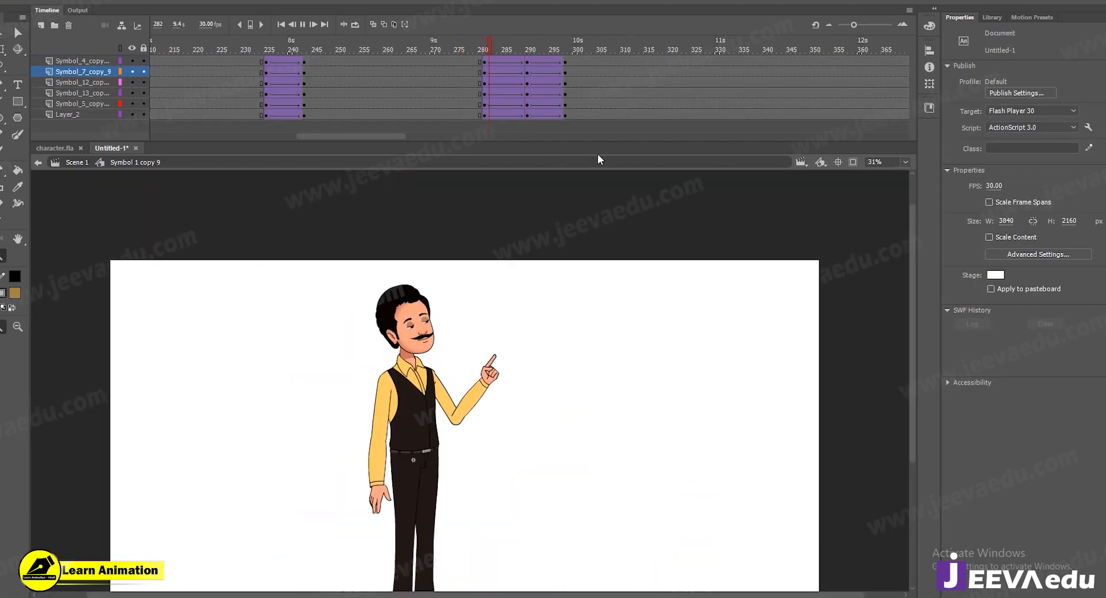
Insert keyframes on all body layers at frame 341 in Symbol 1 copy 9
{"action": "left_click_drag", "start_coordinate": [666, 54], "coordinate": [755, 52]}
{"action": "left_click_drag", "start_coordinate": [766, 110], "coordinate": [772, 131]}
{"action": "left_click", "coordinate": [778, 105]}
{"action": "left_click_drag", "start_coordinate": [770, 59], "coordinate": [771, 120]}
{"action": "key", "text": "F6"}
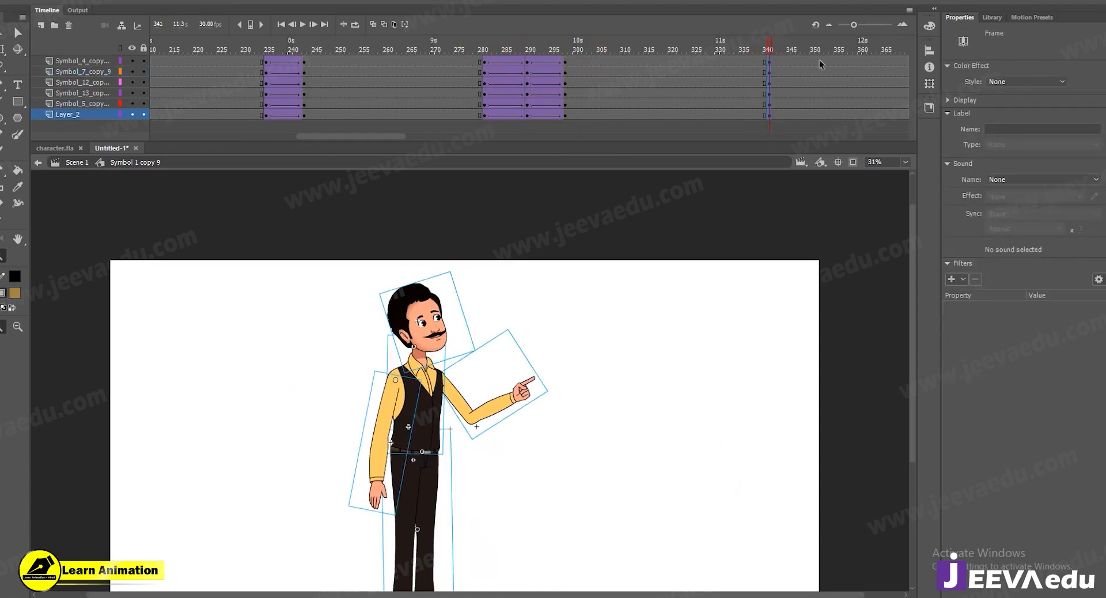
Insert keyframes at frame 349 on all body layers and create classic tweens between frames 341 and 349
{"action": "left_click", "coordinate": [806, 118]}
{"action": "left_click_drag", "start_coordinate": [798, 114], "coordinate": [788, 60]}
{"action": "right_click", "coordinate": [793, 71]}
{"action": "left_click", "coordinate": [830, 101]}
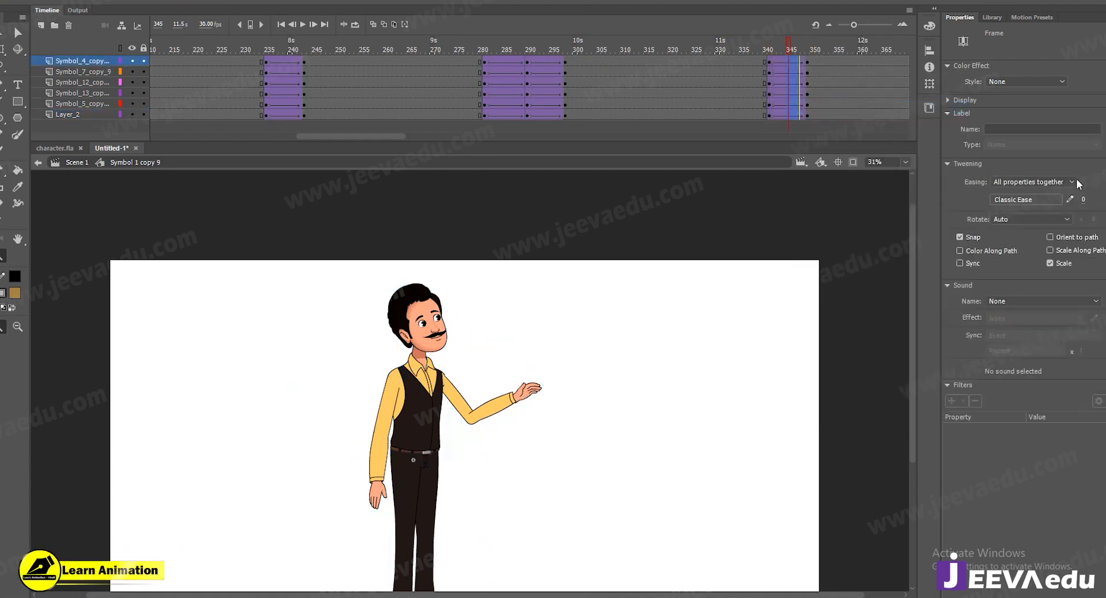
Inspect the character's pose at frame 349 up close and scrub through the new tween range
{"action": "left_click", "coordinate": [811, 52]}
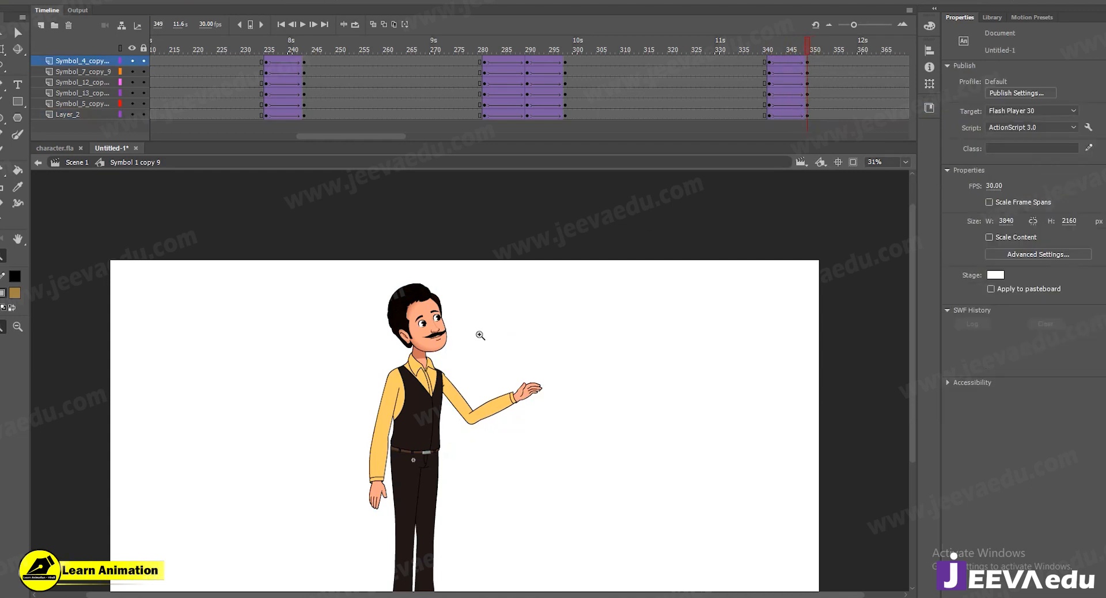
{"action": "left_click", "coordinate": [468, 385]}
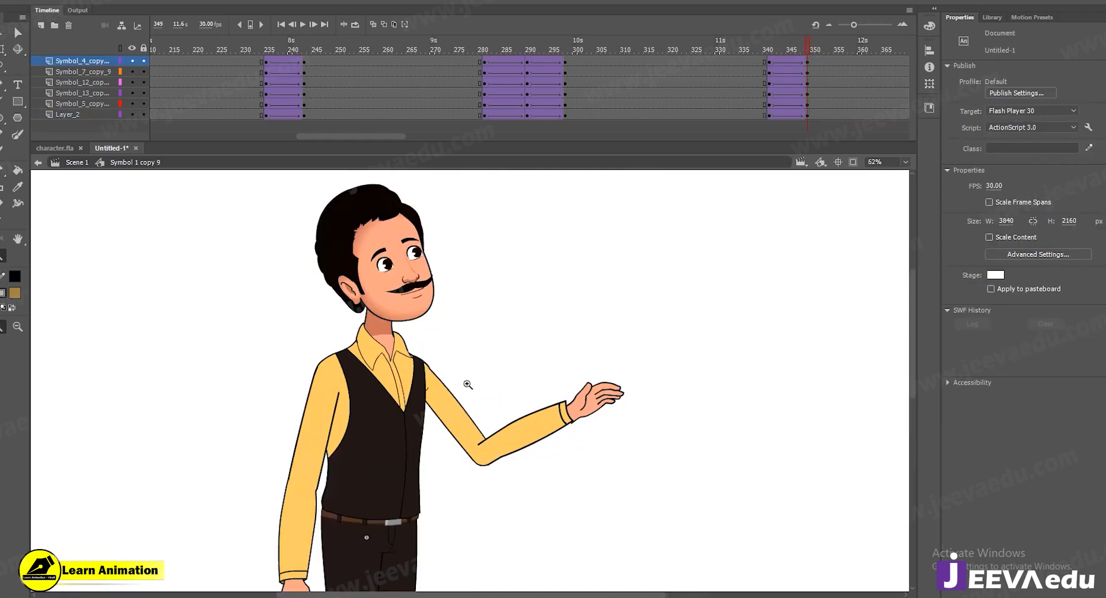
{"action": "left_click", "coordinate": [467, 391], "text": "alt"}
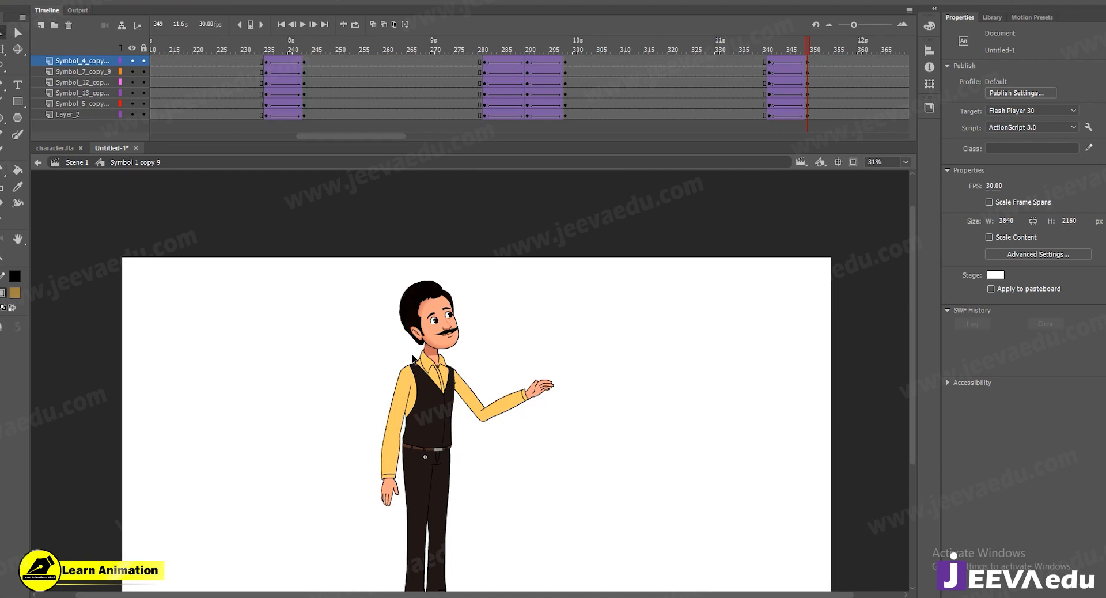
{"action": "left_click_drag", "start_coordinate": [649, 49], "coordinate": [799, 77]}
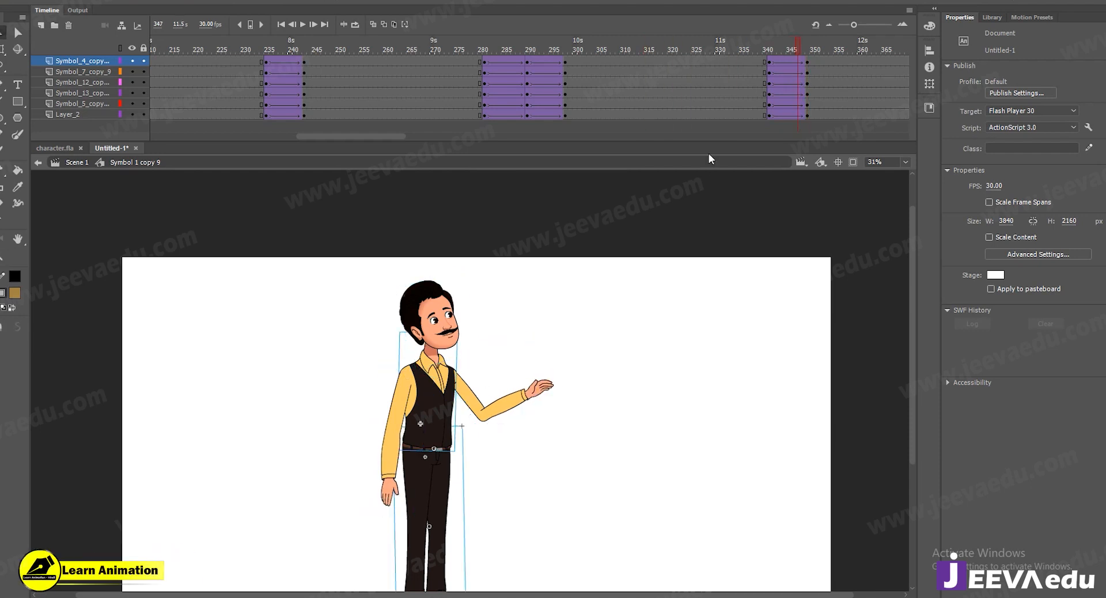
Open the pointing arm's symbol at frame 336 and insert frames on both layers from about frame 383 to lengthen them
{"action": "left_click", "coordinate": [745, 47]}
{"action": "left_click", "coordinate": [529, 404]}
{"action": "double_click", "coordinate": [487, 385]}
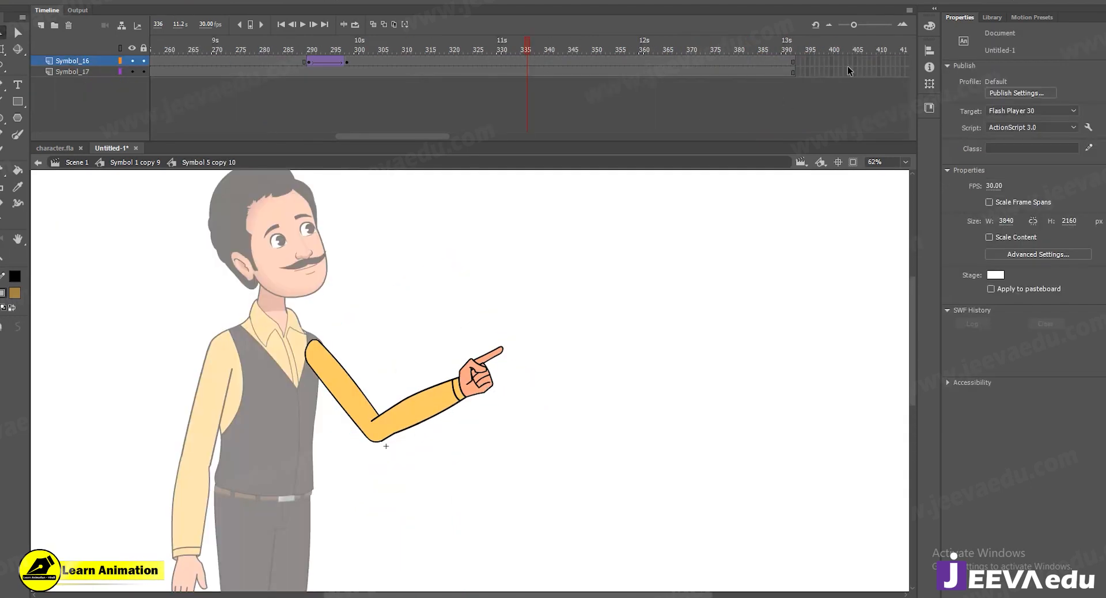
{"action": "left_click", "coordinate": [839, 112]}
{"action": "left_click_drag", "start_coordinate": [753, 61], "coordinate": [866, 75]}
{"action": "key", "text": "F5"}
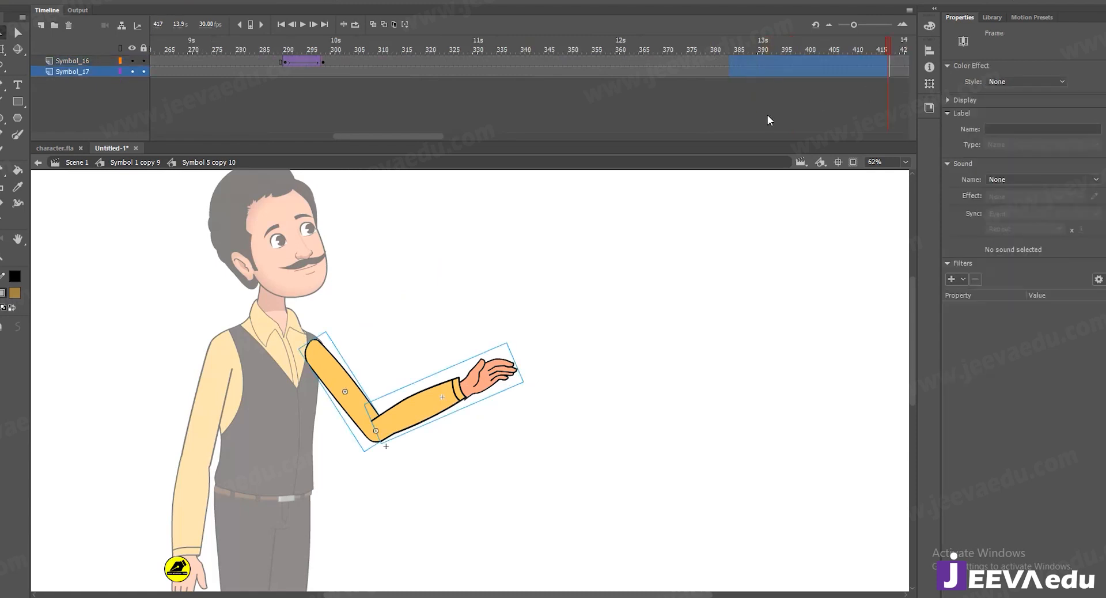
Open the pointing hand's nested symbol, Symbol 4, and insert frames on Layer_1 to lengthen it well past frame 344
{"action": "left_click", "coordinate": [514, 61]}
{"action": "left_click", "coordinate": [488, 390]}
{"action": "double_click", "coordinate": [486, 386]}
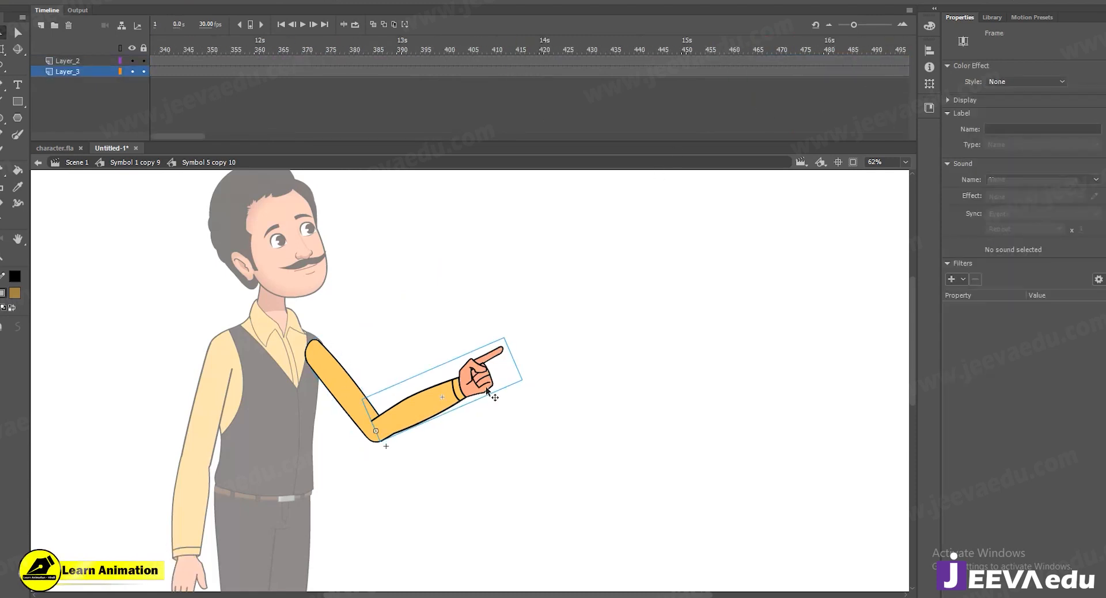
{"action": "double_click", "coordinate": [491, 377]}
{"action": "left_click", "coordinate": [488, 377]}
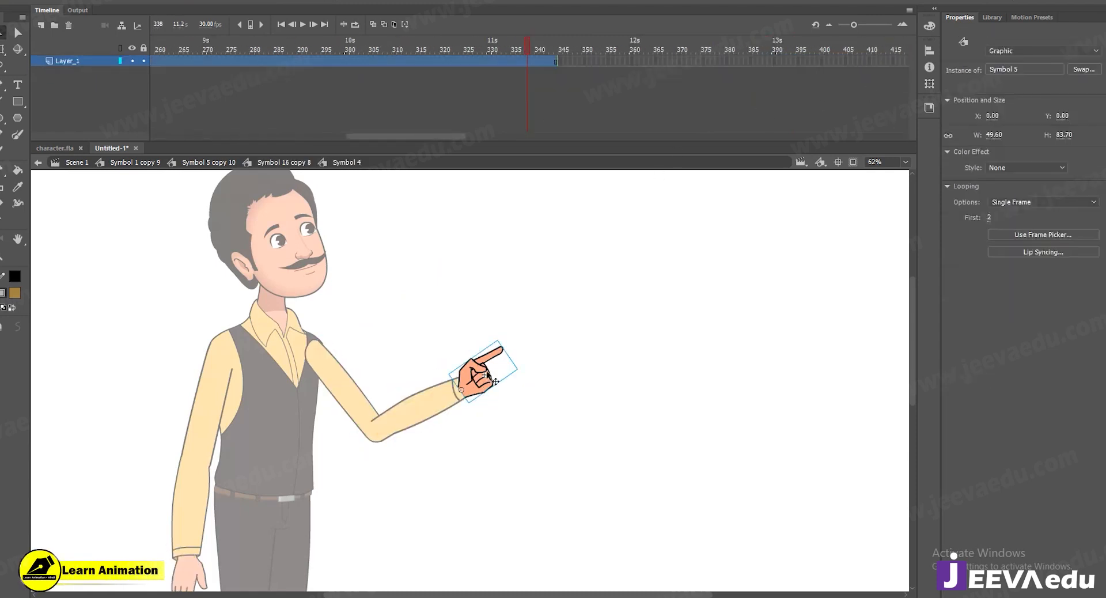
{"action": "left_click", "coordinate": [580, 51]}
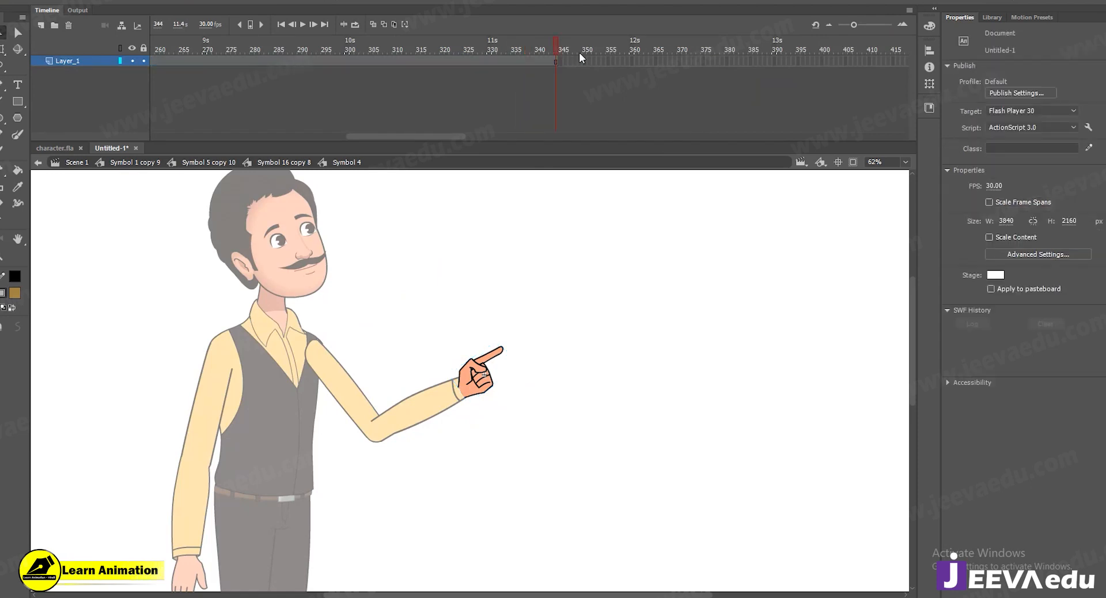
{"action": "left_click", "coordinate": [464, 403]}
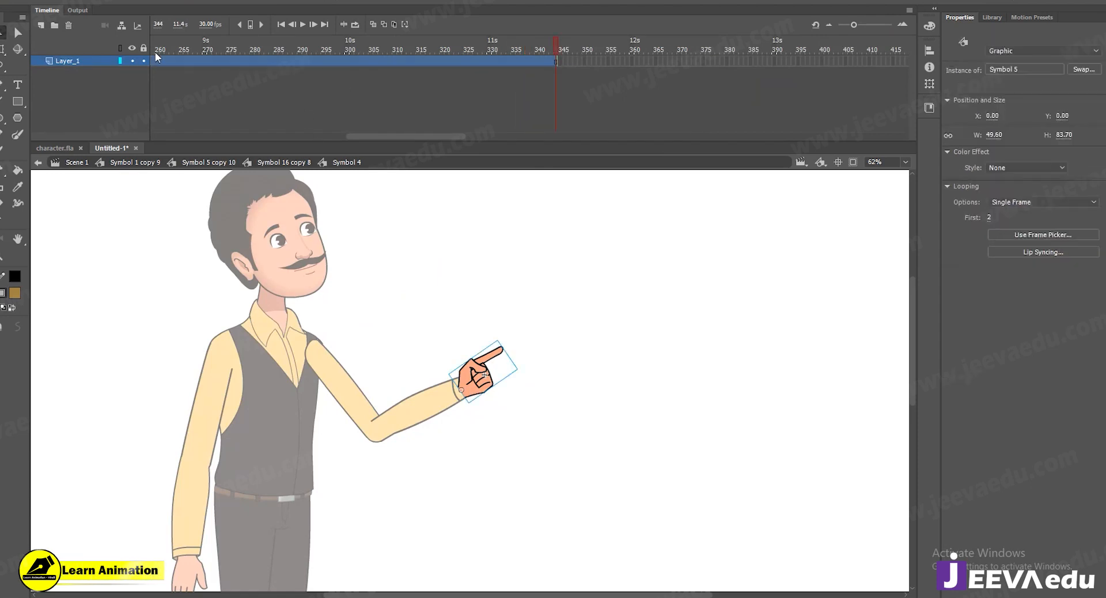
{"action": "left_click_drag", "start_coordinate": [578, 62], "coordinate": [910, 65]}
{"action": "key", "text": "F5"}
{"action": "left_click", "coordinate": [313, 48]}
{"action": "key", "text": "Return"}
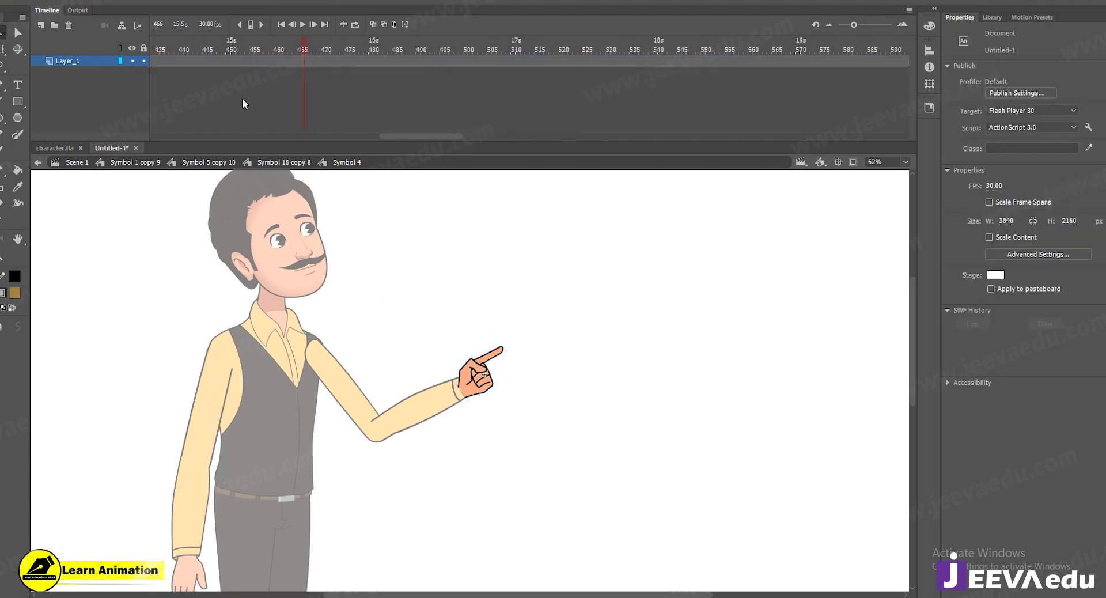
Open the hanging arm's symbol, Symbol 4 copy 8, and insert frames on both layers to lengthen them past frame 335
{"action": "left_click", "coordinate": [140, 163]}
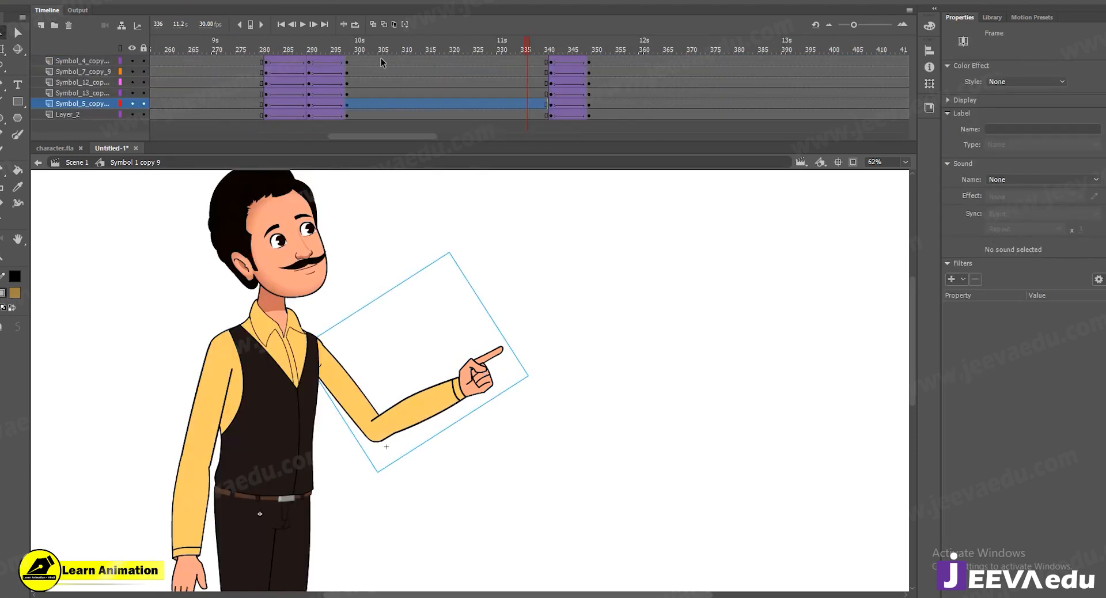
{"action": "key", "text": "z"}
{"action": "left_click", "coordinate": [532, 408], "text": "alt"}
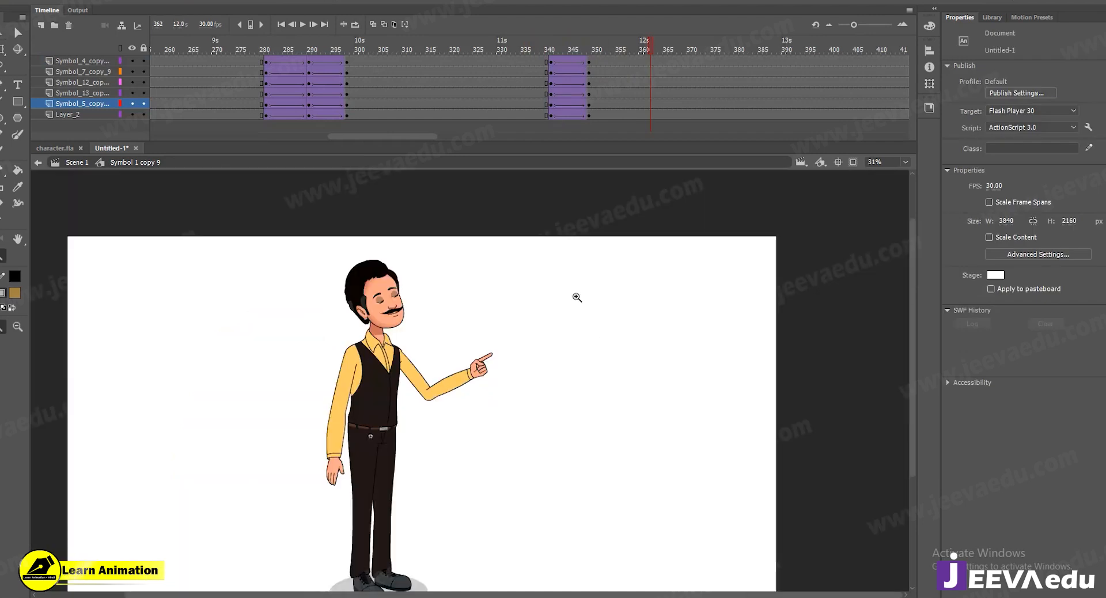
{"action": "left_click_drag", "start_coordinate": [607, 46], "coordinate": [523, 104]}
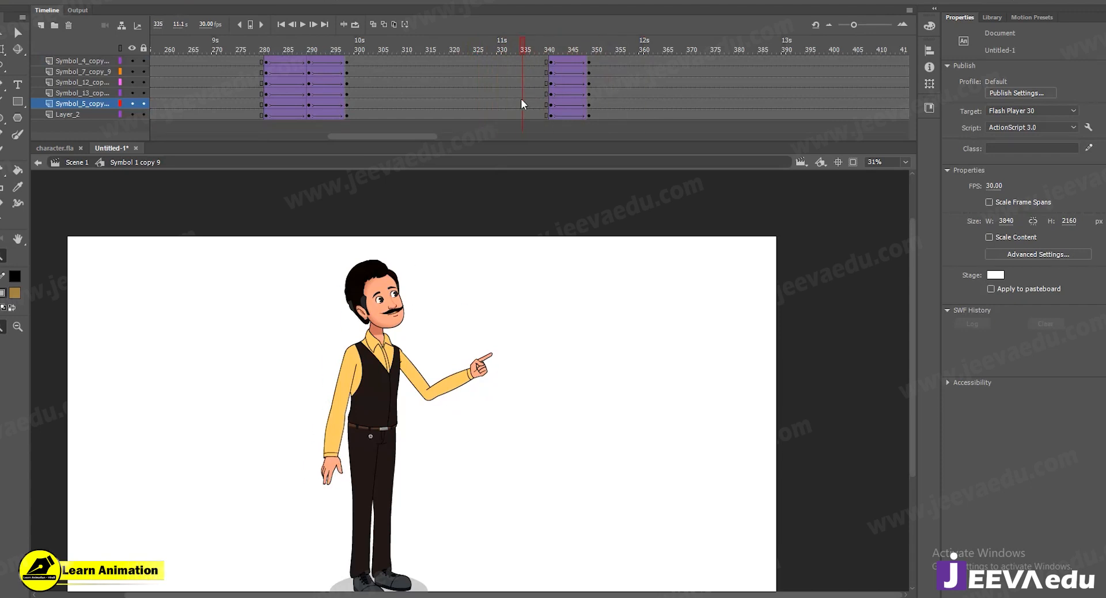
{"action": "double_click", "coordinate": [329, 430]}
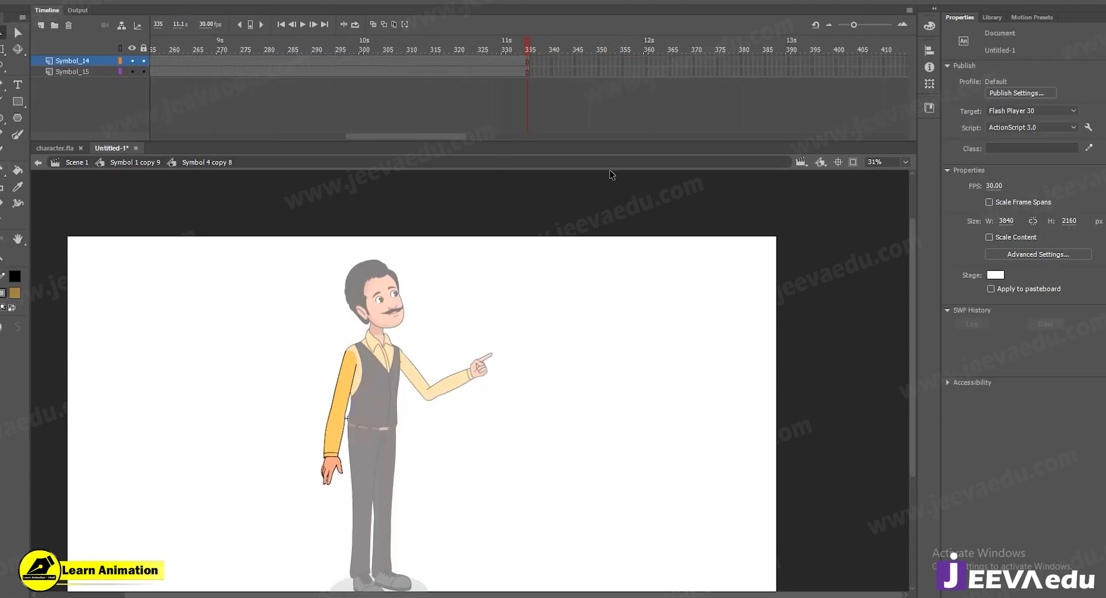
{"action": "left_click_drag", "start_coordinate": [581, 61], "coordinate": [447, 92]}
{"action": "key", "text": "F5"}
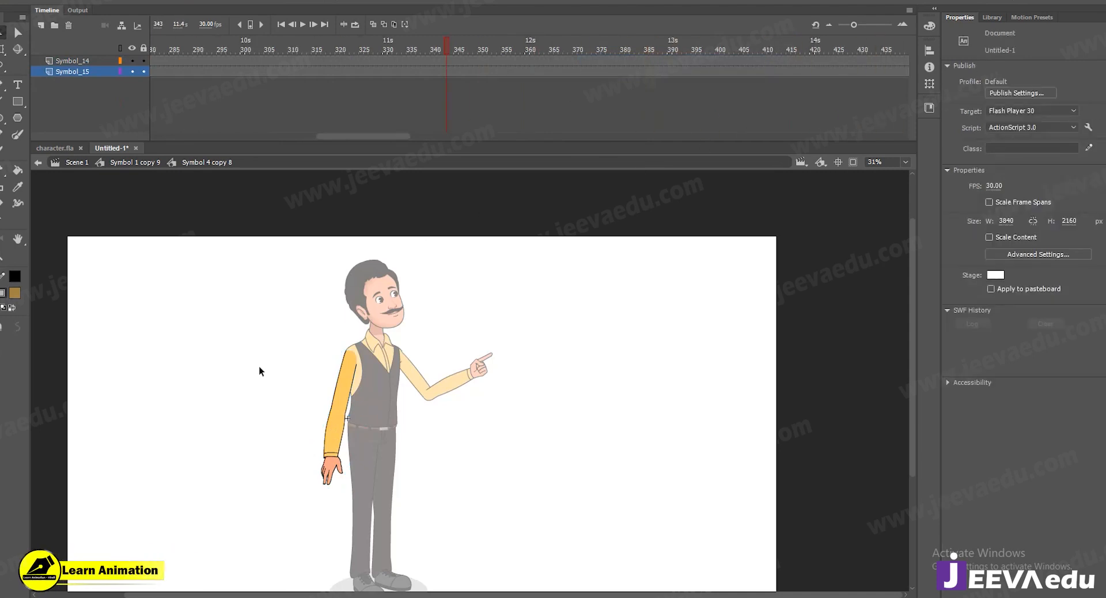
Return to Symbol 1 copy 9 and clear the keyframes at frames 341 and 349 on all body layers
{"action": "double_click", "coordinate": [259, 370]}
{"action": "left_click_drag", "start_coordinate": [532, 80], "coordinate": [602, 64]}
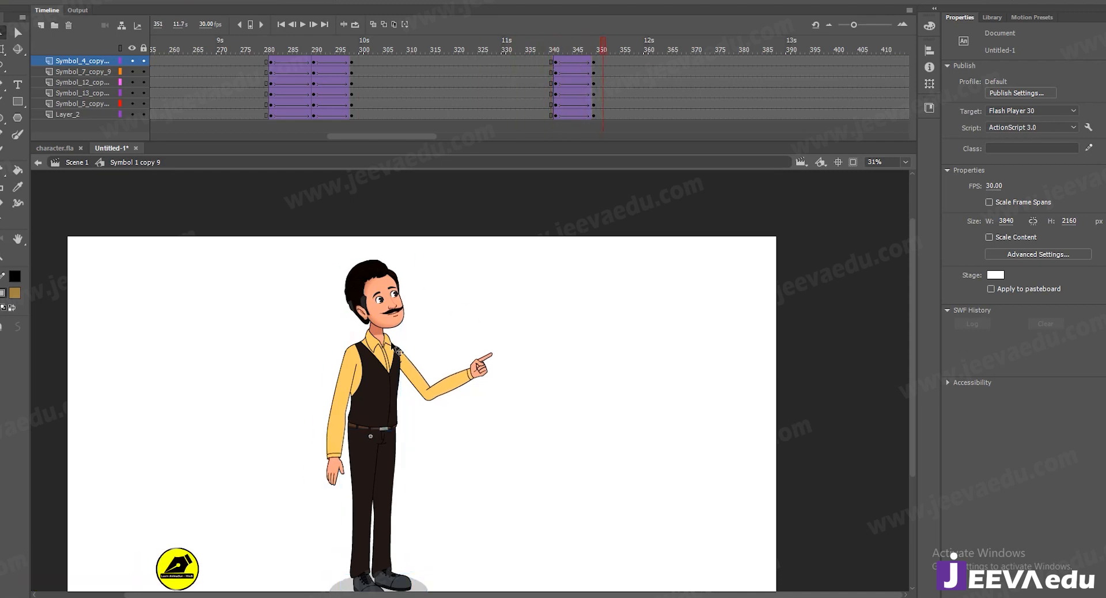
{"action": "left_click", "coordinate": [338, 397]}
{"action": "right_click", "coordinate": [539, 86]}
{"action": "left_click", "coordinate": [560, 53]}
{"action": "left_click_drag", "start_coordinate": [547, 104], "coordinate": [602, 132]}
{"action": "right_click", "coordinate": [592, 92]}
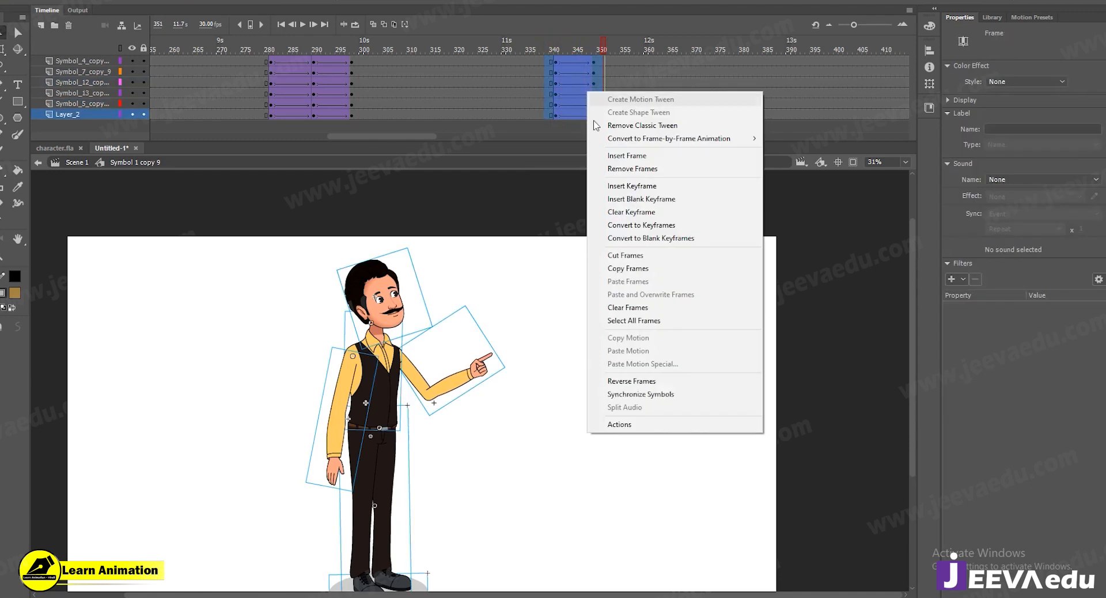
{"action": "left_click", "coordinate": [622, 214]}
{"action": "left_click", "coordinate": [698, 64]}
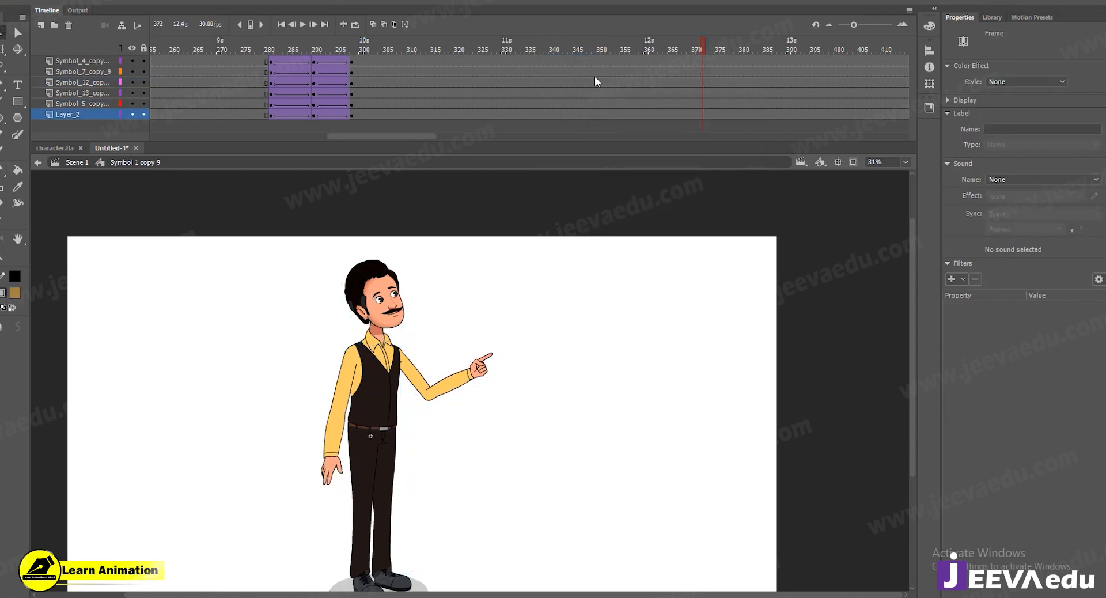
Insert keyframes on all body layers at frames 336 and 344
{"action": "left_click", "coordinate": [530, 78]}
{"action": "key", "text": "F6"}
{"action": "left_click", "coordinate": [572, 123]}
{"action": "key", "text": "F6"}
Create classic tweens between frames 336 and 344 on all body layers and set their ease to 100
{"action": "left_click_drag", "start_coordinate": [546, 83], "coordinate": [543, 61]}
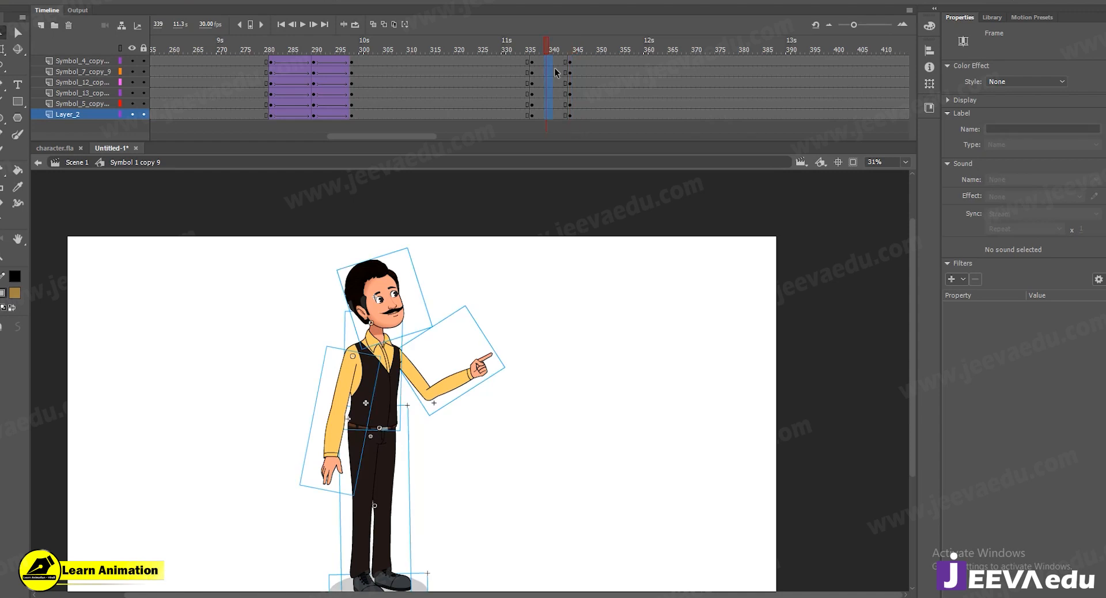
{"action": "right_click", "coordinate": [553, 69]}
{"action": "left_click", "coordinate": [578, 105]}
{"action": "left_click", "coordinate": [556, 114], "text": "shift"}
{"action": "right_click", "coordinate": [552, 102]}
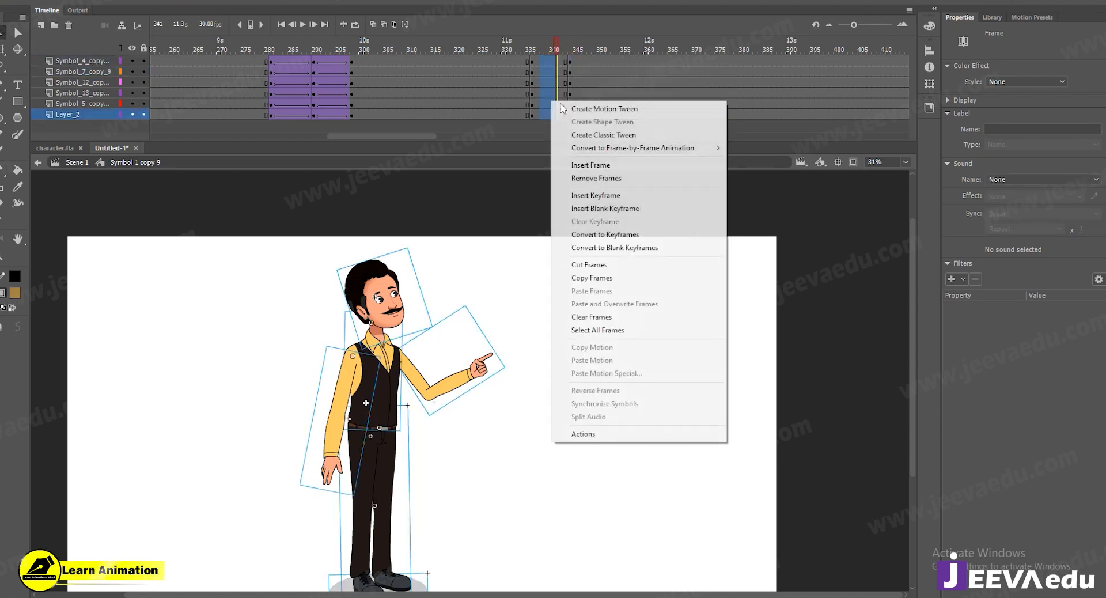
{"action": "left_click", "coordinate": [592, 136]}
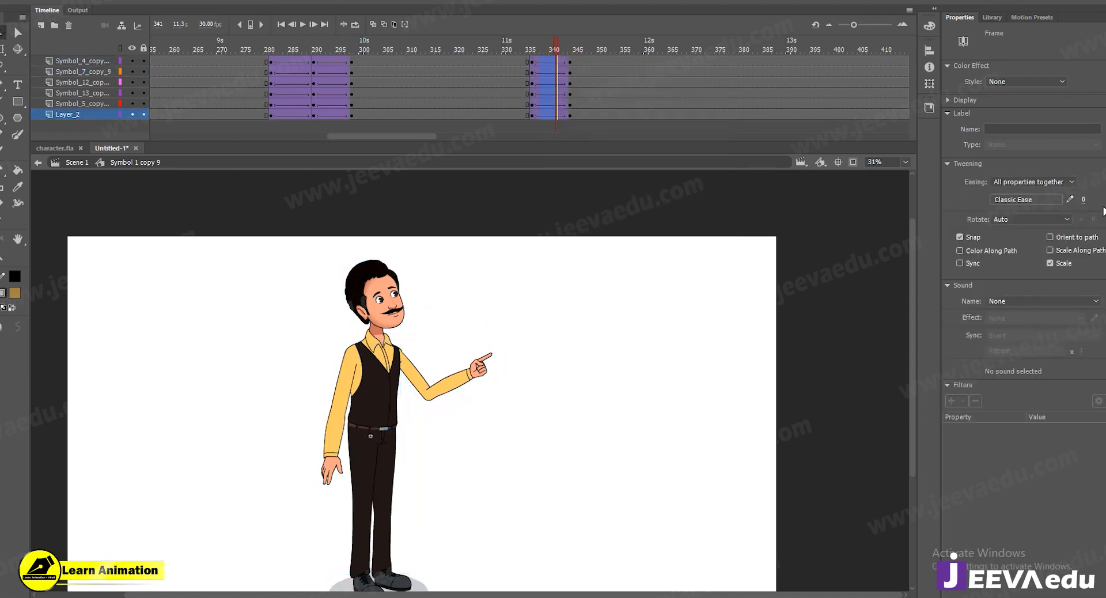
{"action": "left_click_drag", "start_coordinate": [1086, 200], "coordinate": [1105, 200]}
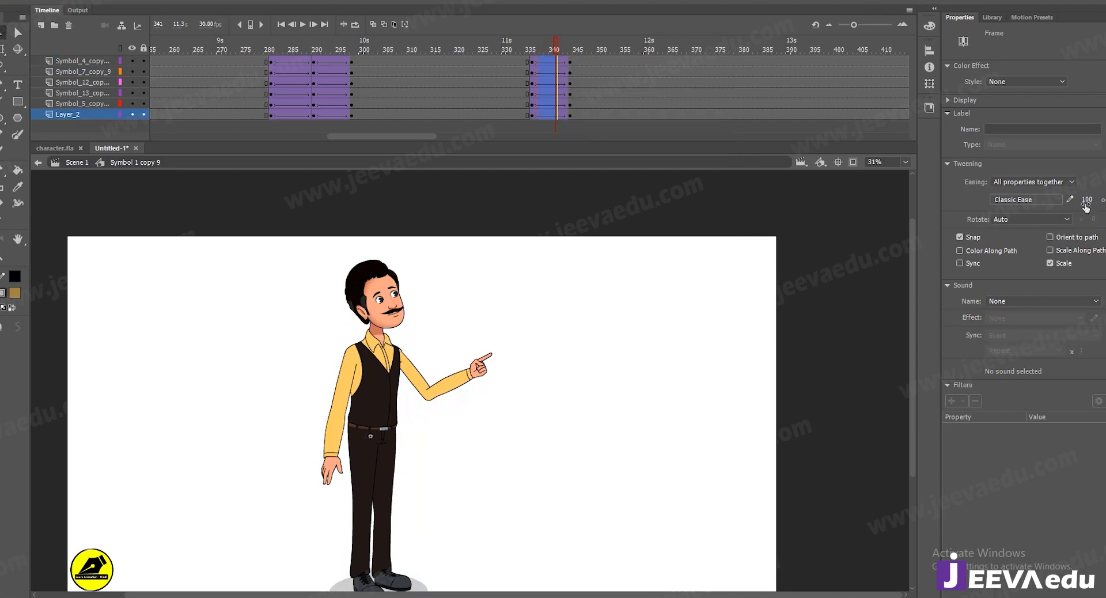
Rotate the character's upper body slightly backward at frame 344 and tilt the head down a little
{"action": "left_click", "coordinate": [570, 53]}
{"action": "left_click", "coordinate": [444, 383]}
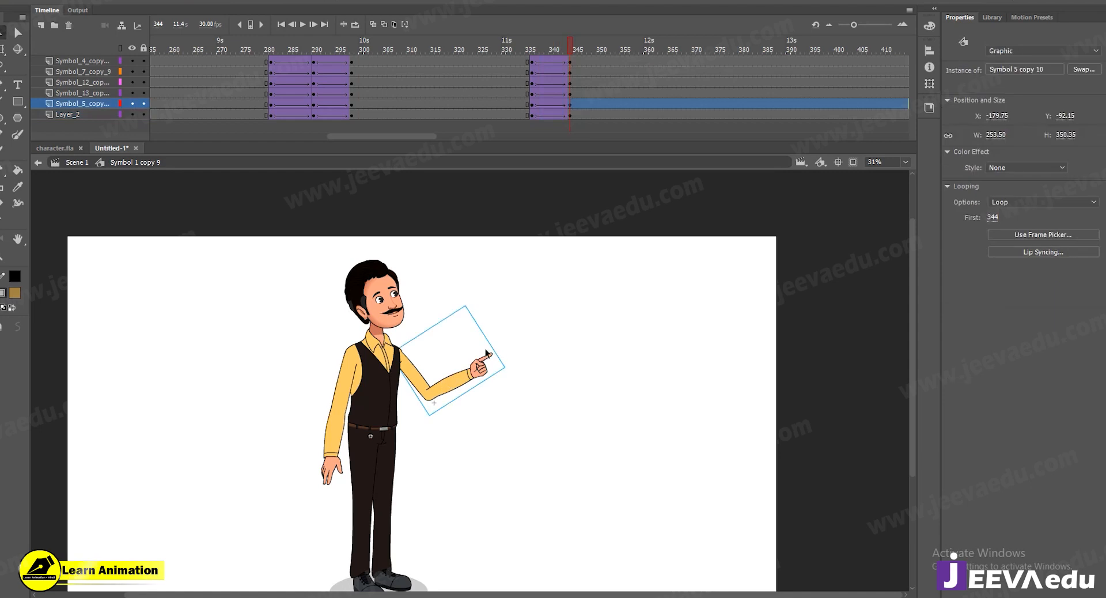
{"action": "left_click_drag", "start_coordinate": [245, 51], "coordinate": [579, 72]}
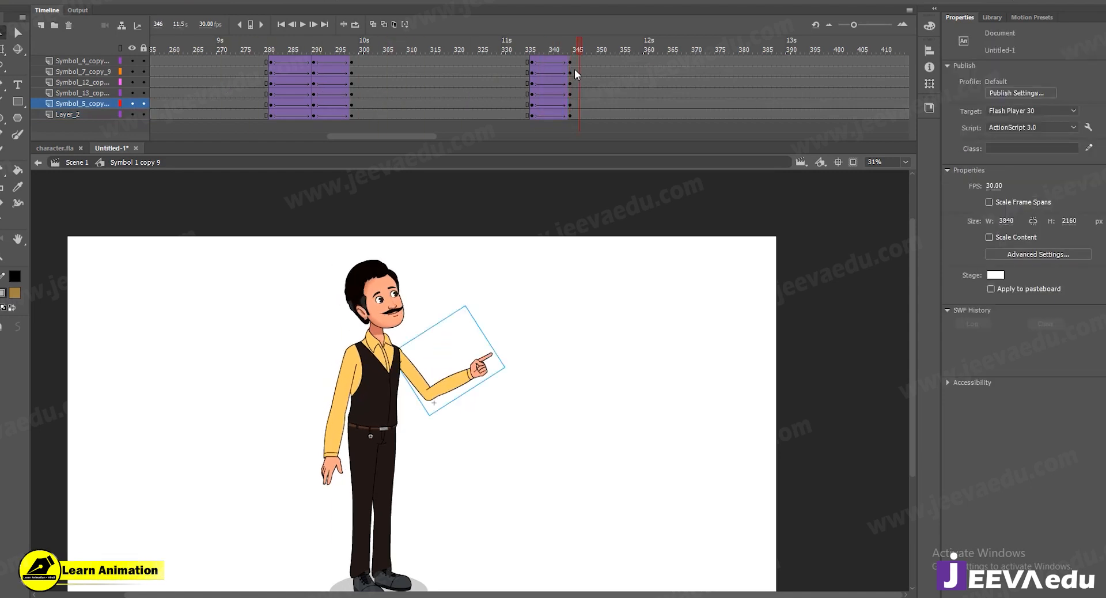
{"action": "left_click_drag", "start_coordinate": [331, 255], "coordinate": [418, 386]}
{"action": "key", "text": "q"}
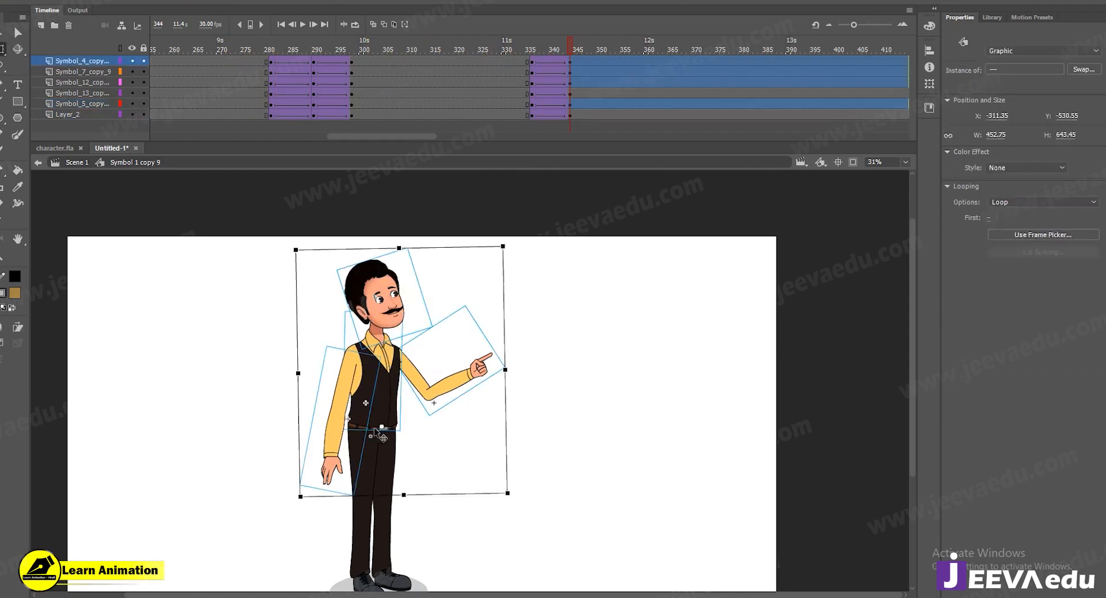
{"action": "left_click", "coordinate": [511, 240]}
{"action": "left_click", "coordinate": [384, 264]}
{"action": "left_click_drag", "start_coordinate": [404, 256], "coordinate": [413, 275]}
Rotate the pointing arm downward at frame 344 so the upper arm hangs and the forearm points horizontally
{"action": "left_click", "coordinate": [455, 374]}
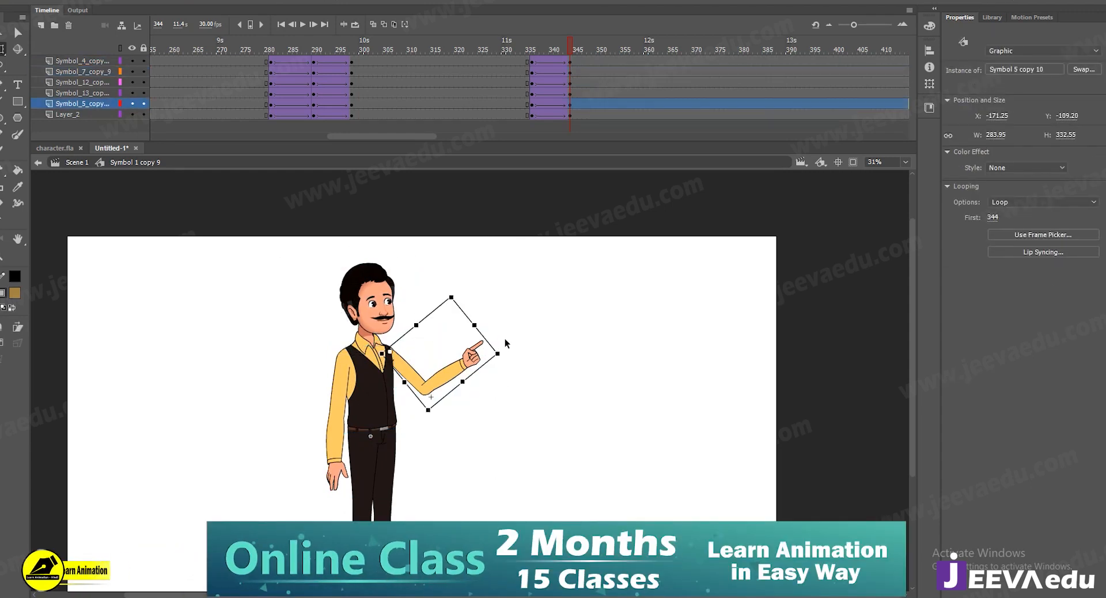
{"action": "left_click_drag", "start_coordinate": [504, 337], "coordinate": [482, 421]}
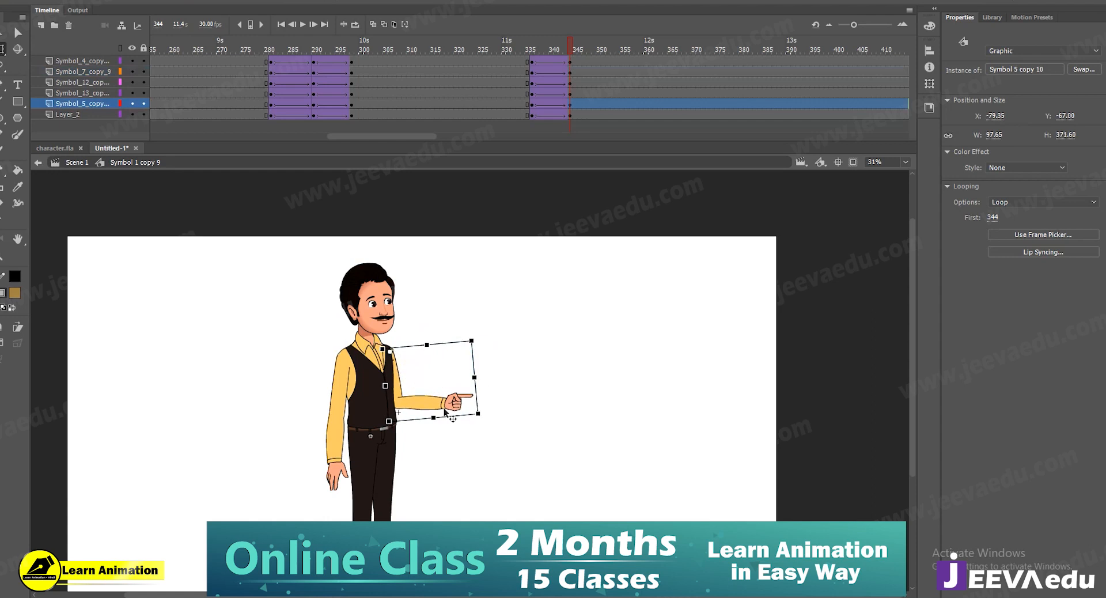
{"action": "left_click", "coordinate": [533, 61]}
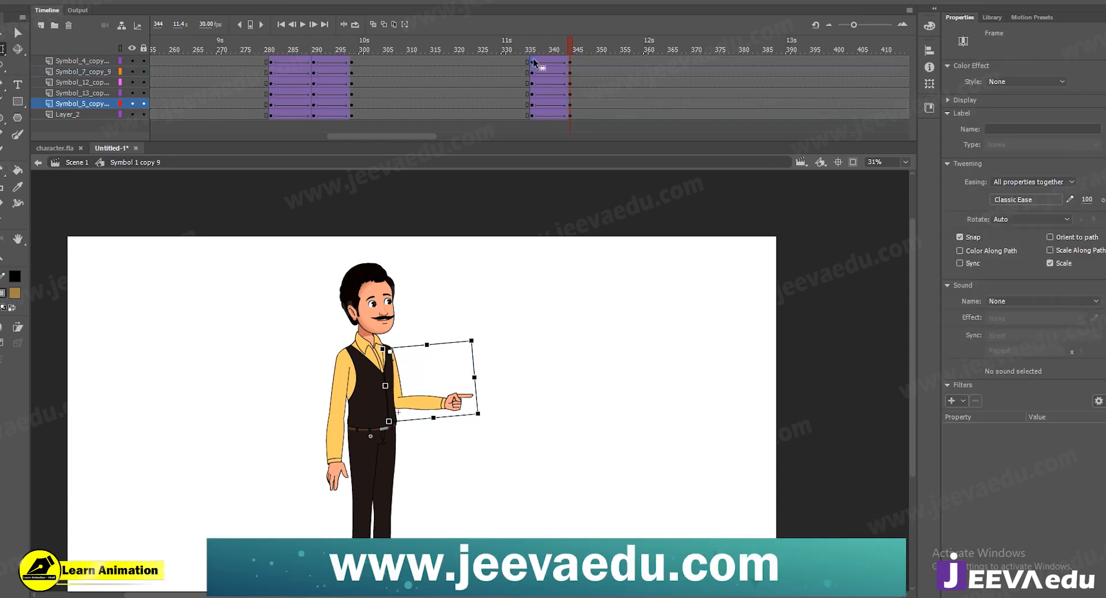
{"action": "left_click", "coordinate": [570, 62]}
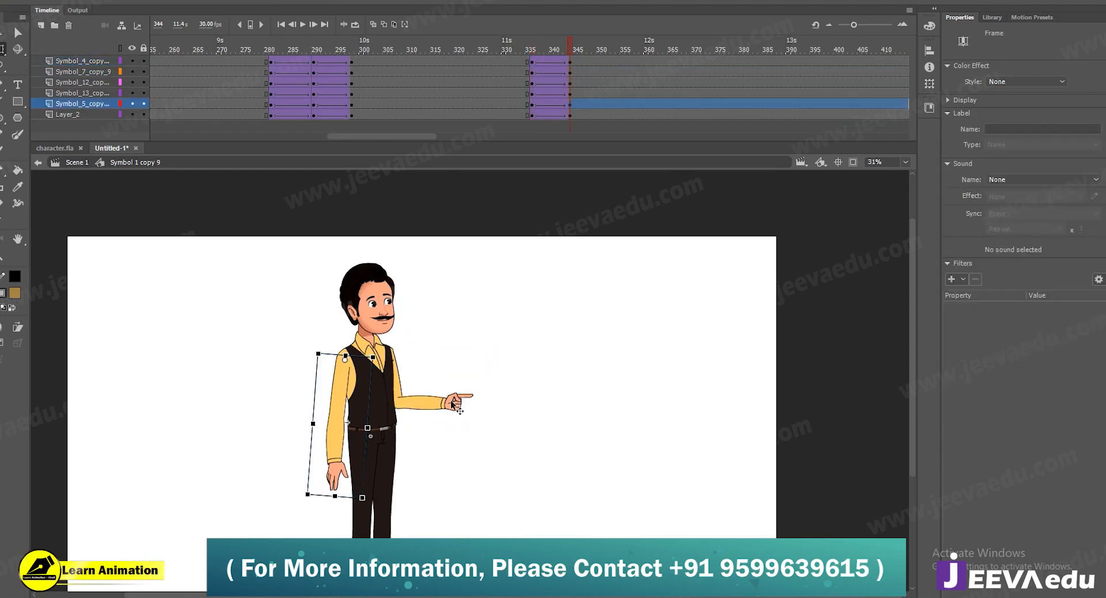
In the pointing arm's symbol, keyframe the forearm layer Symbol_16 at frames 336 and 344 and create a classic tween with ease 100
{"action": "double_click", "coordinate": [453, 402]}
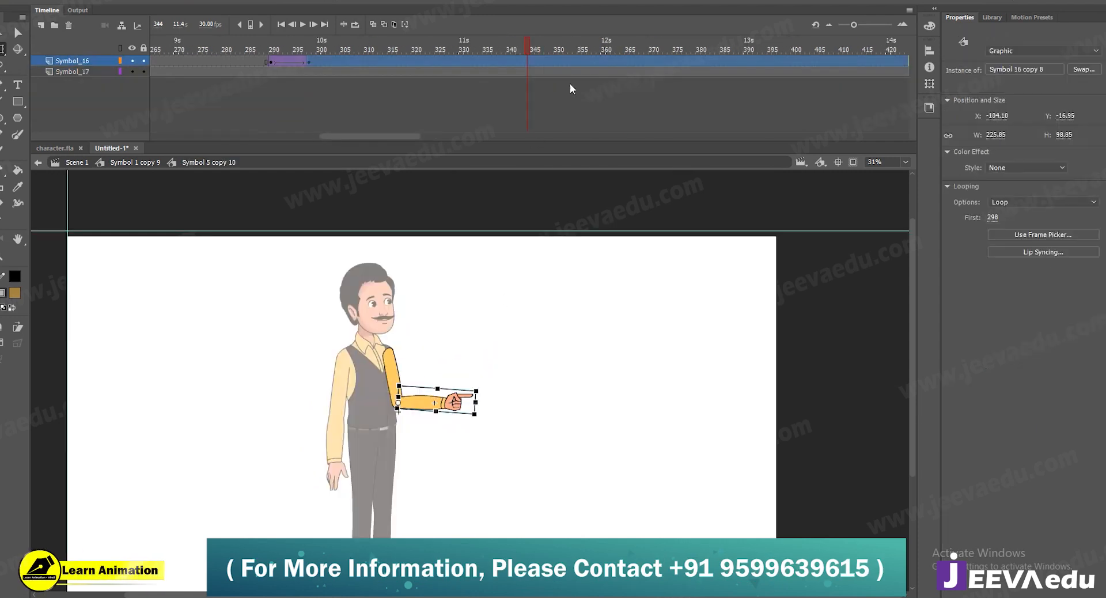
{"action": "left_click", "coordinate": [528, 58]}
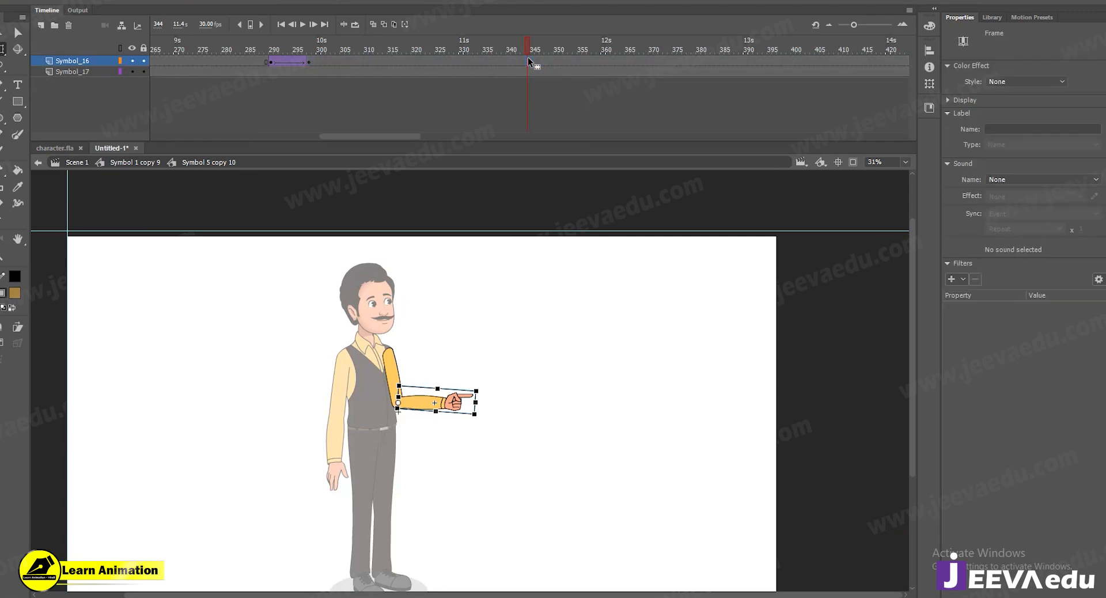
{"action": "left_click", "coordinate": [491, 60]}
{"action": "right_click", "coordinate": [508, 60]}
{"action": "left_click", "coordinate": [554, 94]}
{"action": "left_click_drag", "start_coordinate": [1084, 203], "coordinate": [1105, 203]}
{"action": "left_click", "coordinate": [531, 59]}
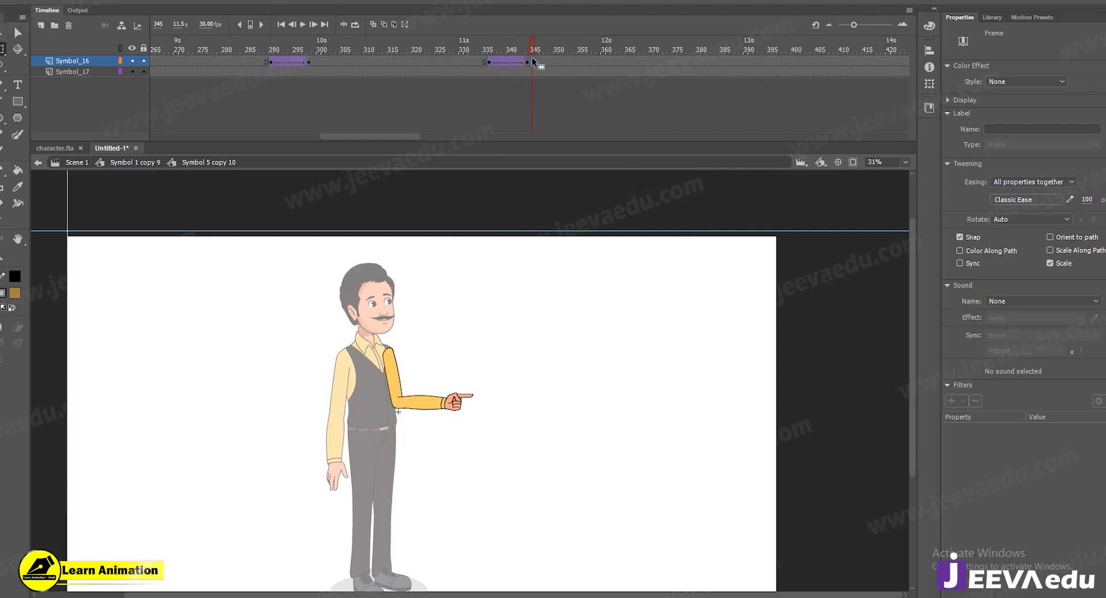
Rotate the forearm down beside the body at the end of its tween and scrub through the movement
{"action": "left_click_drag", "start_coordinate": [487, 393], "coordinate": [438, 473]}
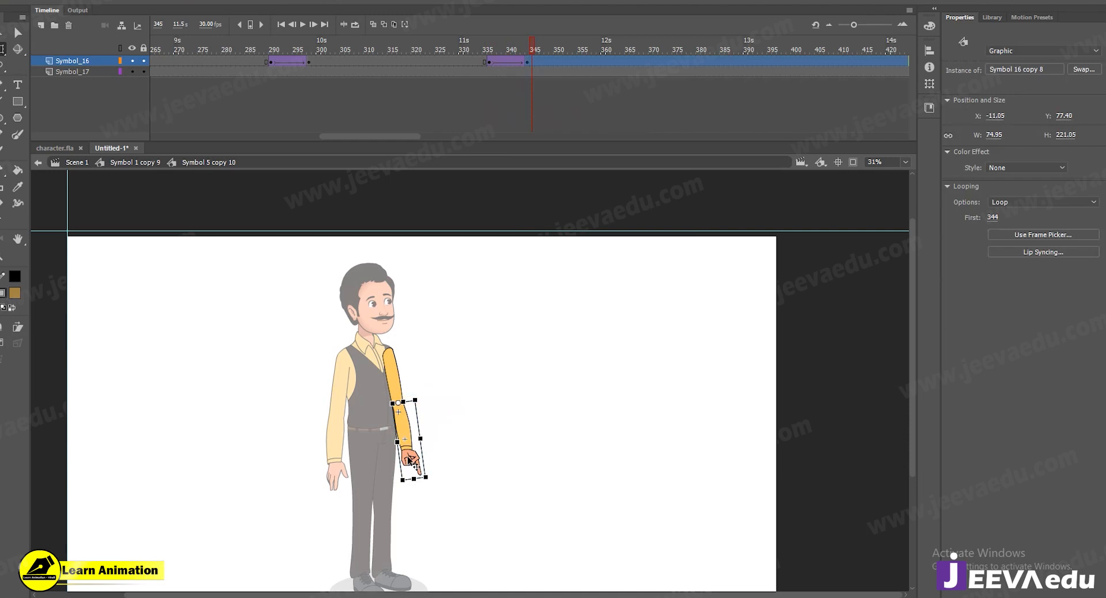
{"action": "mouse_move", "coordinate": [503, 51]}
{"action": "left_mouse_down"}
{"action": "mouse_move", "coordinate": [548, 62]}
{"action": "mouse_move", "coordinate": [489, 57]}
{"action": "mouse_move", "coordinate": [500, 63]}
{"action": "left_mouse_up"}
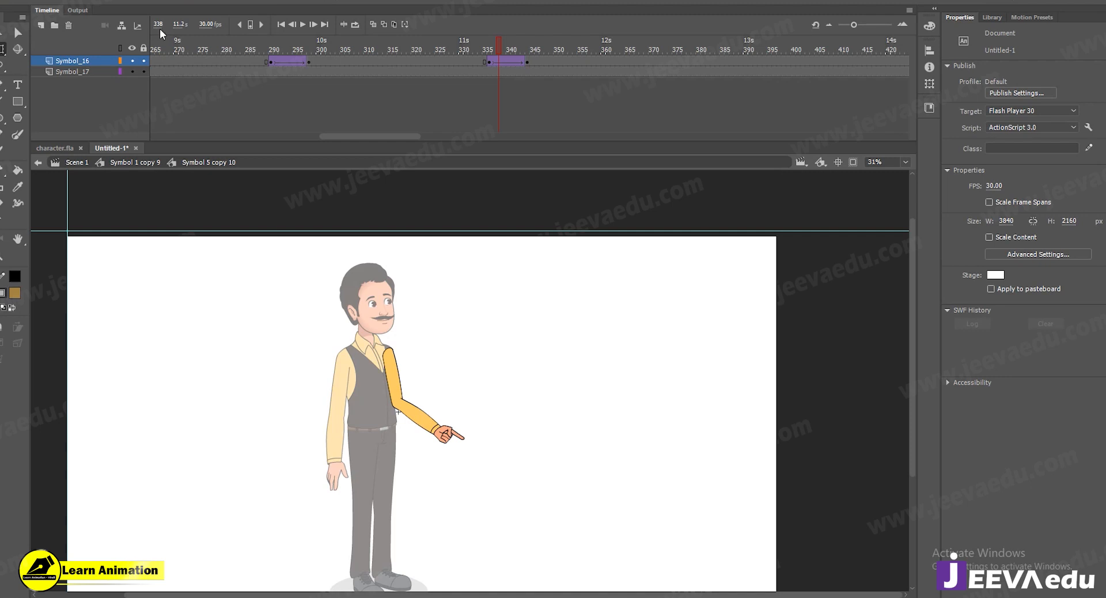
{"action": "left_click", "coordinate": [527, 61]}
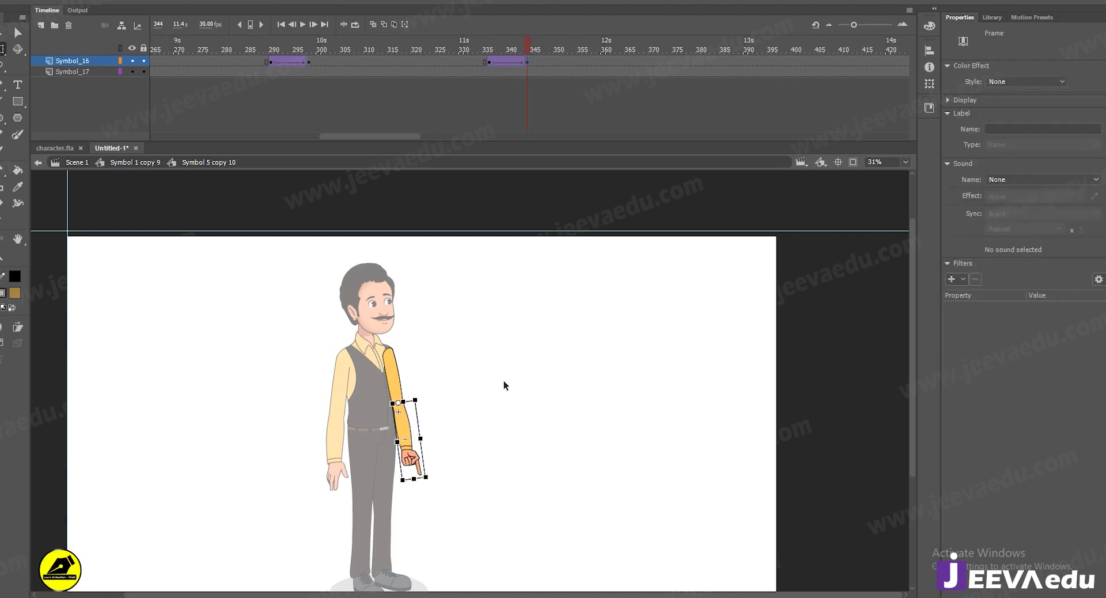
Open the forearm's symbol, Symbol 16 copy 8, and insert keyframes for the hand on Layer_3 at frames 344 and 336
{"action": "double_click", "coordinate": [410, 464]}
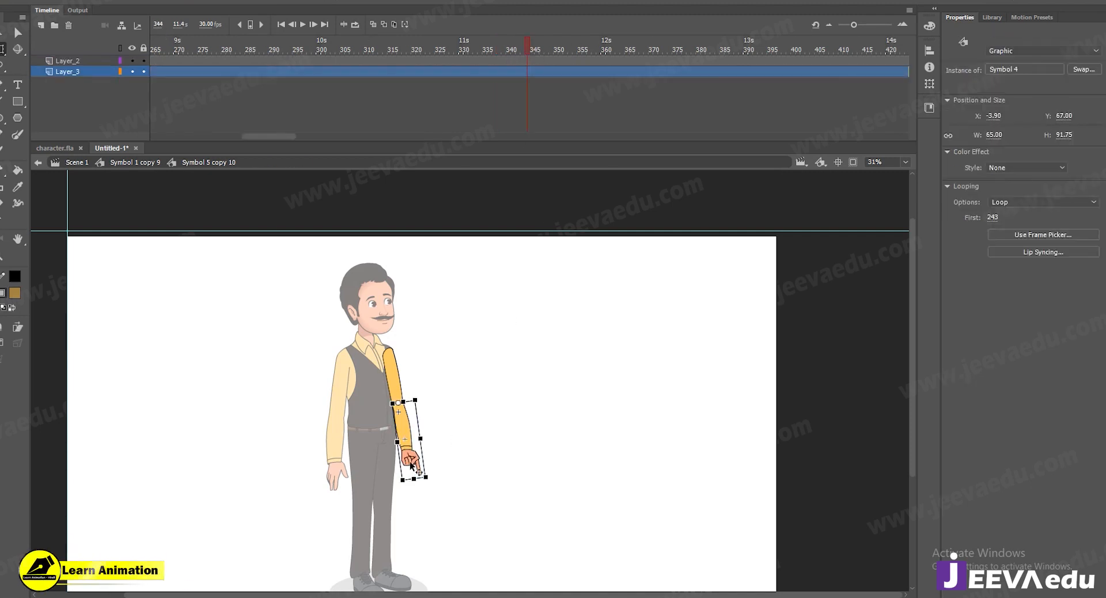
{"action": "left_click", "coordinate": [528, 70]}
{"action": "left_click", "coordinate": [489, 72]}
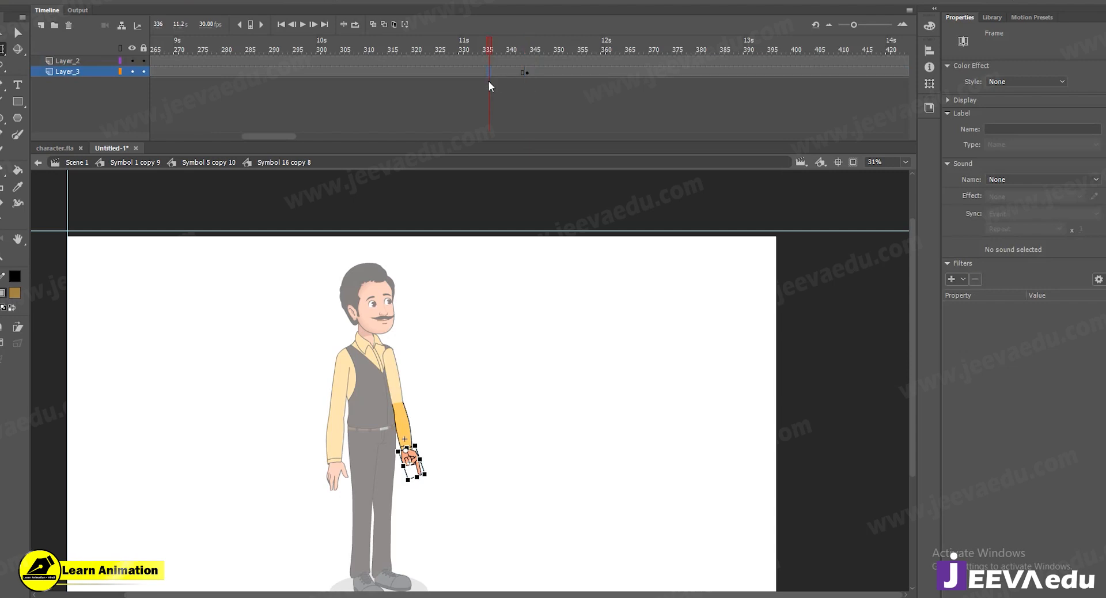
{"action": "double_click", "coordinate": [496, 364]}
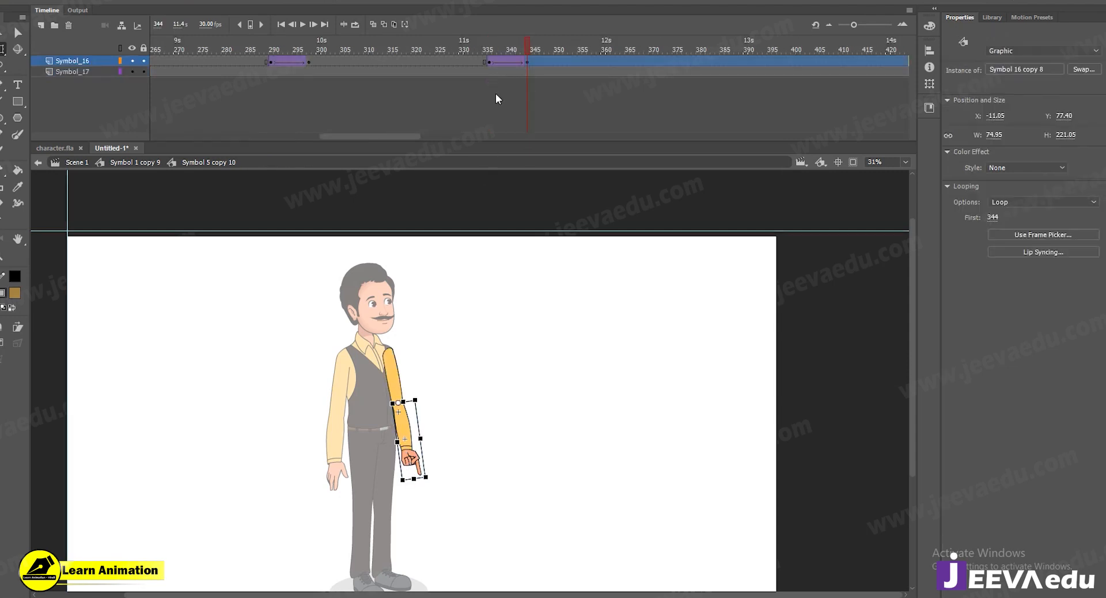
{"action": "left_click", "coordinate": [489, 59]}
{"action": "left_click", "coordinate": [529, 60]}
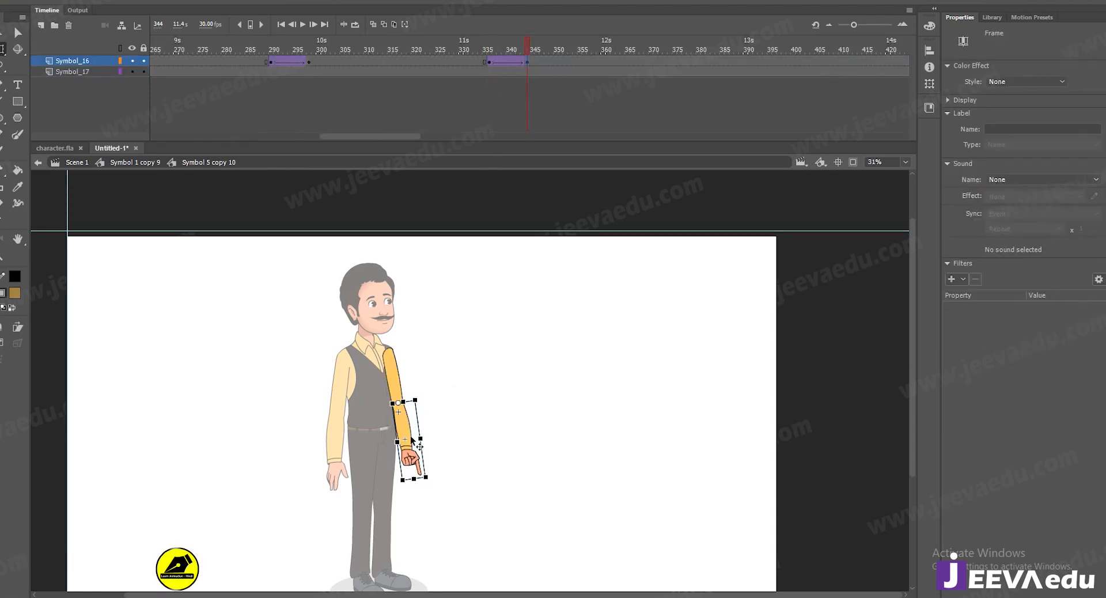
{"action": "double_click", "coordinate": [408, 429]}
{"action": "left_click", "coordinate": [491, 72]}
{"action": "key", "text": "F6"}
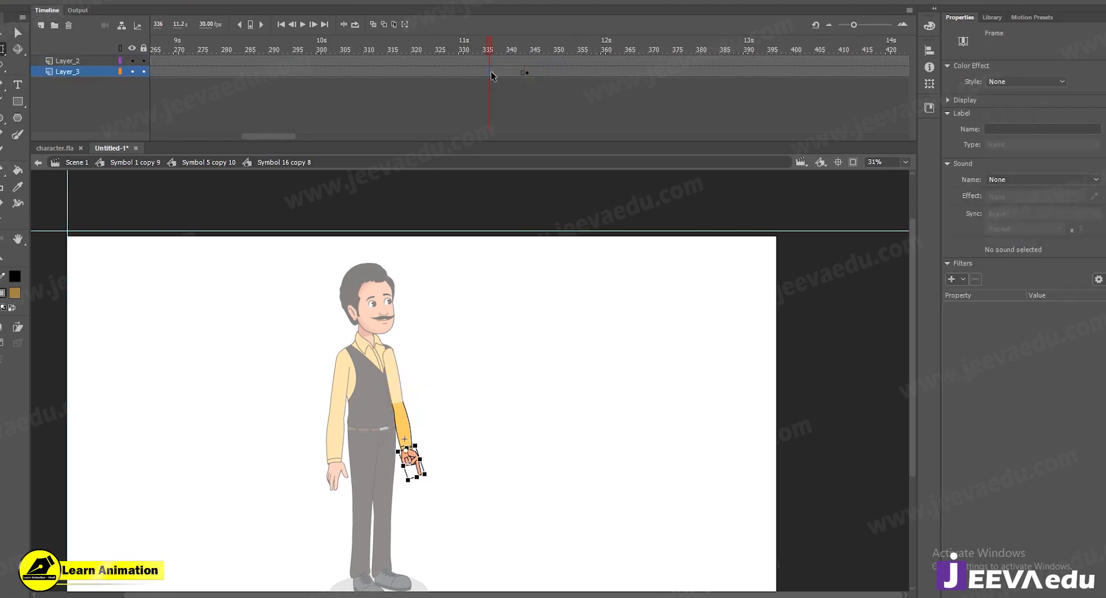
Create a classic tween for the hand on Layer_3 between frames 336 and 344, and select the hand at frame 344
{"action": "right_click", "coordinate": [508, 71]}
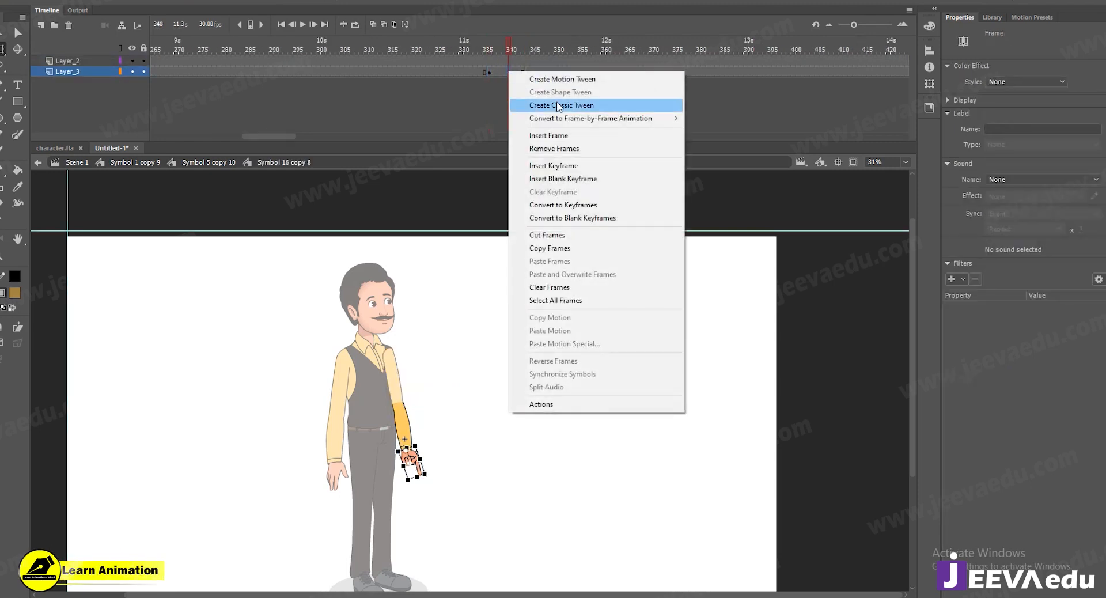
{"action": "left_click", "coordinate": [568, 106]}
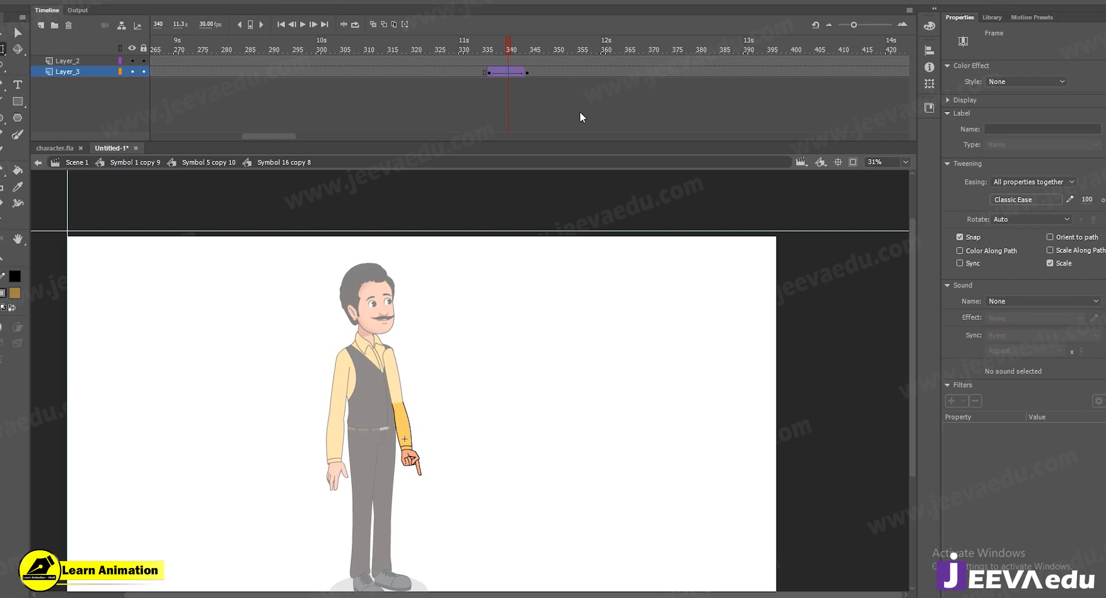
{"action": "left_click", "coordinate": [527, 71]}
{"action": "left_click", "coordinate": [409, 458]}
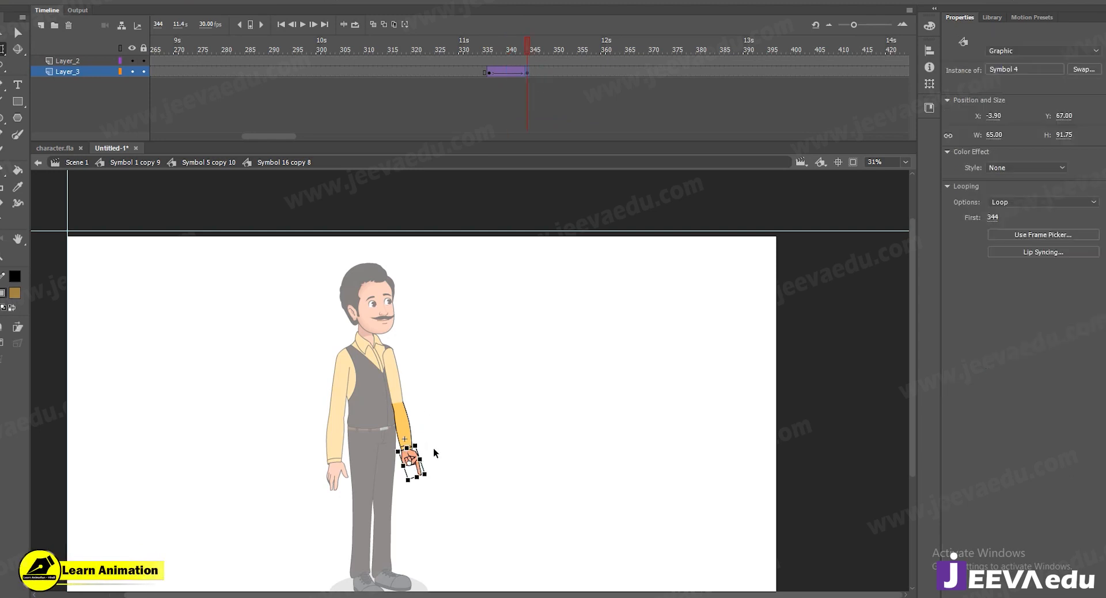
{"action": "key", "text": "z"}
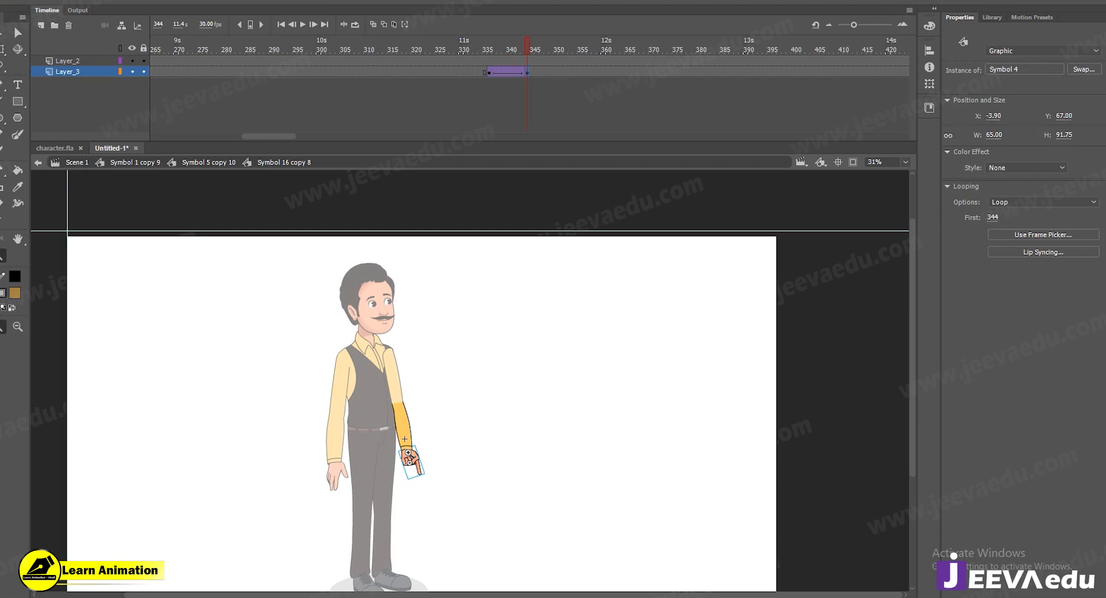
{"action": "left_click", "coordinate": [411, 458]}
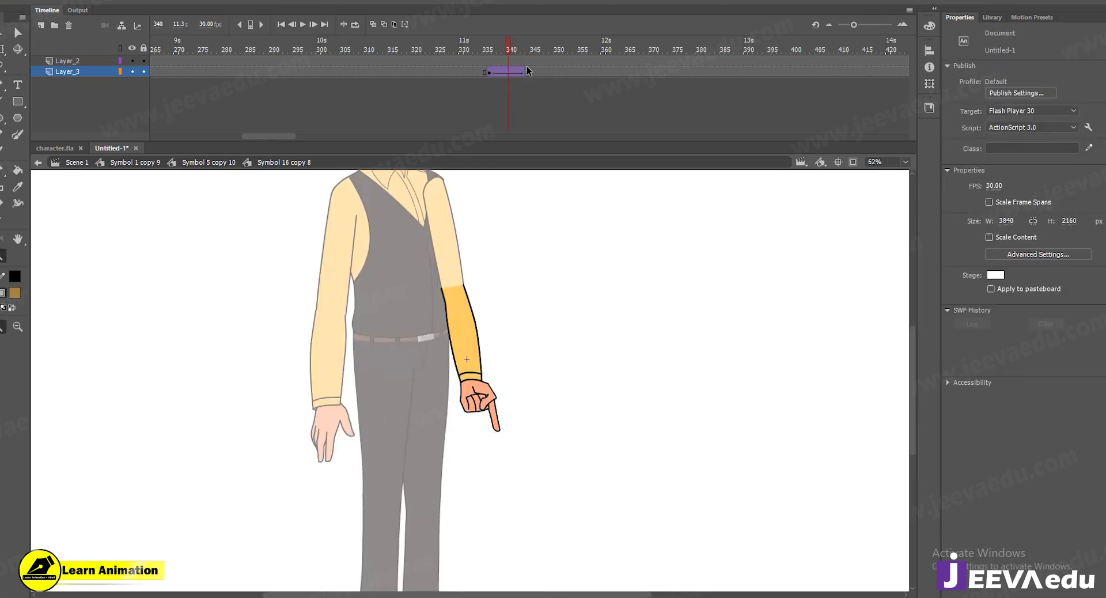
{"action": "left_click", "coordinate": [525, 71]}
{"action": "left_click", "coordinate": [488, 365]}
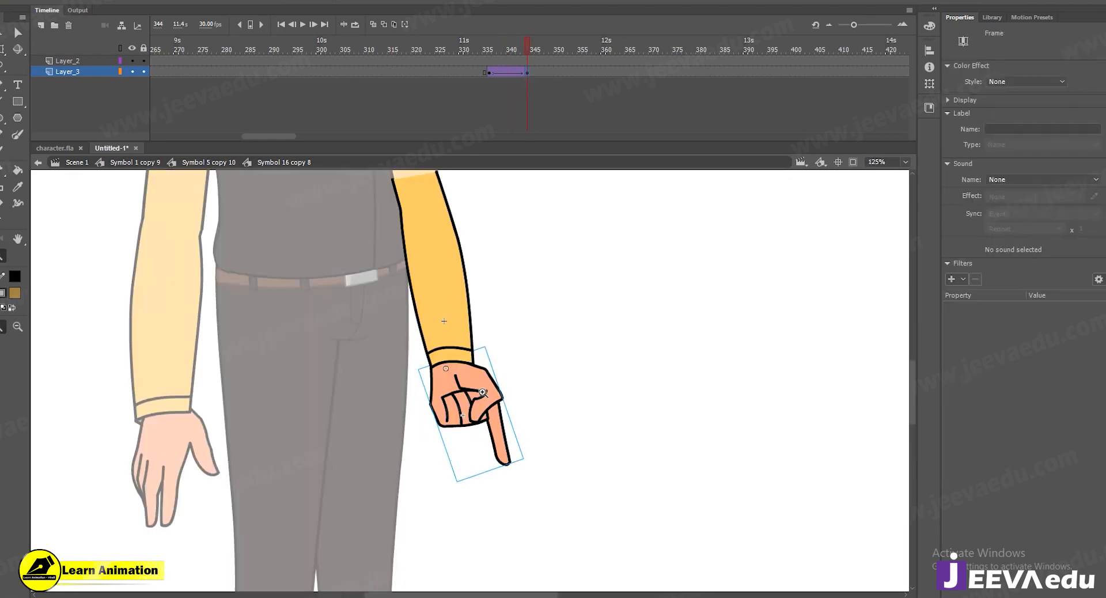
Try moving the hand's transformation point to the middle of the palm at frame 344 and scrub the tween
{"action": "key", "text": "v"}
{"action": "left_click", "coordinate": [447, 371]}
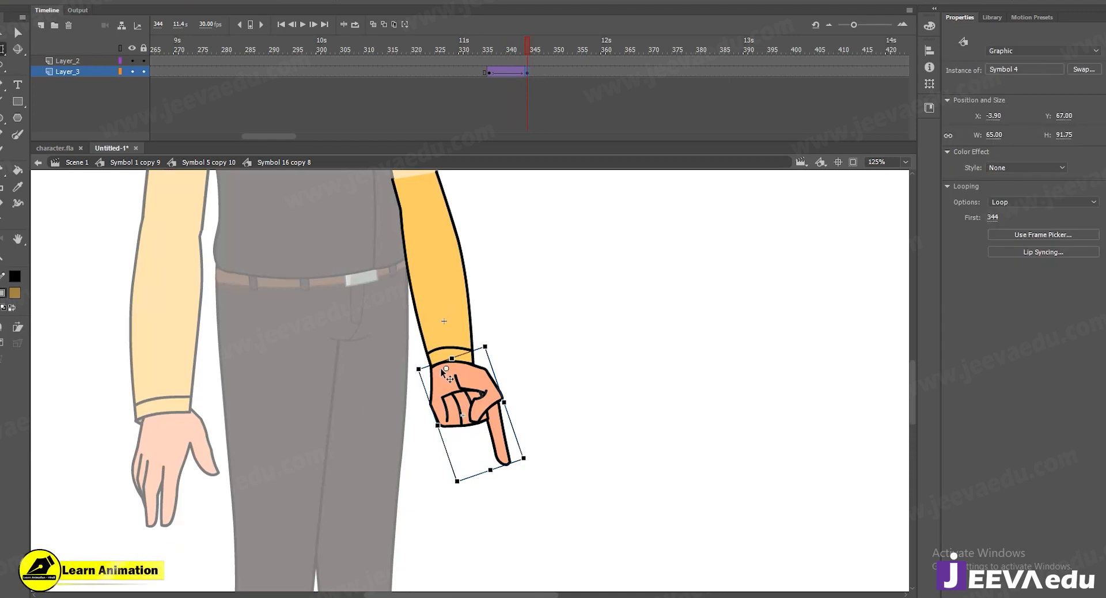
{"action": "left_click_drag", "start_coordinate": [446, 369], "coordinate": [461, 399]}
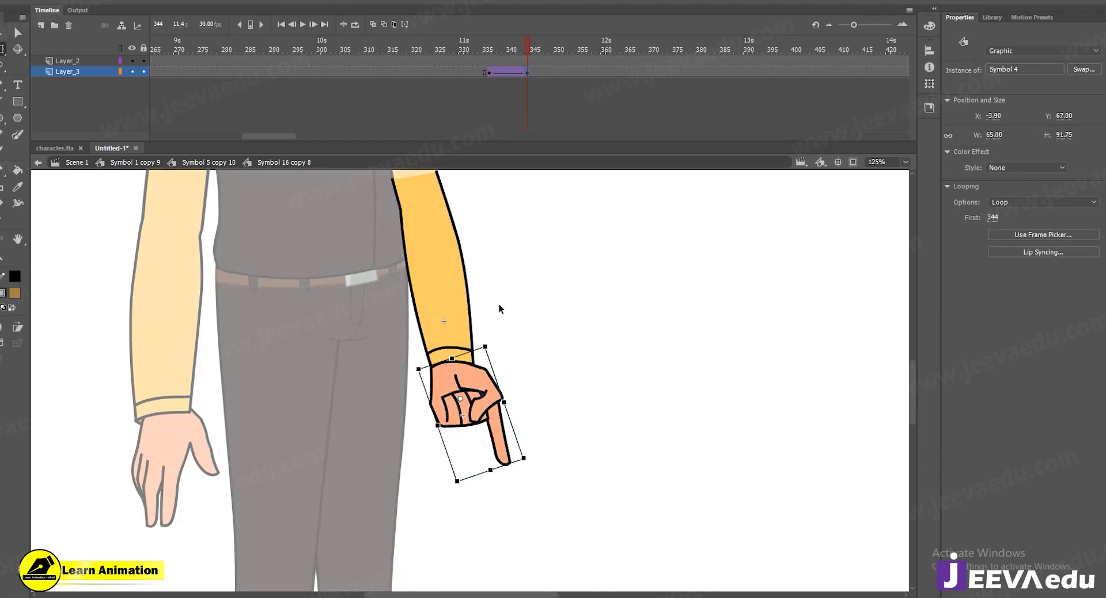
{"action": "mouse_move", "coordinate": [527, 50]}
{"action": "left_mouse_down"}
{"action": "mouse_move", "coordinate": [499, 45]}
{"action": "mouse_move", "coordinate": [498, 64]}
{"action": "mouse_move", "coordinate": [519, 68]}
{"action": "left_mouse_up"}
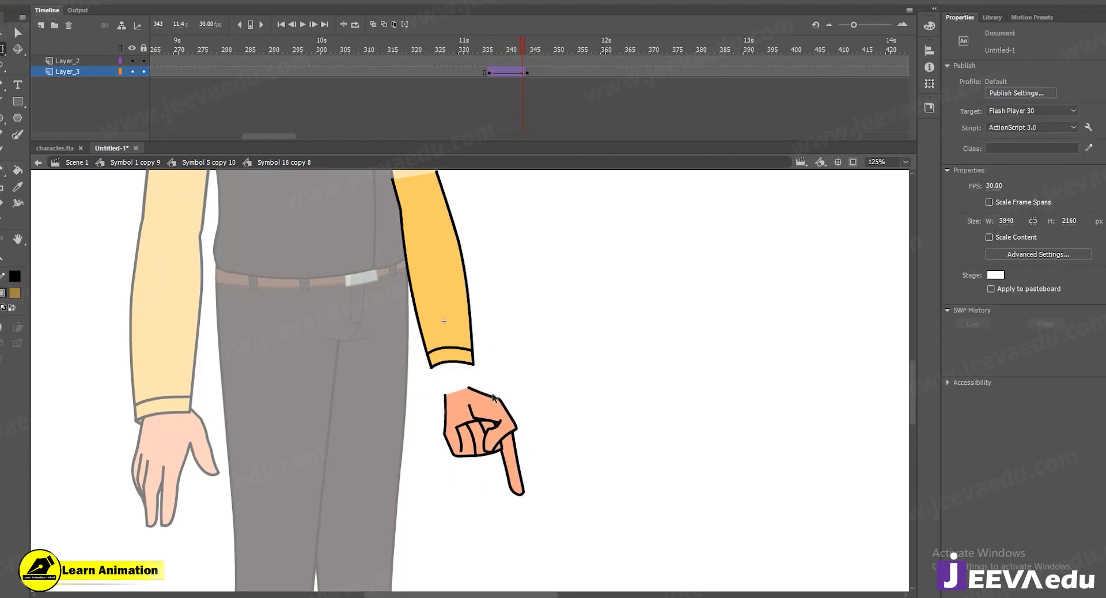
{"action": "left_click", "coordinate": [527, 71]}
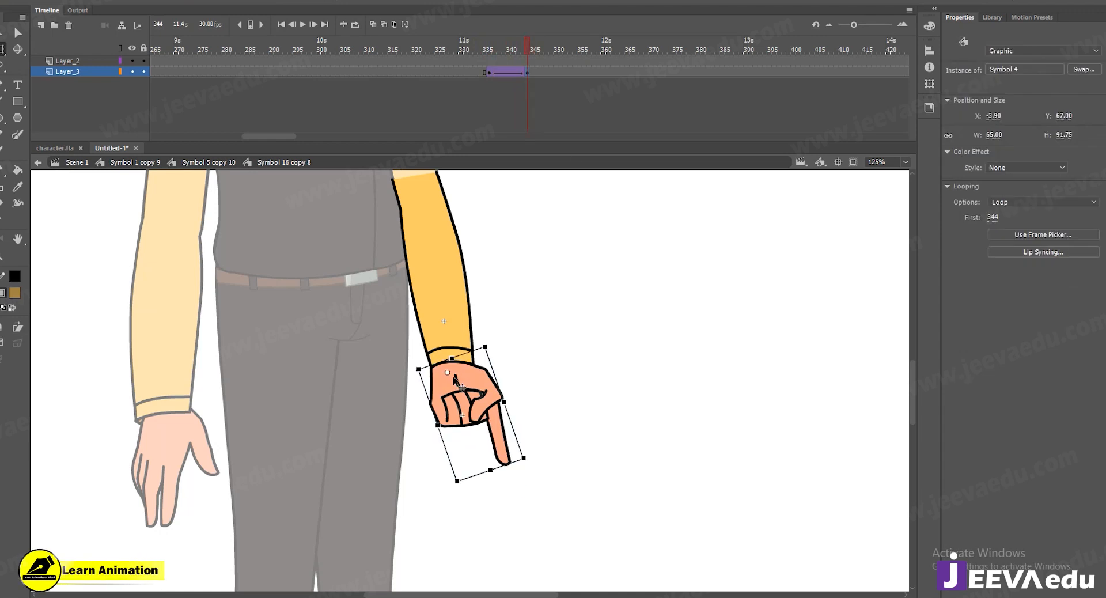
{"action": "left_click", "coordinate": [509, 49]}
{"action": "left_click_drag", "start_coordinate": [511, 49], "coordinate": [537, 56]}
{"action": "left_click", "coordinate": [528, 72]}
{"action": "left_click", "coordinate": [445, 371]}
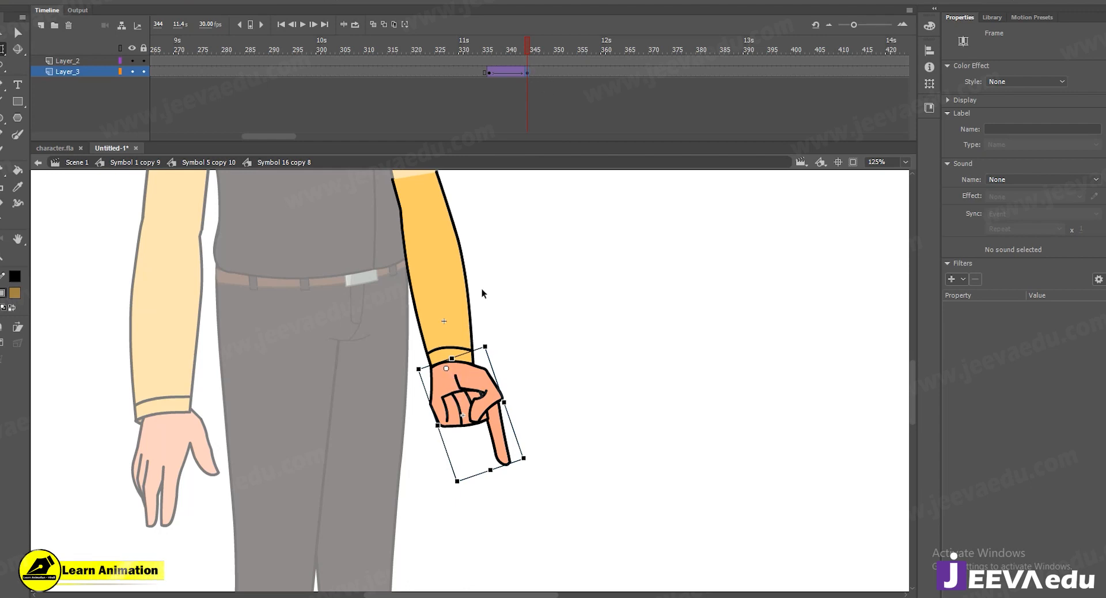
Inside the hand's symbol, Symbol 4, keyframe frame 338 and swap the pointing hand for the open hand, frame 1
{"action": "double_click", "coordinate": [475, 402]}
{"action": "left_click", "coordinate": [510, 60]}
{"action": "left_click", "coordinate": [501, 60]}
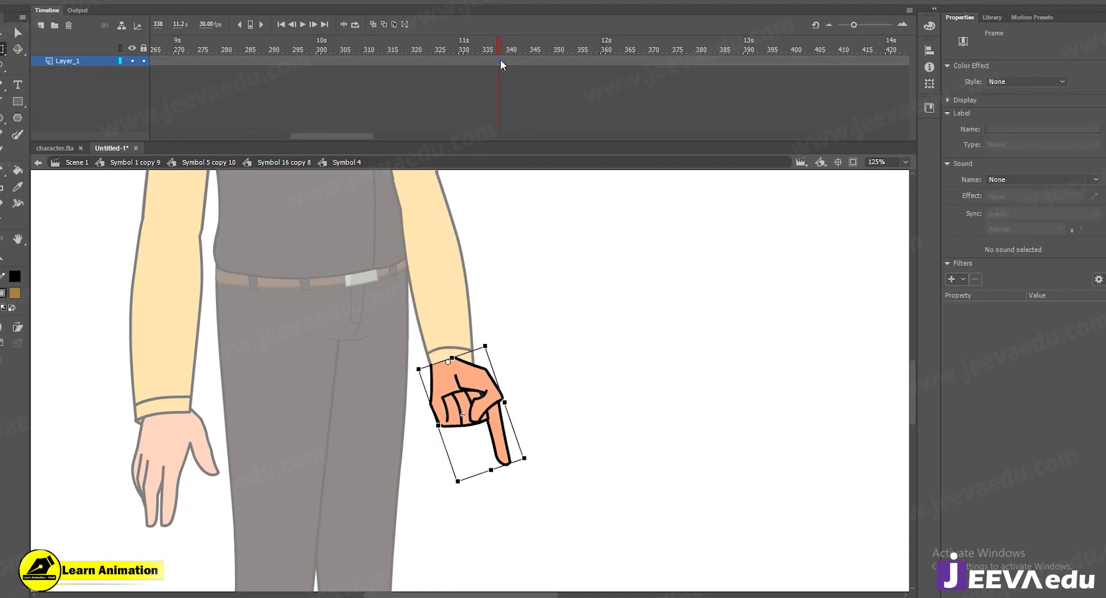
{"action": "left_click", "coordinate": [472, 386]}
{"action": "left_click", "coordinate": [1060, 235]}
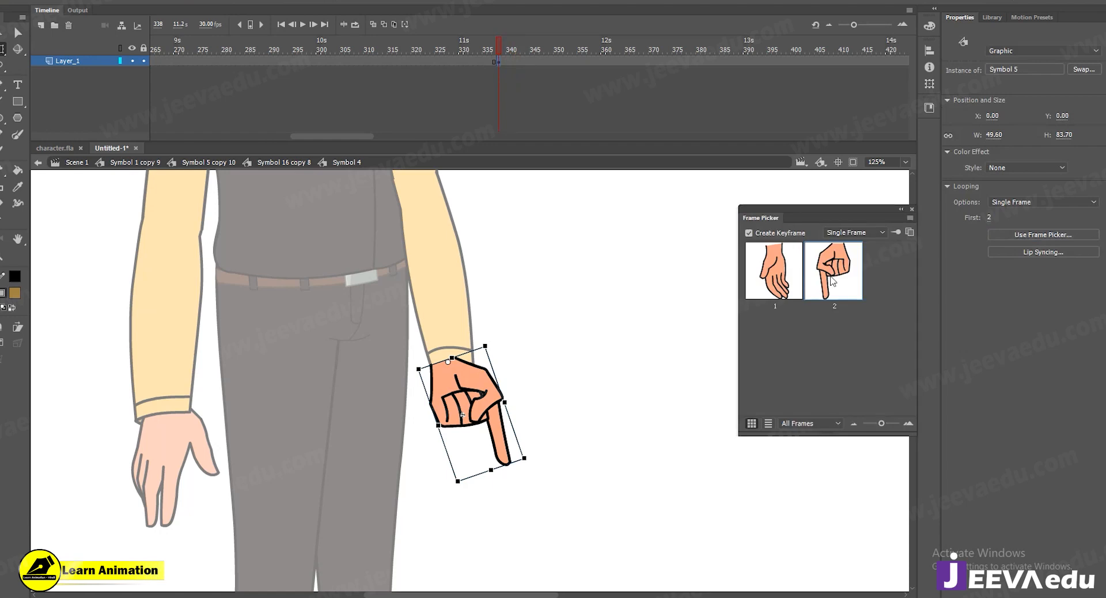
{"action": "left_click", "coordinate": [775, 271]}
{"action": "left_click", "coordinate": [913, 208]}
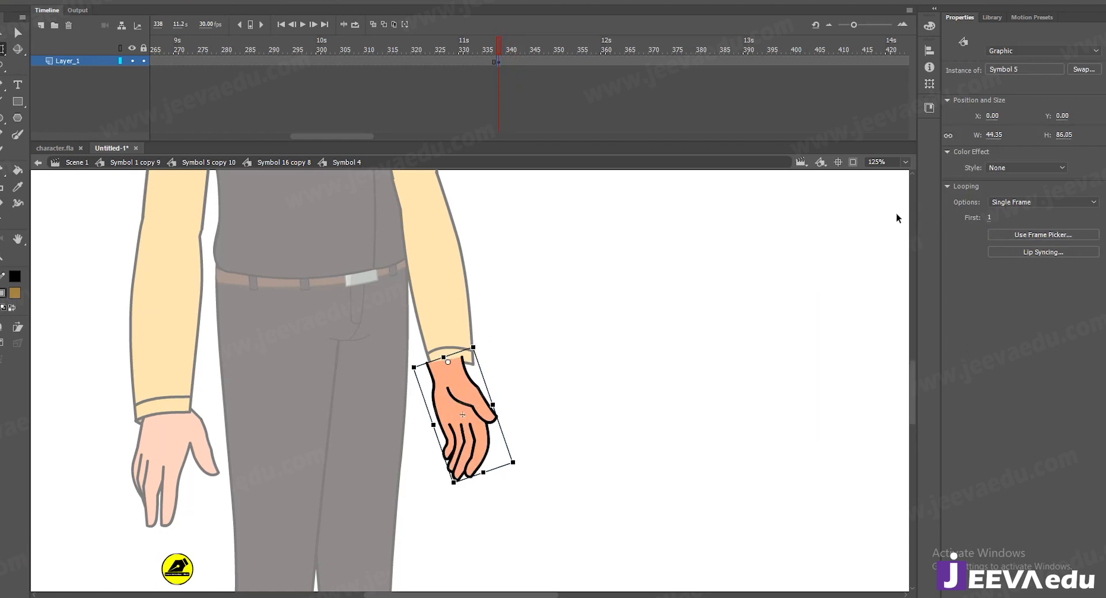
Return to the arm's symbol, Symbol 5 copy 10, at frame 344
{"action": "left_click", "coordinate": [631, 292]}
{"action": "double_click", "coordinate": [605, 316]}
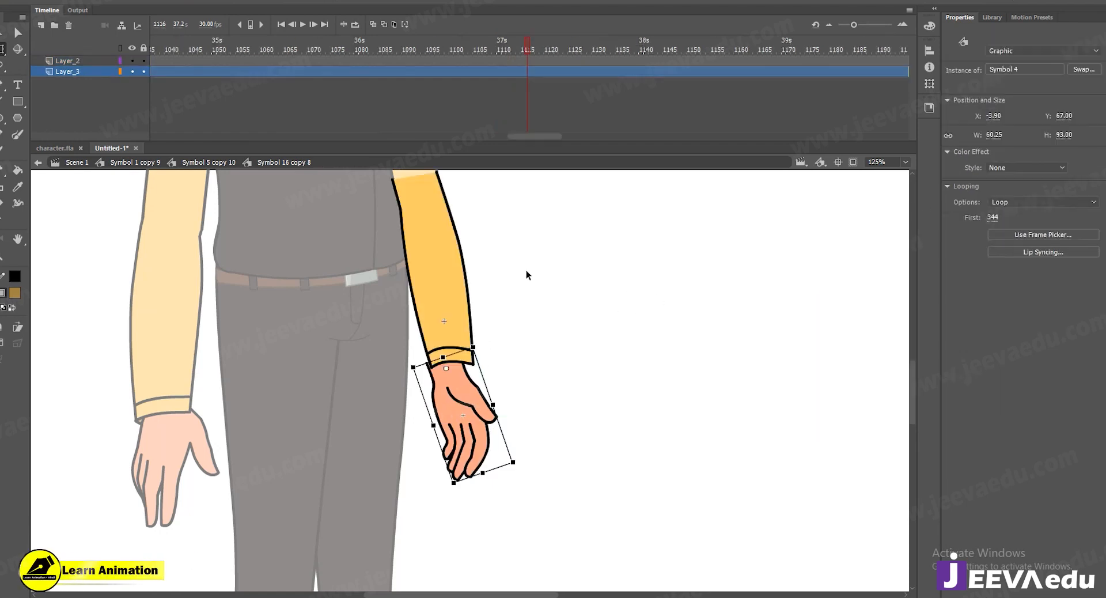
{"action": "double_click", "coordinate": [468, 407]}
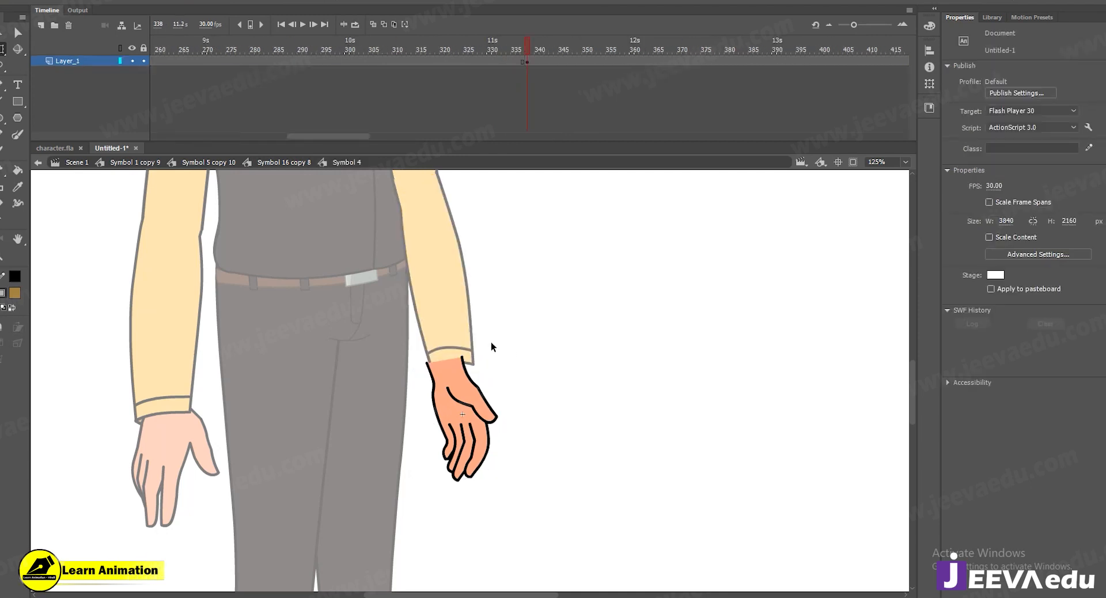
{"action": "double_click", "coordinate": [529, 351]}
{"action": "double_click", "coordinate": [530, 351]}
{"action": "mouse_move", "coordinate": [514, 46]}
{"action": "left_mouse_down"}
{"action": "mouse_move", "coordinate": [547, 57]}
{"action": "mouse_move", "coordinate": [530, 60]}
{"action": "left_mouse_up"}
{"action": "left_click", "coordinate": [527, 61]}
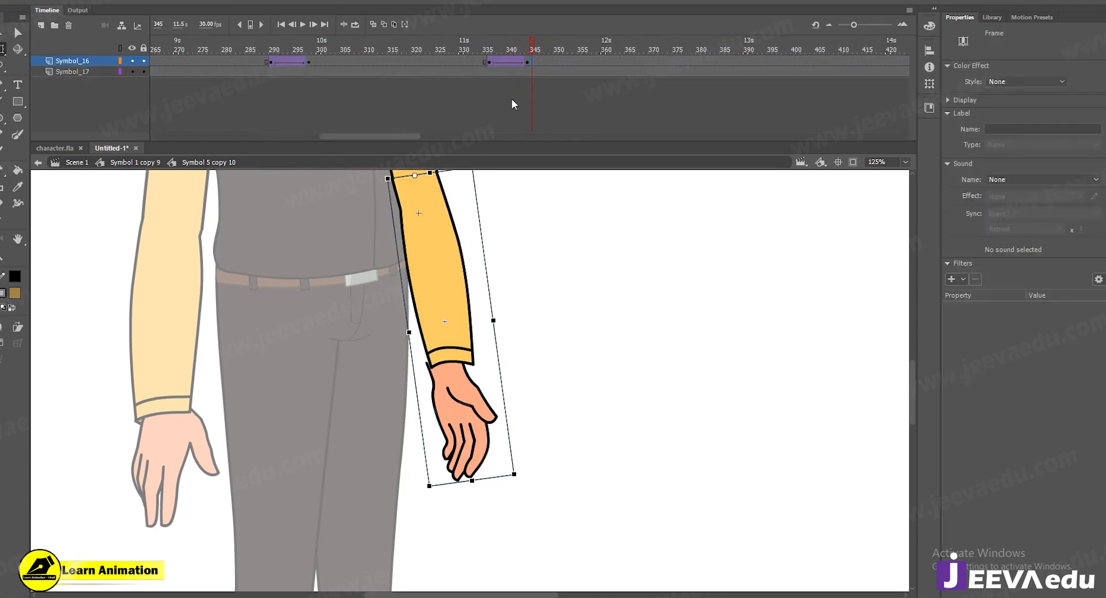
In the forearm's symbol, move the open hand up into the cuff at frame 344, to about X -7.25, Y 59.90
{"action": "double_click", "coordinate": [455, 383]}
{"action": "left_click", "coordinate": [464, 389]}
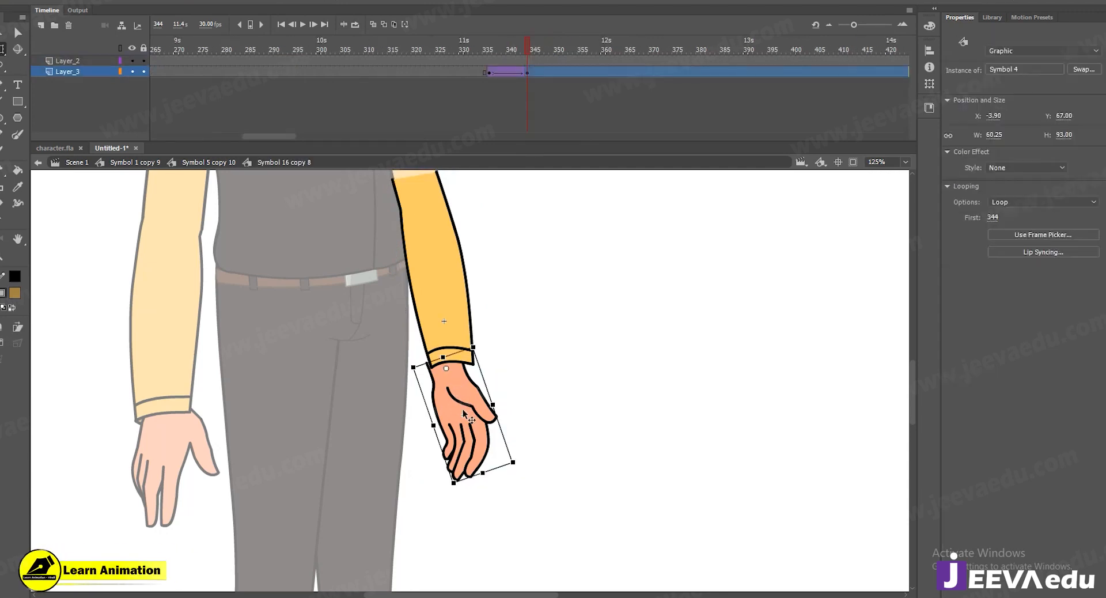
{"action": "scroll", "coordinate": [467, 392], "scroll_direction": "up", "scroll_amount": 3}
{"action": "left_click_drag", "start_coordinate": [455, 428], "coordinate": [457, 405]}
{"action": "key", "text": "z"}
{"action": "left_click", "coordinate": [479, 400], "text": "alt"}
{"action": "left_click", "coordinate": [480, 408], "text": "alt"}
{"action": "left_click", "coordinate": [477, 403]}
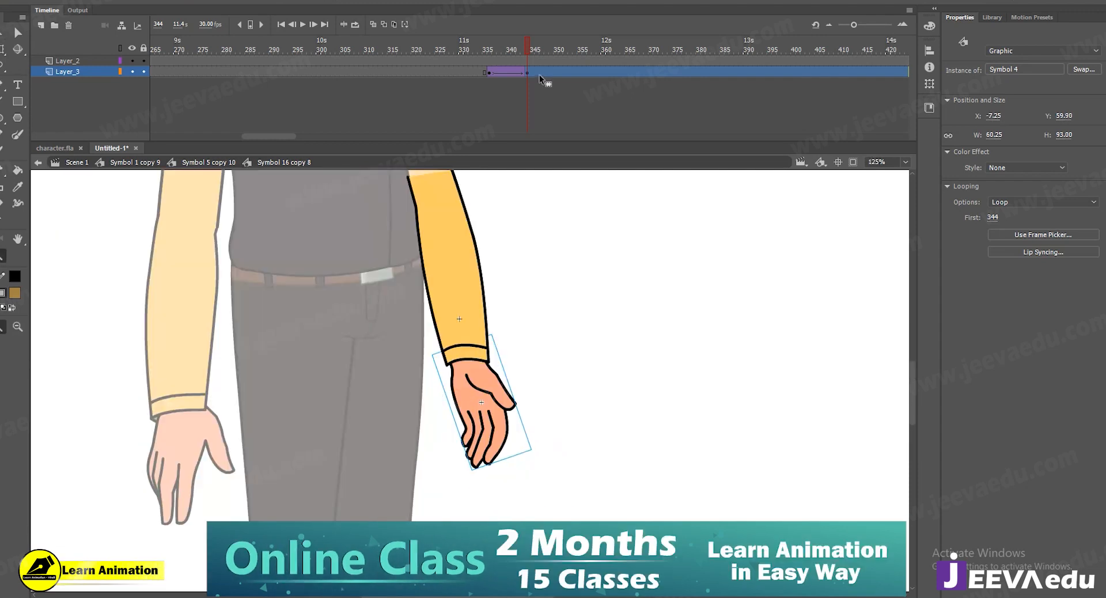
Scrub through the hand's tween and go back up to Symbol 1 copy 9
{"action": "left_click", "coordinate": [516, 106]}
{"action": "mouse_move", "coordinate": [511, 48]}
{"action": "left_mouse_down"}
{"action": "mouse_move", "coordinate": [499, 49]}
{"action": "mouse_move", "coordinate": [501, 60]}
{"action": "mouse_move", "coordinate": [518, 62]}
{"action": "left_mouse_up"}
{"action": "left_click", "coordinate": [226, 162]}
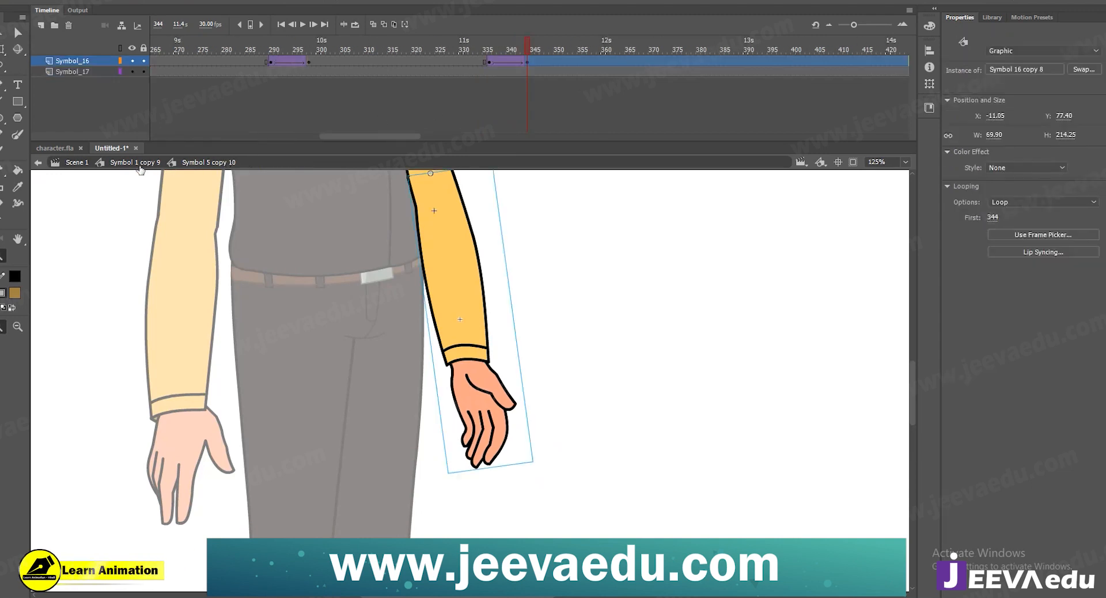
{"action": "left_click", "coordinate": [140, 164]}
{"action": "left_click", "coordinate": [518, 444], "text": "alt"}
{"action": "left_click", "coordinate": [463, 387], "text": "alt"}
{"action": "left_click_drag", "start_coordinate": [504, 388], "coordinate": [499, 404]}
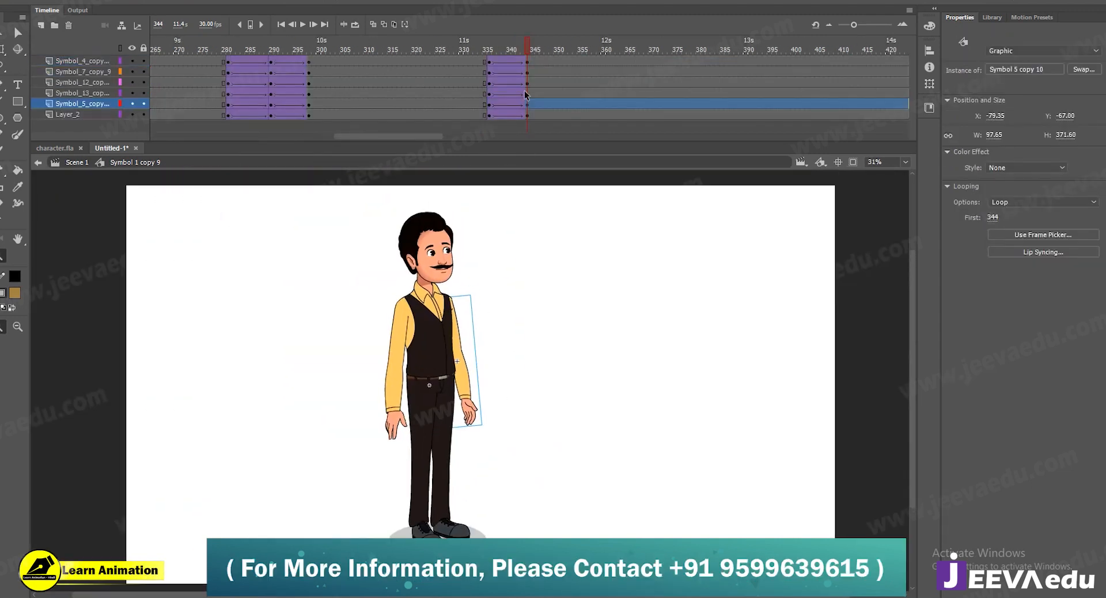
Rotate both hanging arms slightly closer to the body at frame 344
{"action": "left_click_drag", "start_coordinate": [516, 52], "coordinate": [548, 65]}
{"action": "key", "text": "v"}
{"action": "left_click", "coordinate": [398, 406]}
{"action": "key", "text": "q"}
{"action": "left_click_drag", "start_coordinate": [369, 454], "coordinate": [474, 434]}
{"action": "left_click", "coordinate": [472, 421]}
Play the arm-lowering movement from frame 335 to check it
{"action": "mouse_move", "coordinate": [479, 52]}
{"action": "left_mouse_down"}
{"action": "mouse_move", "coordinate": [519, 53]}
{"action": "mouse_move", "coordinate": [484, 52]}
{"action": "left_mouse_up"}
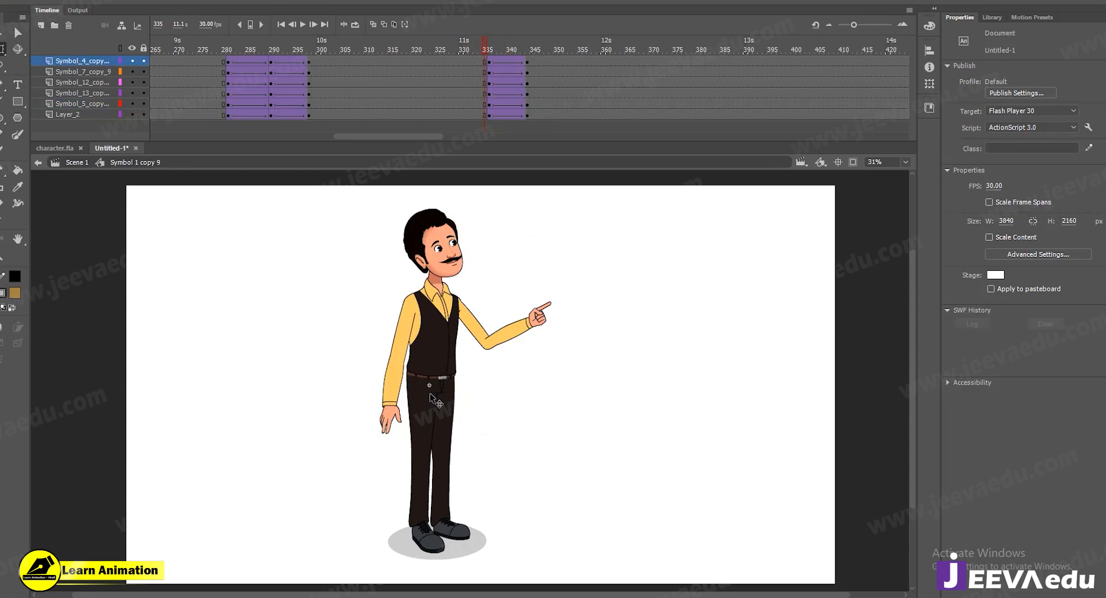
{"action": "key", "text": "Return"}
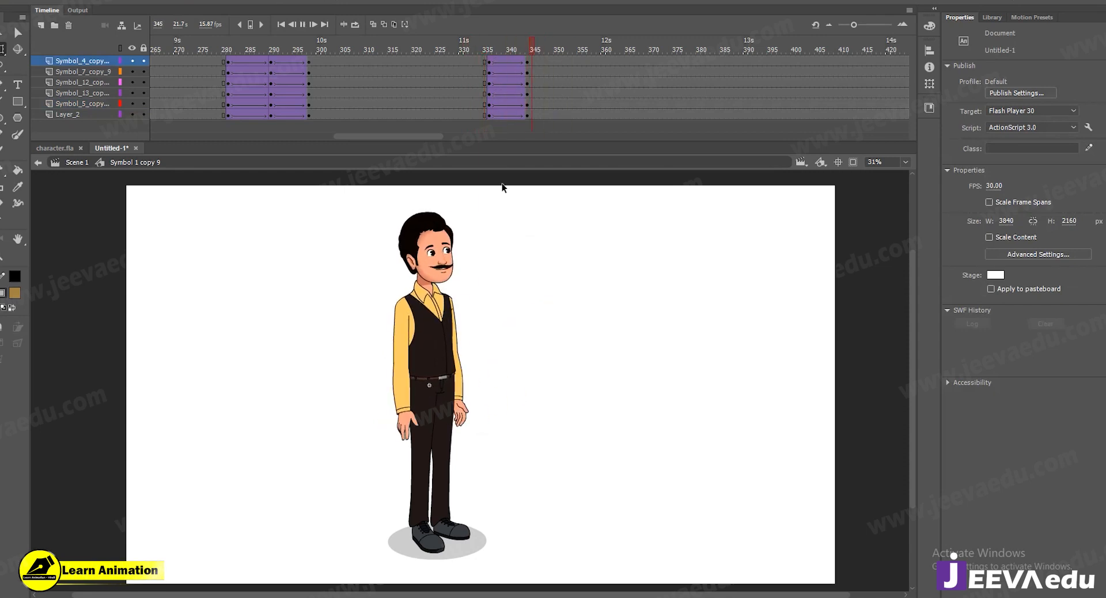
{"action": "left_click", "coordinate": [466, 45]}
{"action": "key", "text": "Return"}
Remove the surplus frames after frame 378 on all layers of Symbol 1 copy 9
{"action": "left_click_drag", "start_coordinate": [723, 65], "coordinate": [699, 65]}
{"action": "left_click_drag", "start_coordinate": [724, 115], "coordinate": [907, 241]}
{"action": "key", "text": "shift+F5"}
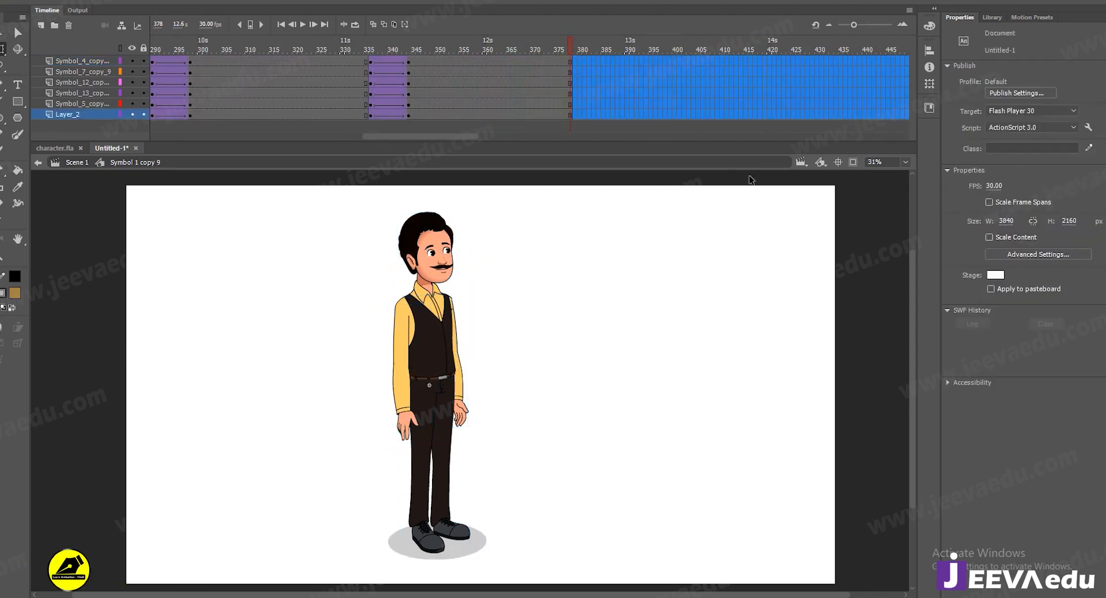
Add an empty layer above all the character's layers and copy that layer
{"action": "left_click_drag", "start_coordinate": [582, 50], "coordinate": [31, 118]}
{"action": "left_click", "coordinate": [75, 61]}
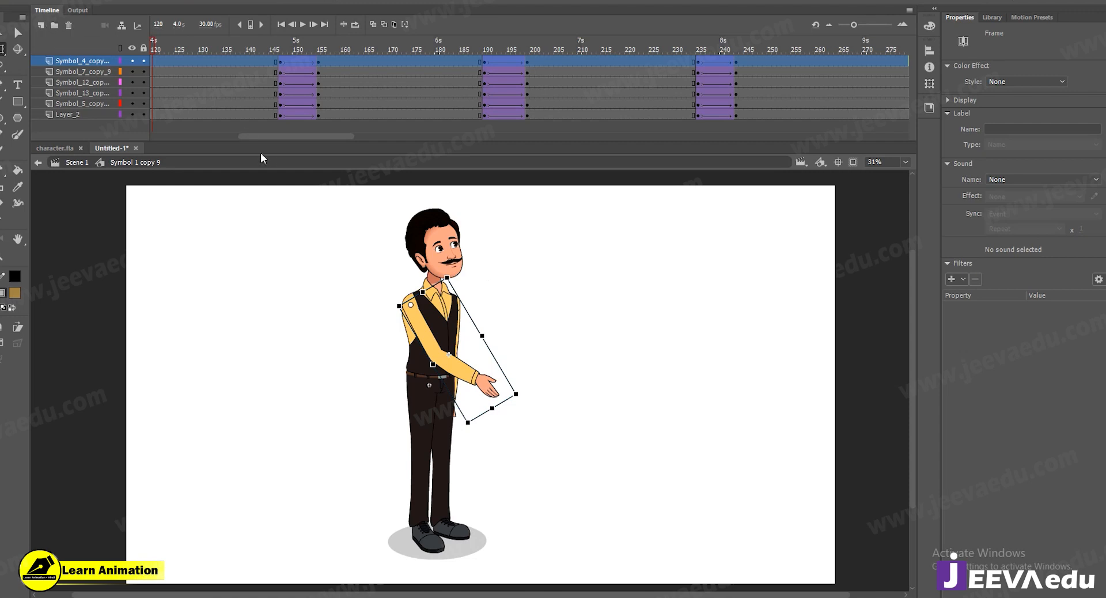
{"action": "left_click", "coordinate": [41, 26]}
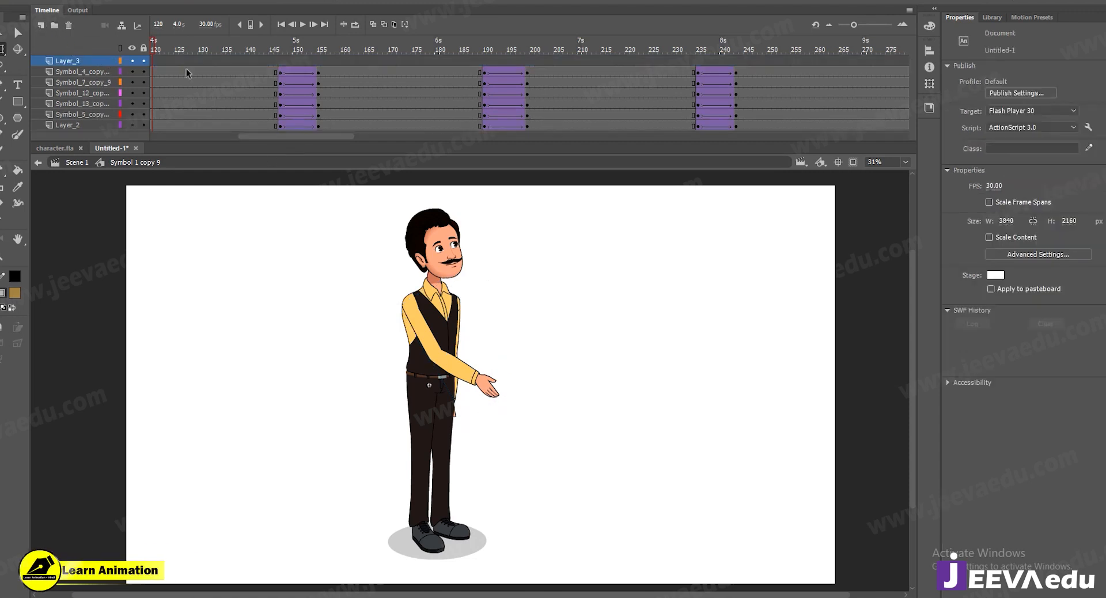
{"action": "right_click", "coordinate": [85, 60]}
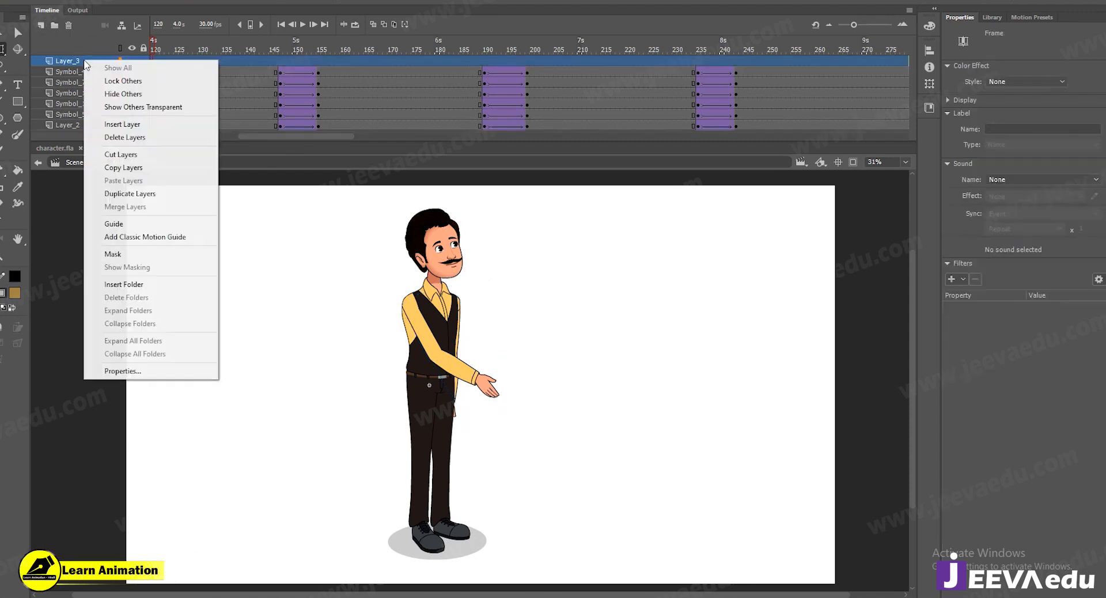
{"action": "left_click", "coordinate": [123, 168]}
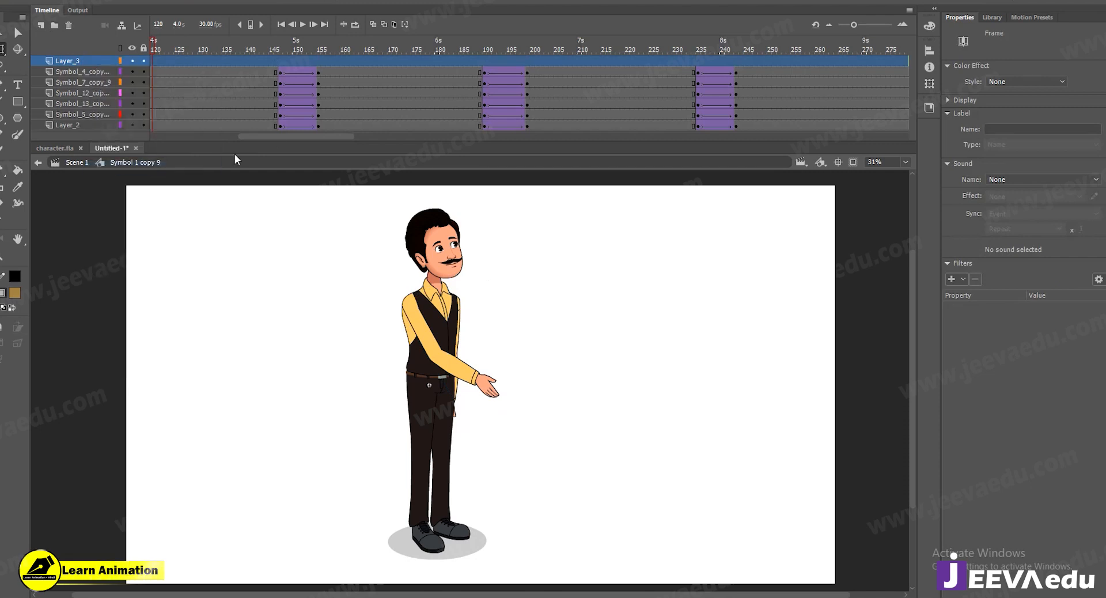
{"action": "left_click_drag", "start_coordinate": [285, 136], "coordinate": [198, 137]}
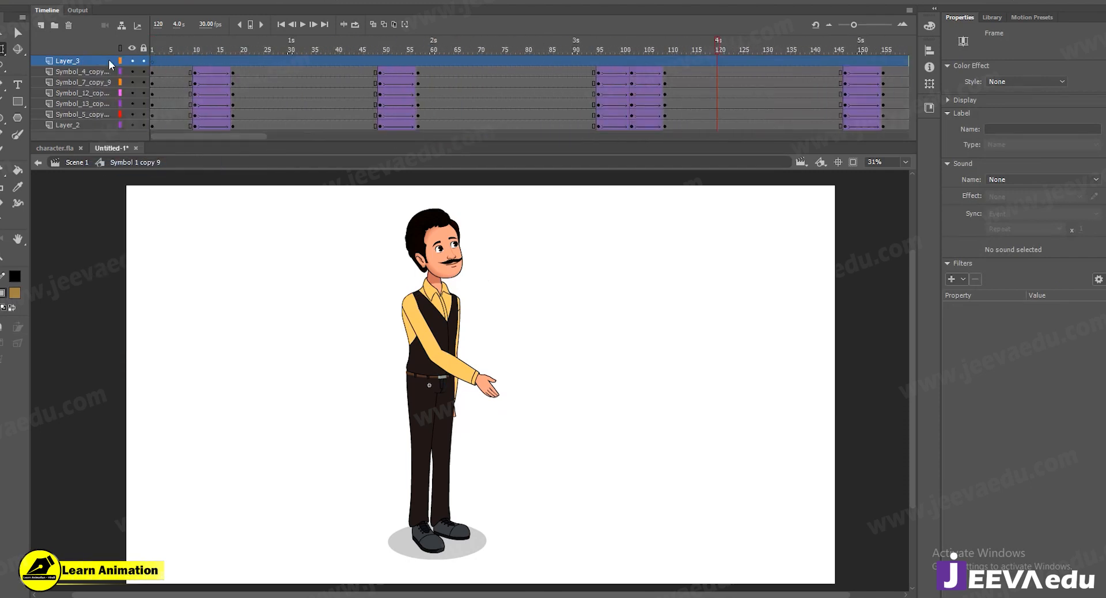
Return to Scene 1 and paste the copied layer above Layer_1
{"action": "left_click", "coordinate": [77, 162]}
{"action": "left_click_drag", "start_coordinate": [235, 61], "coordinate": [648, 60]}
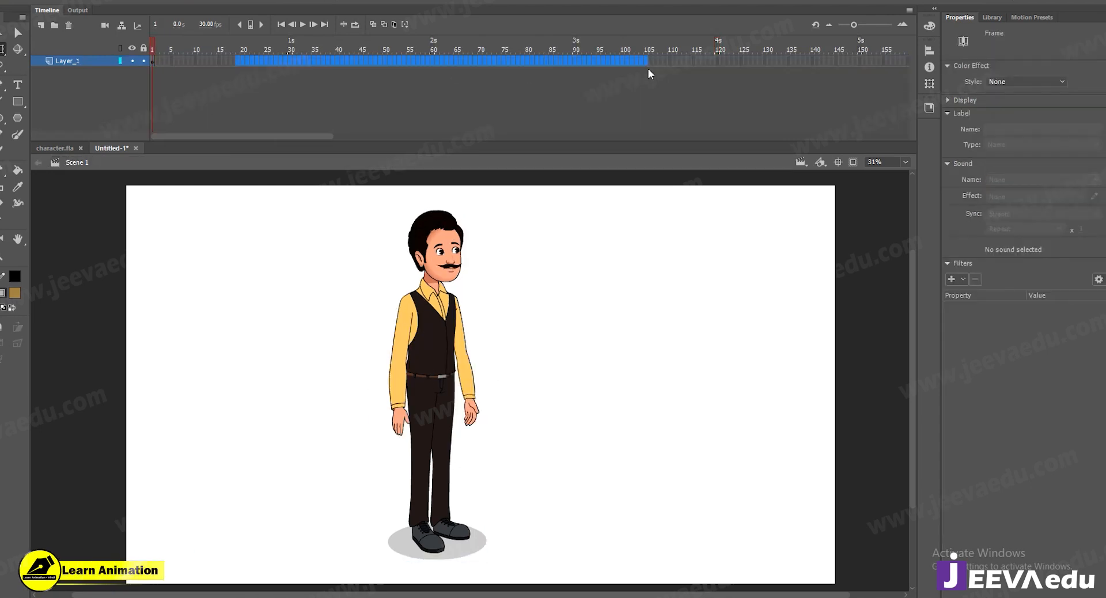
{"action": "left_click", "coordinate": [704, 65]}
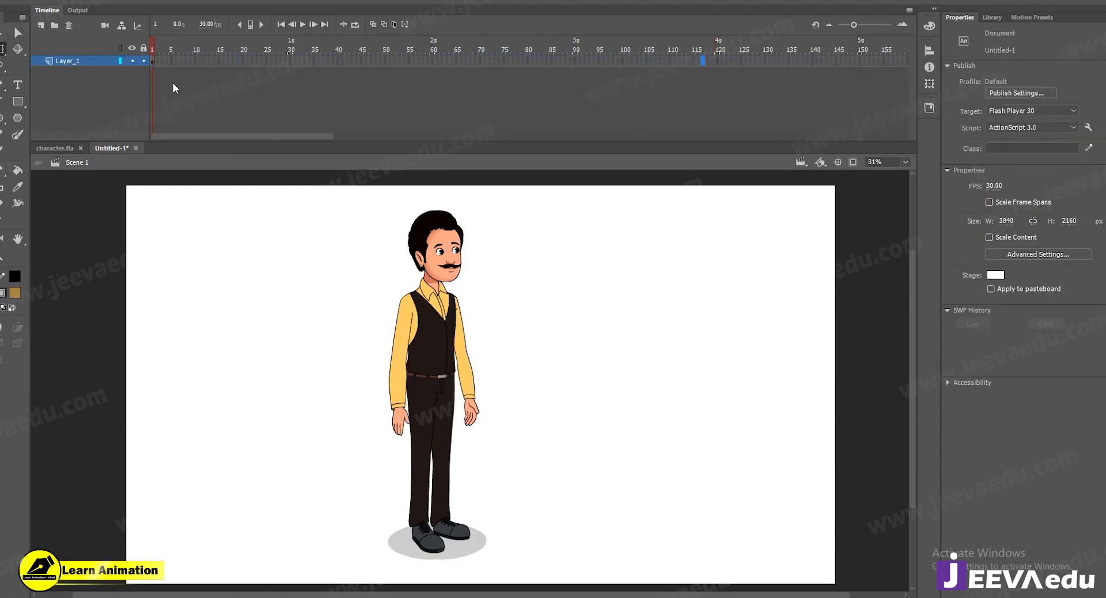
{"action": "right_click", "coordinate": [81, 61]}
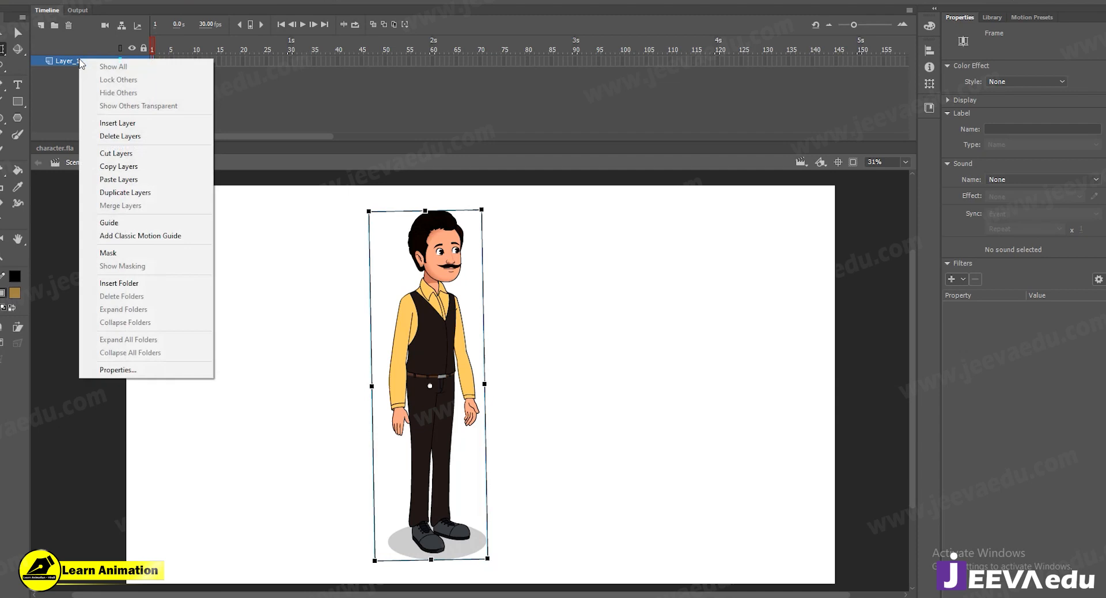
{"action": "left_click", "coordinate": [117, 179]}
Extend the character's Layer_1 to frame 378 in Scene 1 and scrub back to frame 301
{"action": "left_click_drag", "start_coordinate": [252, 136], "coordinate": [450, 136]}
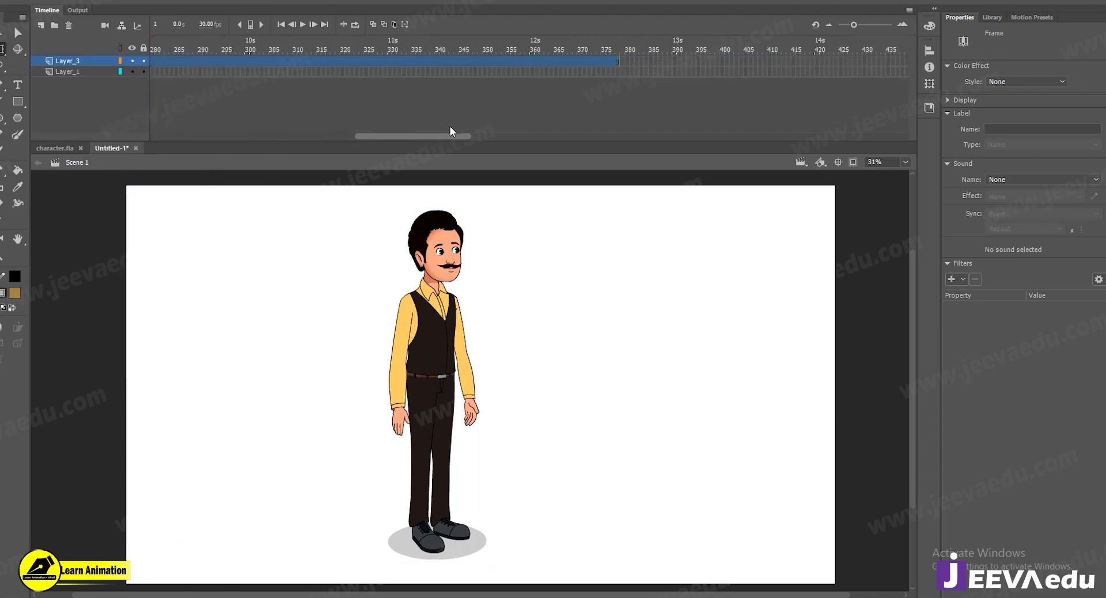
{"action": "left_click", "coordinate": [616, 72]}
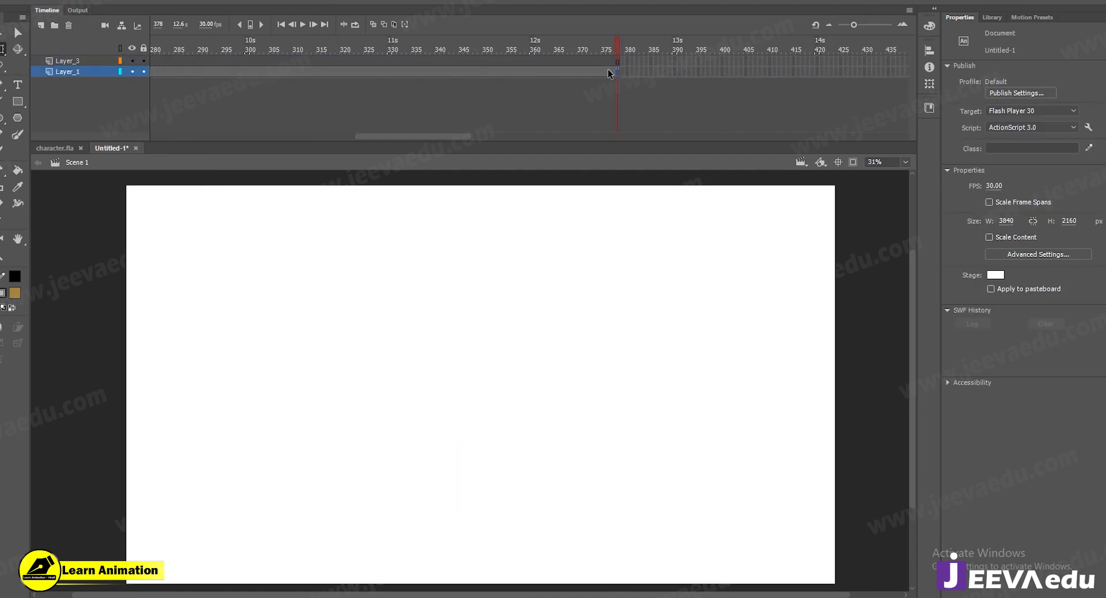
{"action": "key", "text": "F5"}
{"action": "left_click_drag", "start_coordinate": [579, 50], "coordinate": [252, 77]}
{"action": "left_click", "coordinate": [466, 395], "text": "ctrl+alt"}
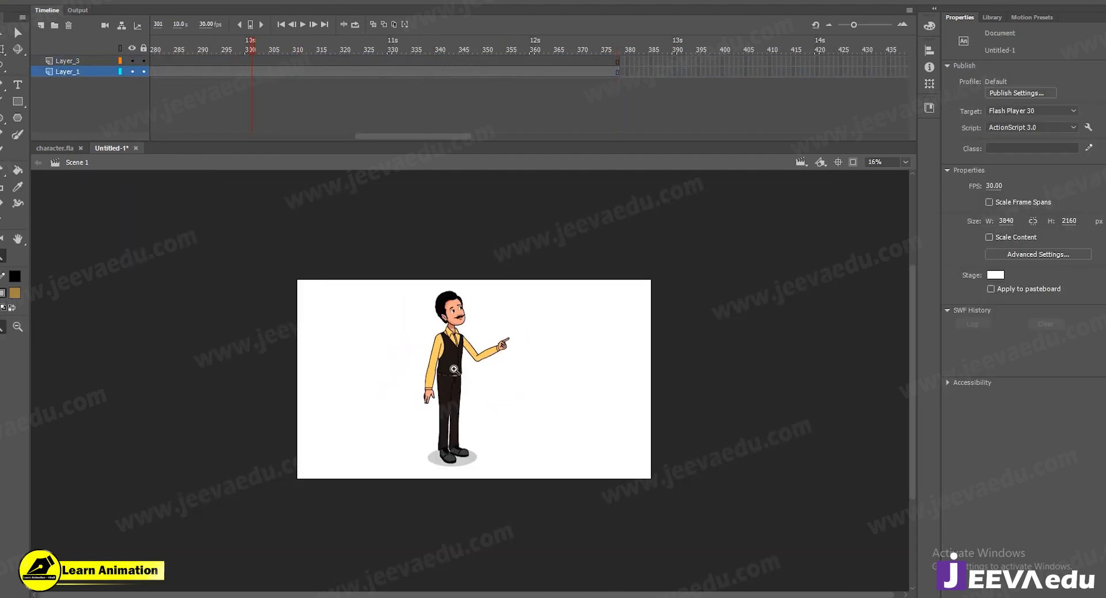
Play the Scene 1 animation from frame 1 with the panels hidden to review the character's whole movement
{"action": "left_click", "coordinate": [459, 358], "text": "ctrl"}
{"action": "left_click_drag", "start_coordinate": [561, 453], "coordinate": [554, 427]}
{"action": "left_click_drag", "start_coordinate": [412, 136], "coordinate": [117, 127]}
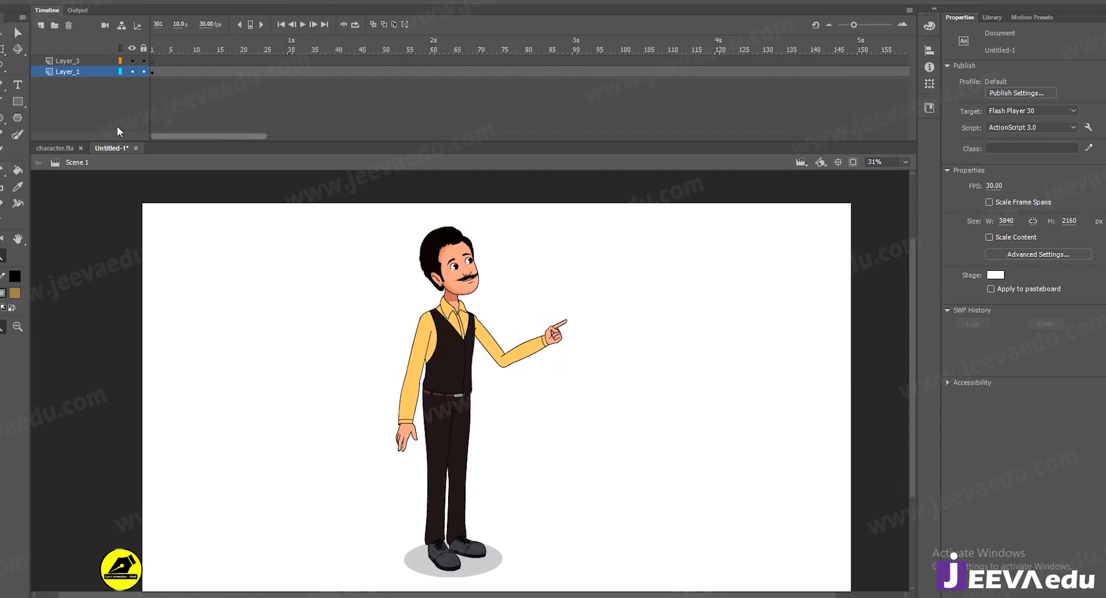
{"action": "left_click", "coordinate": [153, 61]}
{"action": "left_click", "coordinate": [113, 50]}
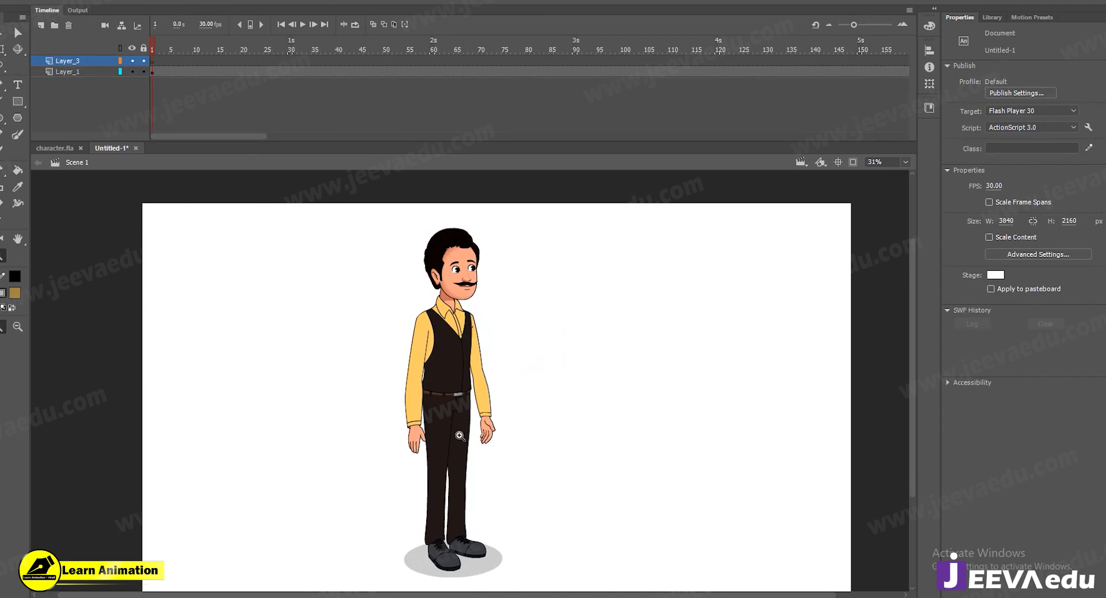
{"action": "key", "text": "F4"}
{"action": "left_click", "coordinate": [539, 212]}
{"action": "left_click", "coordinate": [537, 298], "text": "alt"}
{"action": "left_click_drag", "start_coordinate": [540, 306], "coordinate": [524, 247]}
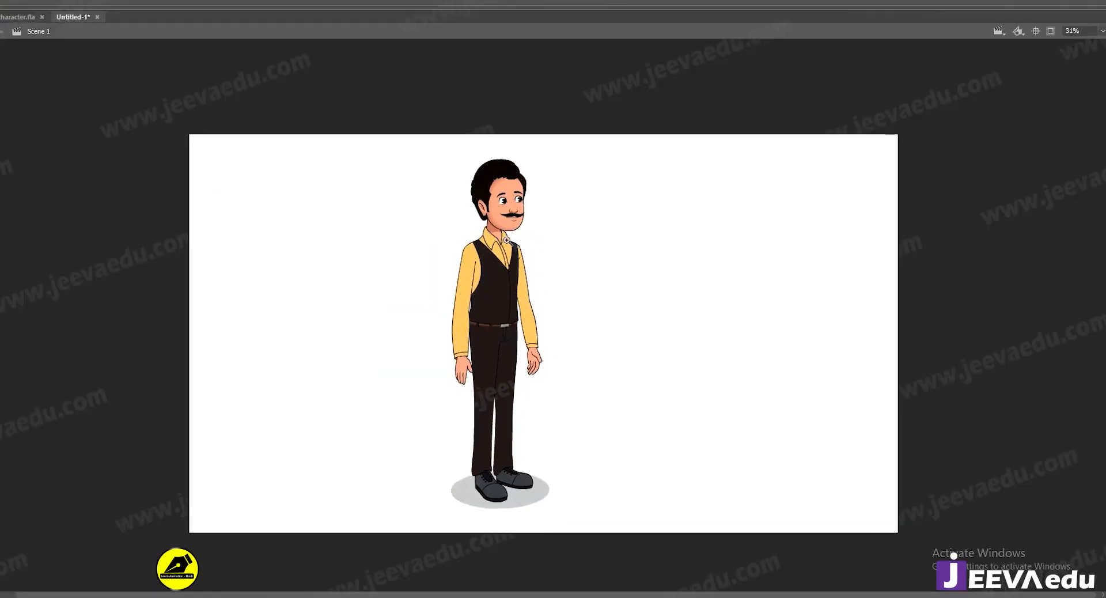
{"action": "key", "text": "Return"}
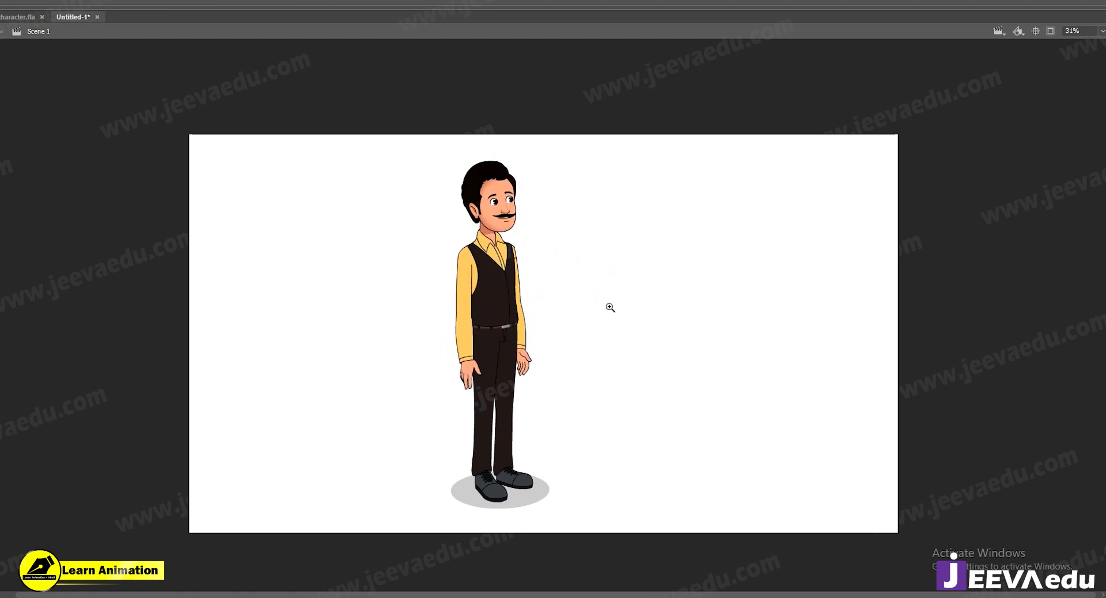
{"action": "key", "text": "F4"}
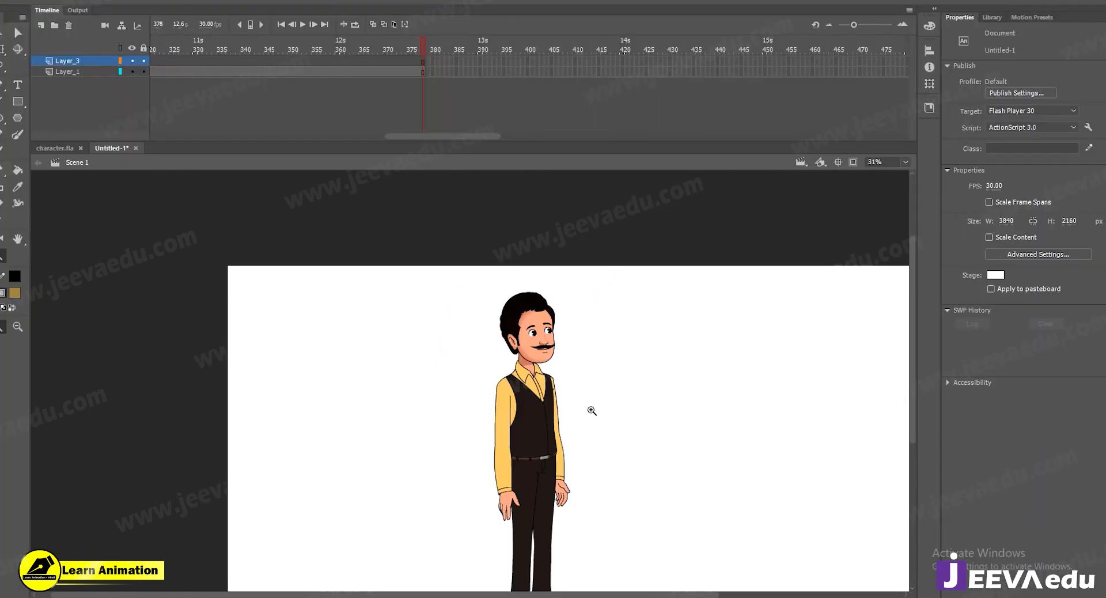
{"action": "left_click_drag", "start_coordinate": [583, 452], "coordinate": [512, 376]}
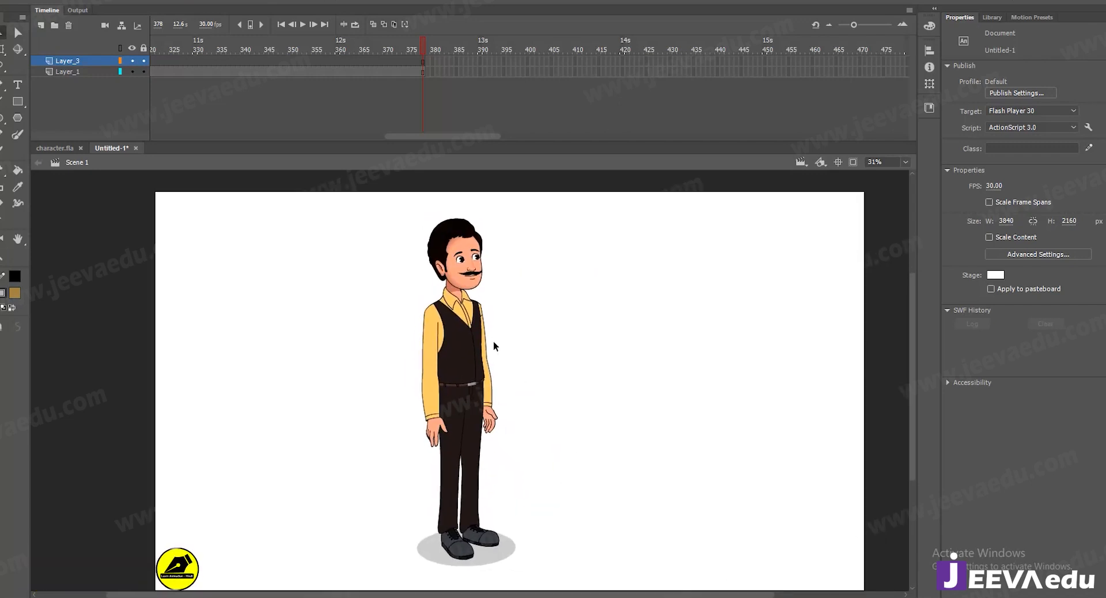
Inspect the mouth inside the character's head symbol and return to Symbol 1 copy 9
{"action": "left_click", "coordinate": [472, 333]}
{"action": "left_click", "coordinate": [470, 334]}
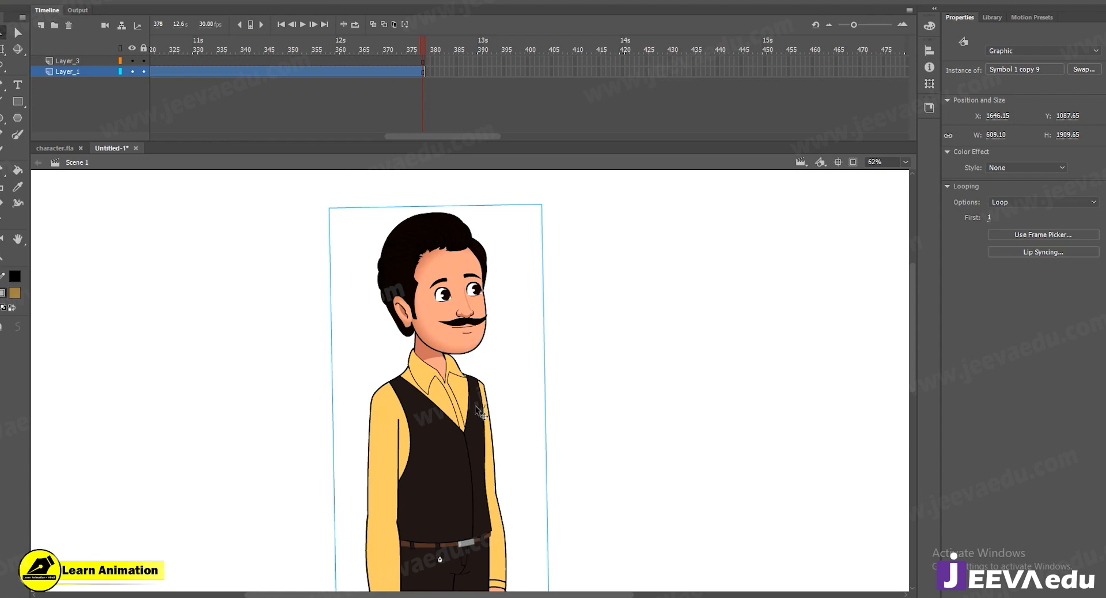
{"action": "double_click", "coordinate": [471, 339]}
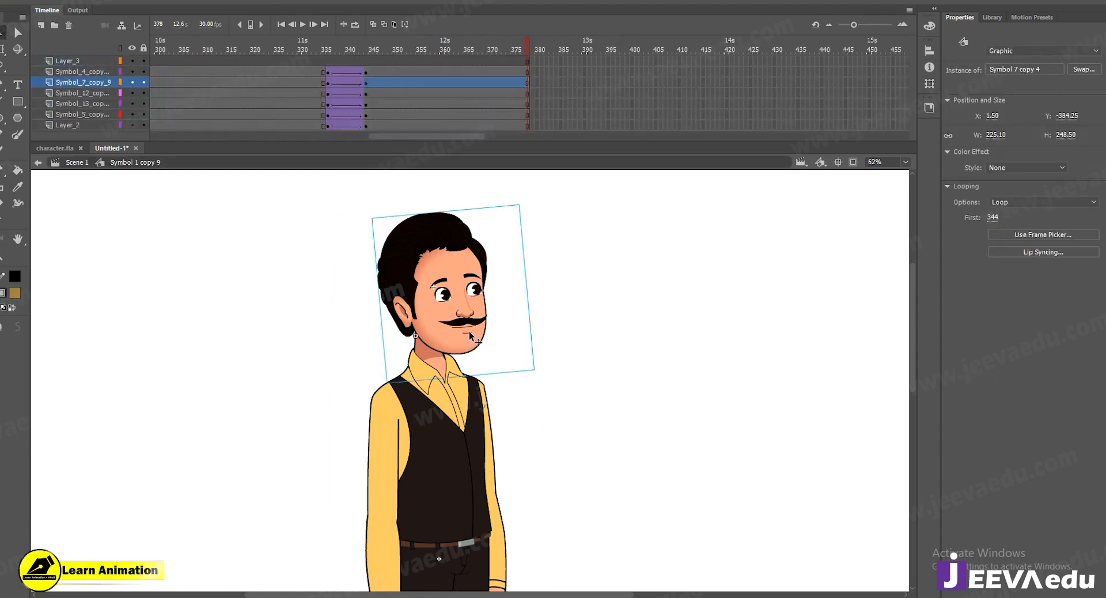
{"action": "double_click", "coordinate": [469, 336]}
{"action": "left_click", "coordinate": [469, 331]}
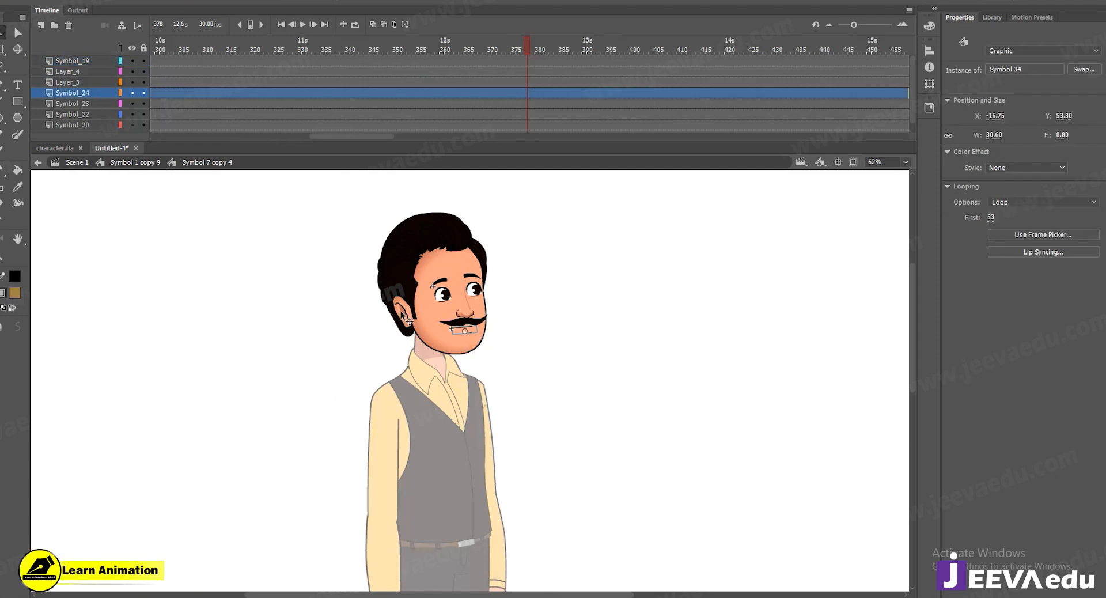
{"action": "double_click", "coordinate": [323, 299]}
{"action": "key", "text": "z"}
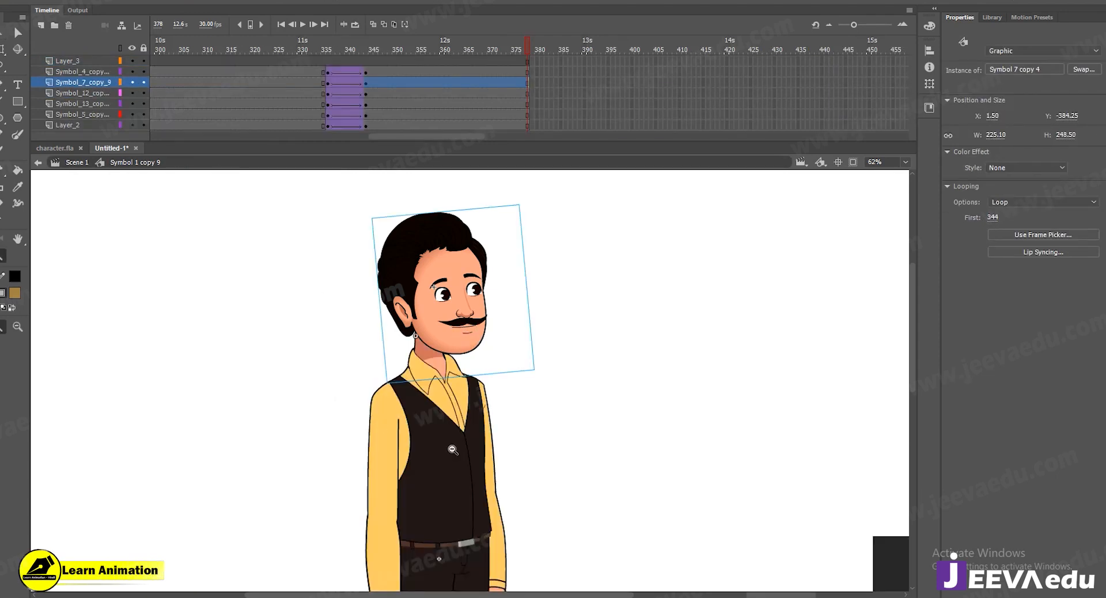
{"action": "left_click", "coordinate": [450, 446], "text": "alt"}
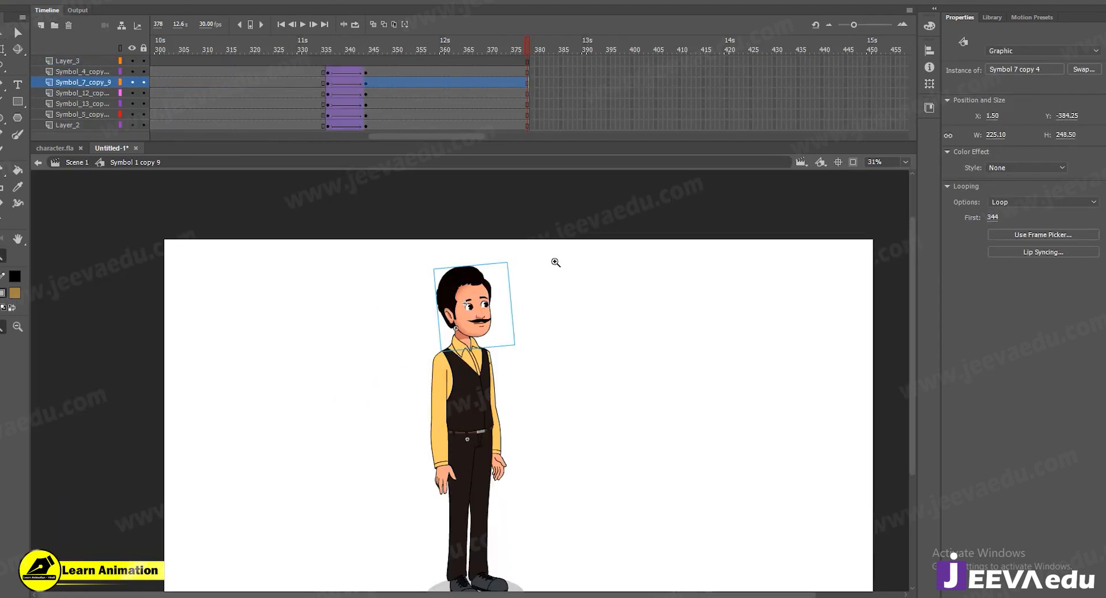
Delete the empty Layer_3 from the timeline of Symbol 1 copy 9
{"action": "left_click", "coordinate": [476, 321]}
{"action": "key", "text": "v"}
{"action": "left_click_drag", "start_coordinate": [495, 362], "coordinate": [550, 369]}
{"action": "key", "text": "ctrl+z"}
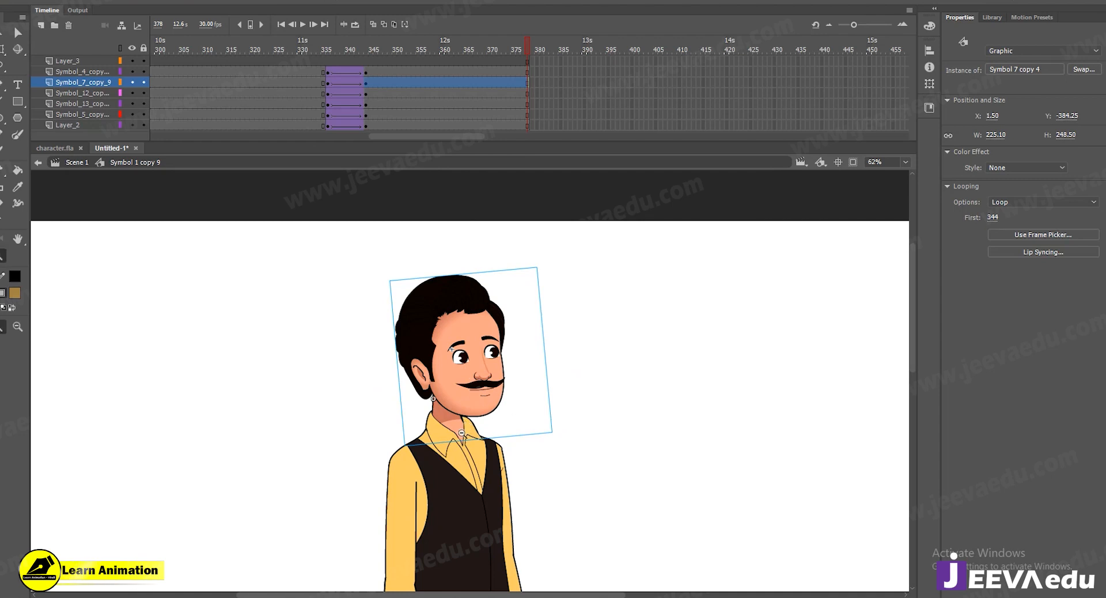
{"action": "left_click", "coordinate": [462, 436], "text": "alt"}
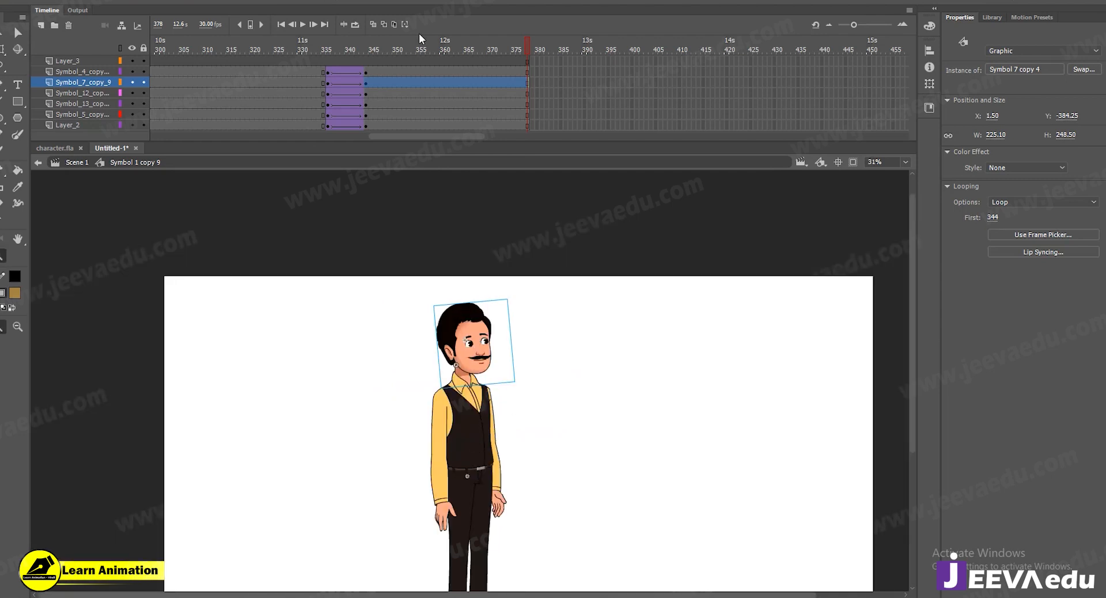
{"action": "left_click", "coordinate": [71, 63]}
{"action": "left_click", "coordinate": [68, 26]}
Open the head symbol Symbol 7 copy 4, go to frame 1 and open its mouth symbol, Symbol 34
{"action": "left_click", "coordinate": [490, 412]}
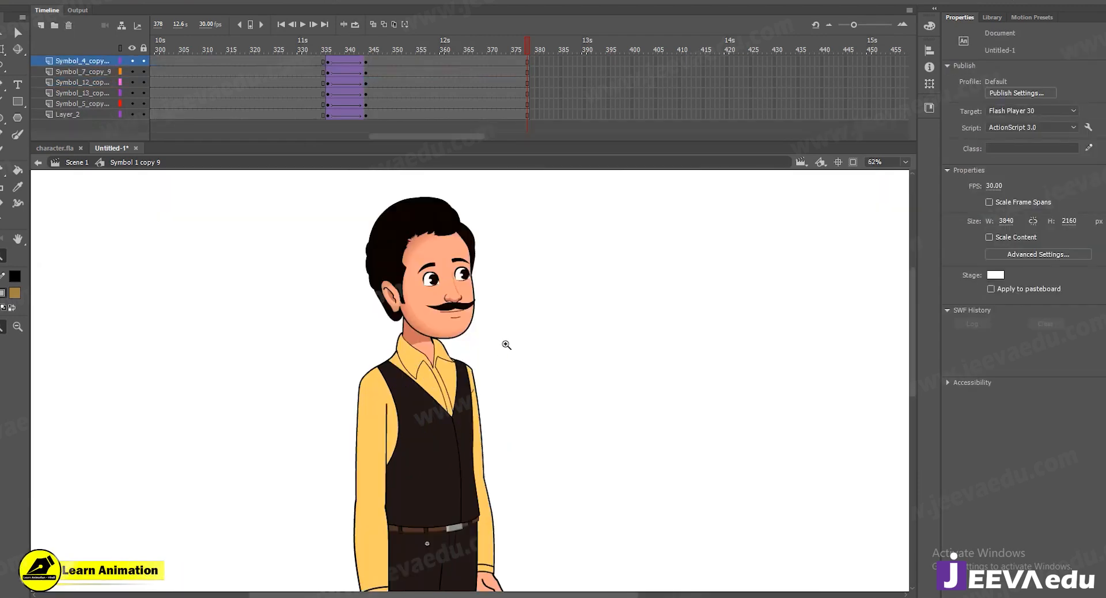
{"action": "key", "text": "v"}
{"action": "left_click", "coordinate": [455, 308]}
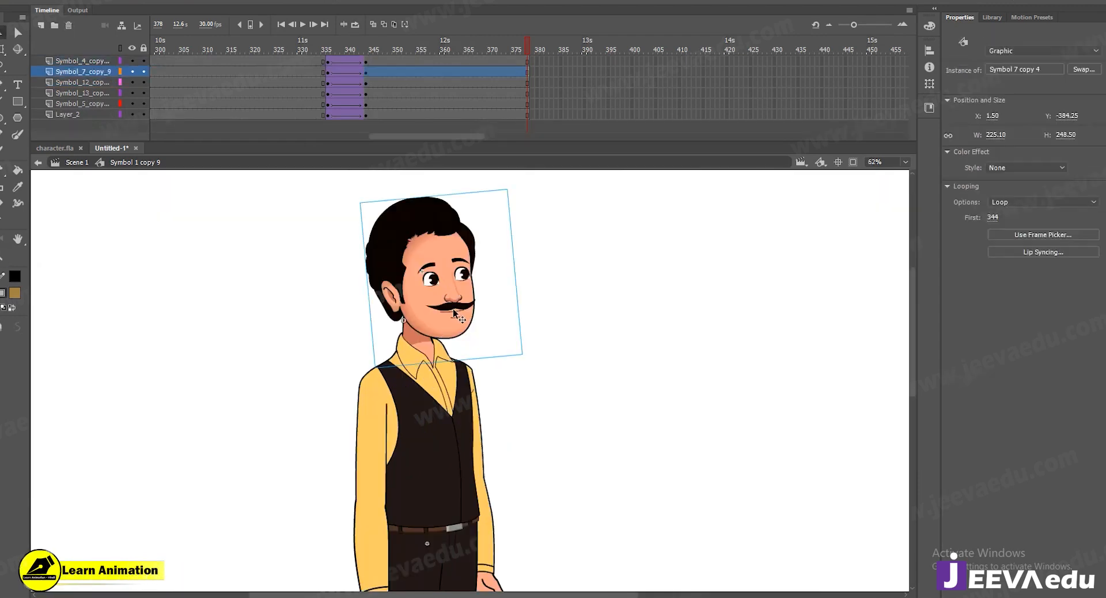
{"action": "double_click", "coordinate": [459, 317]}
{"action": "left_click", "coordinate": [459, 317]}
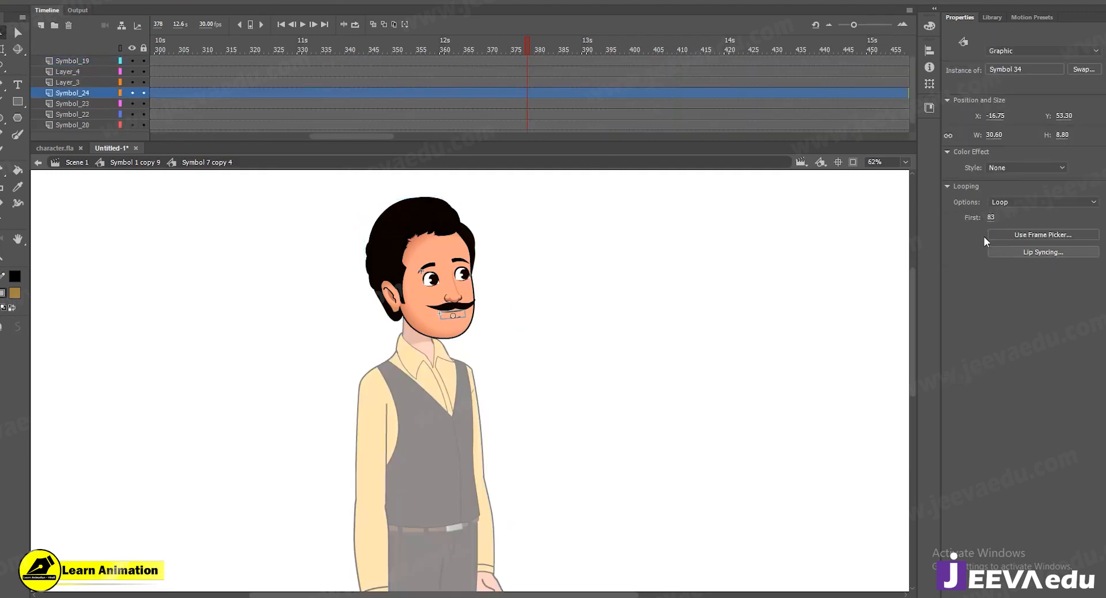
{"action": "left_click_drag", "start_coordinate": [354, 137], "coordinate": [66, 120]}
{"action": "left_click_drag", "start_coordinate": [288, 53], "coordinate": [151, 61]}
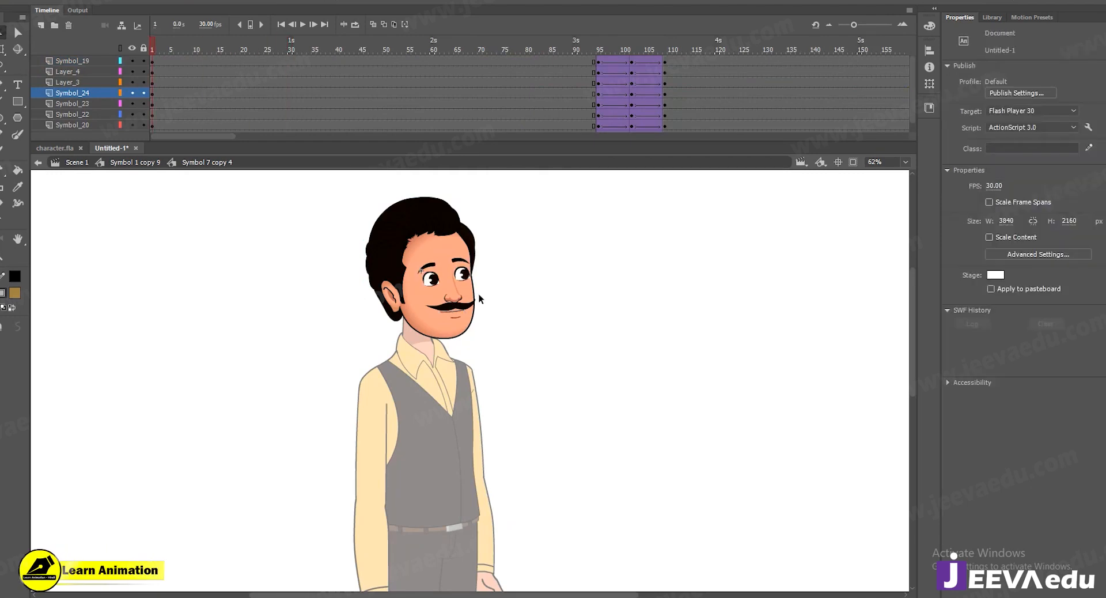
{"action": "left_click", "coordinate": [453, 321]}
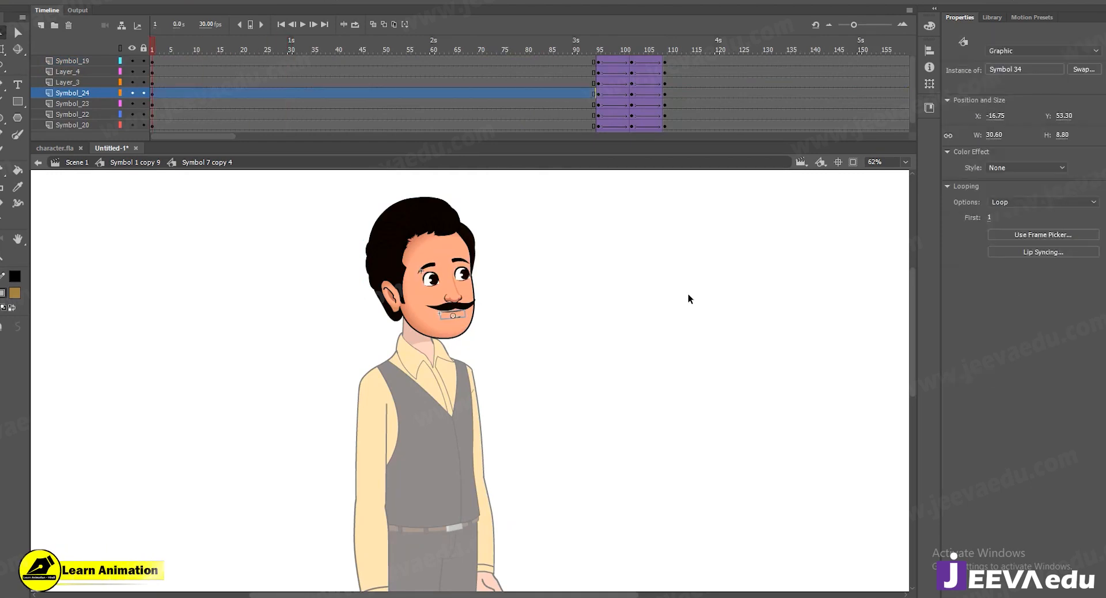
{"action": "double_click", "coordinate": [459, 320]}
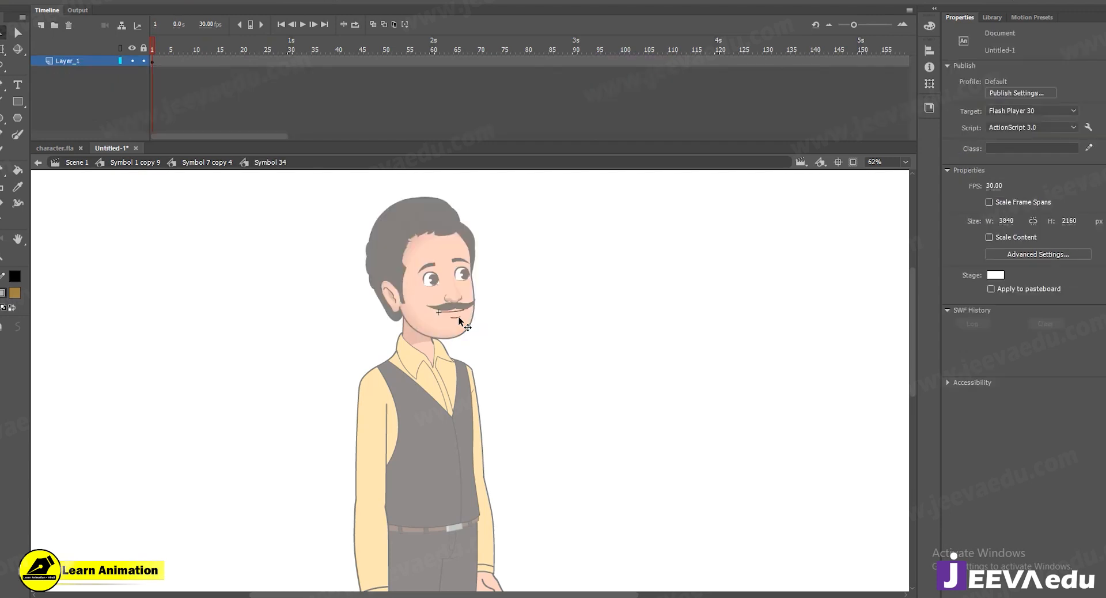
Examine the mouth-shape frames inside Symbol 107 copy 5 and return to Symbol 34
{"action": "left_click", "coordinate": [460, 320]}
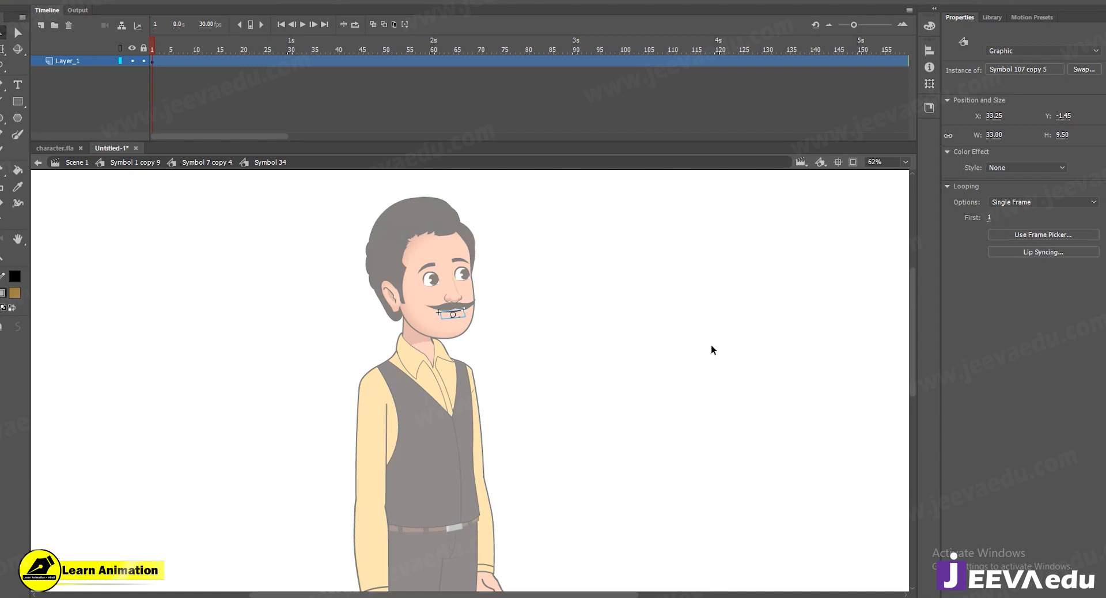
{"action": "left_click", "coordinate": [392, 276]}
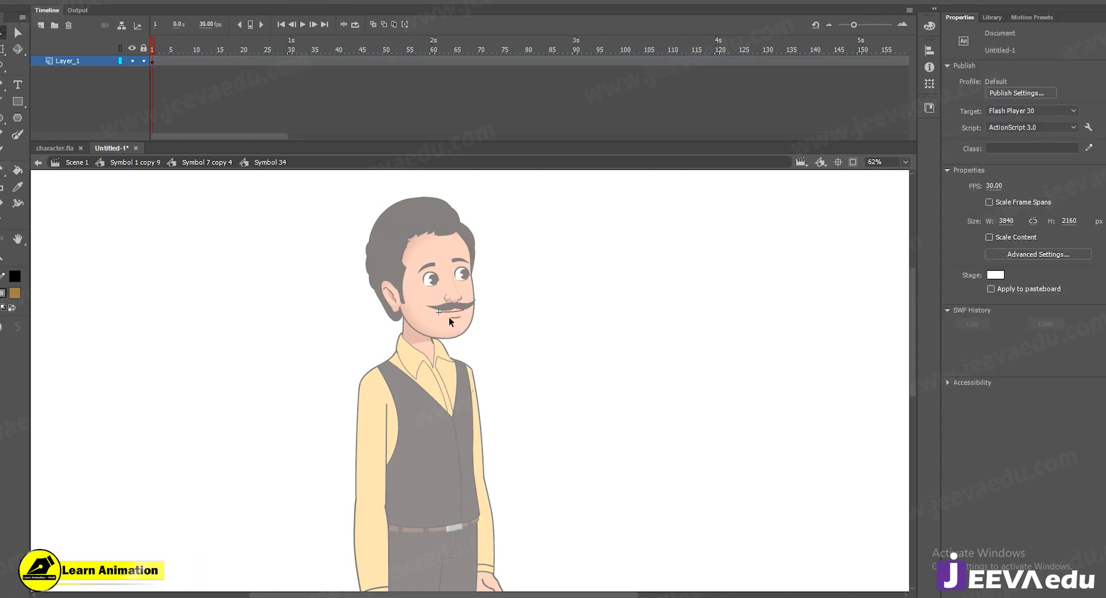
{"action": "left_click", "coordinate": [453, 316]}
{"action": "double_click", "coordinate": [454, 316]}
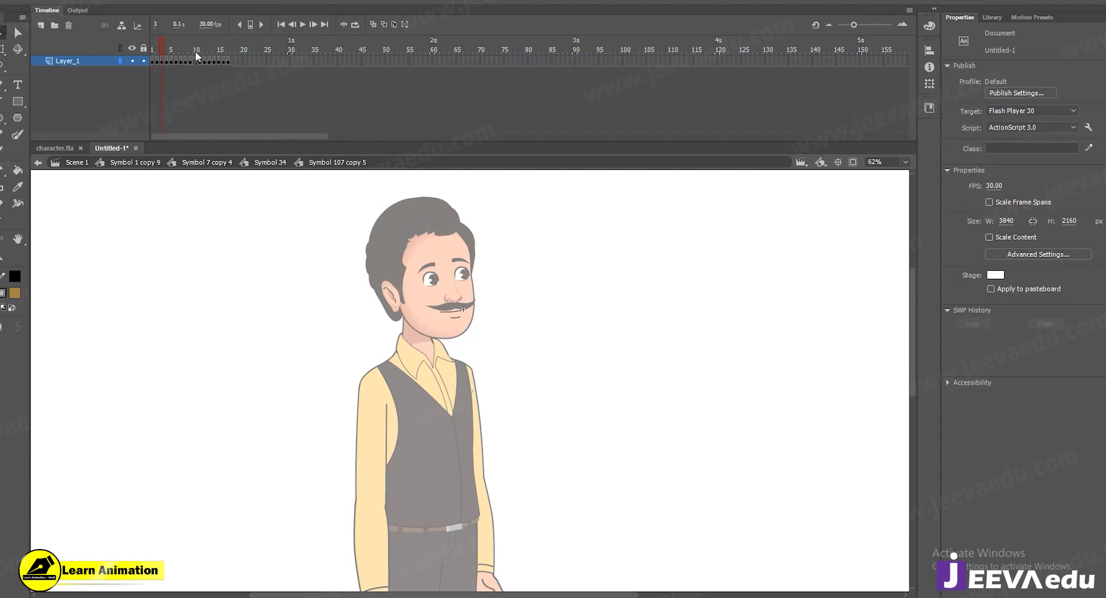
{"action": "key", "text": "z"}
{"action": "left_click", "coordinate": [270, 162]}
{"action": "left_click_drag", "start_coordinate": [410, 291], "coordinate": [510, 366]}
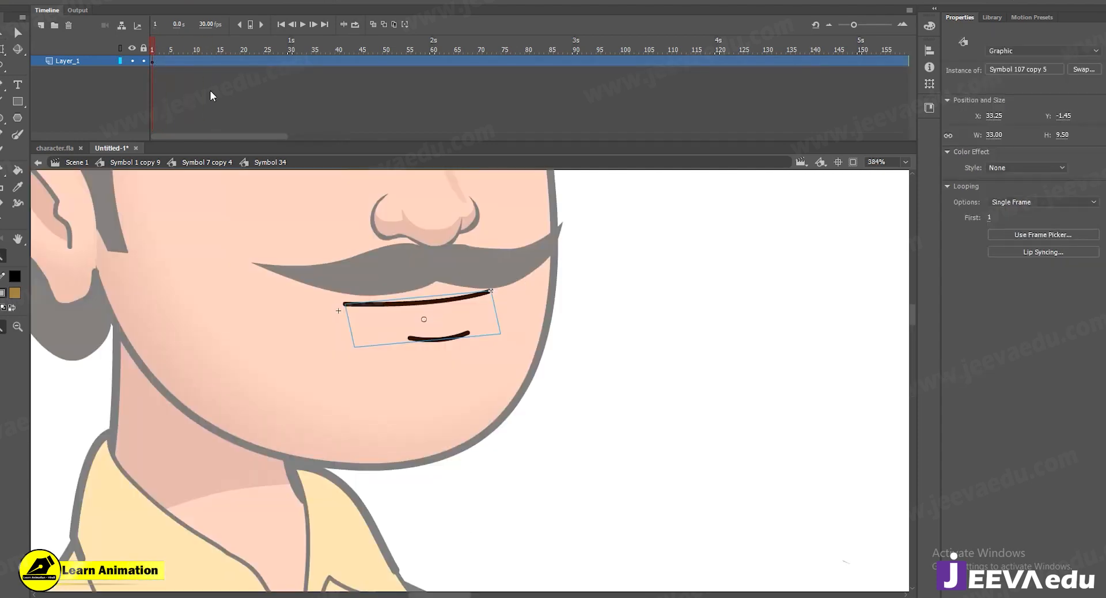
{"action": "left_click", "coordinate": [164, 46]}
{"action": "double_click", "coordinate": [445, 299]}
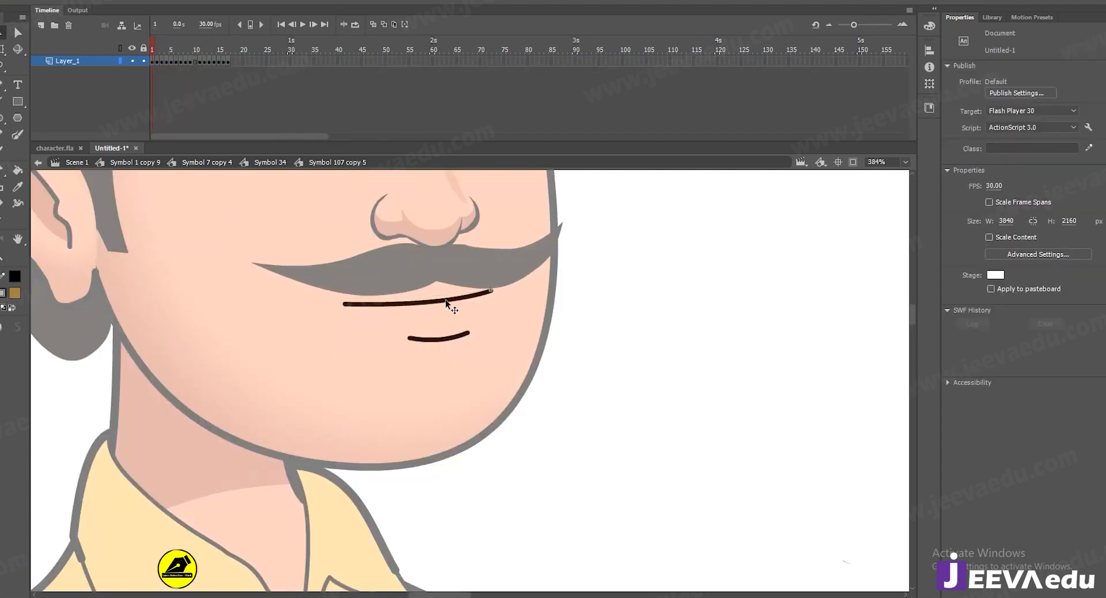
{"action": "left_click_drag", "start_coordinate": [208, 54], "coordinate": [151, 63]}
{"action": "left_click", "coordinate": [264, 165]}
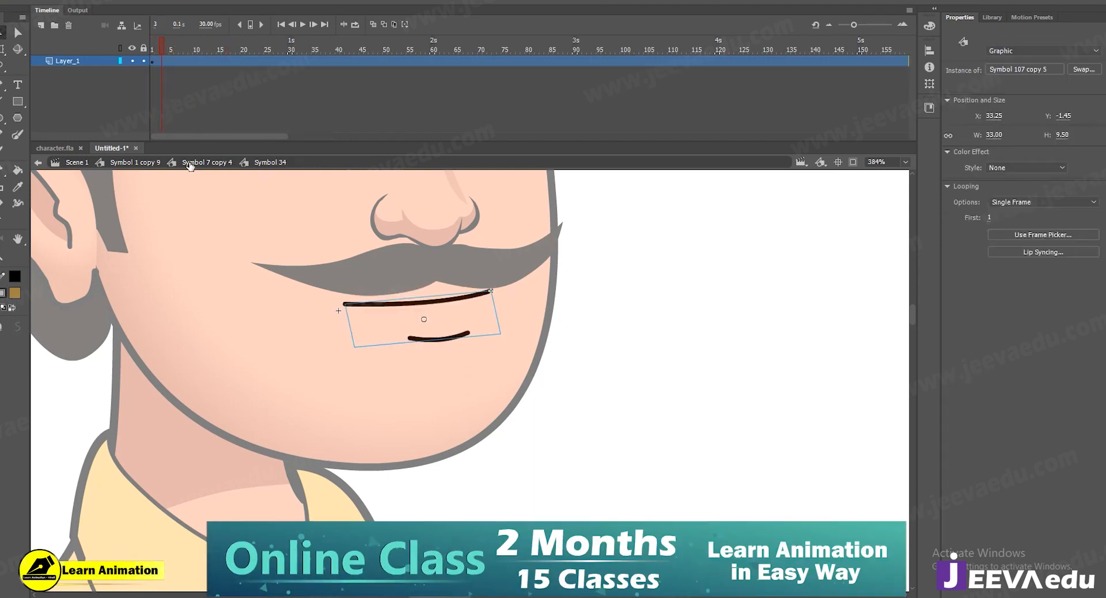
Return to Symbol 1 copy 9 and view the whole character
{"action": "left_click", "coordinate": [191, 164]}
{"action": "left_click", "coordinate": [119, 165]}
{"action": "key", "text": "z"}
{"action": "left_click", "coordinate": [386, 364], "text": "alt"}
{"action": "left_click", "coordinate": [415, 386], "text": "alt"}
{"action": "left_click", "coordinate": [444, 407], "text": "alt"}
{"action": "left_click", "coordinate": [513, 447], "text": "alt"}
{"action": "left_click", "coordinate": [464, 360]}
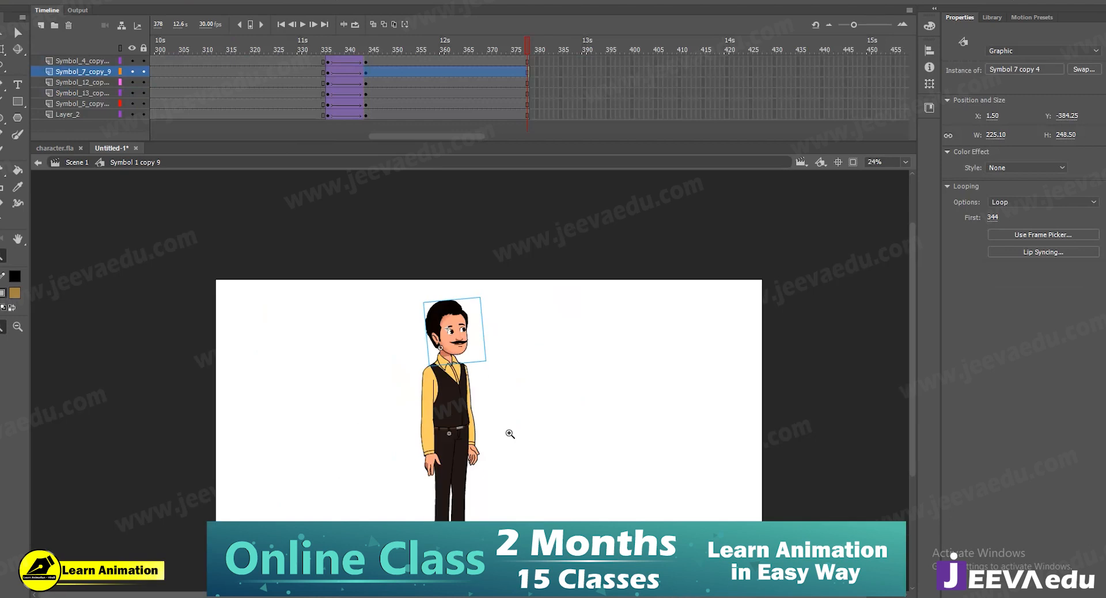
Reopen Symbol 34 through the character's head symbol and select the mouth at frame 1
{"action": "left_click", "coordinate": [472, 383], "text": "alt"}
{"action": "left_click", "coordinate": [465, 388]}
{"action": "left_click", "coordinate": [465, 392]}
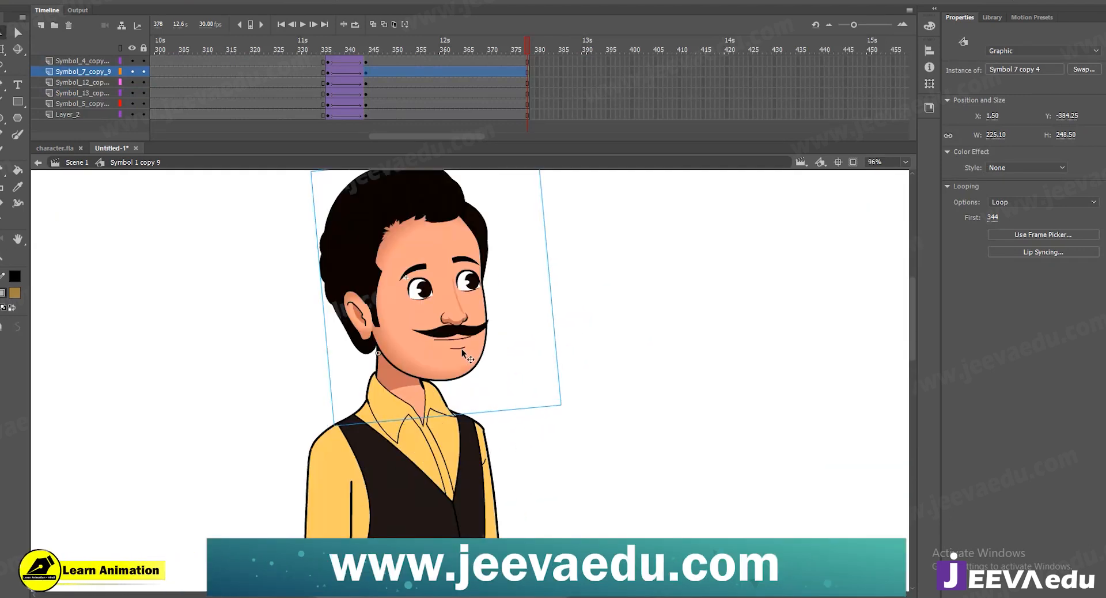
{"action": "double_click", "coordinate": [462, 348]}
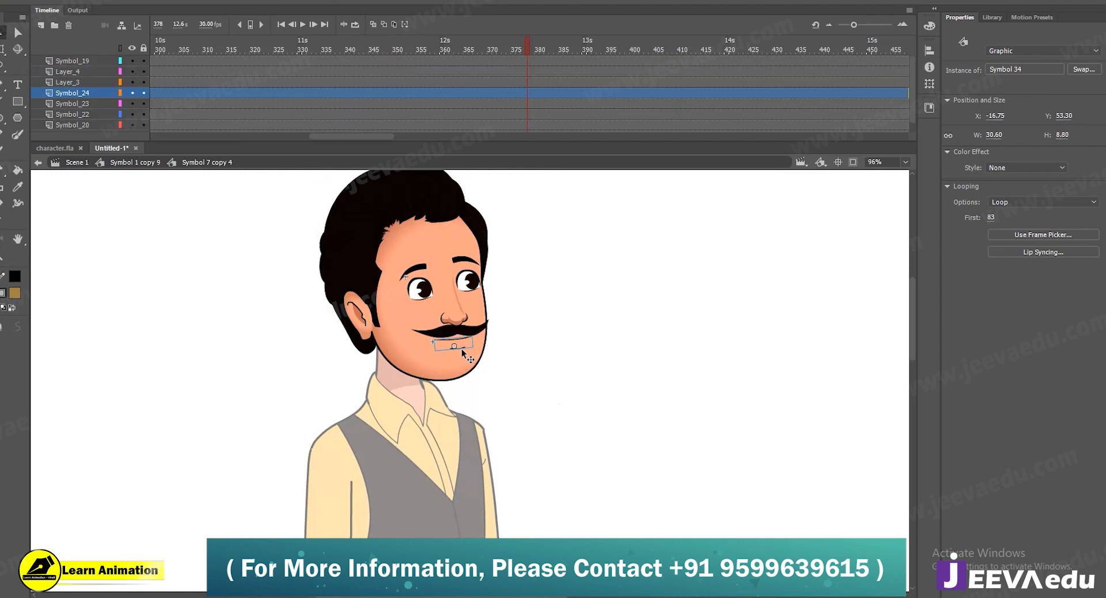
{"action": "double_click", "coordinate": [462, 350]}
{"action": "left_click_drag", "start_coordinate": [231, 50], "coordinate": [153, 53]}
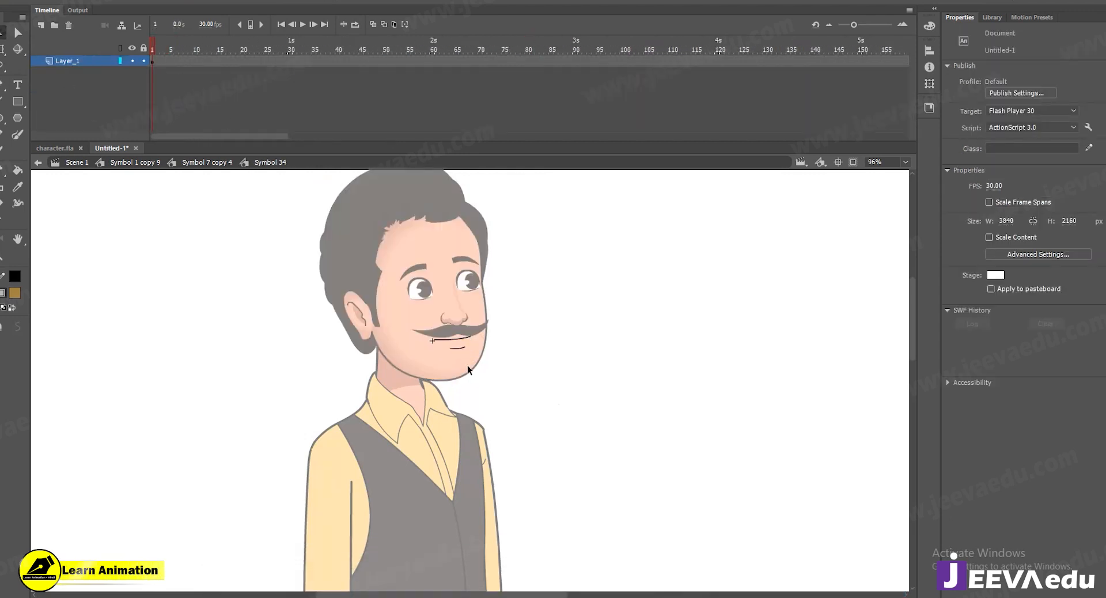
{"action": "left_click", "coordinate": [463, 347]}
Add an empty layer above the mouth's Layer_1 in Symbol 34
{"action": "key", "text": "ctrl+equal"}
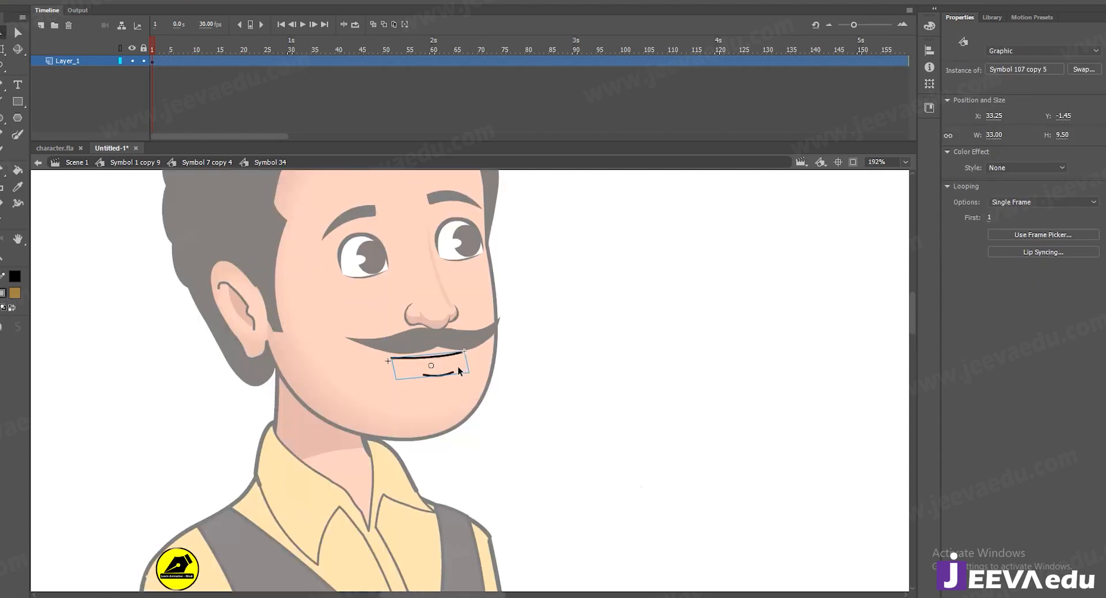
{"action": "left_click", "coordinate": [458, 388], "text": "alt"}
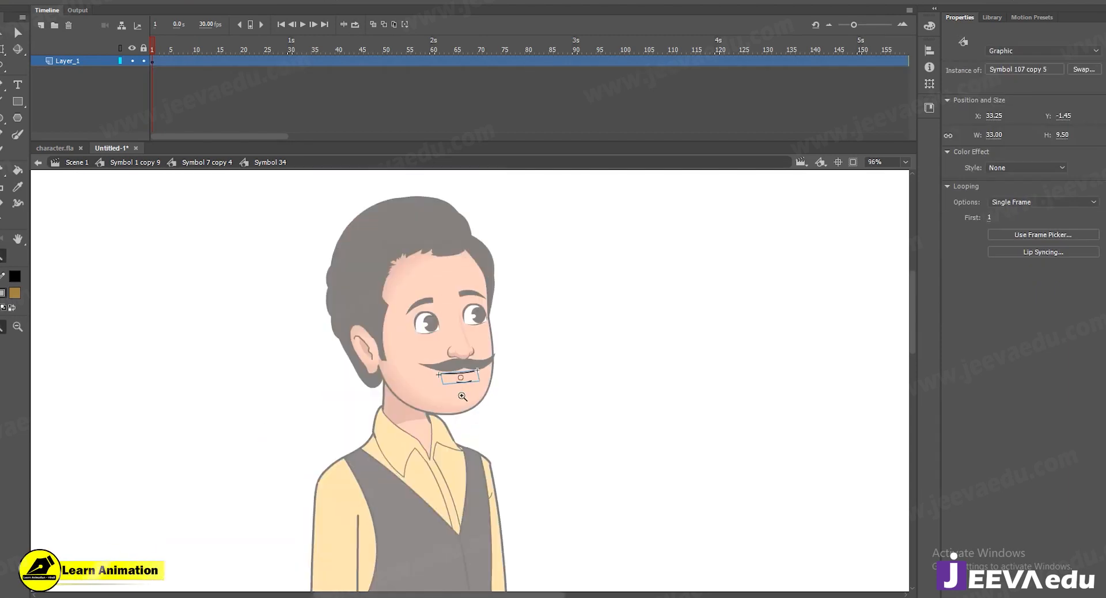
{"action": "left_click", "coordinate": [171, 60]}
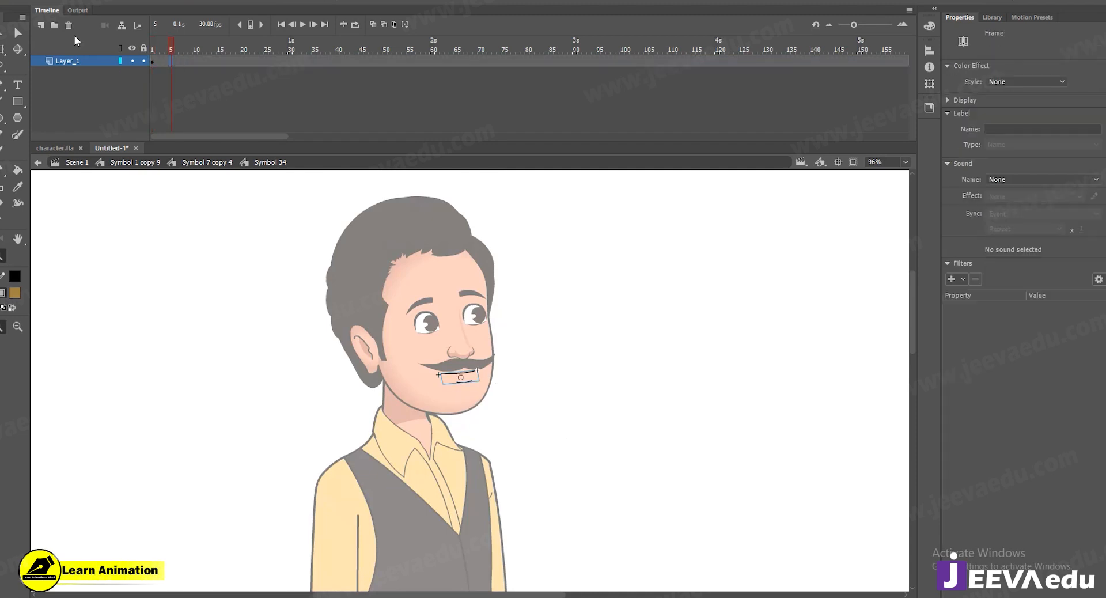
{"action": "left_click", "coordinate": [40, 26]}
Open the Frame Picker for the Layer_1 mouth and key mouth shape 3 at frame 5
{"action": "left_click", "coordinate": [168, 73]}
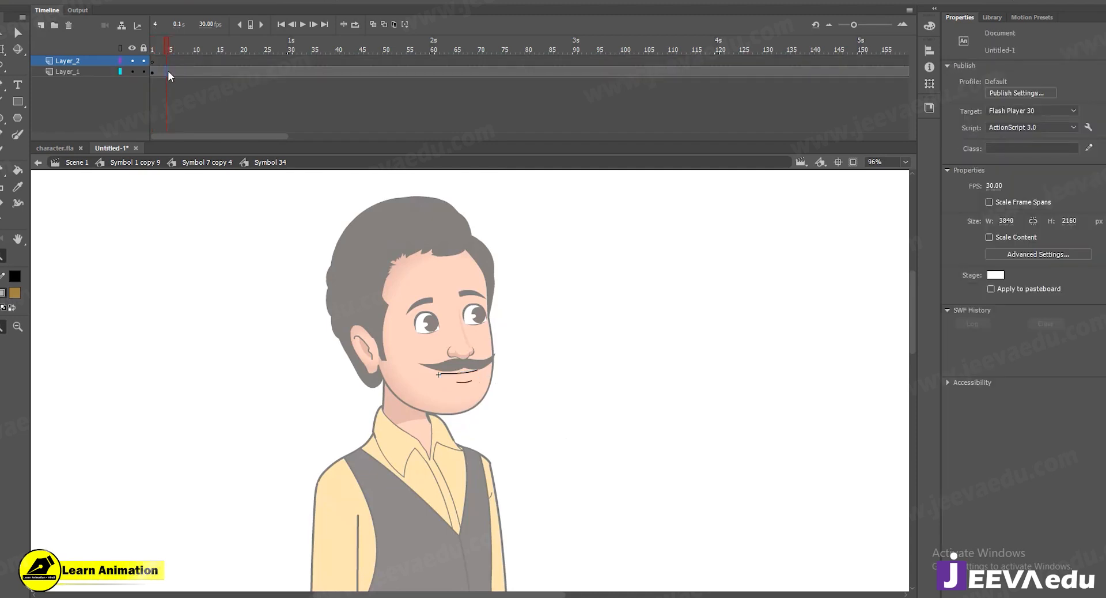
{"action": "left_click", "coordinate": [169, 73]}
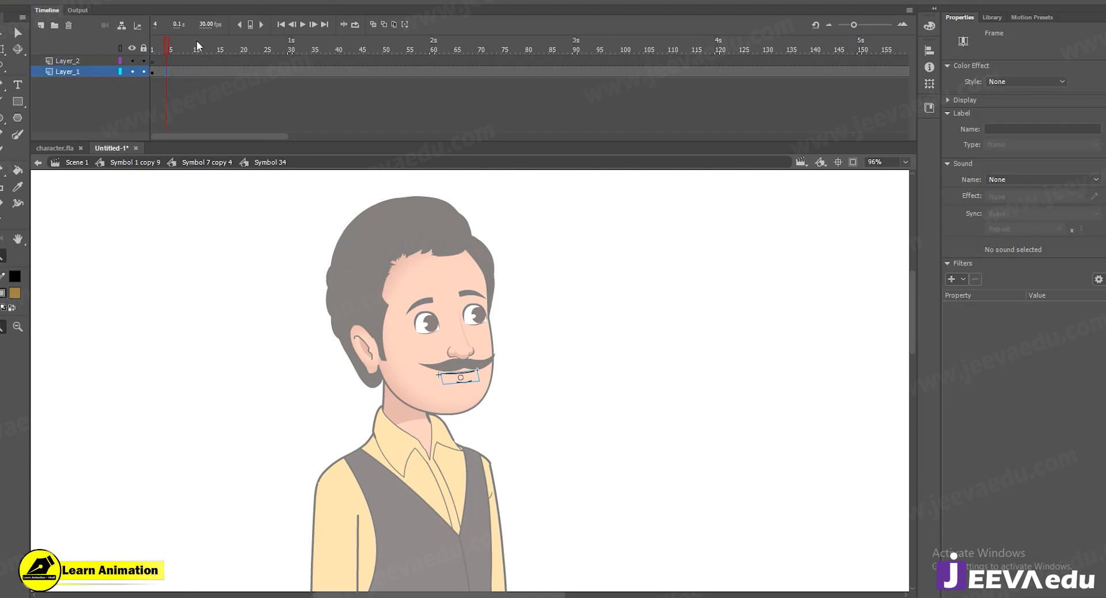
{"action": "left_click", "coordinate": [488, 425]}
{"action": "key", "text": "v"}
{"action": "left_click_drag", "start_coordinate": [507, 302], "coordinate": [418, 385]}
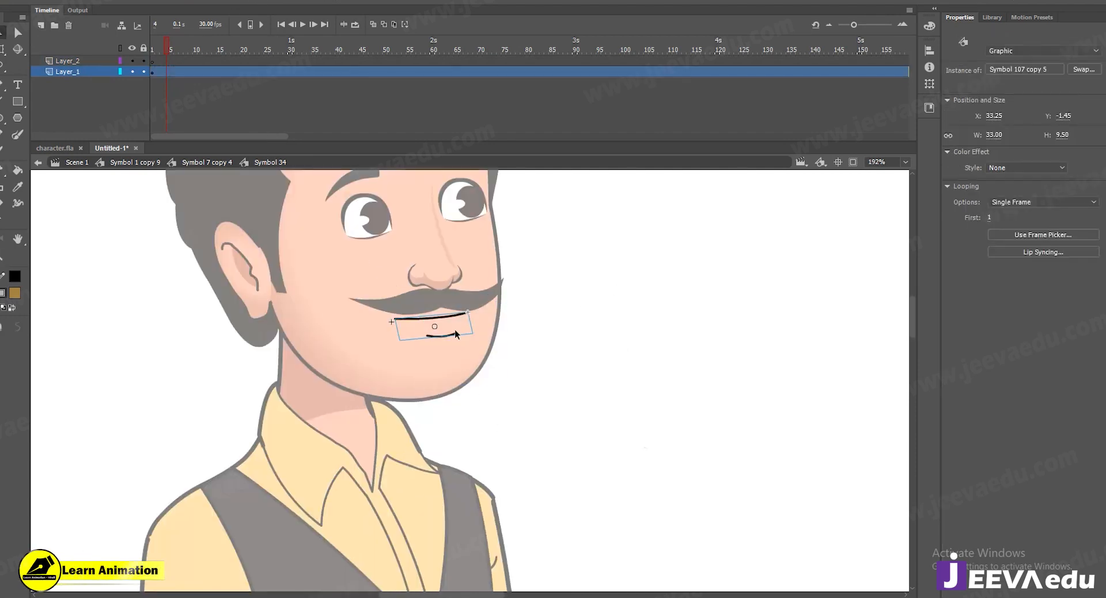
{"action": "left_click", "coordinate": [1044, 235]}
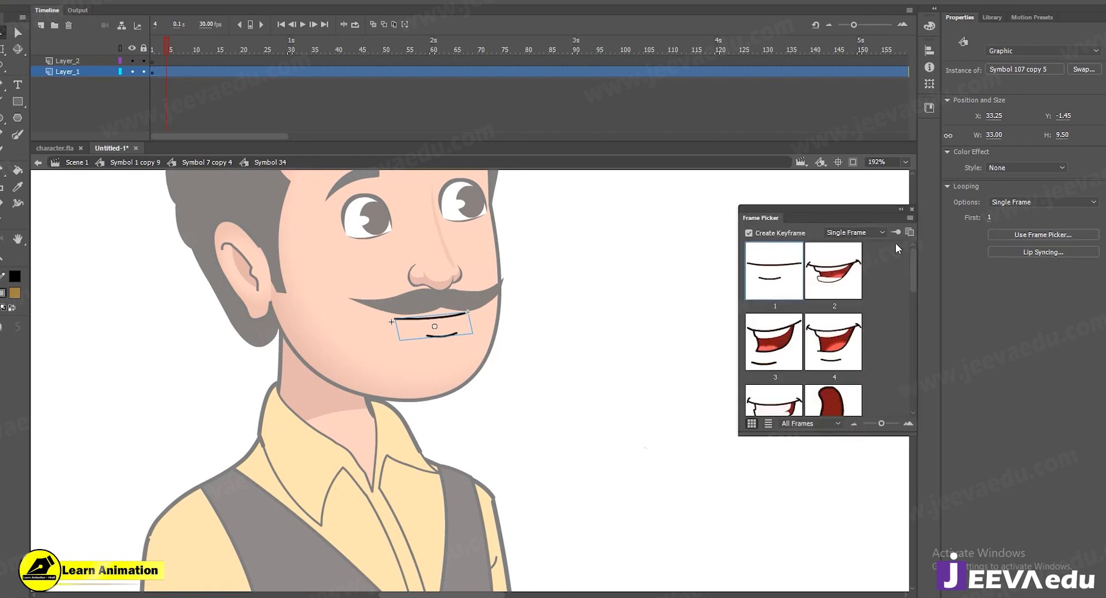
{"action": "left_click", "coordinate": [169, 71]}
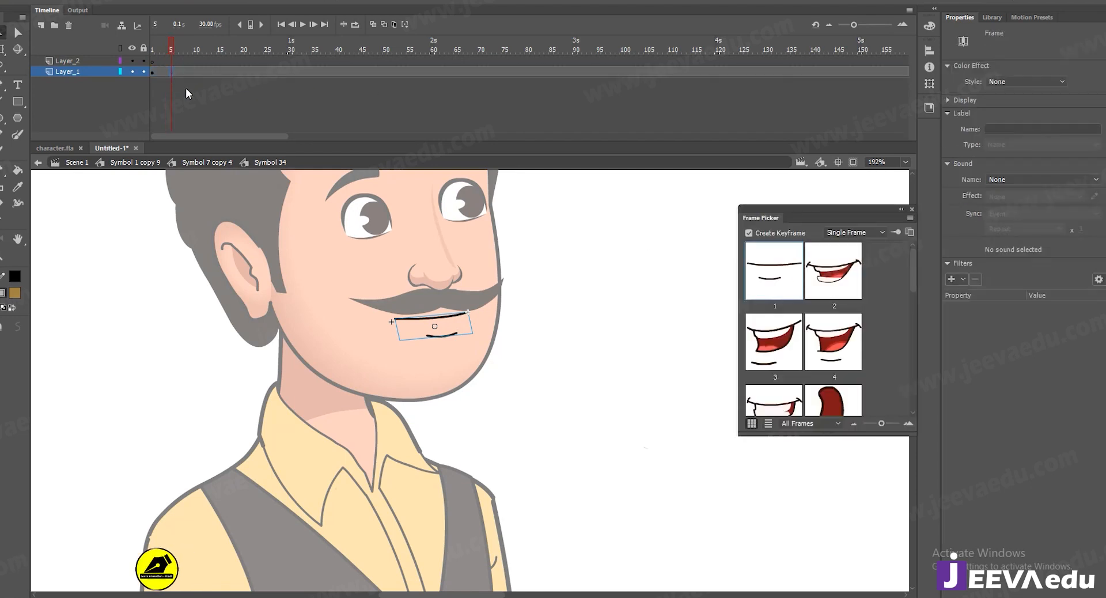
{"action": "left_click", "coordinate": [791, 342]}
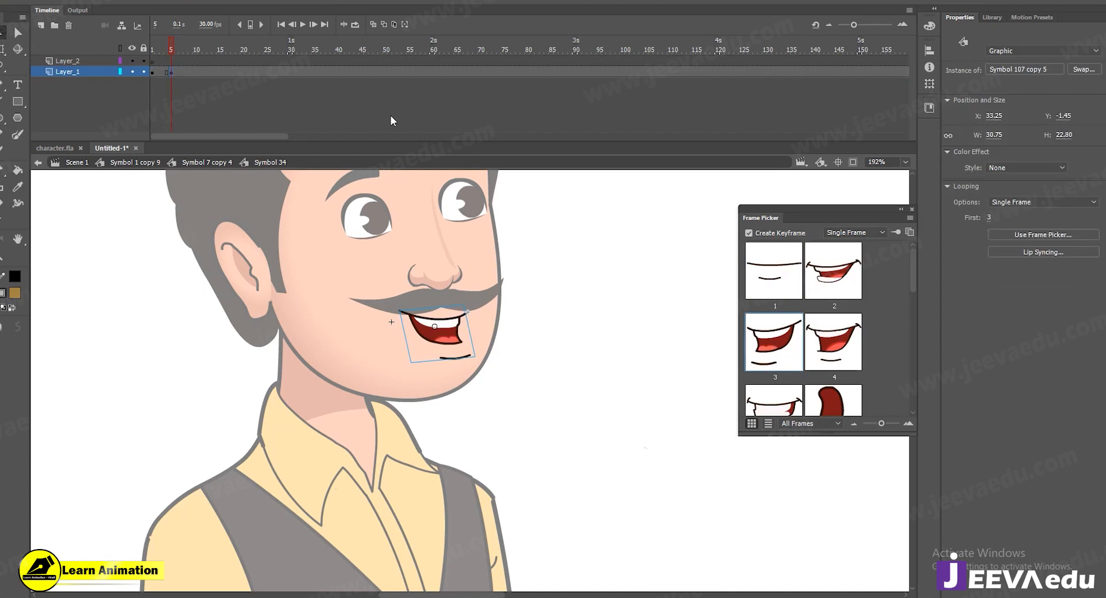
Key mouth shape 1 at frame 10 and mouth shape 4 at frame 14 of Layer_1
{"action": "left_click", "coordinate": [196, 72]}
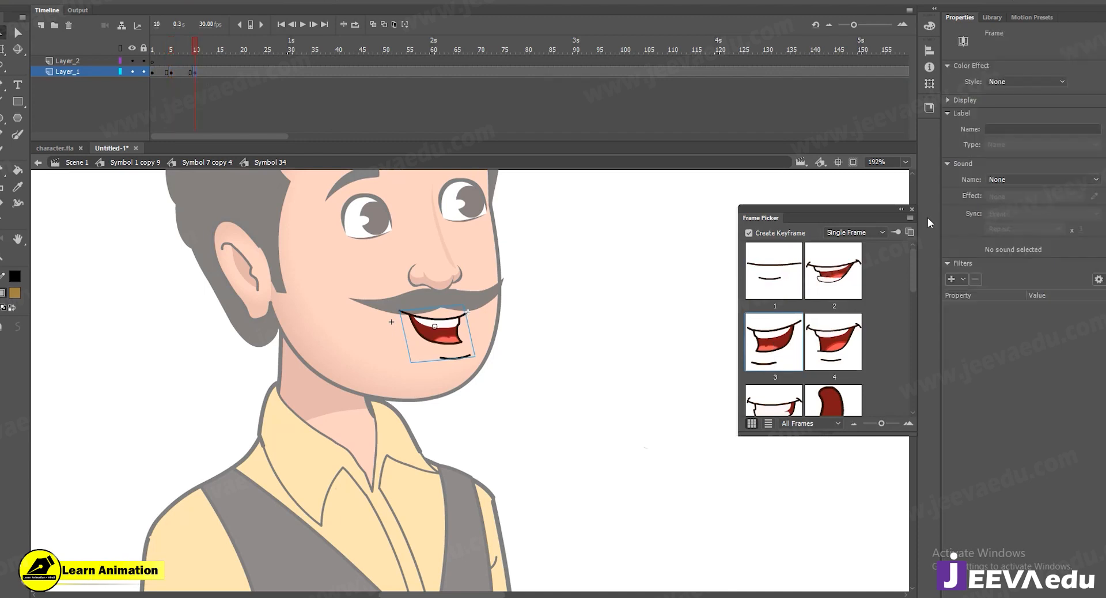
{"action": "left_click", "coordinate": [809, 266]}
{"action": "left_click", "coordinate": [766, 273]}
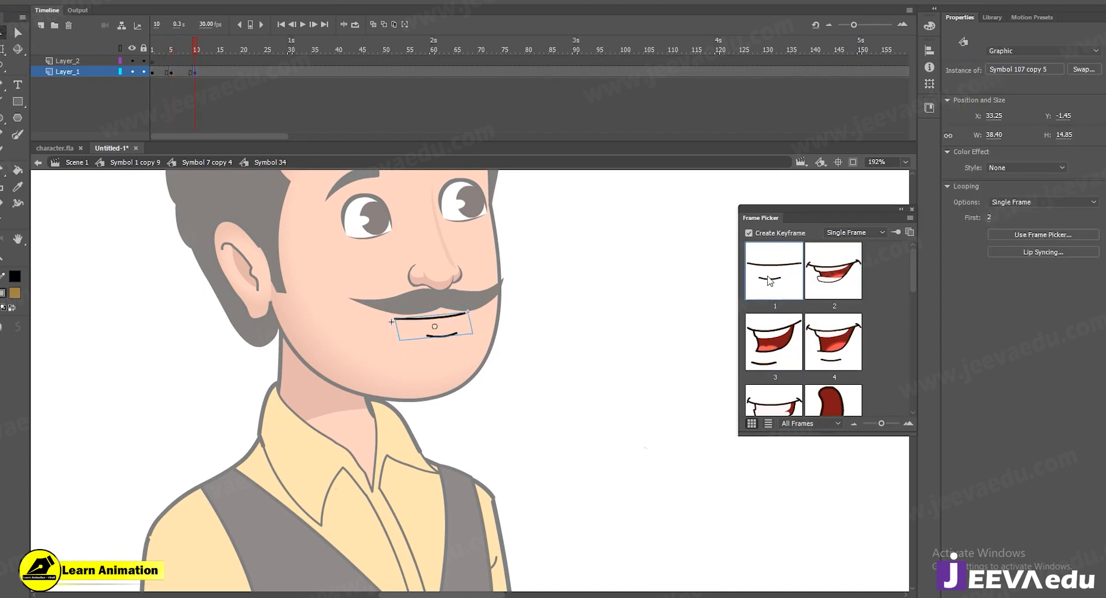
{"action": "left_click", "coordinate": [214, 72]}
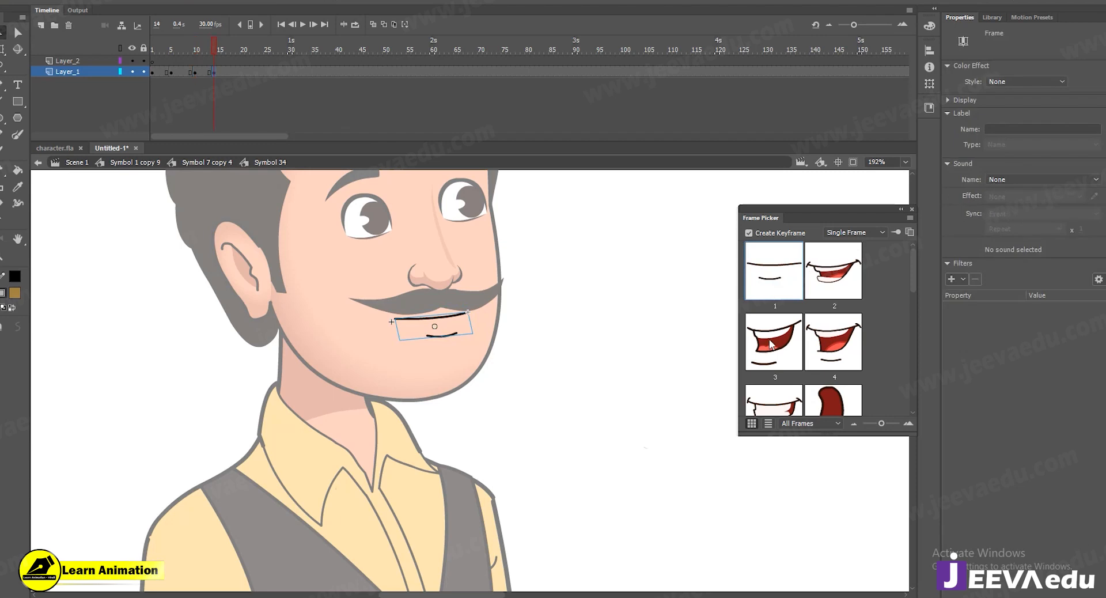
{"action": "left_click", "coordinate": [840, 349]}
Key mouth shape 1 at frame 18 and mouth shape 5 at frame 22 of Layer_1
{"action": "left_click", "coordinate": [233, 72]}
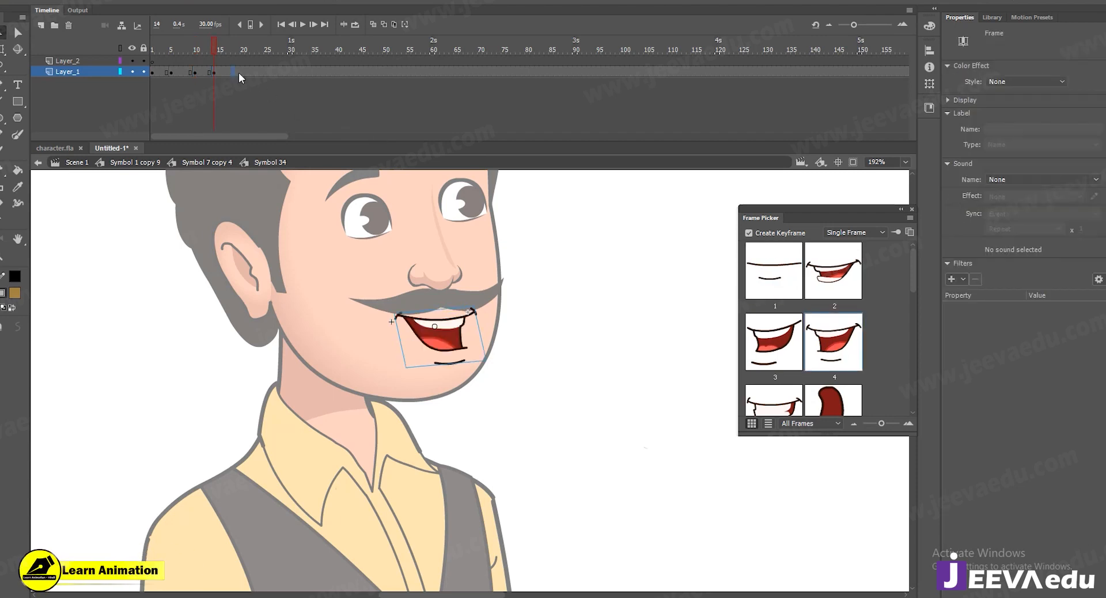
{"action": "left_click", "coordinate": [814, 329]}
{"action": "scroll", "coordinate": [784, 351], "scroll_direction": "down", "scroll_amount": 1}
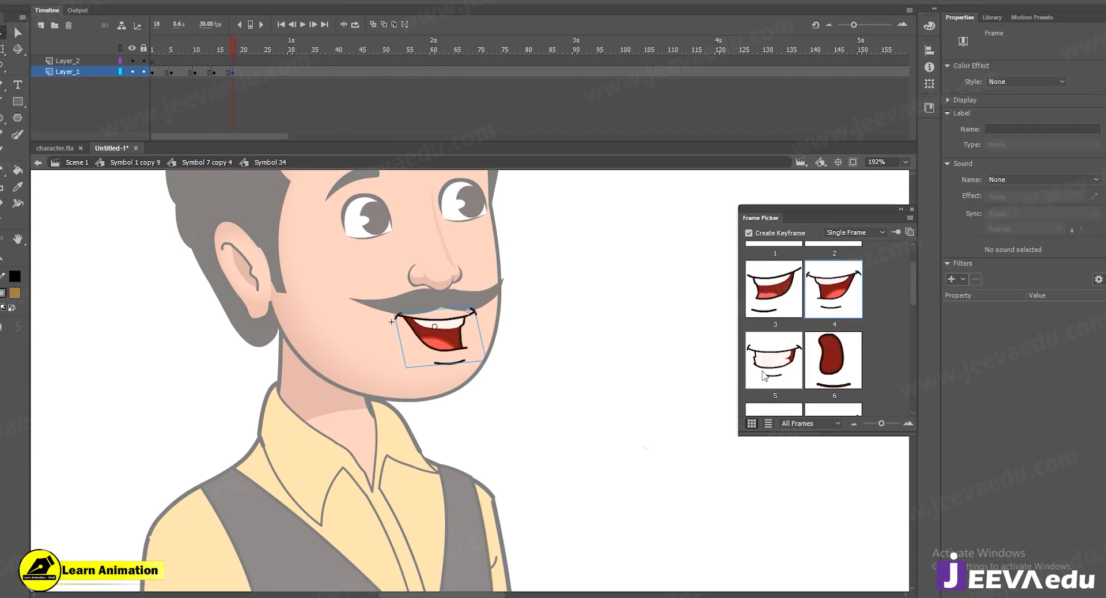
{"action": "scroll", "coordinate": [778, 289], "scroll_direction": "up", "scroll_amount": 1}
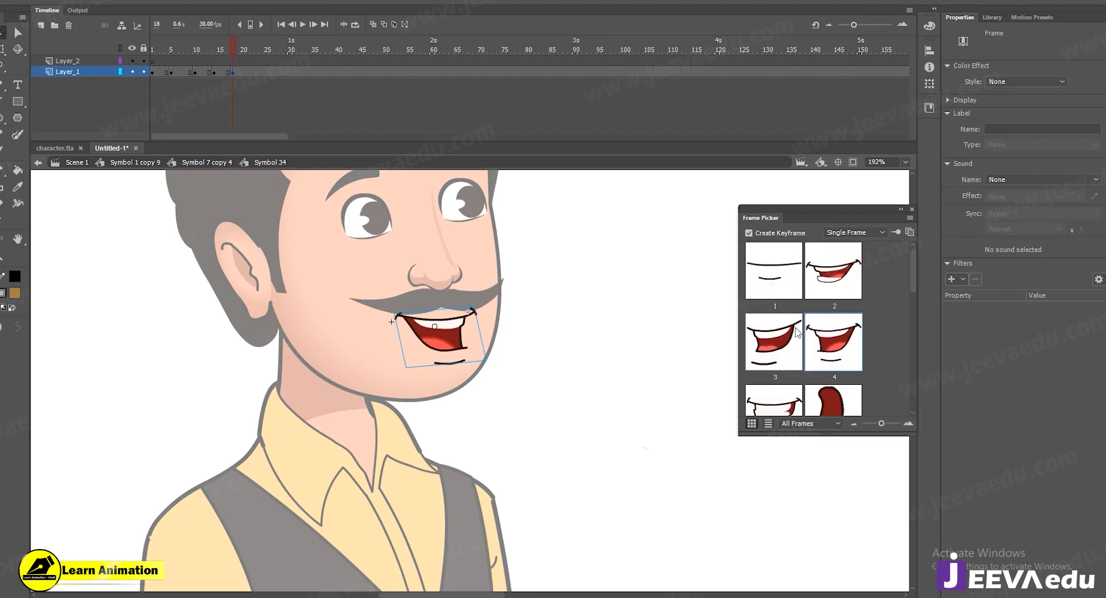
{"action": "left_click", "coordinate": [771, 264]}
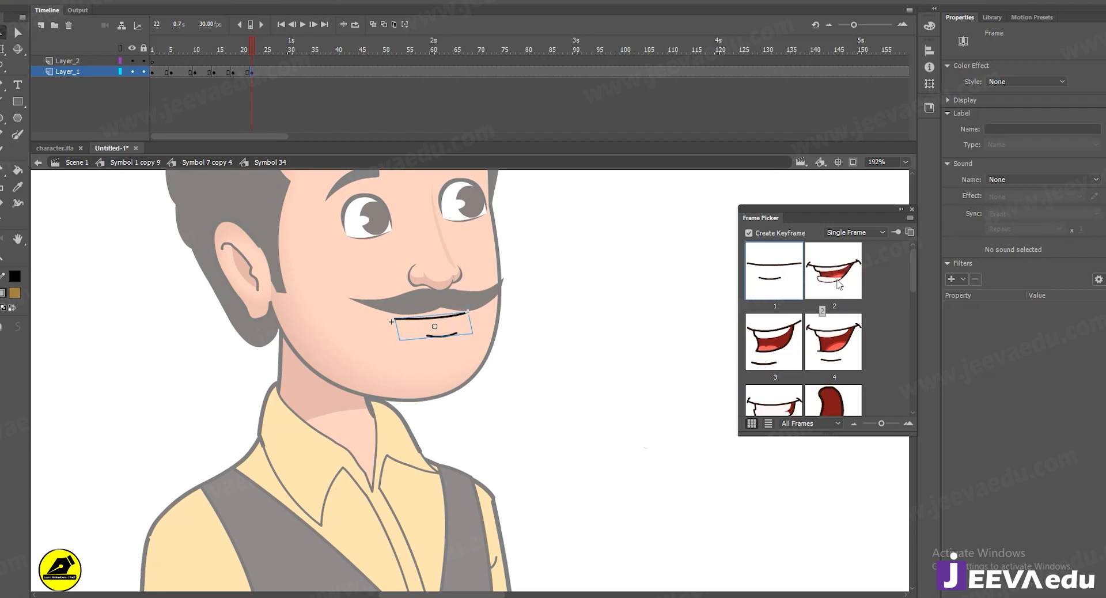
{"action": "scroll", "coordinate": [788, 401], "scroll_direction": "down", "scroll_amount": 1}
{"action": "left_click", "coordinate": [775, 360]}
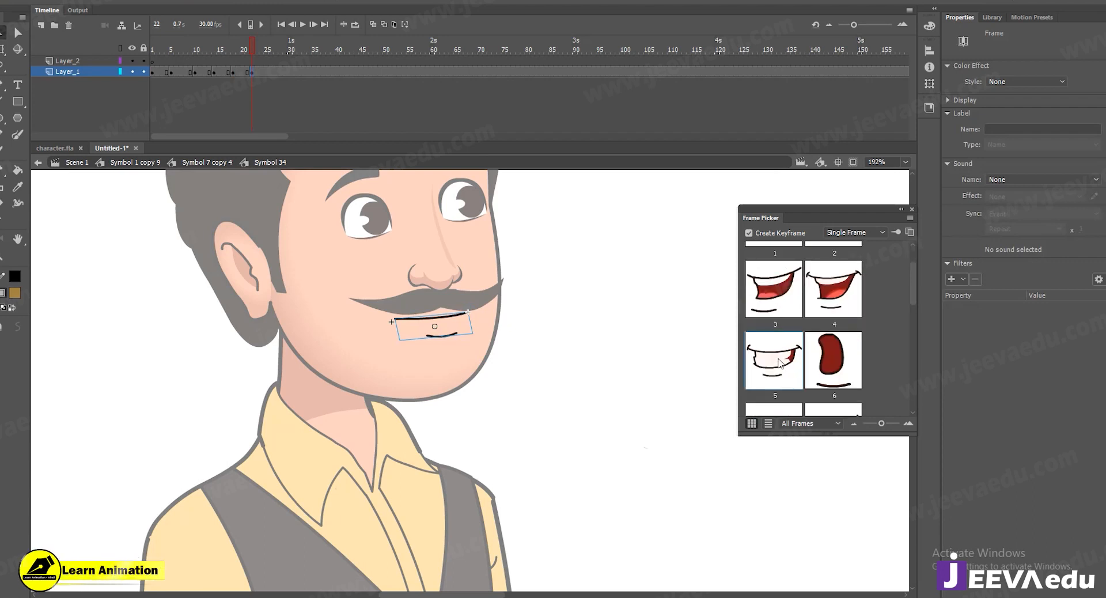
Key mouth shape 4 at frame 27 and mouth shape 1 at frame 32 of Layer_1
{"action": "left_click", "coordinate": [275, 72]}
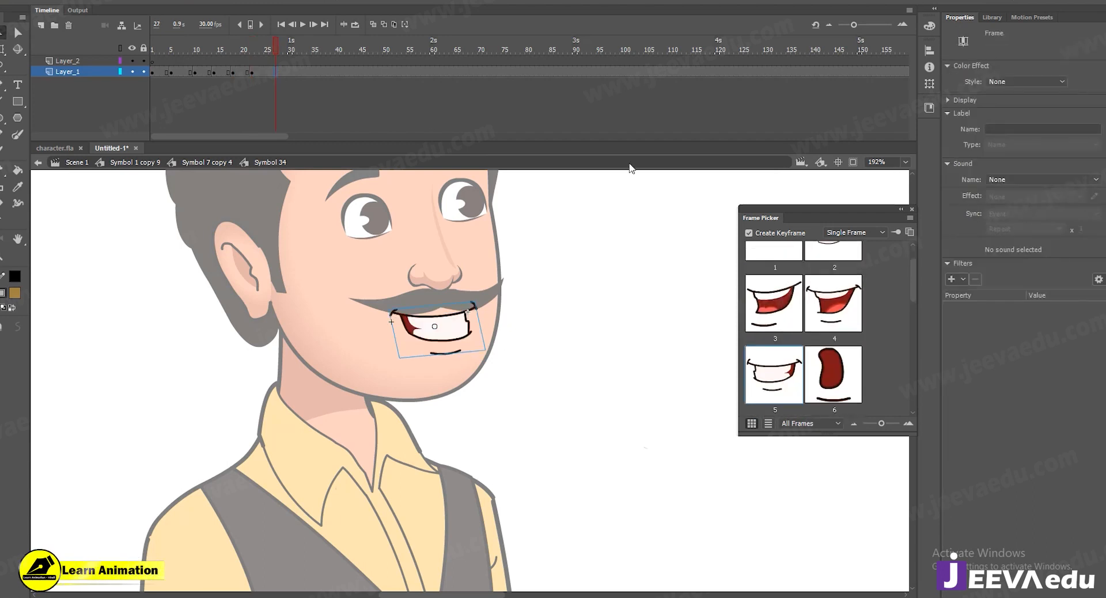
{"action": "left_click", "coordinate": [847, 306]}
{"action": "left_click", "coordinate": [299, 72]}
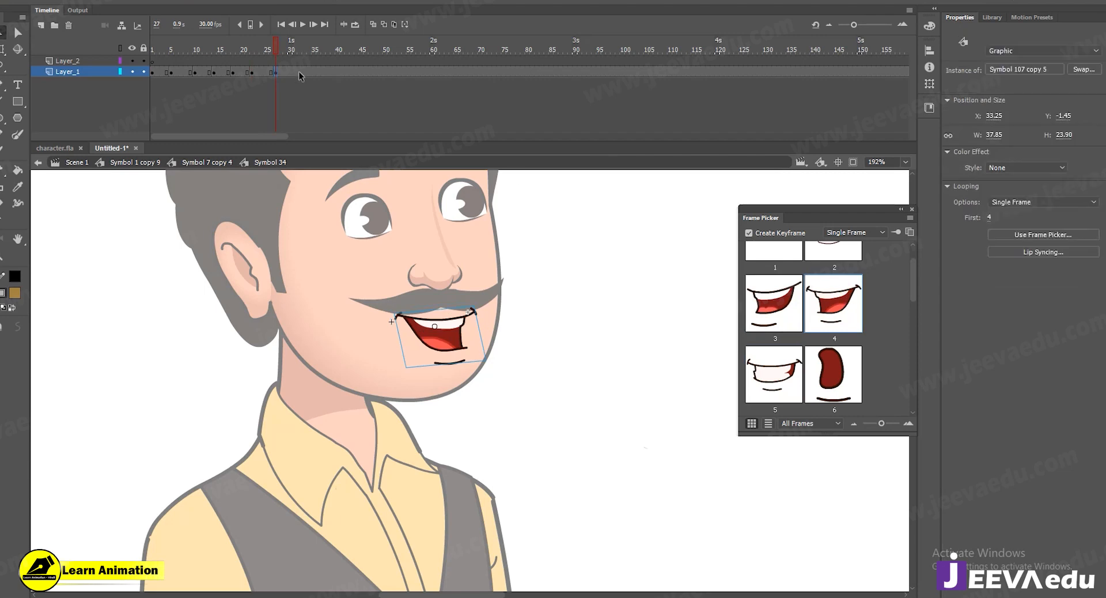
{"action": "left_click", "coordinate": [775, 270]}
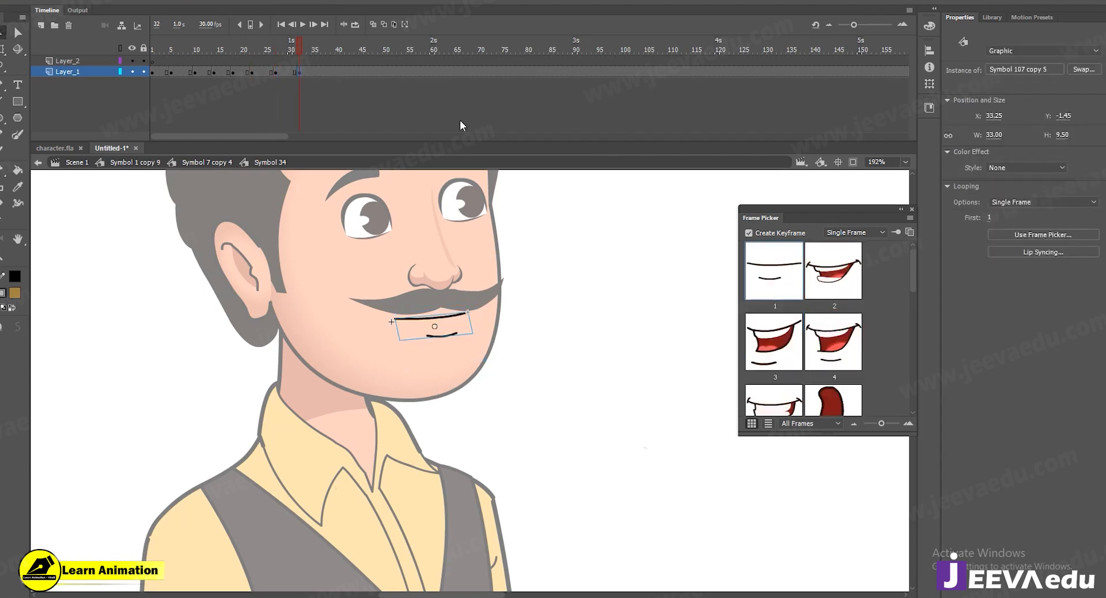
Key mouth shape 6 at frame 37 and mouth shape 1 at frame 42 of Layer_1
{"action": "left_click", "coordinate": [324, 73]}
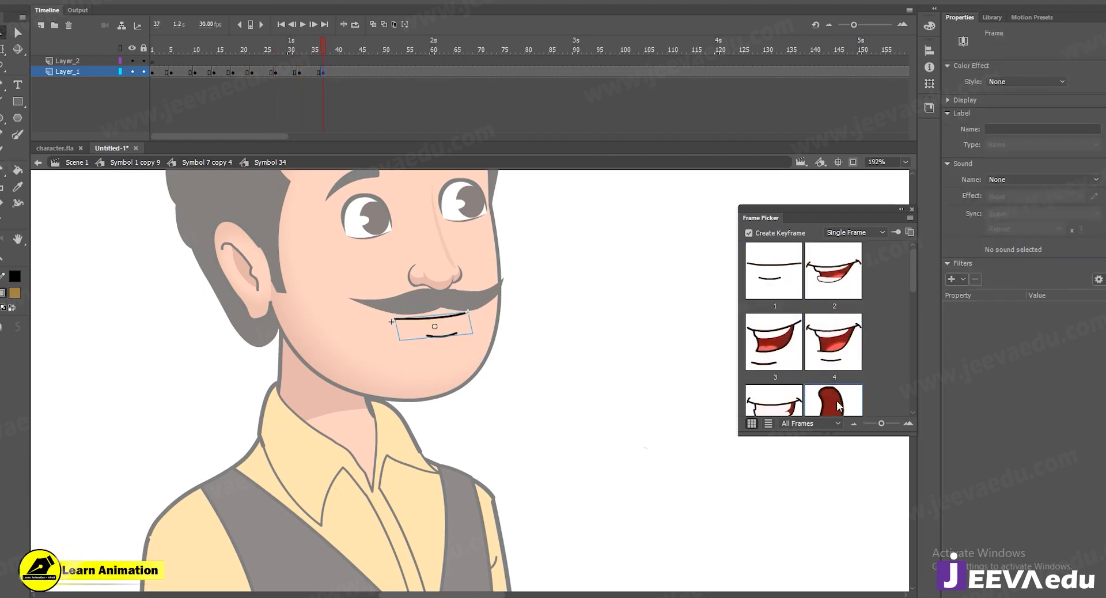
{"action": "left_click", "coordinate": [837, 405]}
{"action": "left_click", "coordinate": [347, 73]}
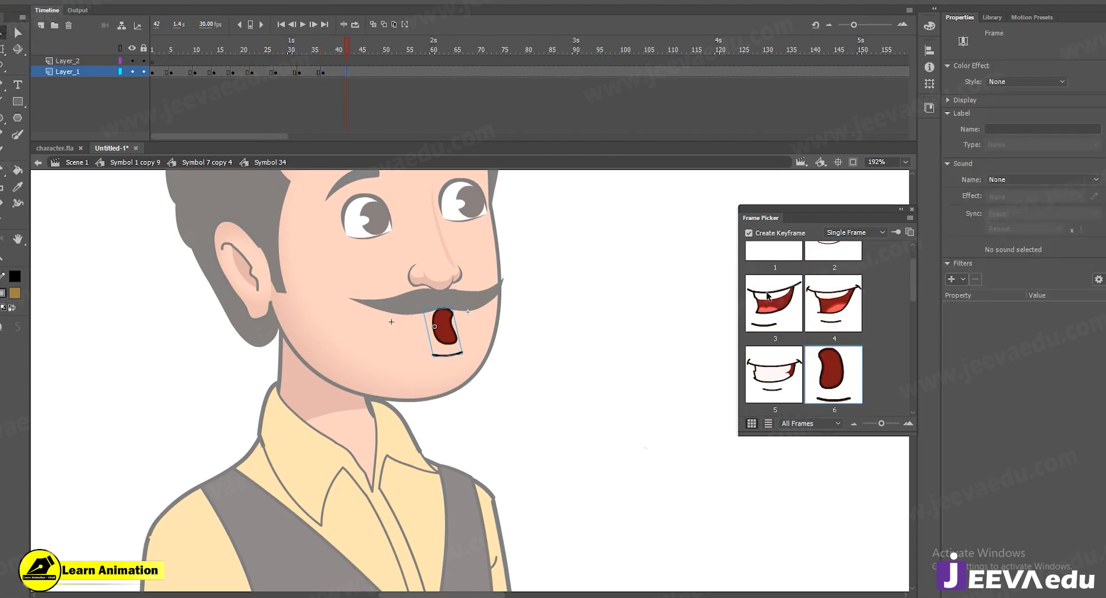
{"action": "left_click", "coordinate": [772, 270]}
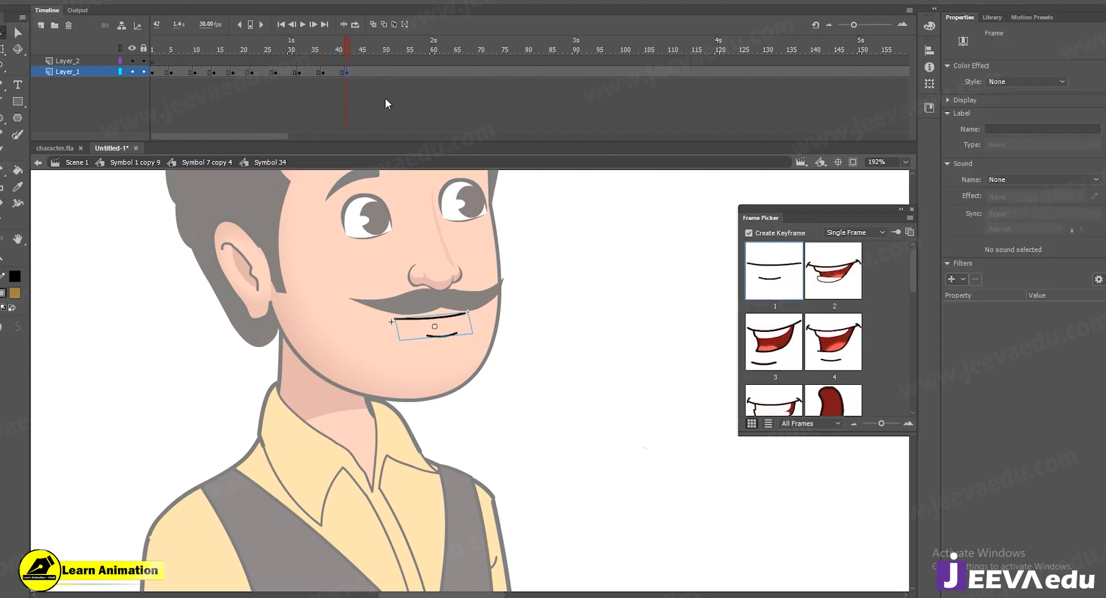
Key mouth shape 3 at frame 47 of Layer_1 and close the Frame Picker
{"action": "left_click", "coordinate": [373, 73]}
{"action": "left_click", "coordinate": [771, 348]}
{"action": "left_click", "coordinate": [362, 61]}
{"action": "left_click", "coordinate": [386, 73]}
{"action": "left_click", "coordinate": [399, 73]}
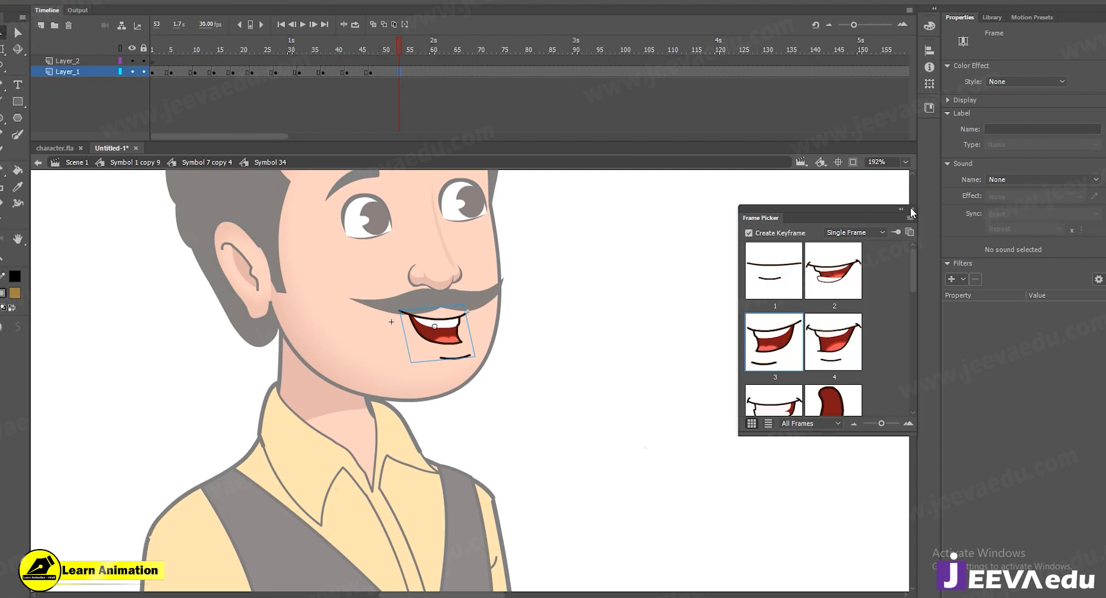
{"action": "left_click", "coordinate": [911, 211]}
Remove the surplus Layer_1 frames from about frame 55 onward in Symbol 34
{"action": "left_click_drag", "start_coordinate": [410, 62], "coordinate": [828, 168]}
{"action": "key", "text": "shift+F5"}
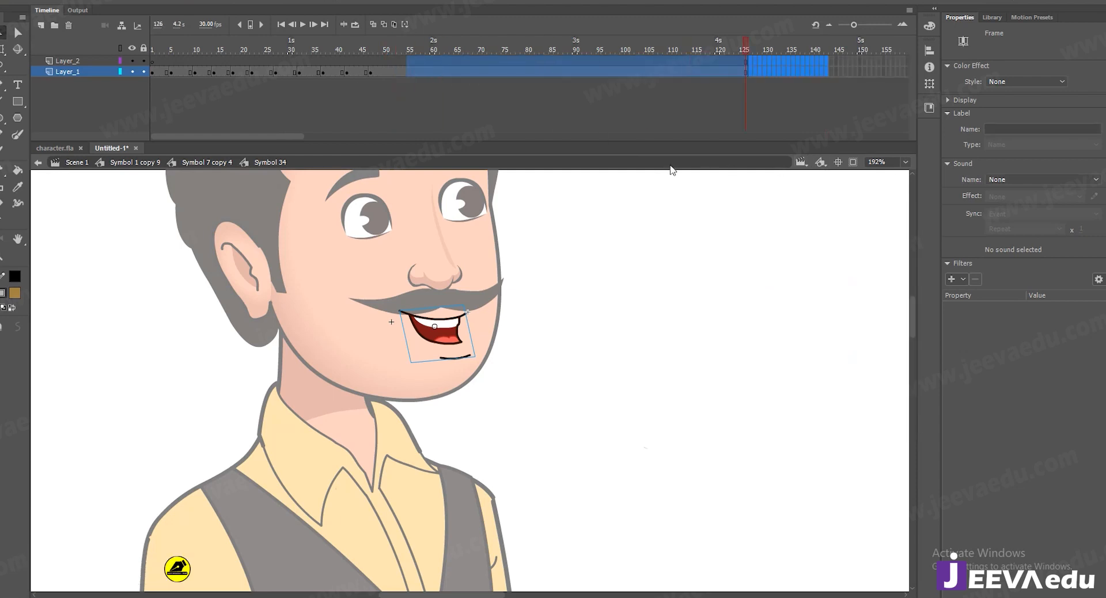
{"action": "key", "text": "shift+F5"}
Return to Symbol 7 copy 4 and play the head animation from its start to check the mouth
{"action": "double_click", "coordinate": [155, 264]}
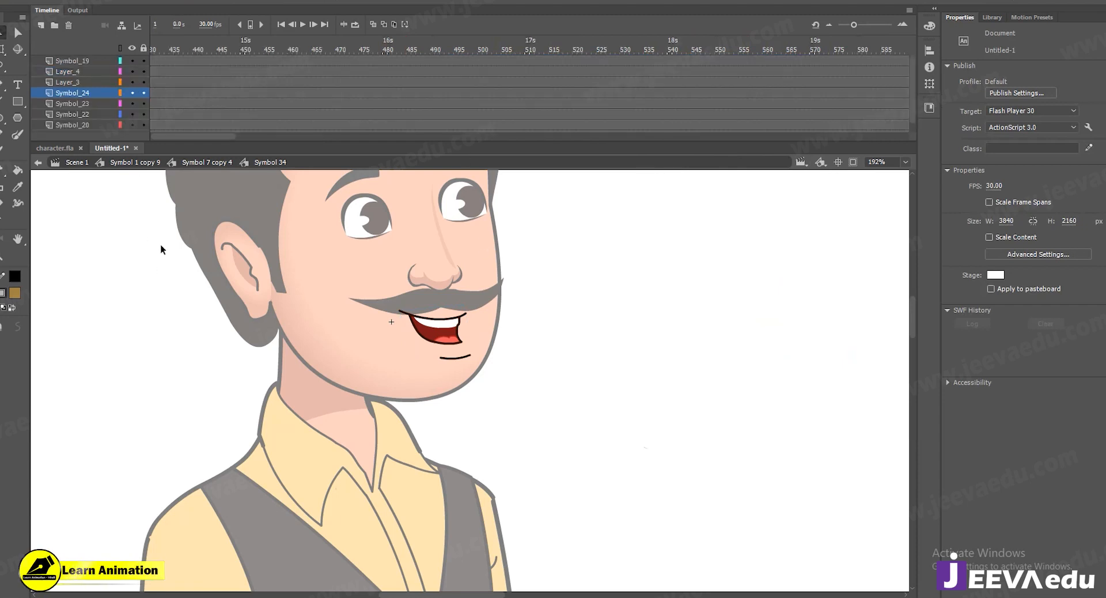
{"action": "left_click_drag", "start_coordinate": [325, 52], "coordinate": [10, 78]}
{"action": "key", "text": "z"}
{"action": "left_click", "coordinate": [327, 313], "text": "alt"}
{"action": "key", "text": "Return"}
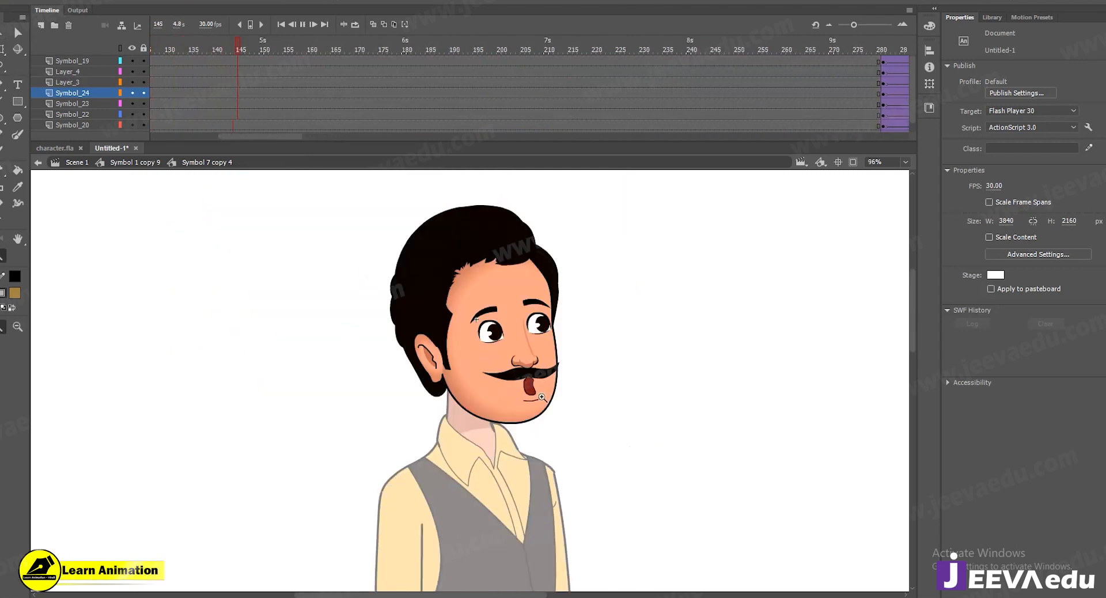
Go back through Symbol 1 copy 9 to Scene 1 and review the character's animation
{"action": "left_click", "coordinate": [138, 163]}
{"action": "left_click", "coordinate": [368, 329], "text": "alt"}
{"action": "left_click", "coordinate": [497, 414], "text": "alt"}
{"action": "left_click_drag", "start_coordinate": [518, 434], "coordinate": [486, 358]}
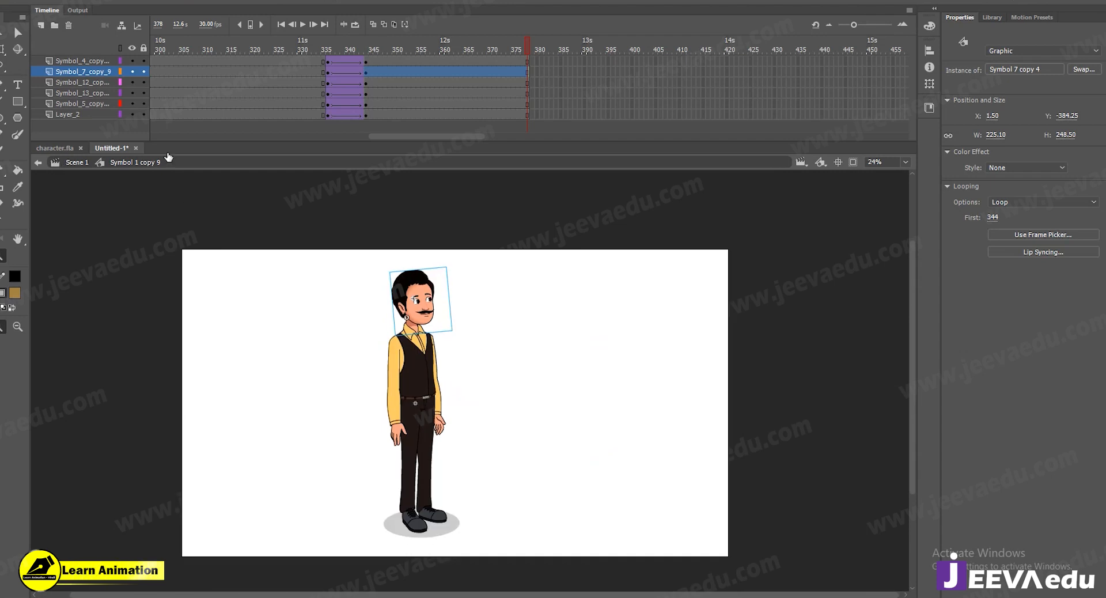
{"action": "left_click", "coordinate": [65, 163]}
{"action": "left_click", "coordinate": [447, 315]}
{"action": "left_click_drag", "start_coordinate": [450, 308], "coordinate": [485, 217]}
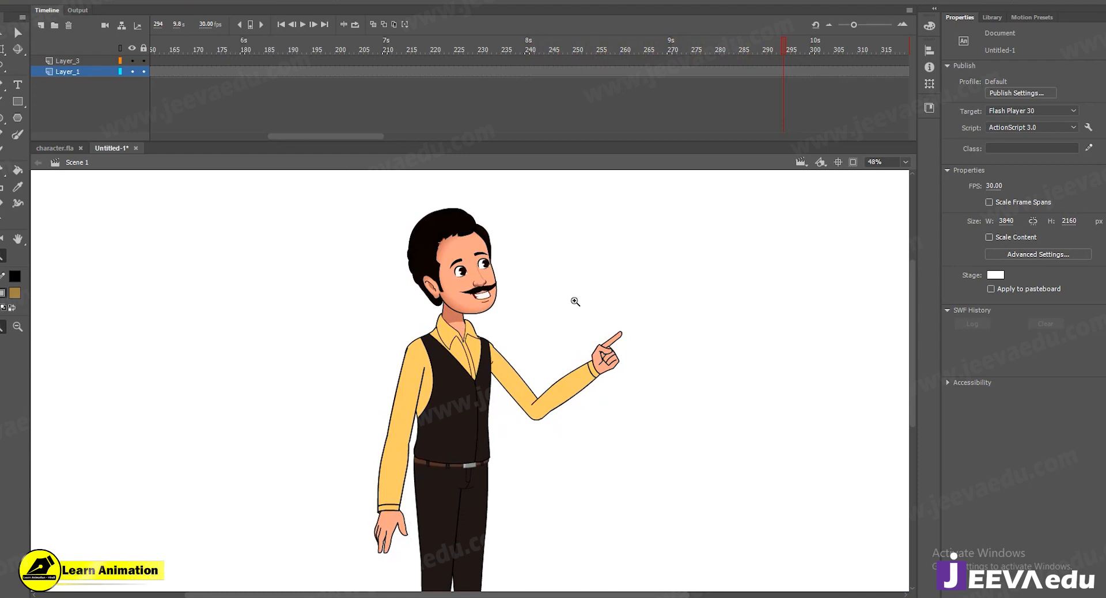
Rewind Scene 1 to the beginning and play the whole character animation
{"action": "left_click", "coordinate": [503, 441], "text": "alt"}
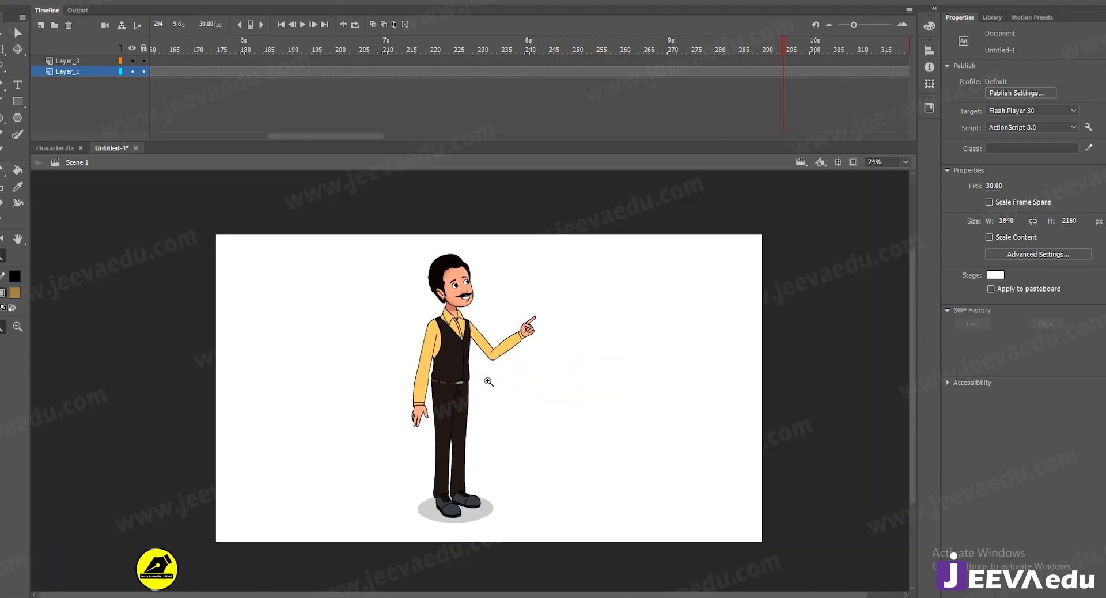
{"action": "left_click_drag", "start_coordinate": [781, 46], "coordinate": [57, 138]}
{"action": "key", "text": "Return"}
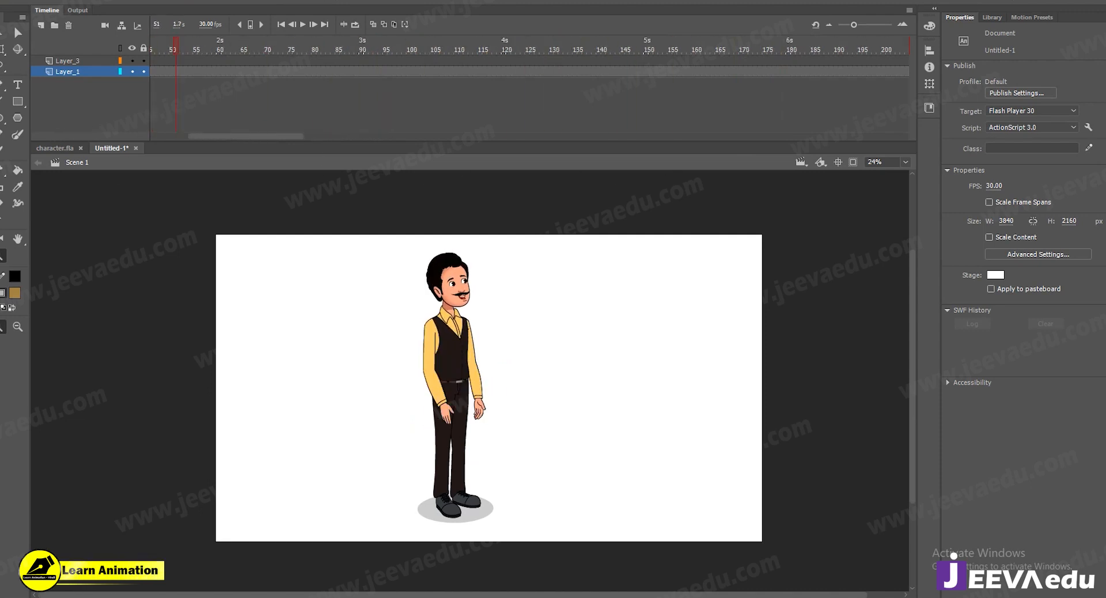
{"action": "key", "text": "Return"}
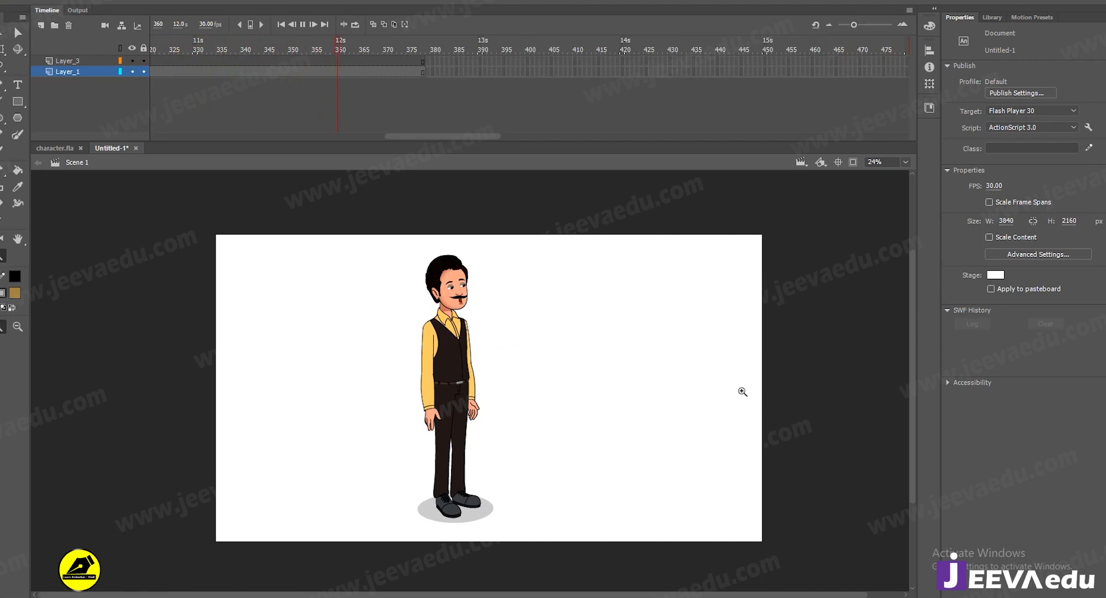
{"action": "left_click_drag", "start_coordinate": [341, 230], "coordinate": [395, 358]}
{"action": "left_click", "coordinate": [546, 452], "text": "alt"}
{"action": "left_click", "coordinate": [543, 465], "text": "alt"}
Move the character instance slightly to the right on the stage, to about X 1849, Y 1108
{"action": "key", "text": "v"}
{"action": "left_click", "coordinate": [465, 402]}
{"action": "left_click_drag", "start_coordinate": [454, 450], "coordinate": [493, 451]}
Try other stage positions and a smaller size for the character, and undo these changes
{"action": "left_click_drag", "start_coordinate": [496, 399], "coordinate": [495, 374]}
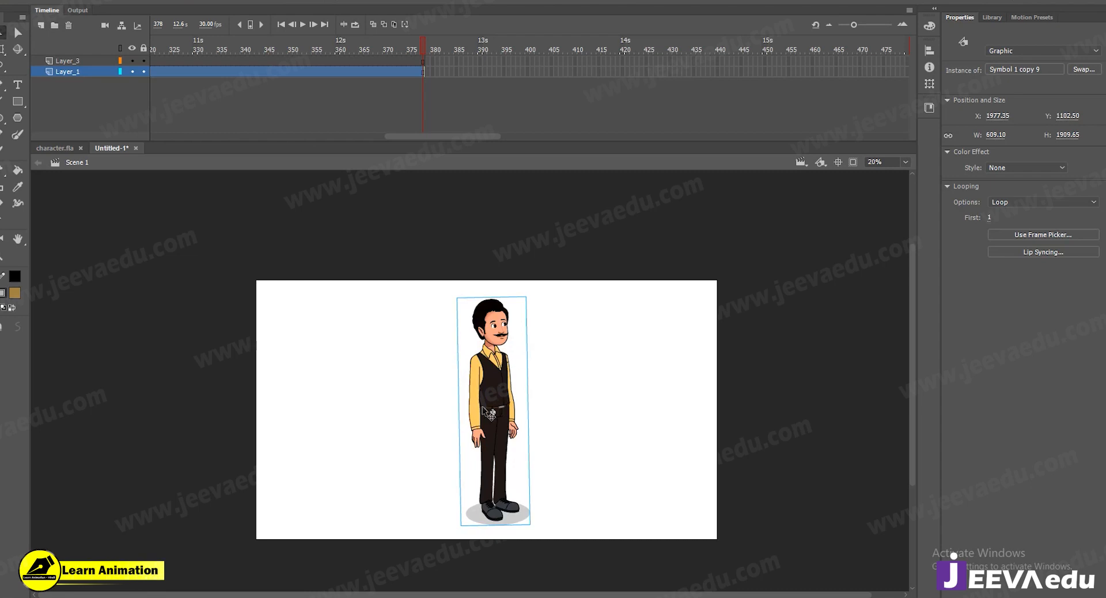
{"action": "left_click_drag", "start_coordinate": [498, 379], "coordinate": [458, 389]}
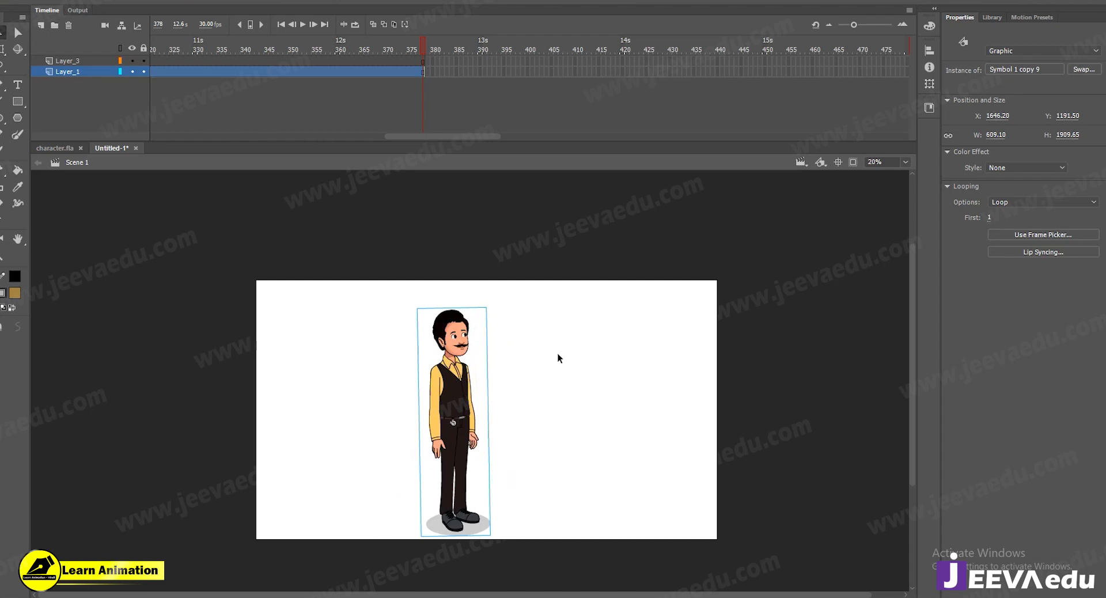
{"action": "left_click_drag", "start_coordinate": [478, 391], "coordinate": [446, 378]}
{"action": "key", "text": "q"}
{"action": "left_click_drag", "start_coordinate": [472, 316], "coordinate": [468, 330]}
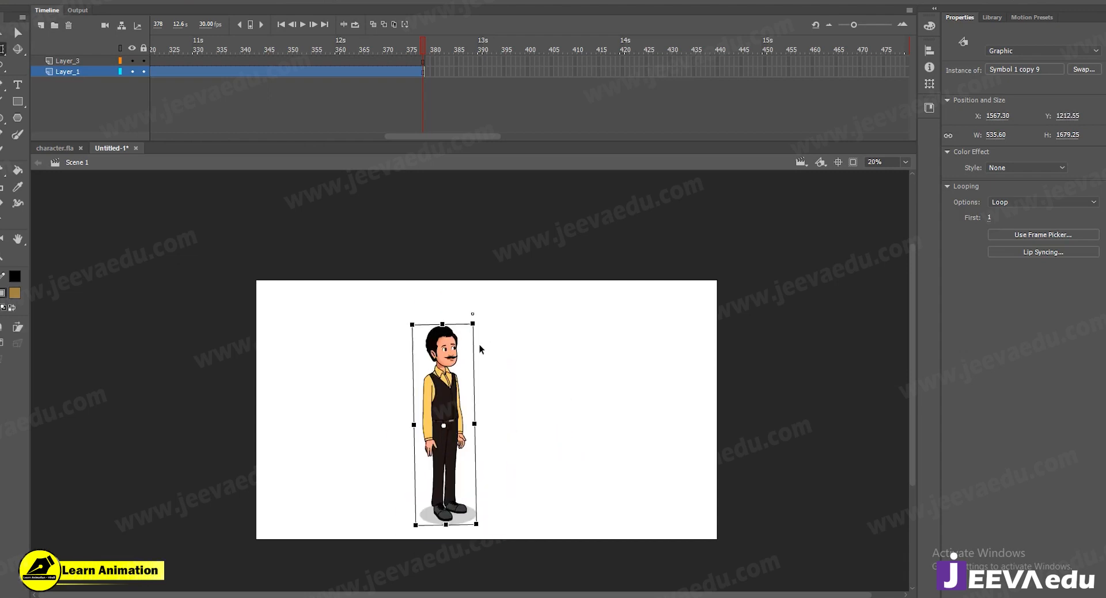
{"action": "key", "text": "z"}
{"action": "key", "text": "ctrl+z"}
{"action": "left_click", "coordinate": [470, 408]}
{"action": "key", "text": "ctrl+minus"}
{"action": "key", "text": "ctrl+minus"}
{"action": "left_click", "coordinate": [479, 390]}
{"action": "left_click_drag", "start_coordinate": [432, 375], "coordinate": [464, 367]}
{"action": "left_click", "coordinate": [466, 368]}
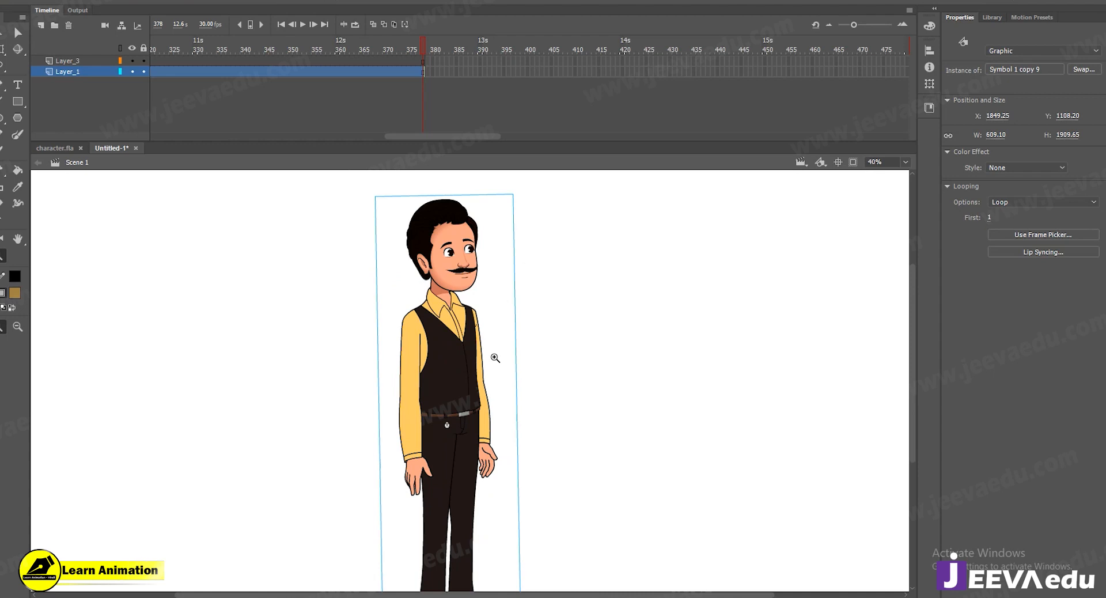
{"action": "left_click", "coordinate": [525, 385], "text": "alt"}
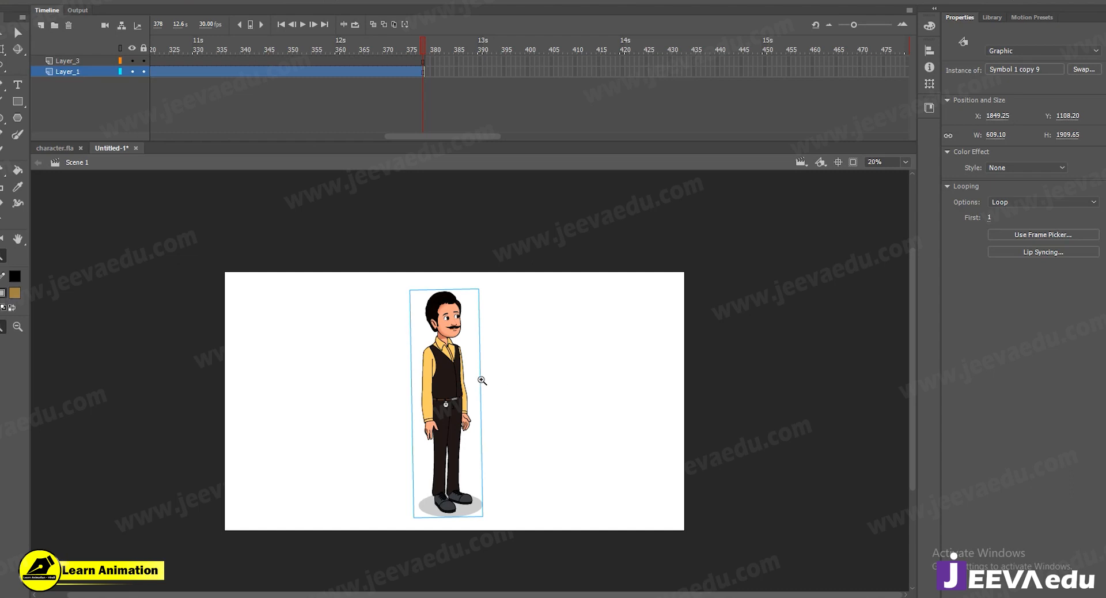
Play the Scene 1 animation again and check the character's mouth and body movement up close
{"action": "left_click", "coordinate": [467, 363]}
{"action": "left_click", "coordinate": [486, 408], "text": "alt"}
{"action": "key", "text": "Return"}
{"action": "left_click", "coordinate": [499, 401]}
{"action": "left_click_drag", "start_coordinate": [532, 417], "coordinate": [590, 467]}
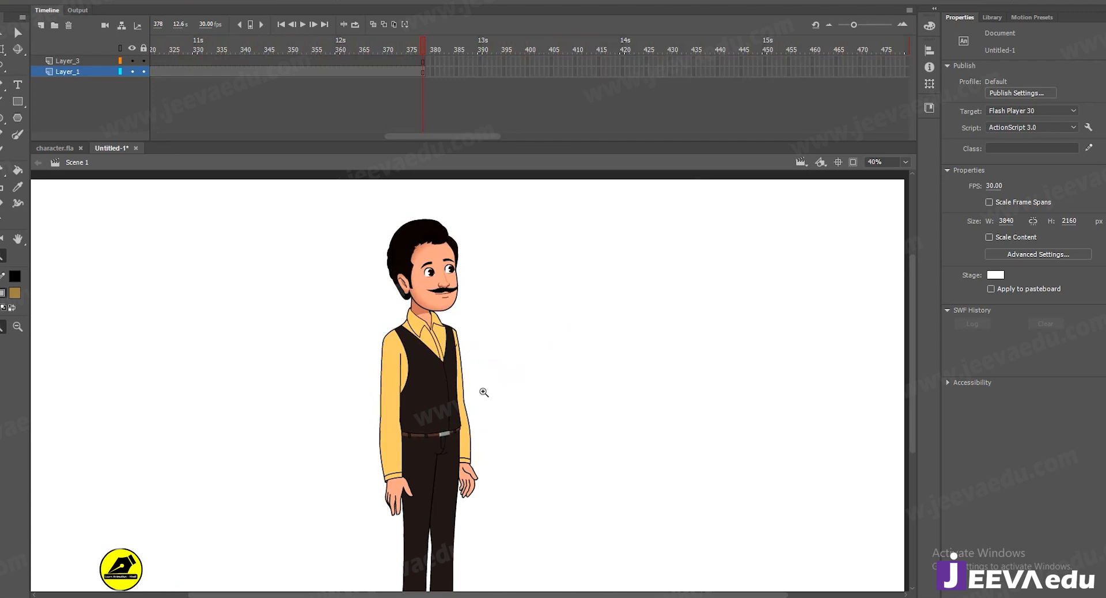
{"action": "key", "text": "Return"}
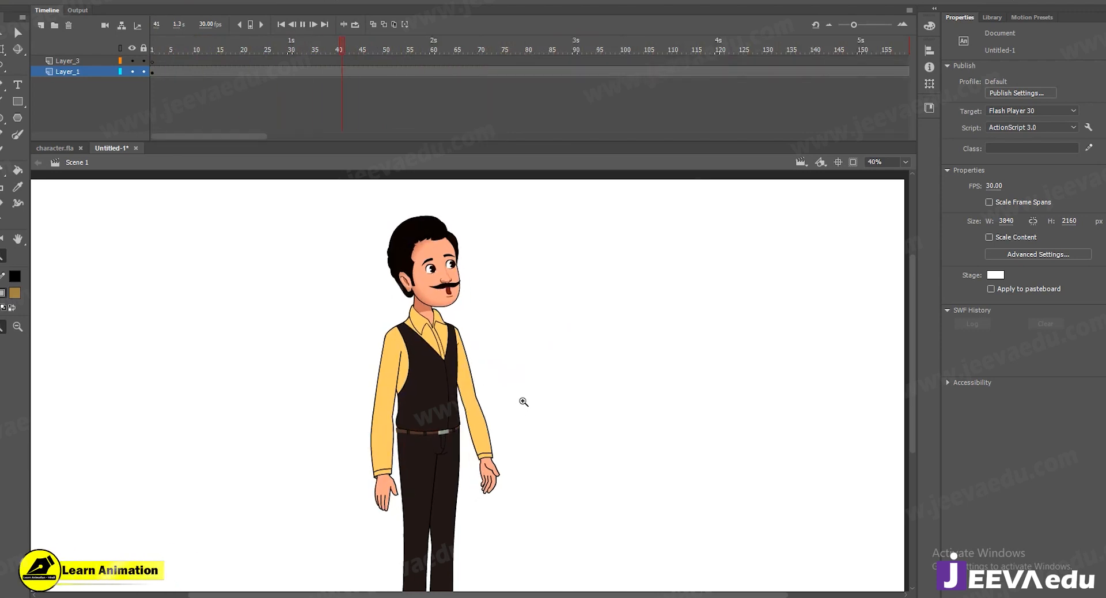